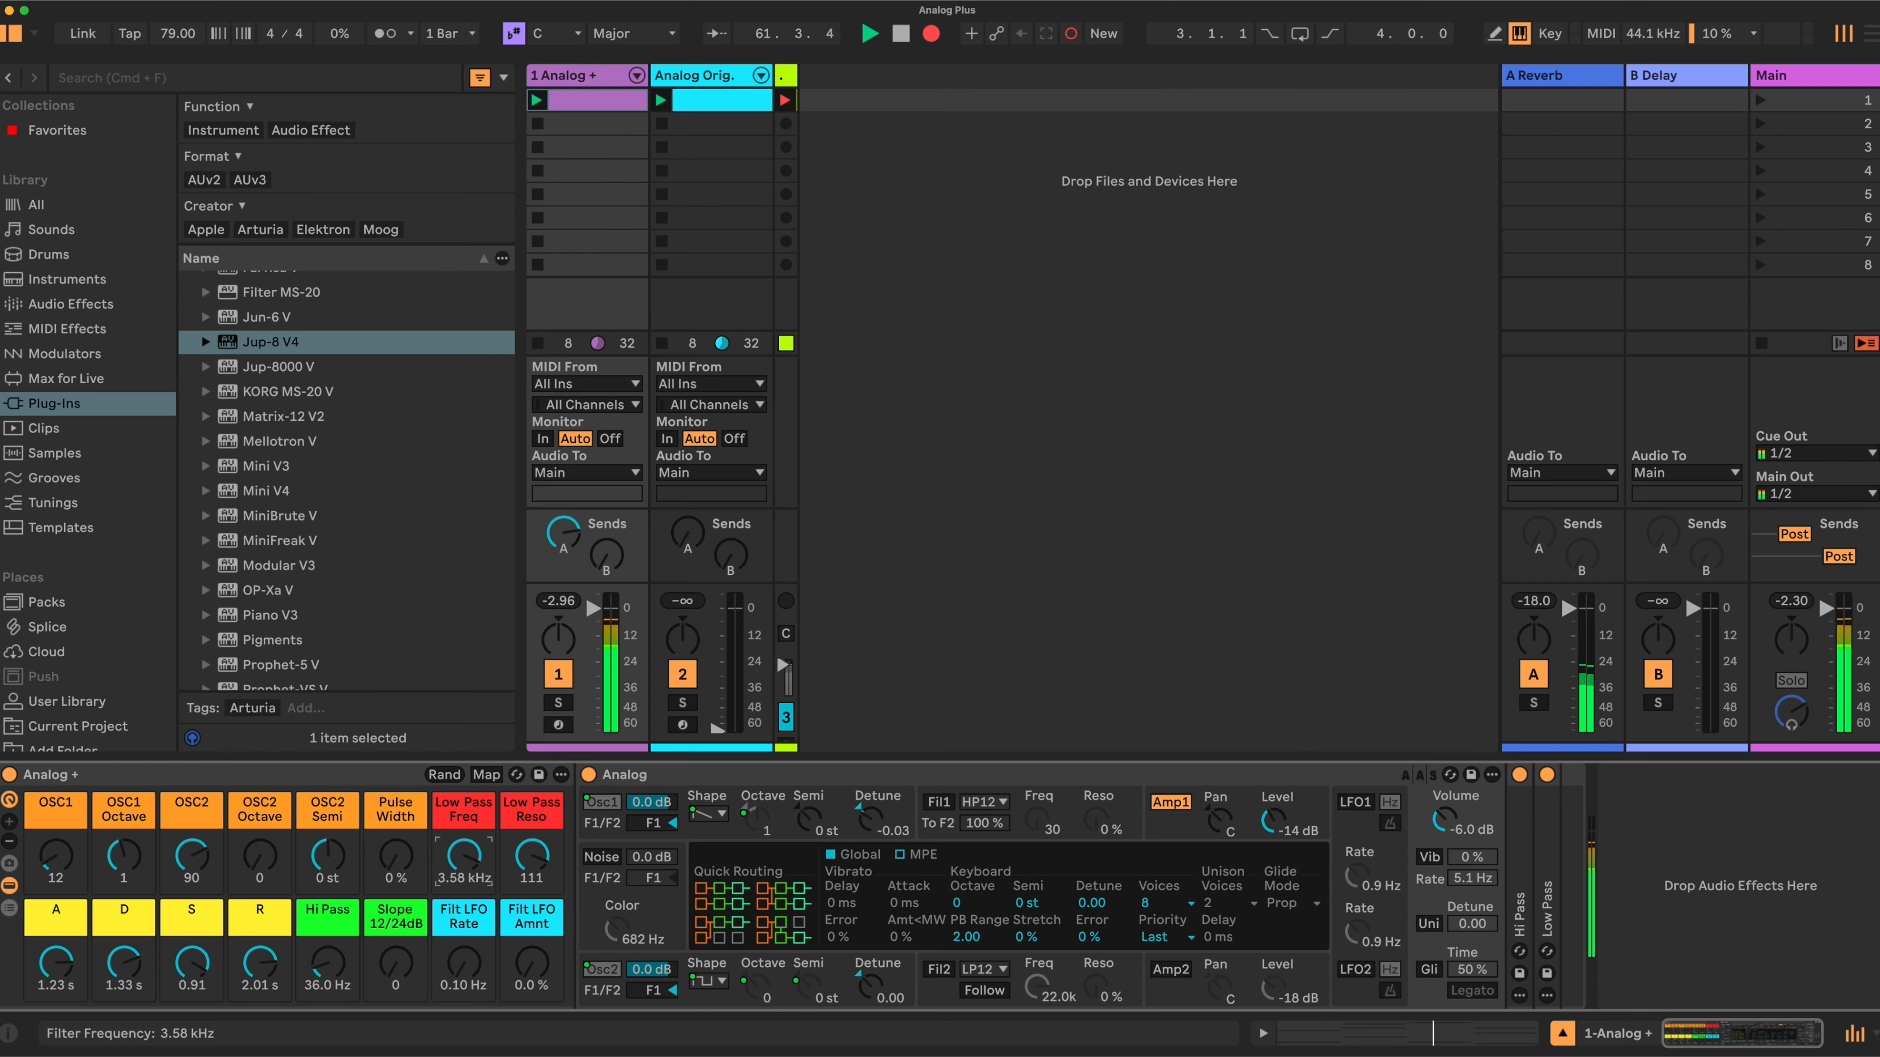
- Adjust the Low Pass Freq macro to 892 Hz and the Low Pass Reso macro to 119
left_click_drag(464, 857, 464, 854)
left_click(528, 856)
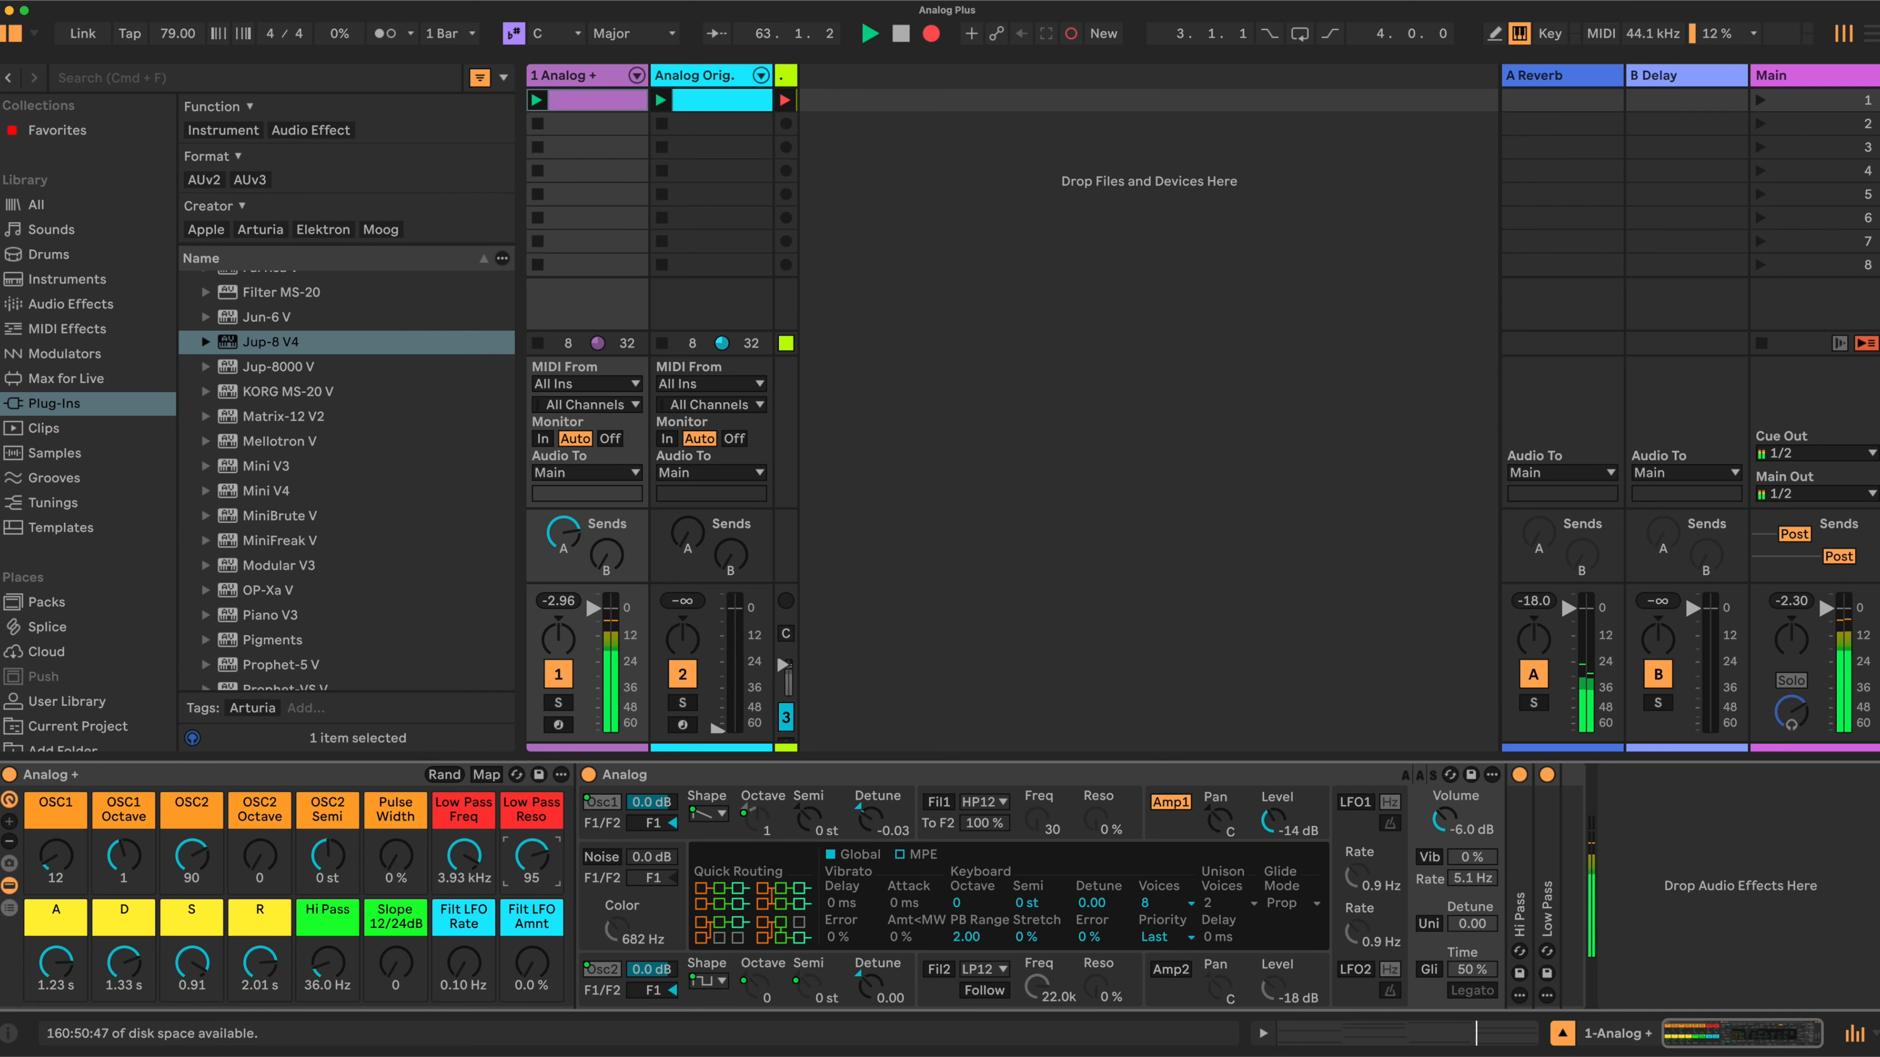
left_click_drag(469, 858, 530, 866)
left_click(476, 858)
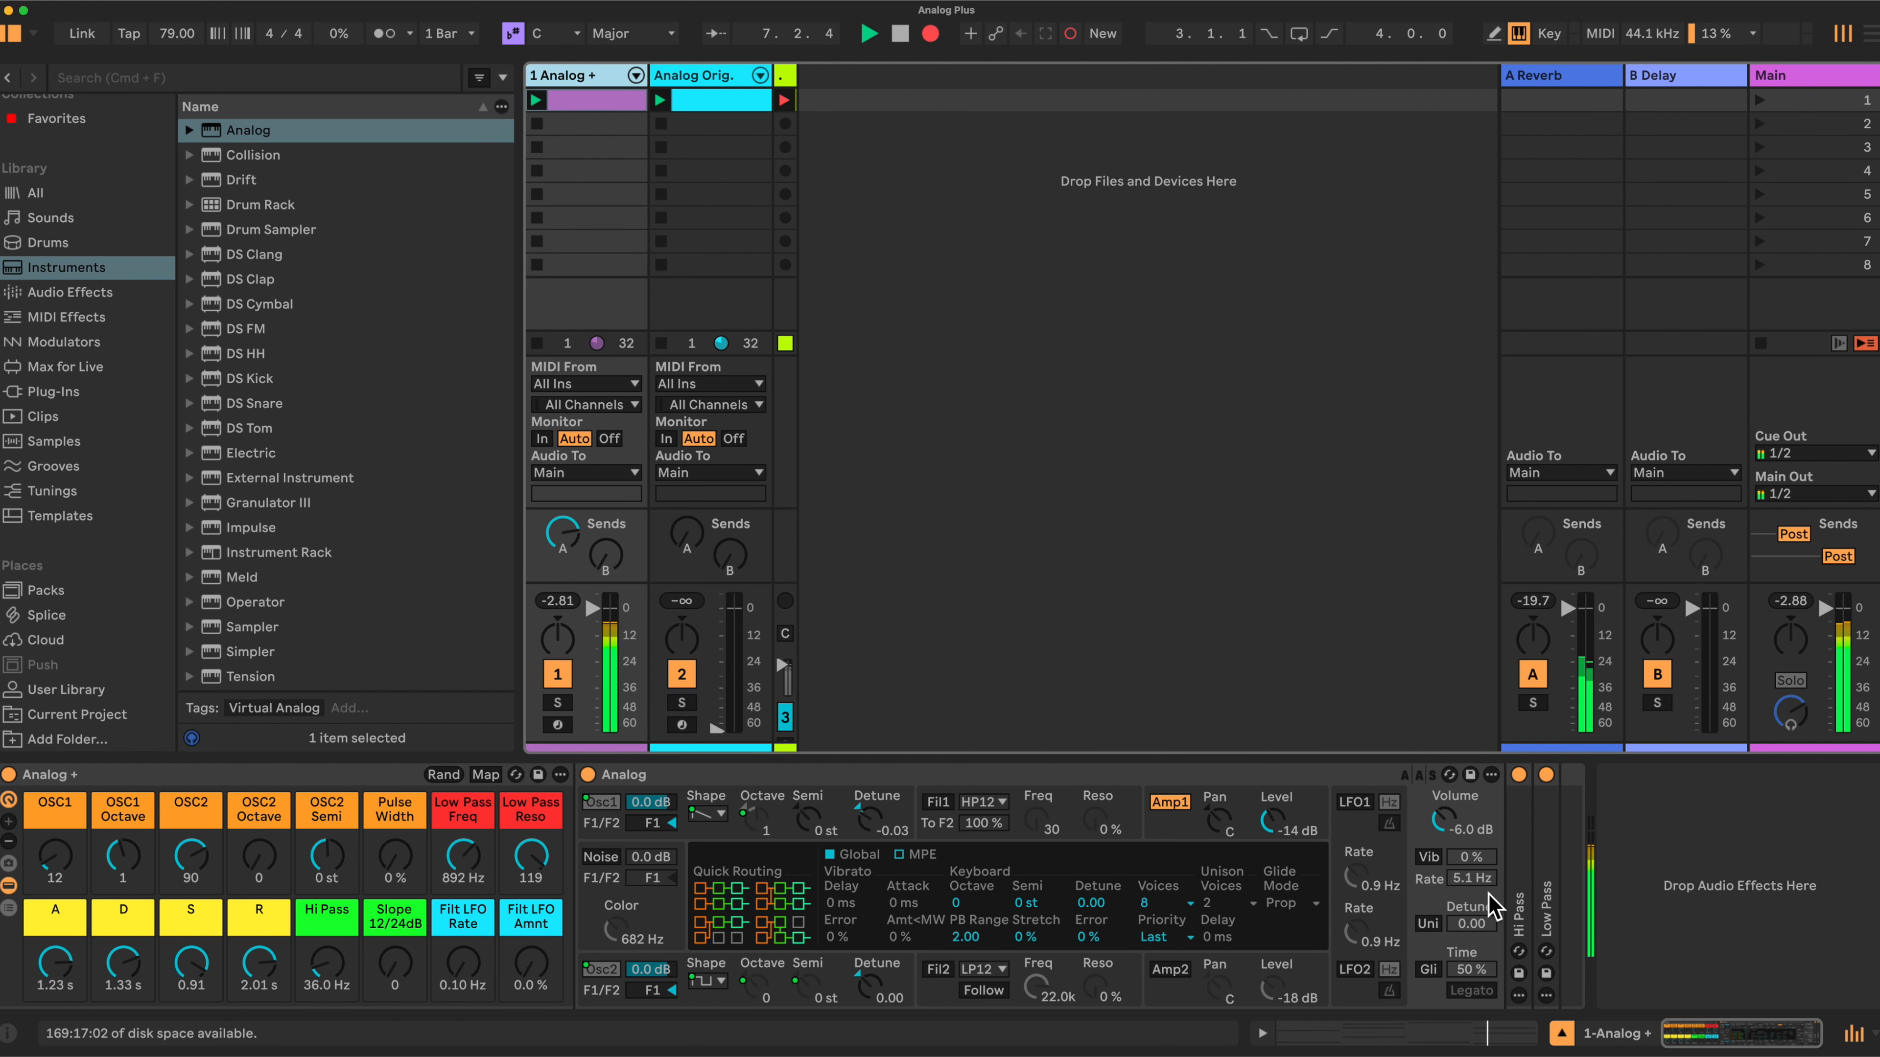
- Expand the Hi Pass and Low Pass filter devices inside the rack's chain to inspect their settings
double_click(1523, 919)
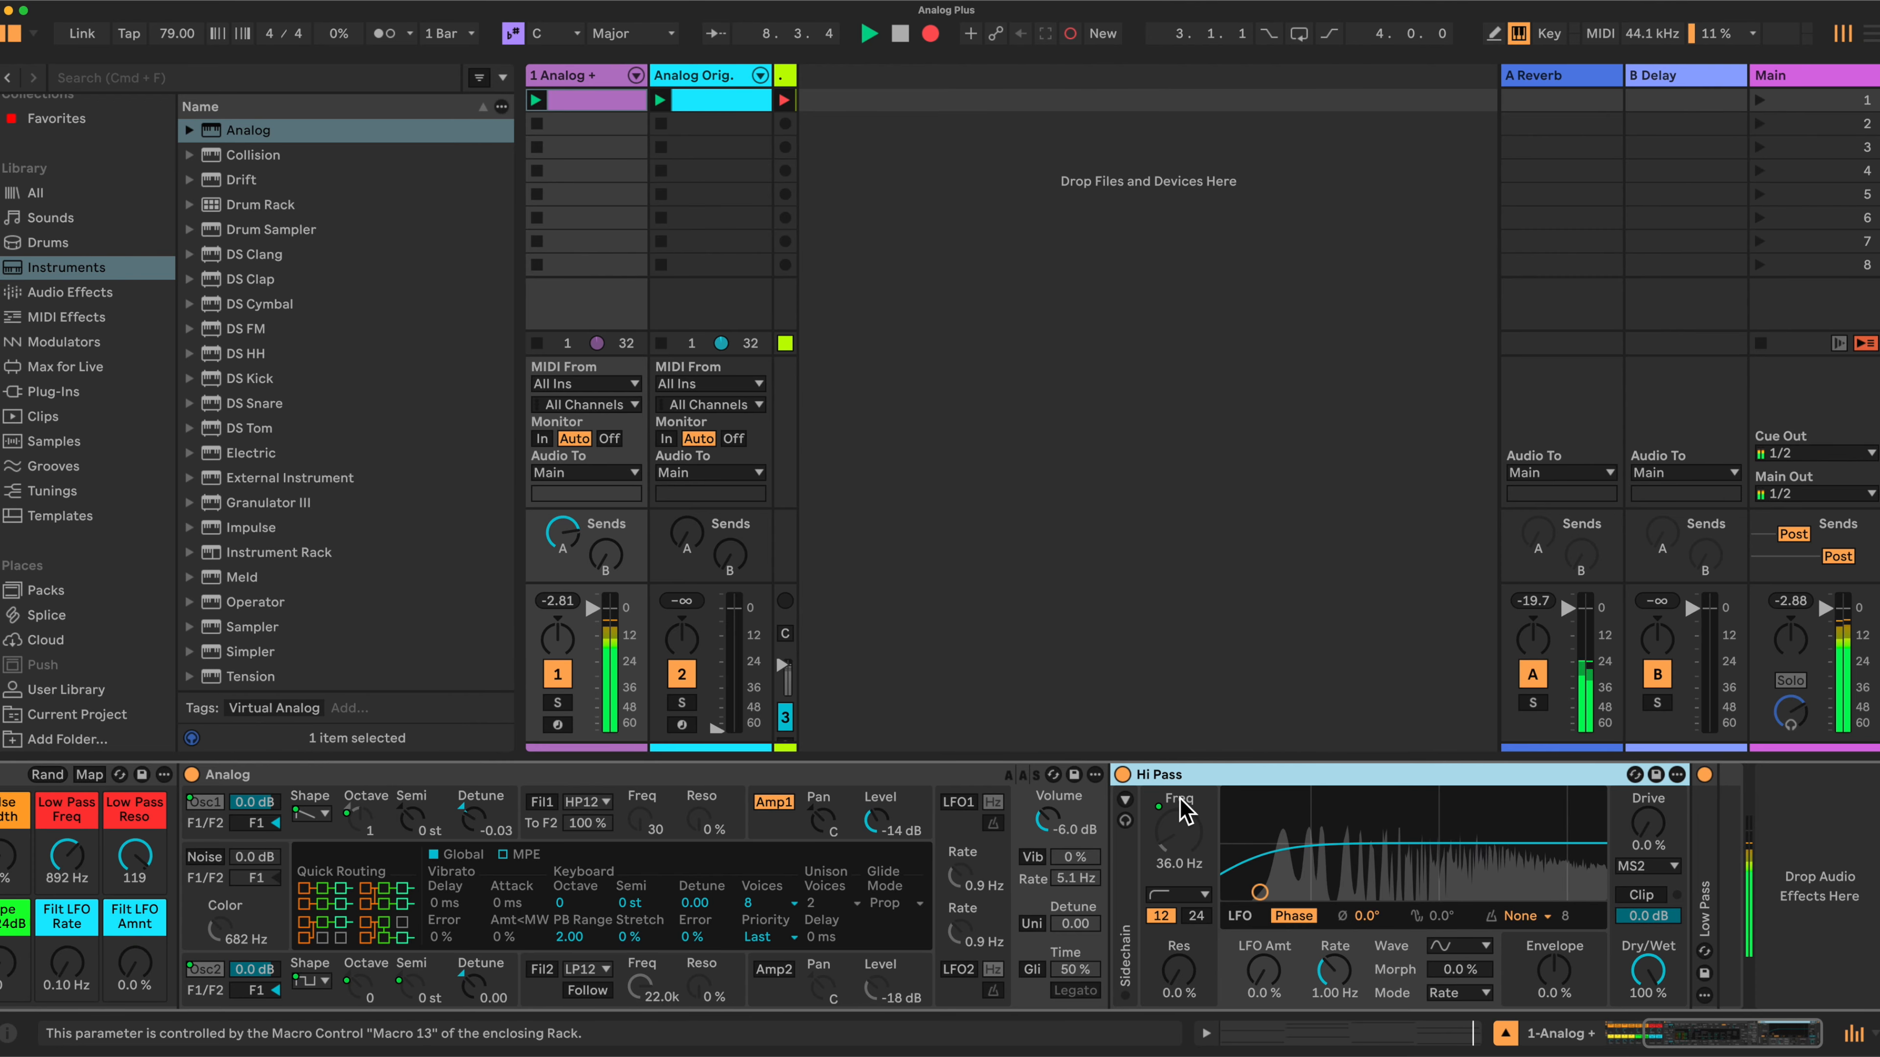
double_click(1710, 905)
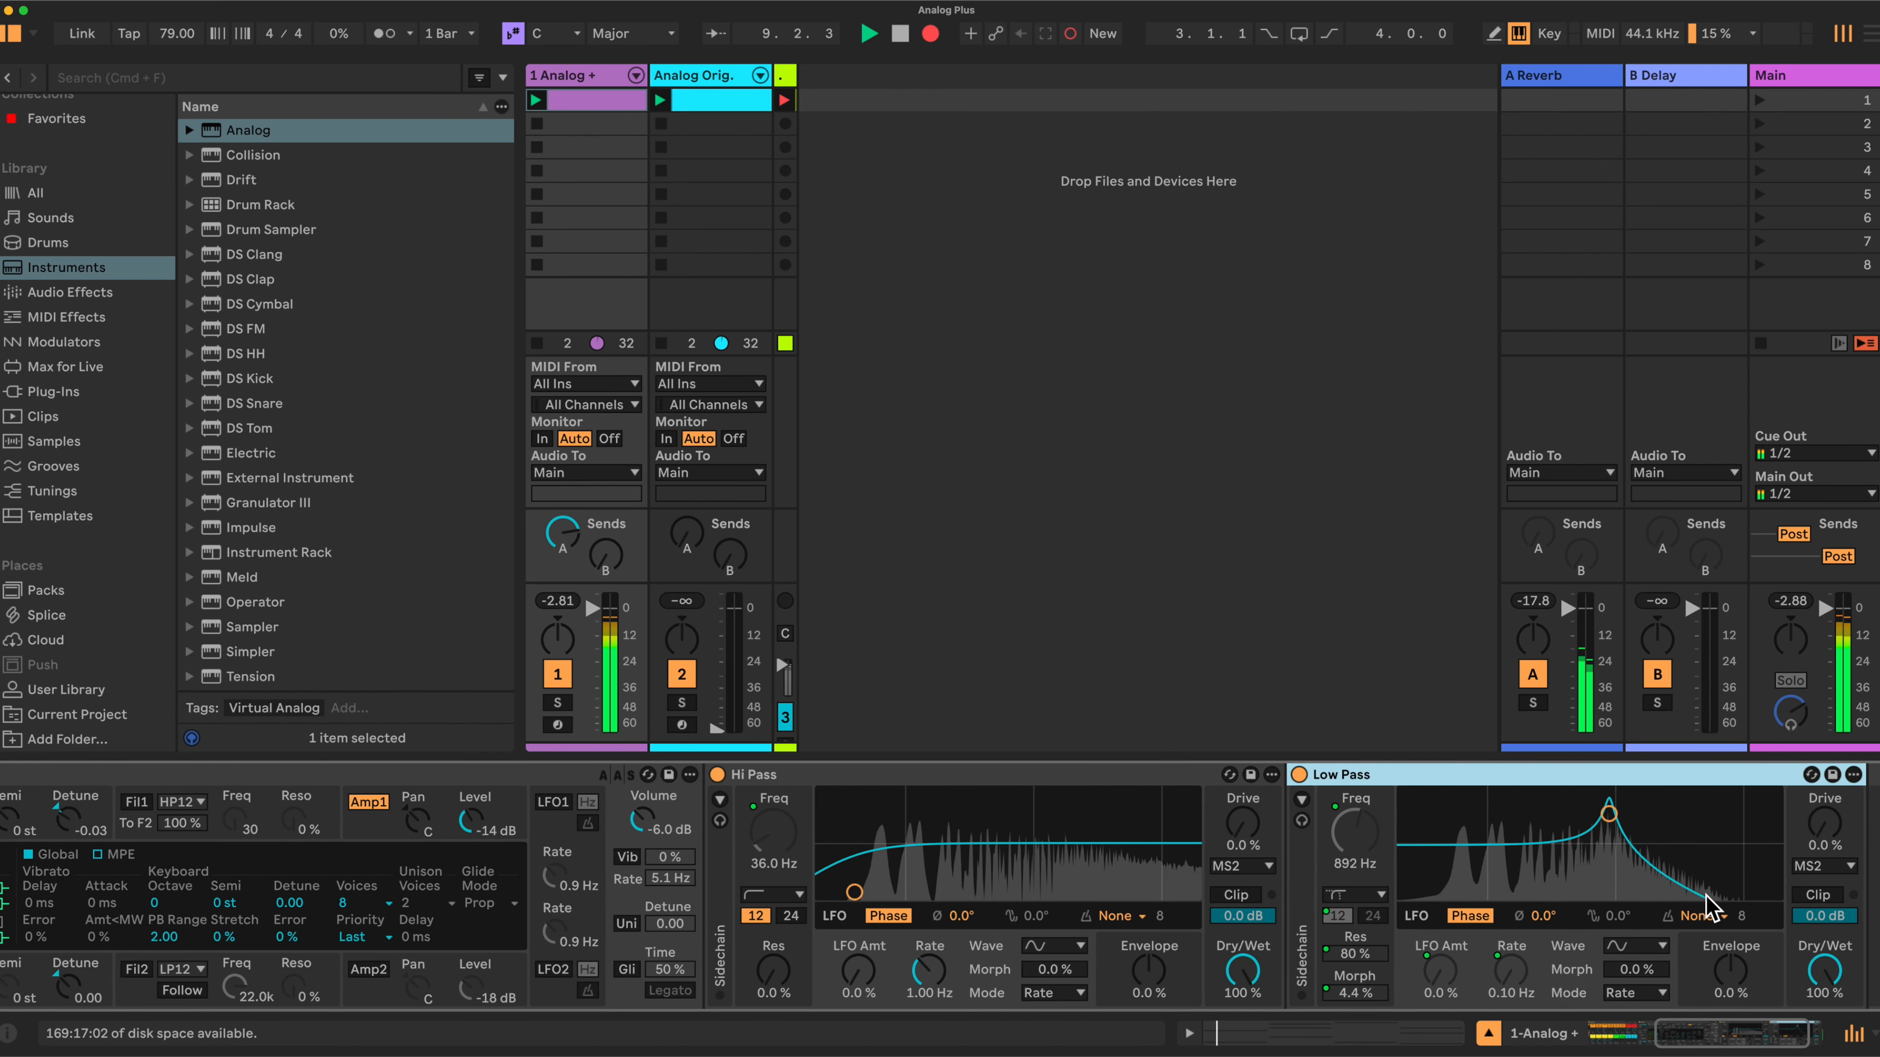
scroll(918, 826, "left", 10)
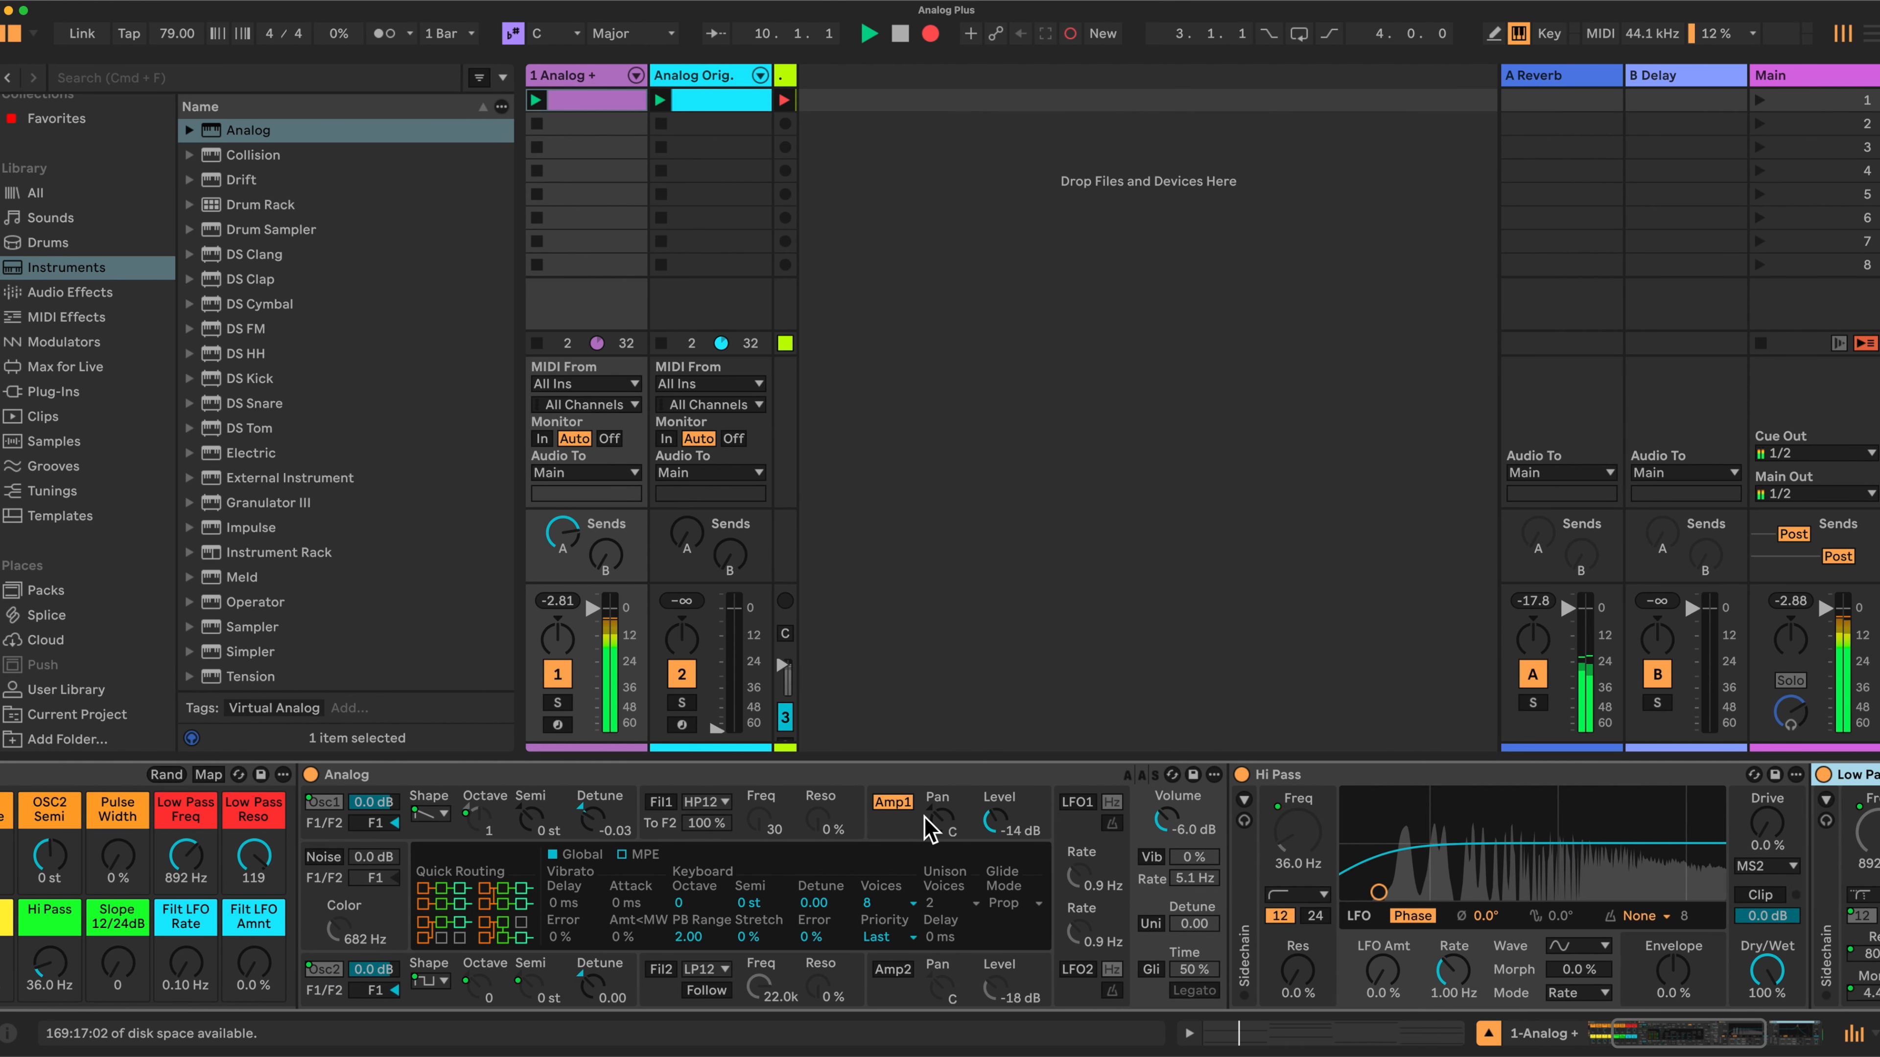
scroll(831, 802, "left", 1)
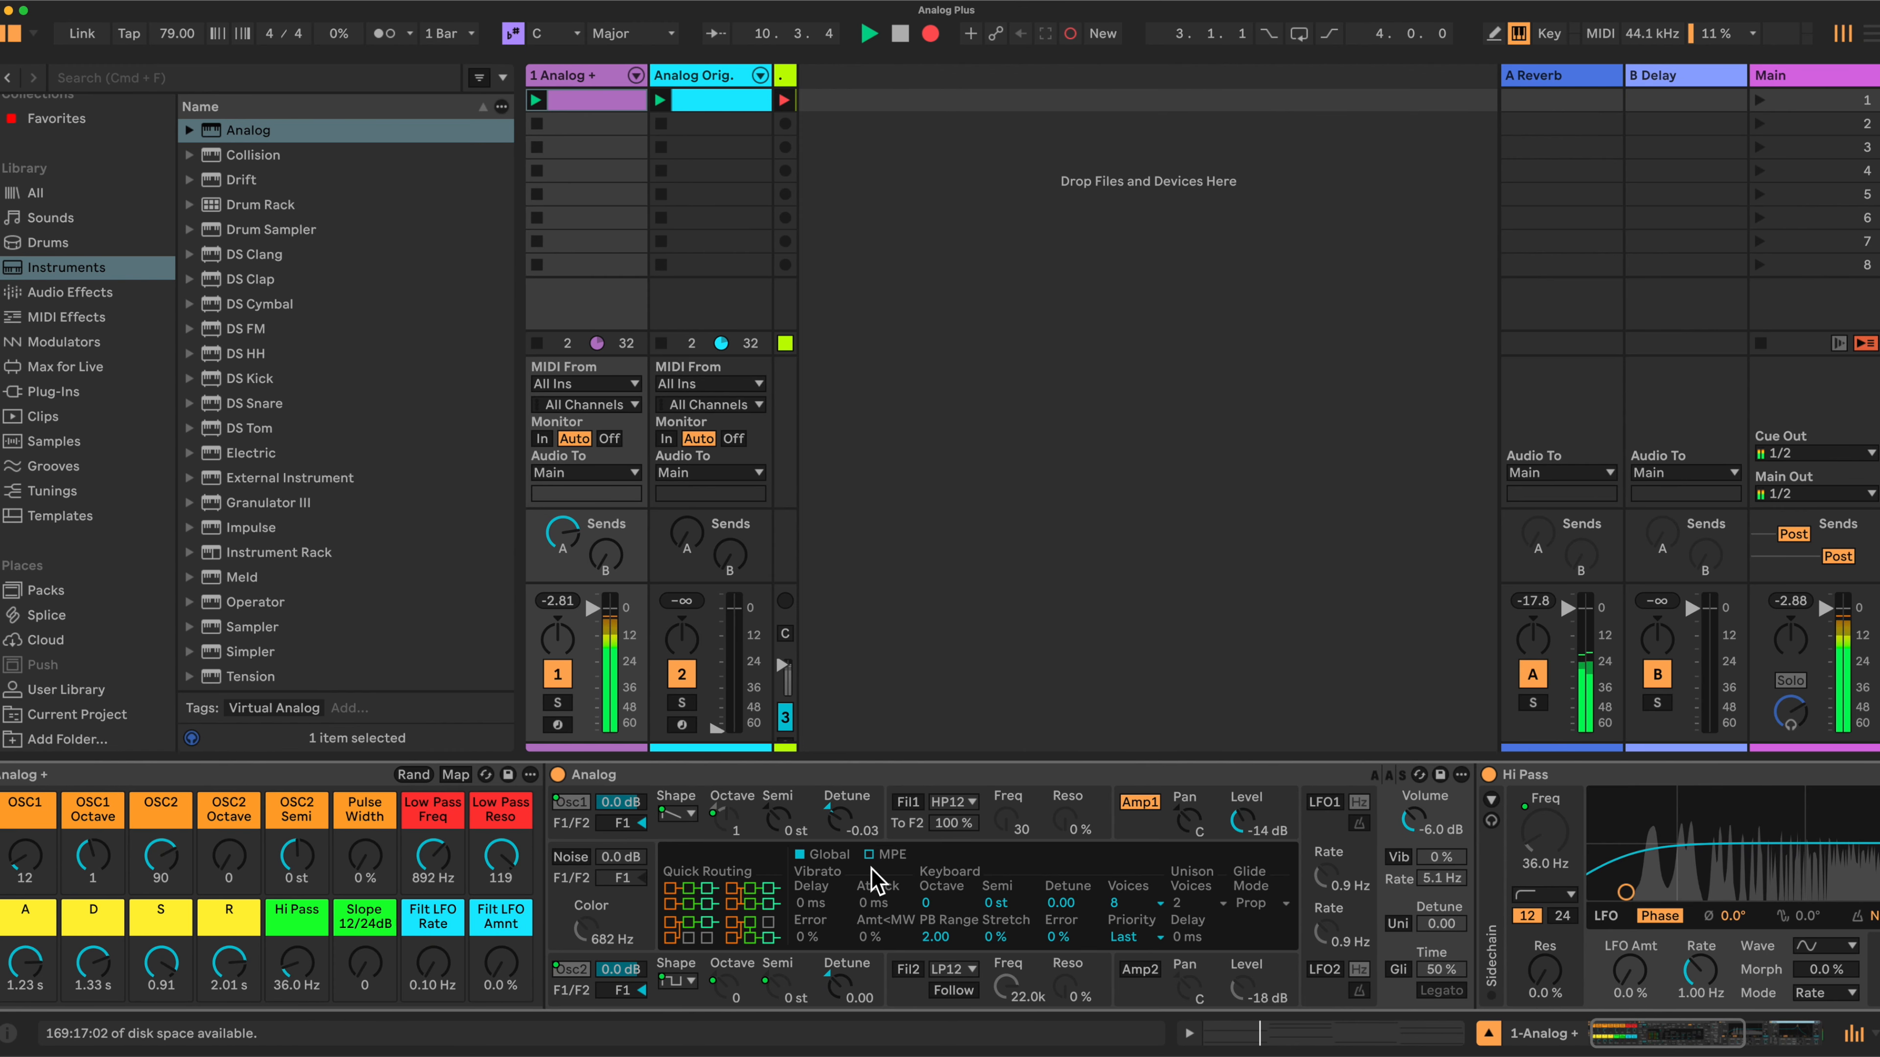
scroll(876, 881, "left", 1)
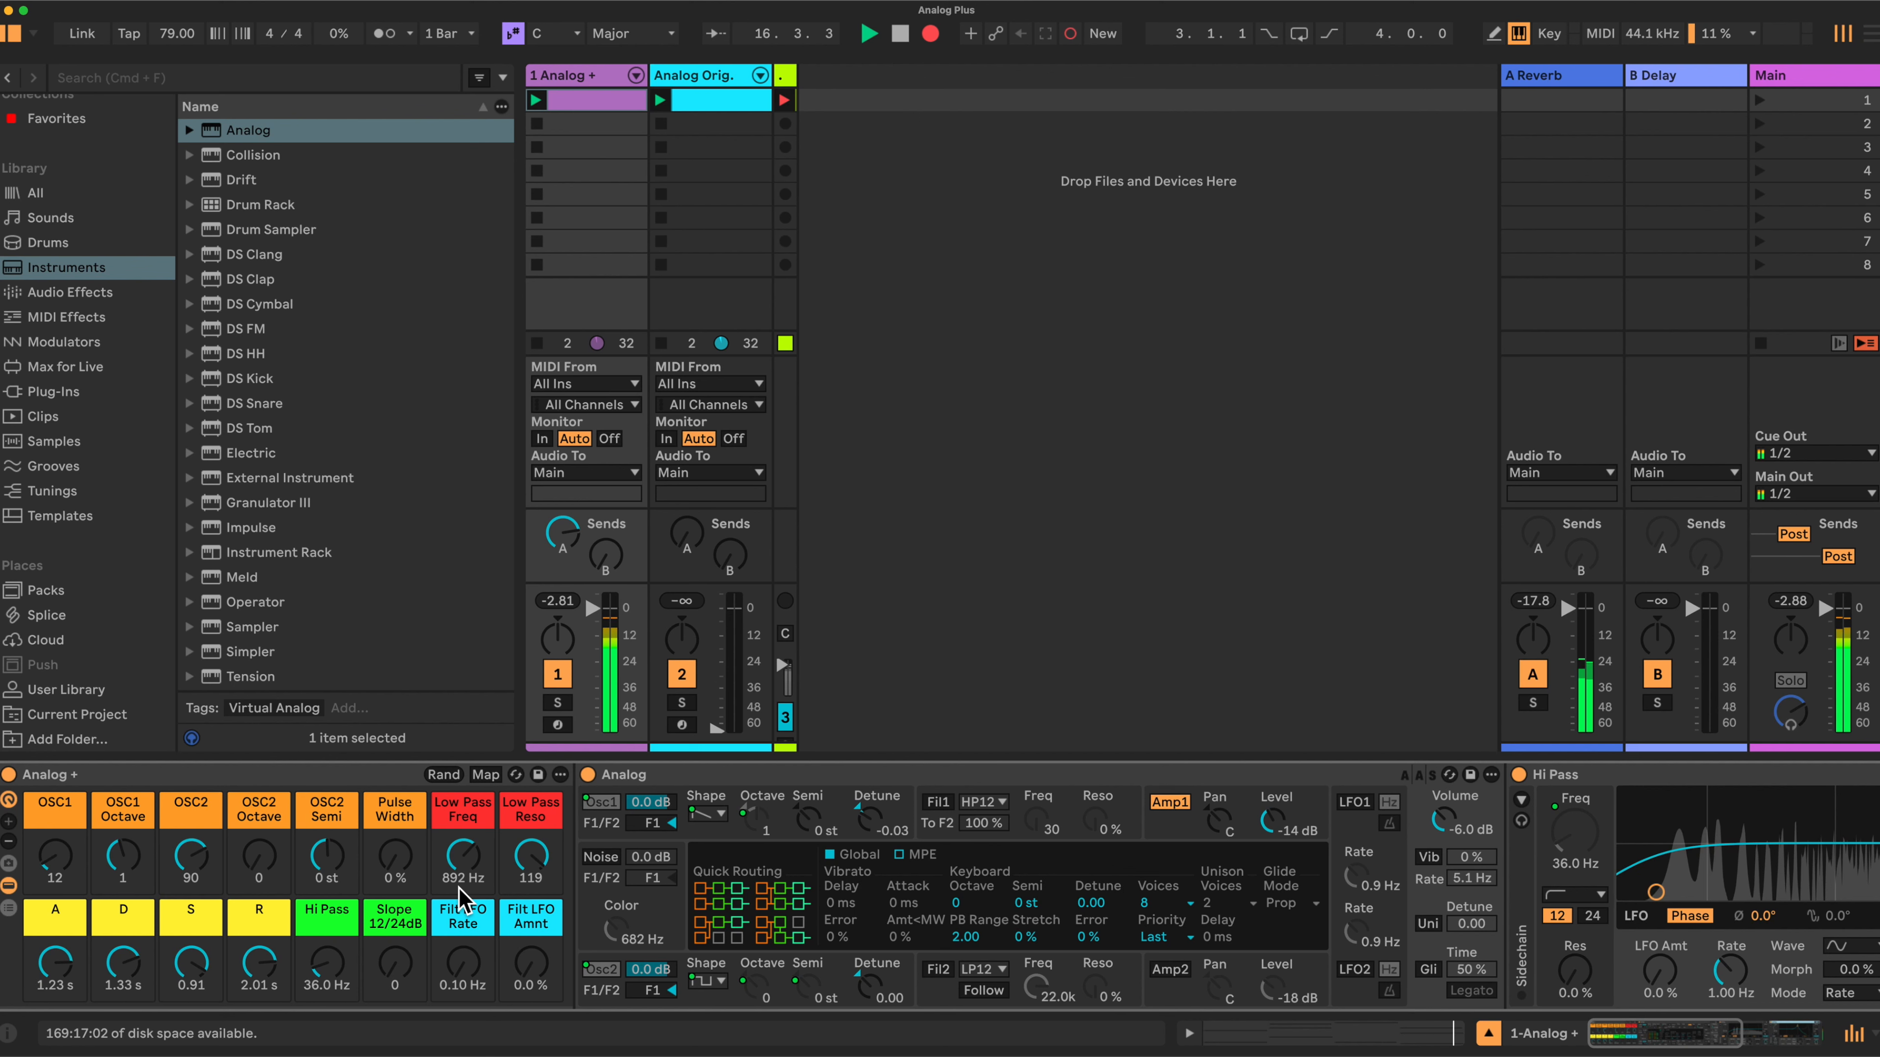
- Set the Low Pass Freq macro to about 1.03 kHz and Low Pass Reso to 97
mouse_move(459, 888)
left_mouse_down()
mouse_move(459, 867)
mouse_move(459, 888)
left_mouse_up()
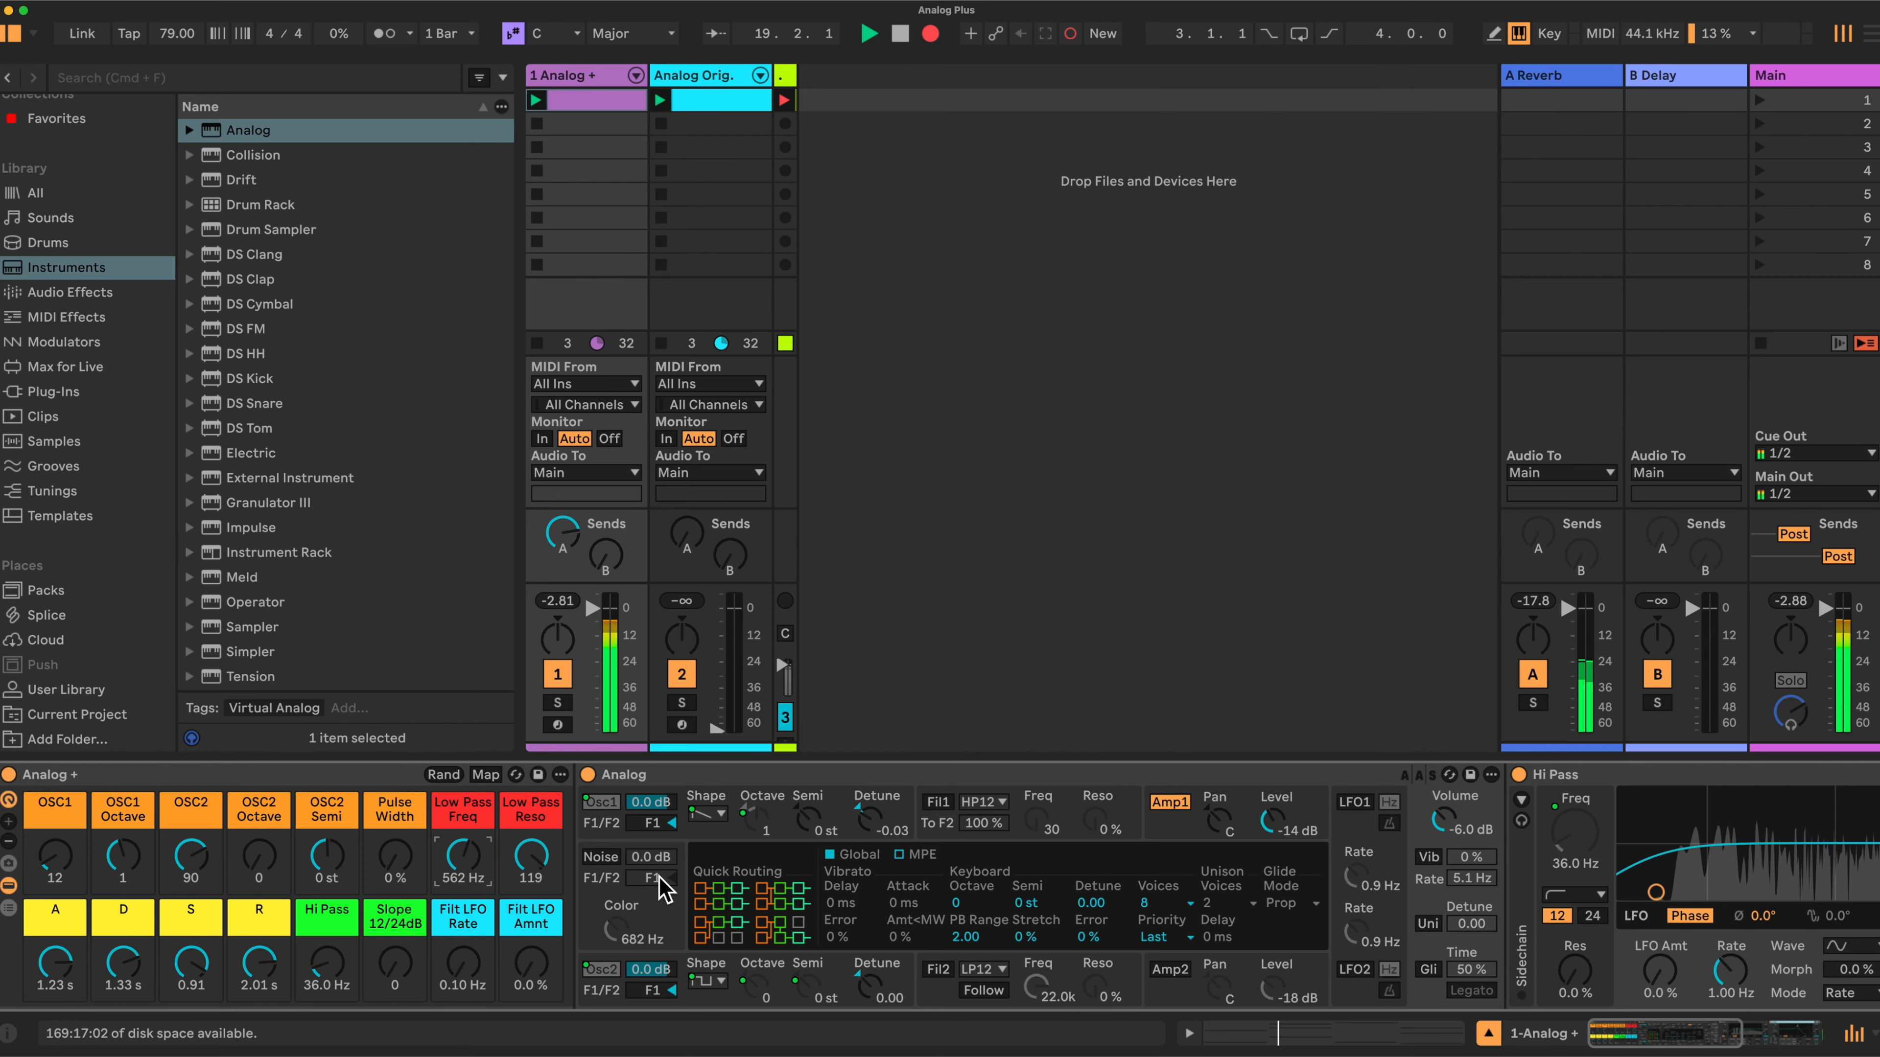
left_click_drag(531, 859, 464, 850)
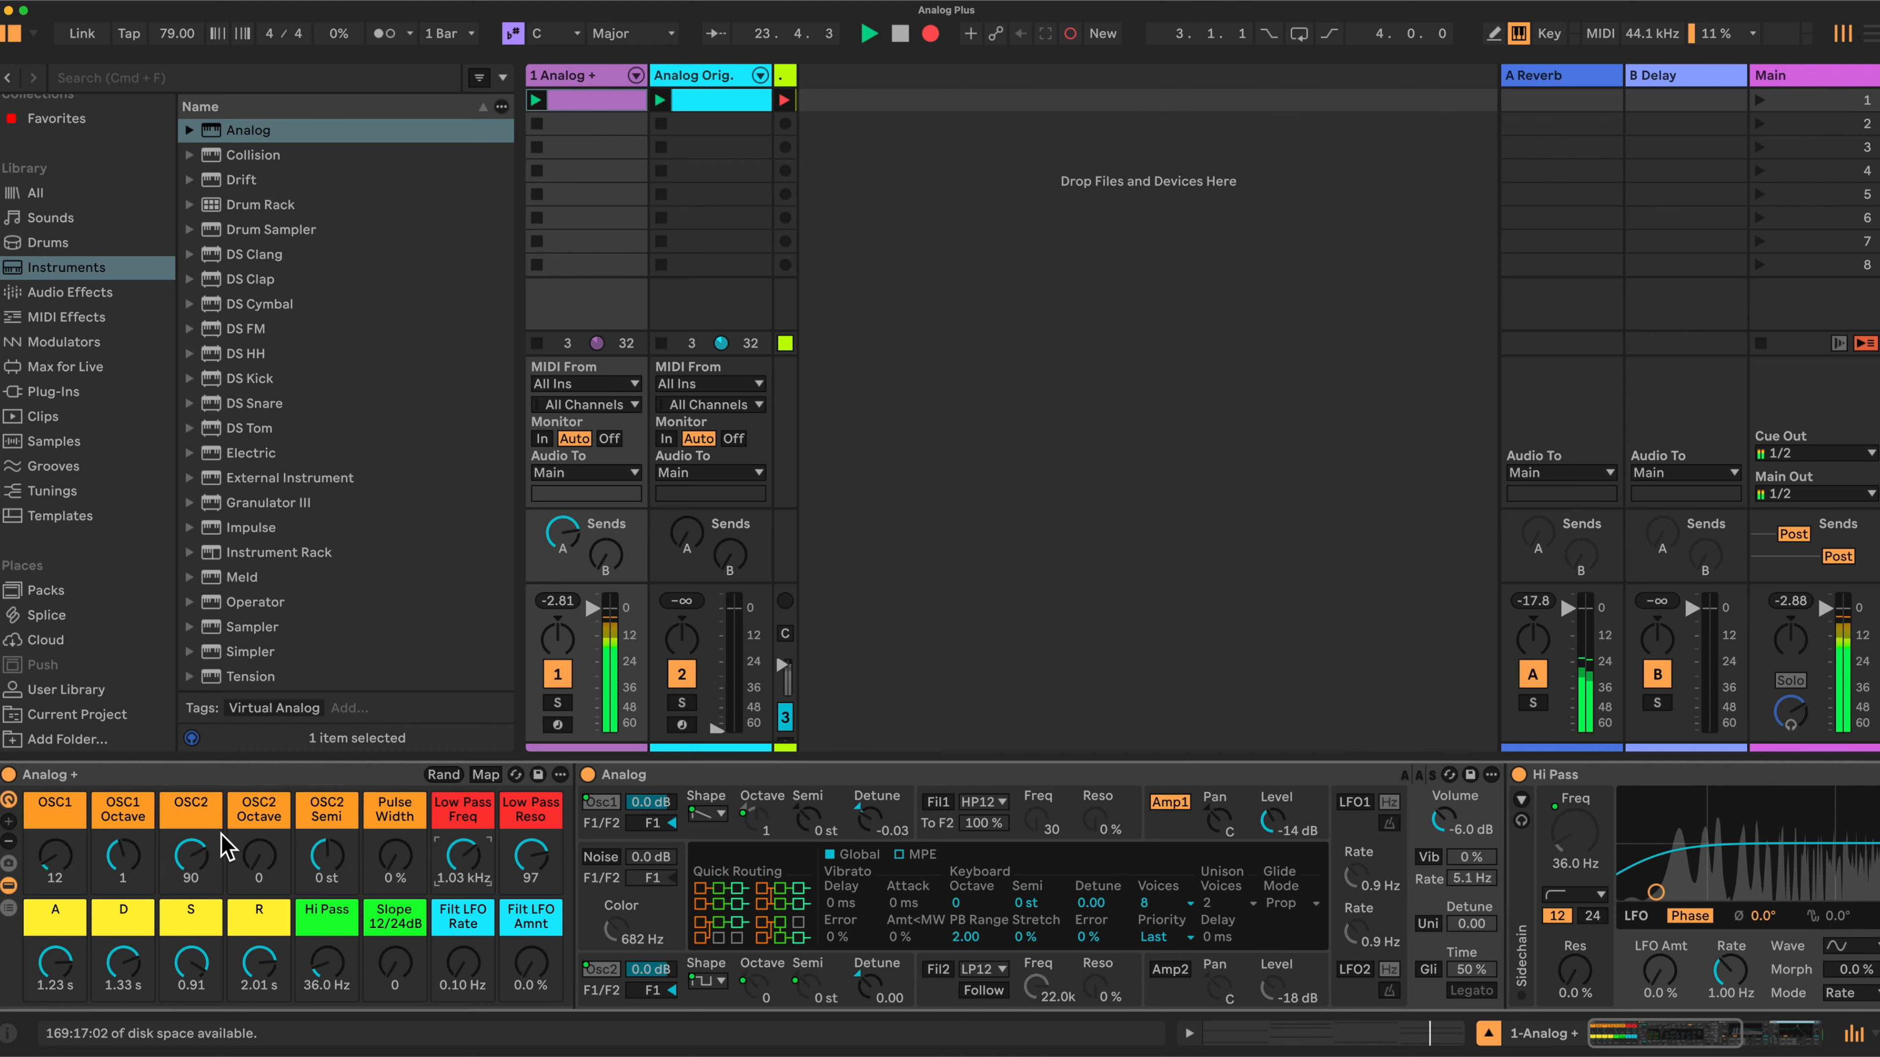
- Set the OSC2 Semi macro to -5 st
left_click_drag(327, 855, 326, 880)
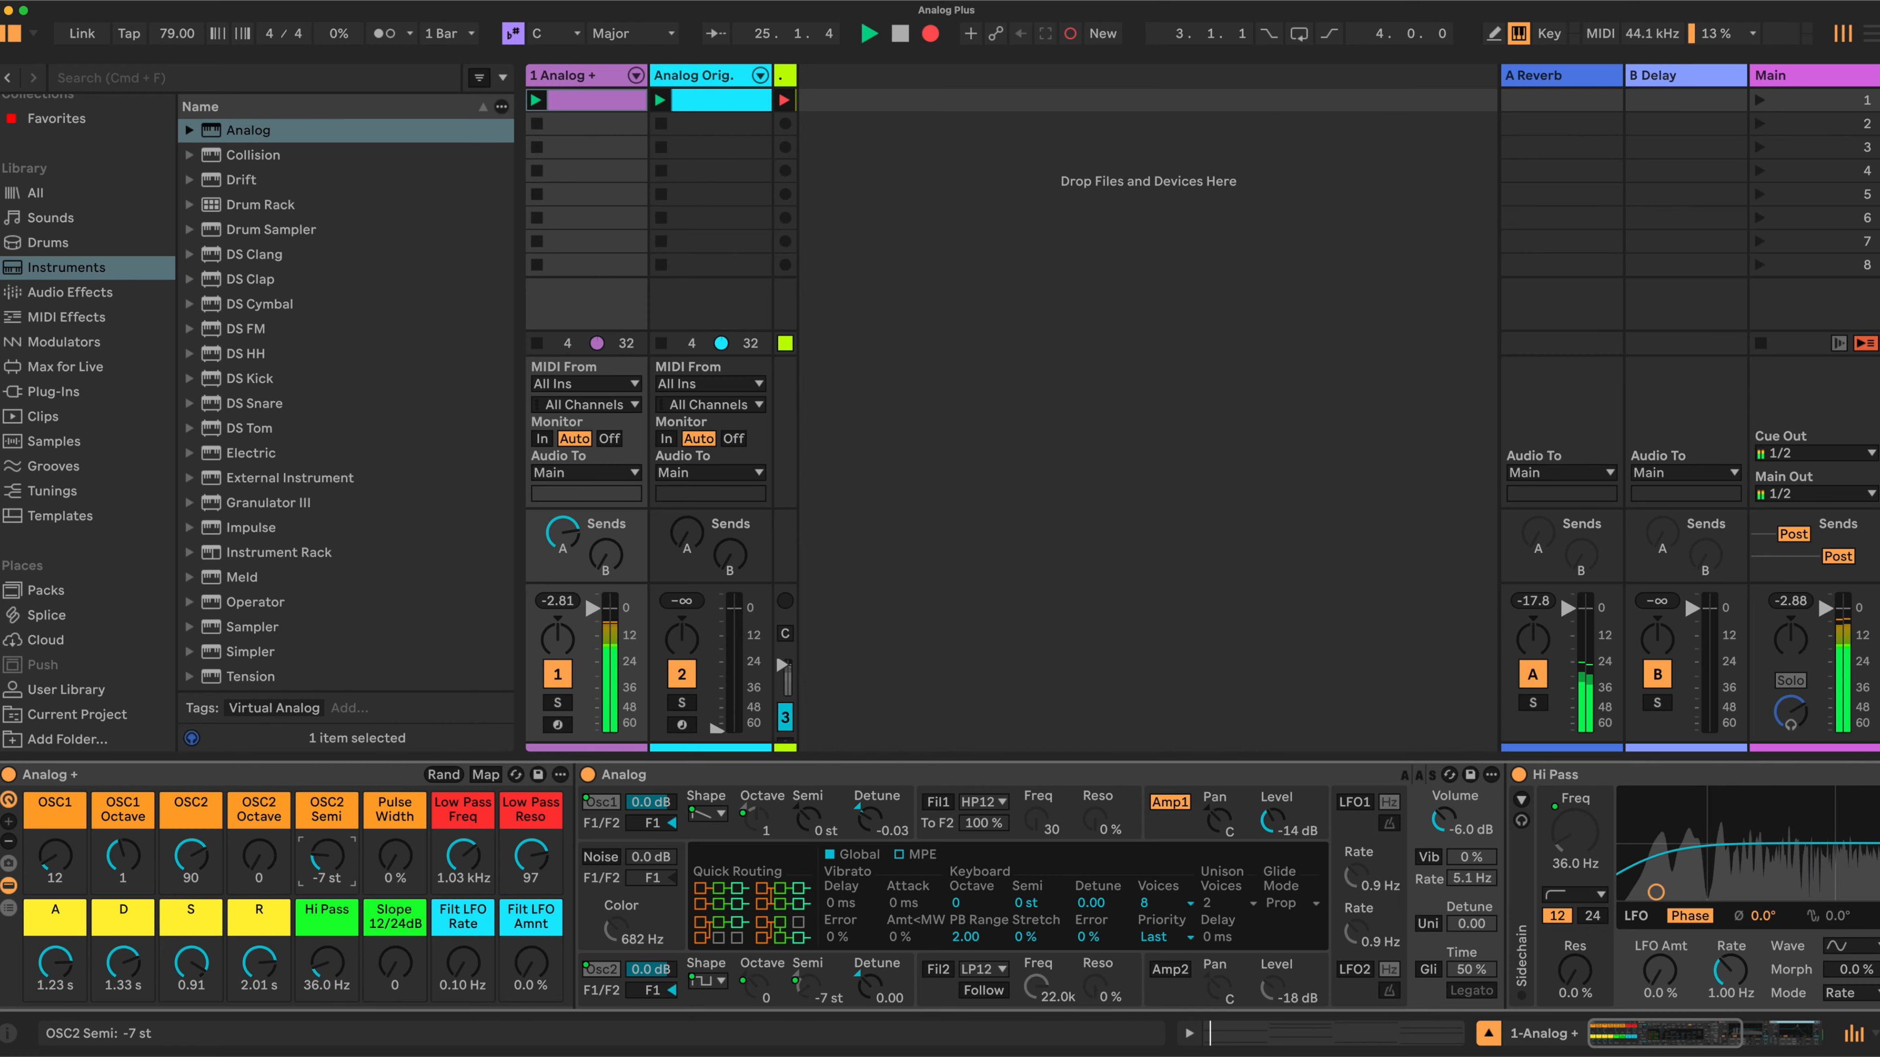
left_click_drag(327, 880, 327, 872)
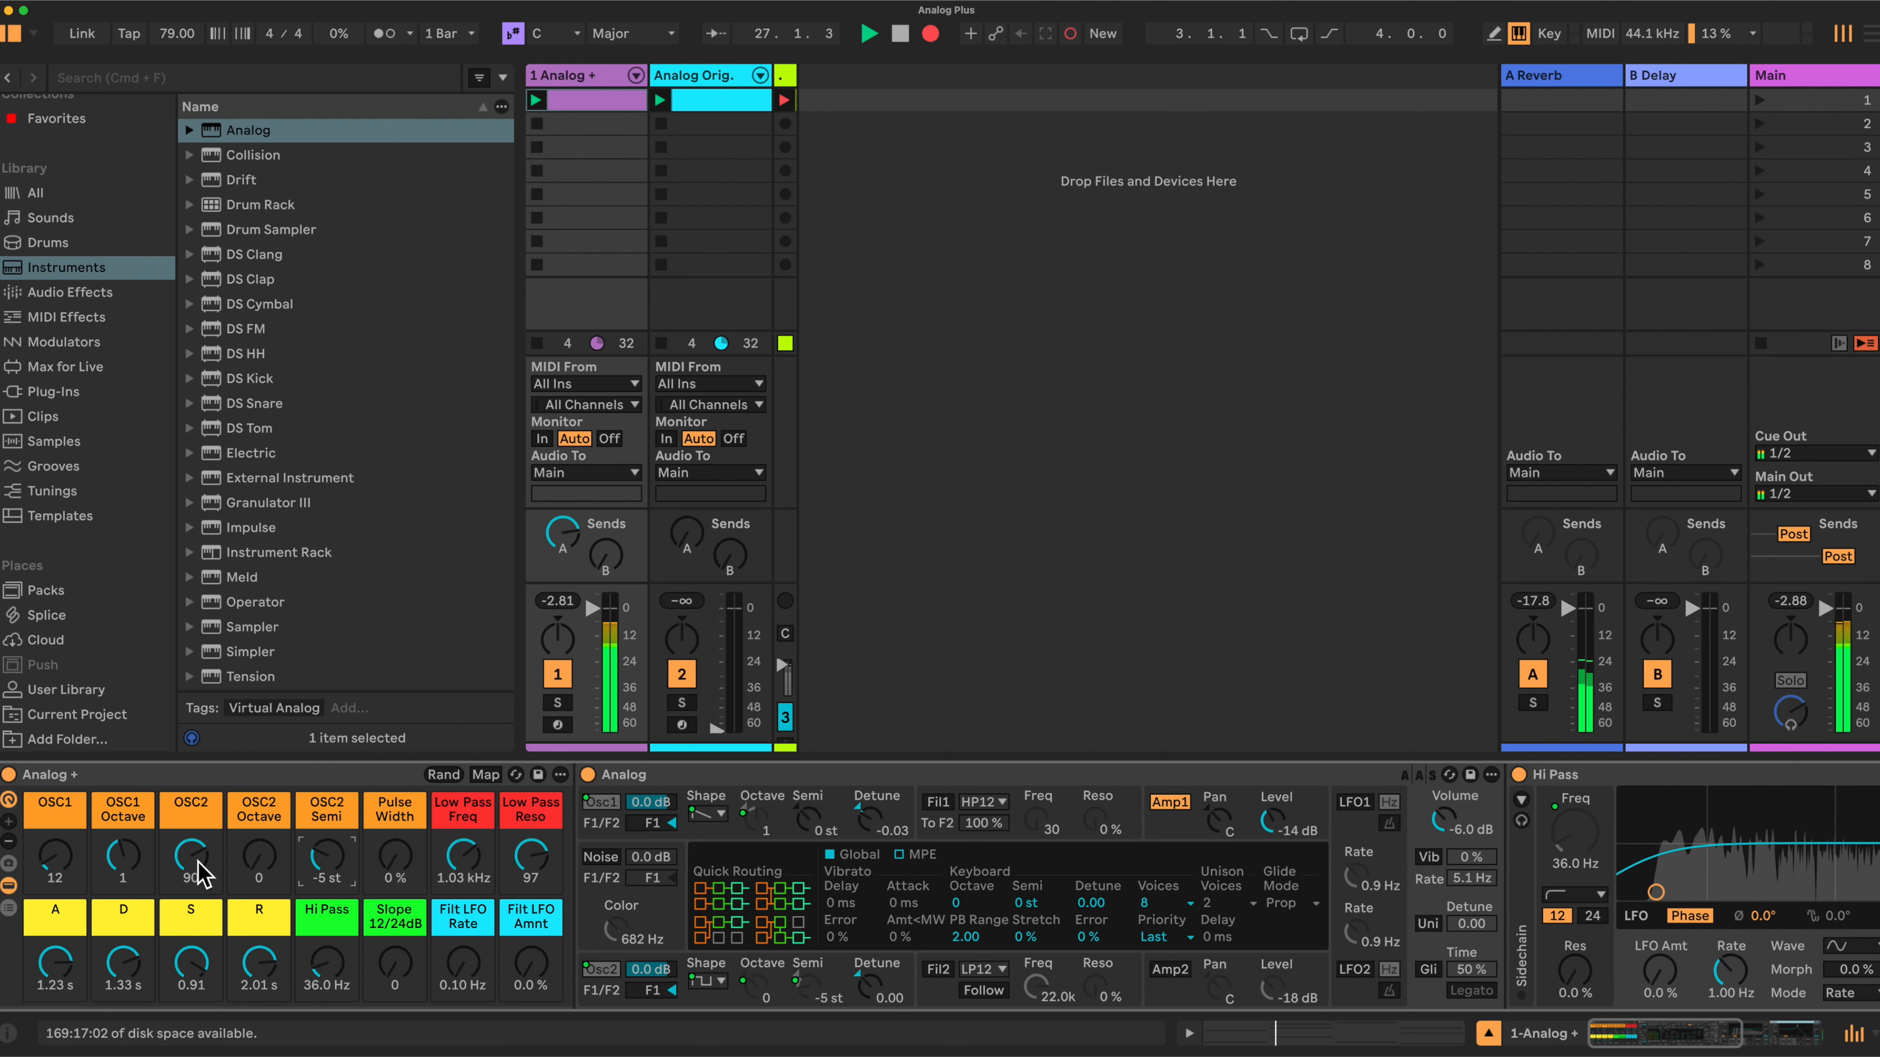
- Set the OSC1 macro to 0 and the Pulse Width macro to 38%
left_click(394, 862)
left_click_drag(393, 862, 394, 815)
left_click_drag(53, 859, 54, 889)
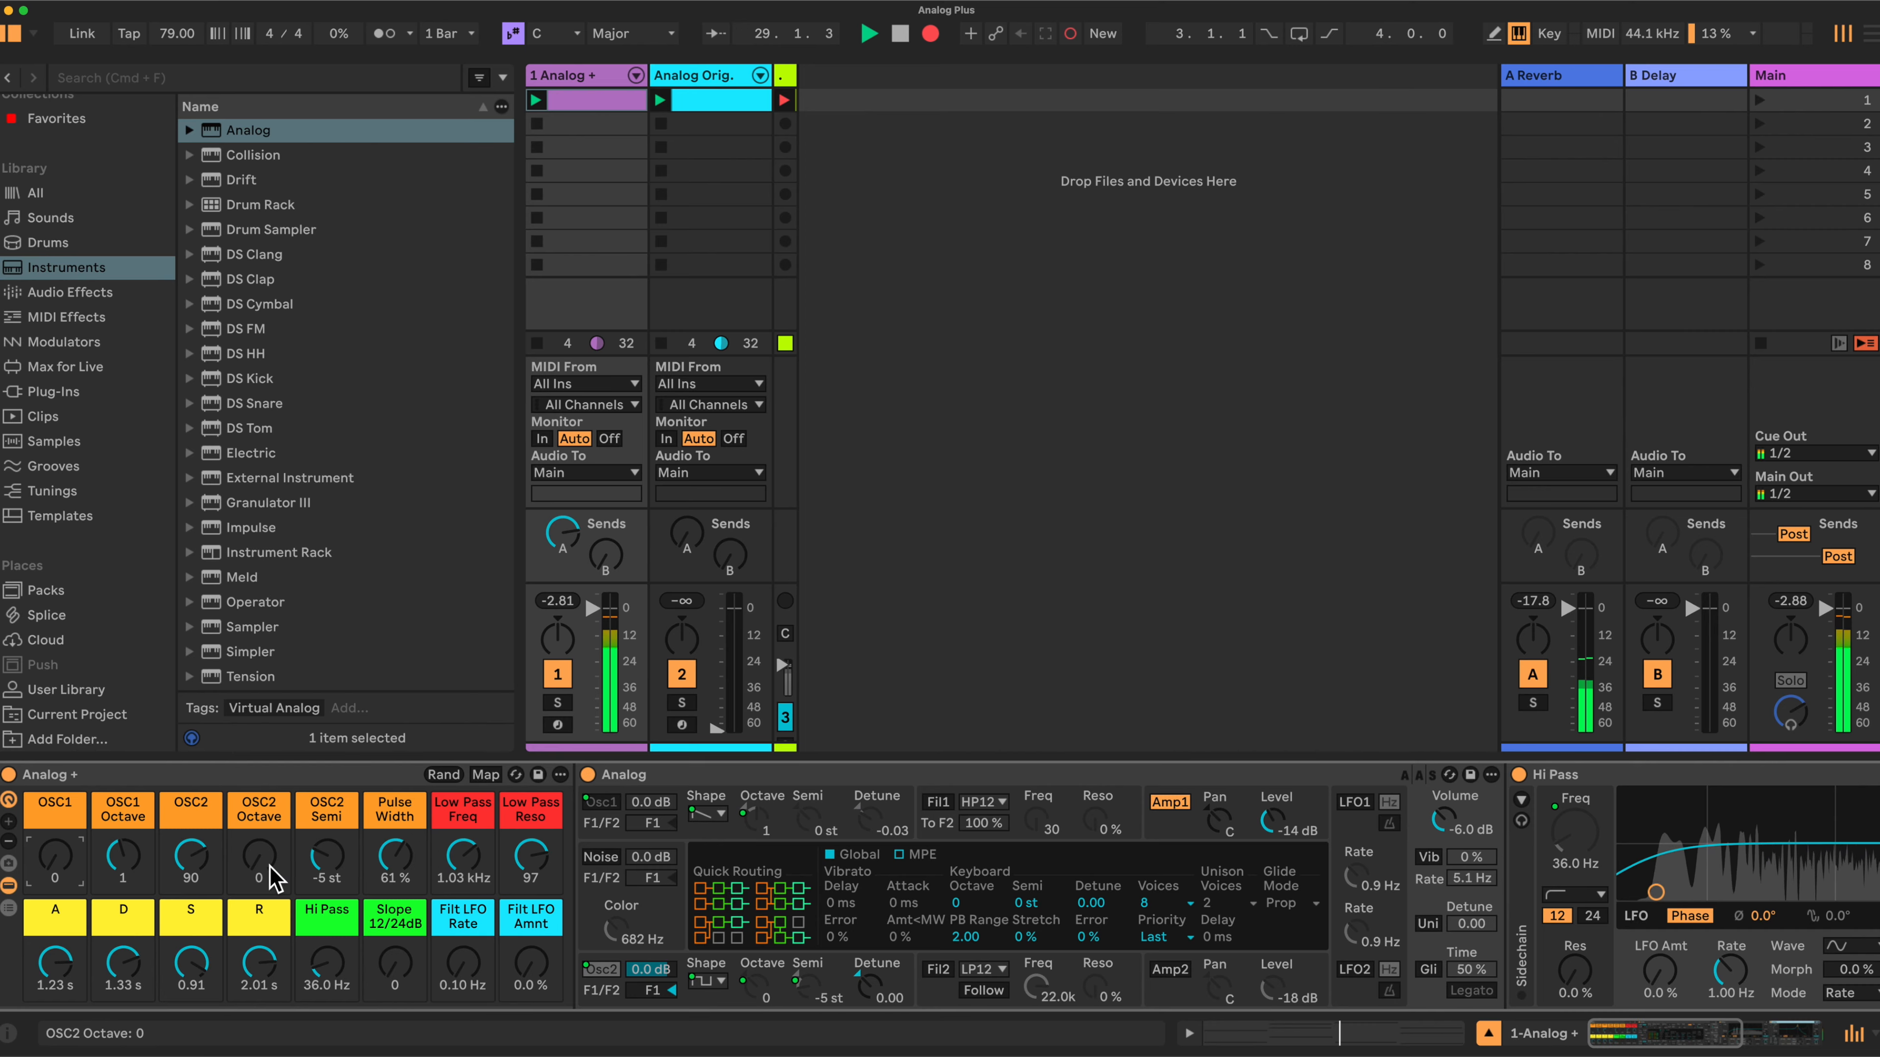
mouse_move(383, 850)
left_mouse_down()
mouse_move(383, 889)
mouse_move(383, 853)
mouse_move(461, 838)
mouse_move(460, 822)
mouse_move(395, 861)
mouse_move(394, 844)
mouse_move(395, 871)
left_mouse_up()
- Raise the Hi Pass macro to 91.3 Hz and Slope to 127, with Low Pass Freq 2.59 kHz and Reso 125
left_click_drag(521, 861, 470, 884)
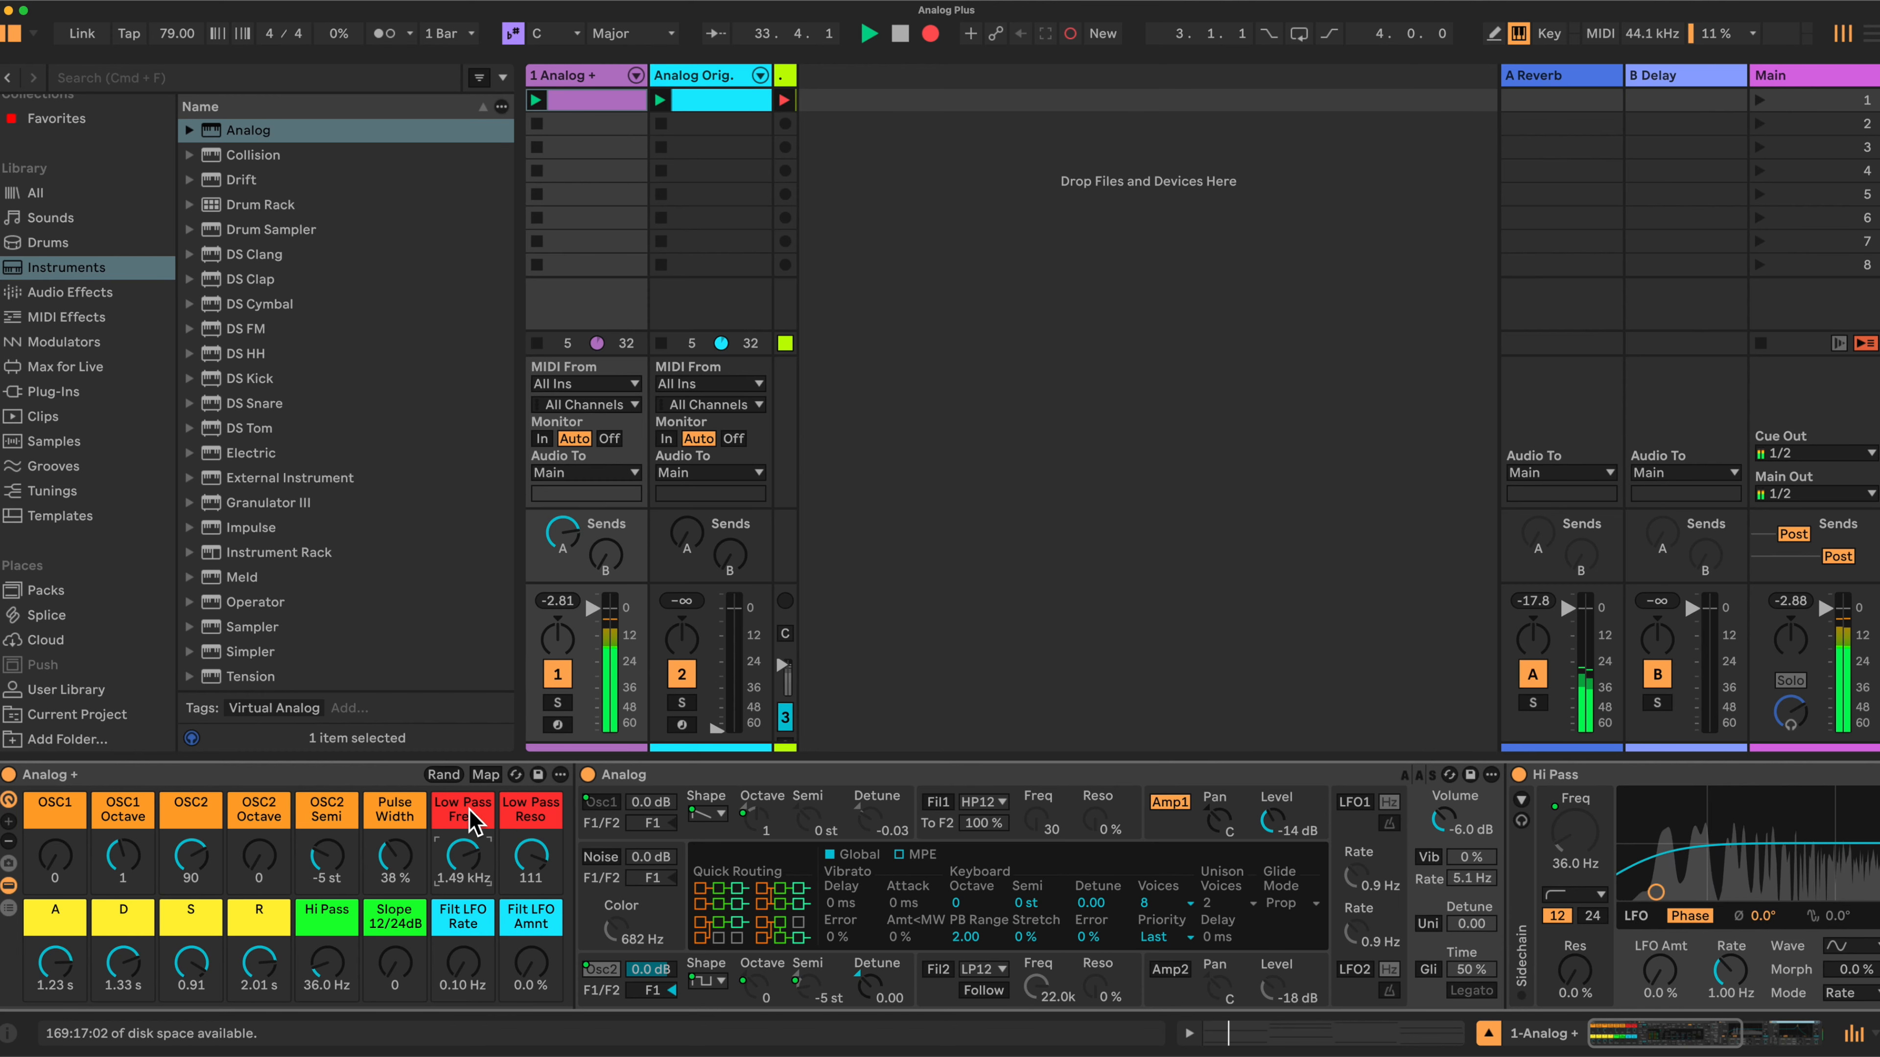
left_click_drag(318, 962, 318, 950)
left_click(396, 966)
mouse_move(474, 851)
left_mouse_down()
mouse_move(474, 888)
mouse_move(545, 842)
mouse_move(476, 854)
mouse_move(476, 818)
left_mouse_up()
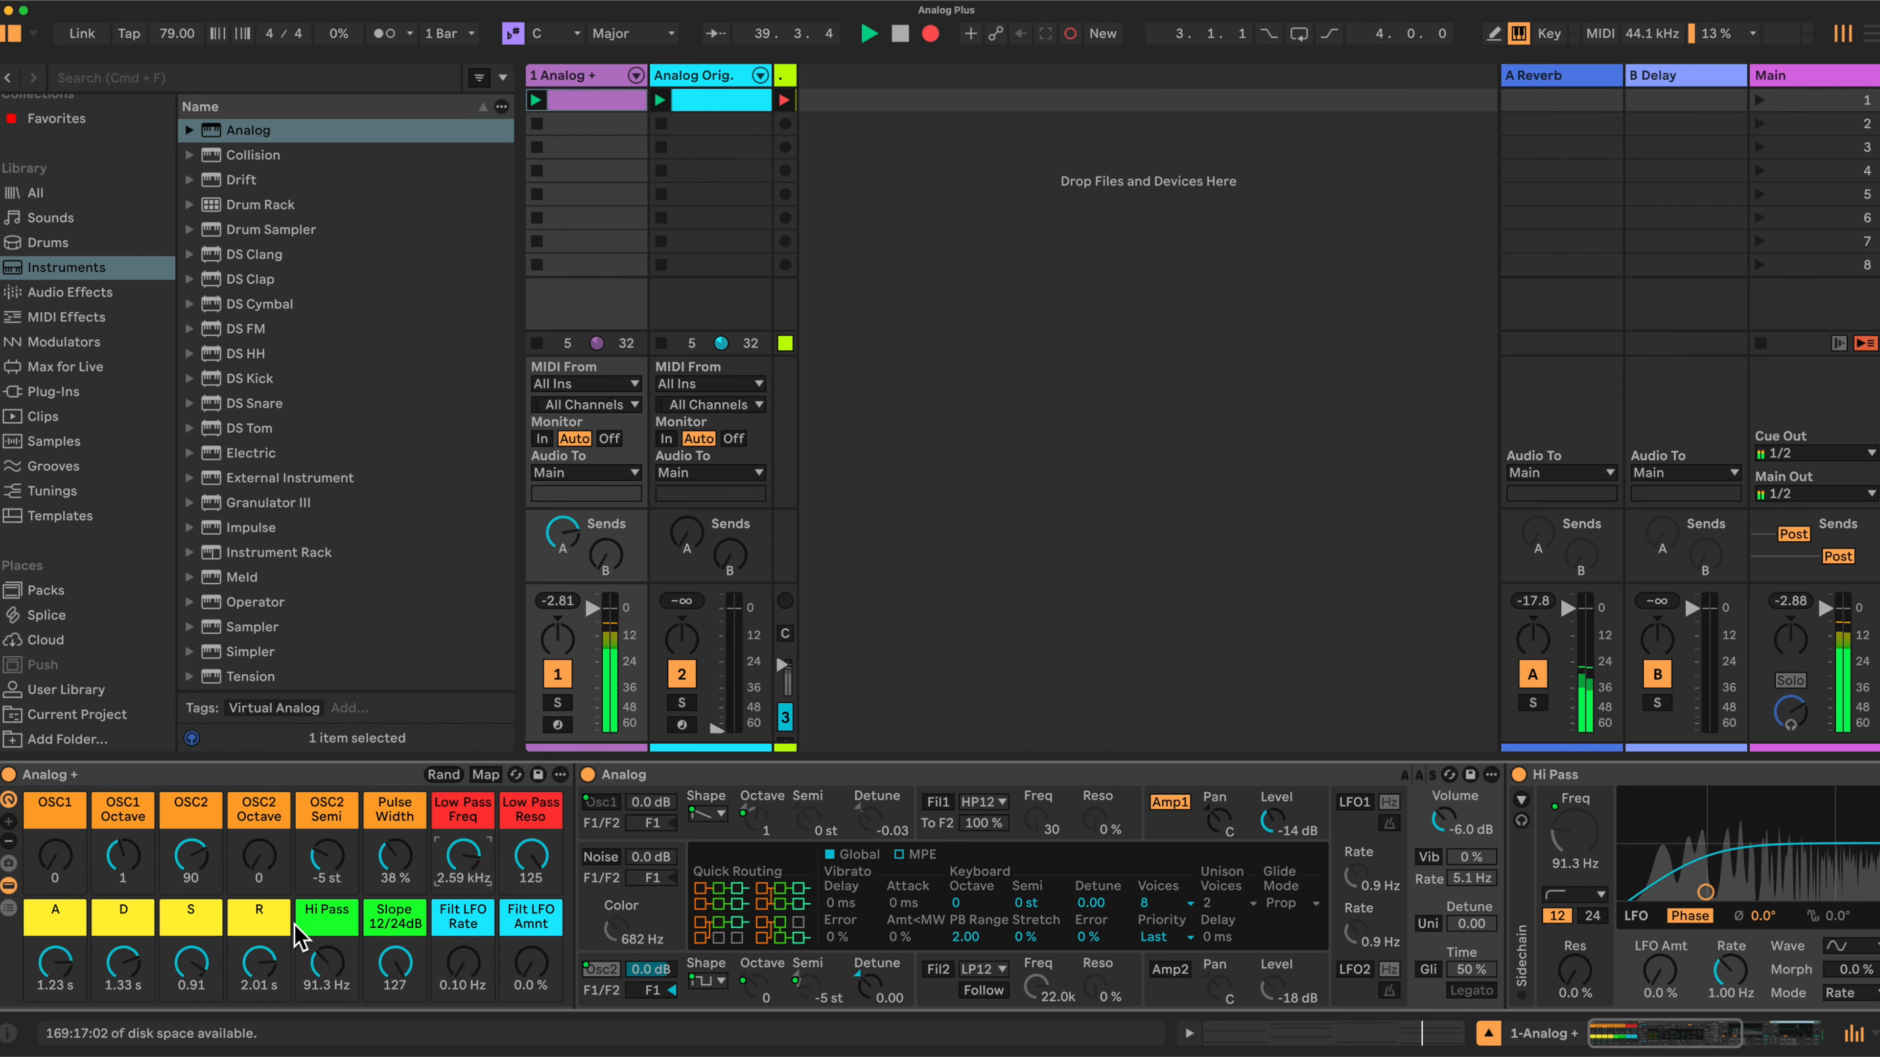
- Set the Filt LFO Rate macro to 0.10 Hz and the Filt LFO Amnt macro to 0.1%
left_click(529, 962)
left_click_drag(513, 964, 462, 970)
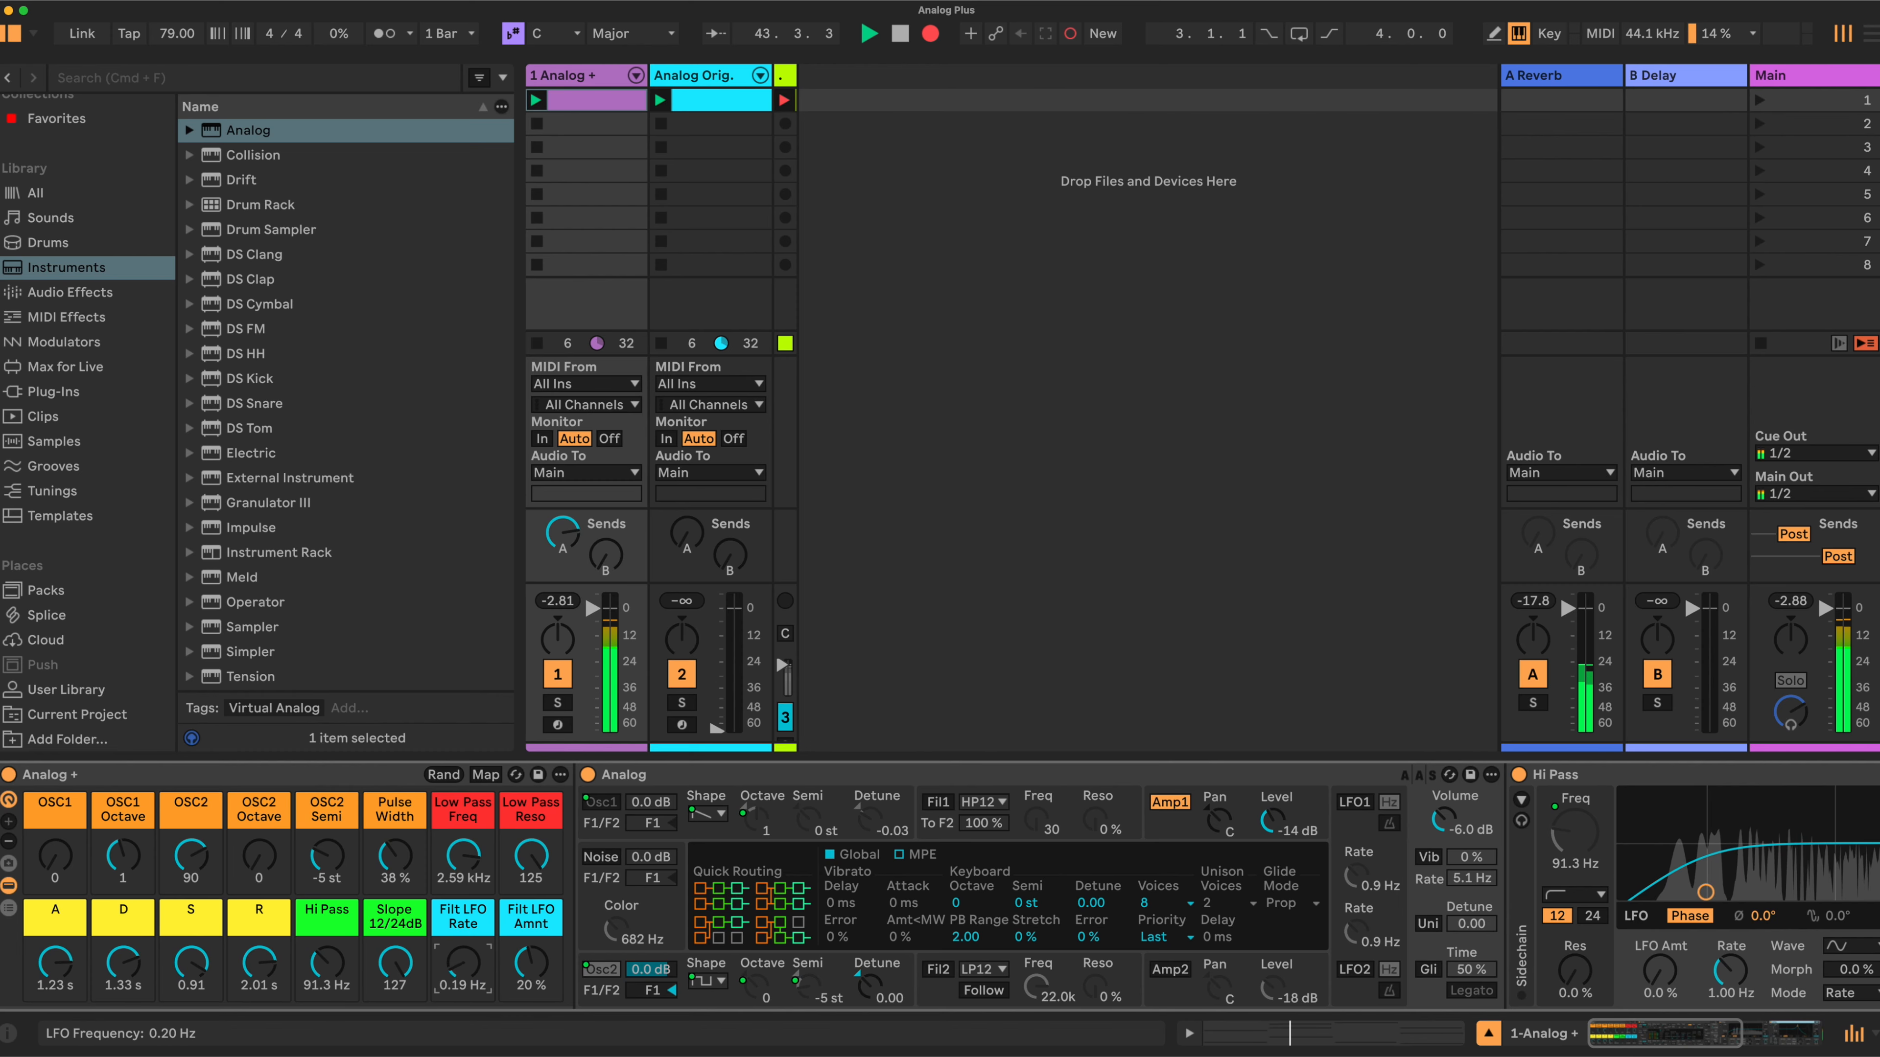
left_click_drag(463, 962, 529, 961)
- Lower the Low Pass Freq macro to about 1.96 kHz and set the OSC1 macro to 30
left_click_drag(463, 856, 463, 848)
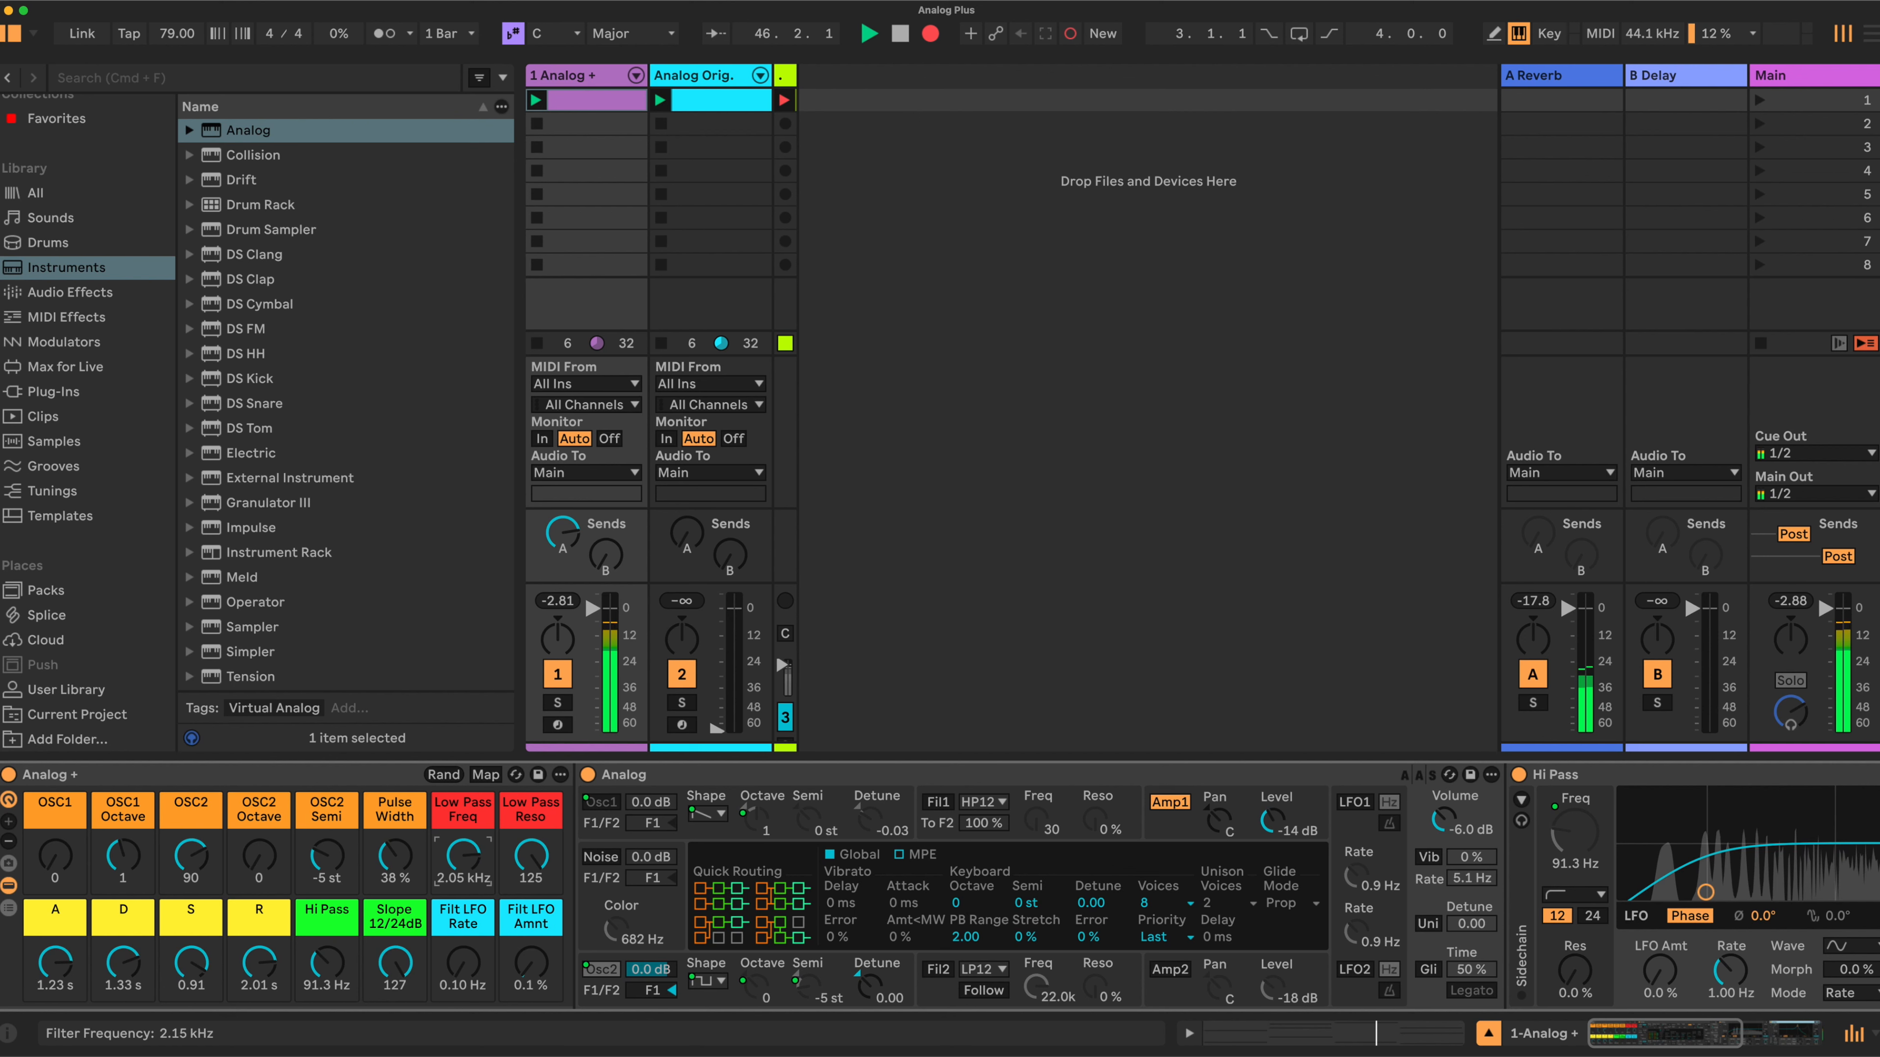
left_click_drag(463, 852, 462, 847)
left_click_drag(55, 858, 46, 858)
- Set the OSC2 Semi macro to 0 st and the Pulse Width macro to 0%
left_click(325, 882)
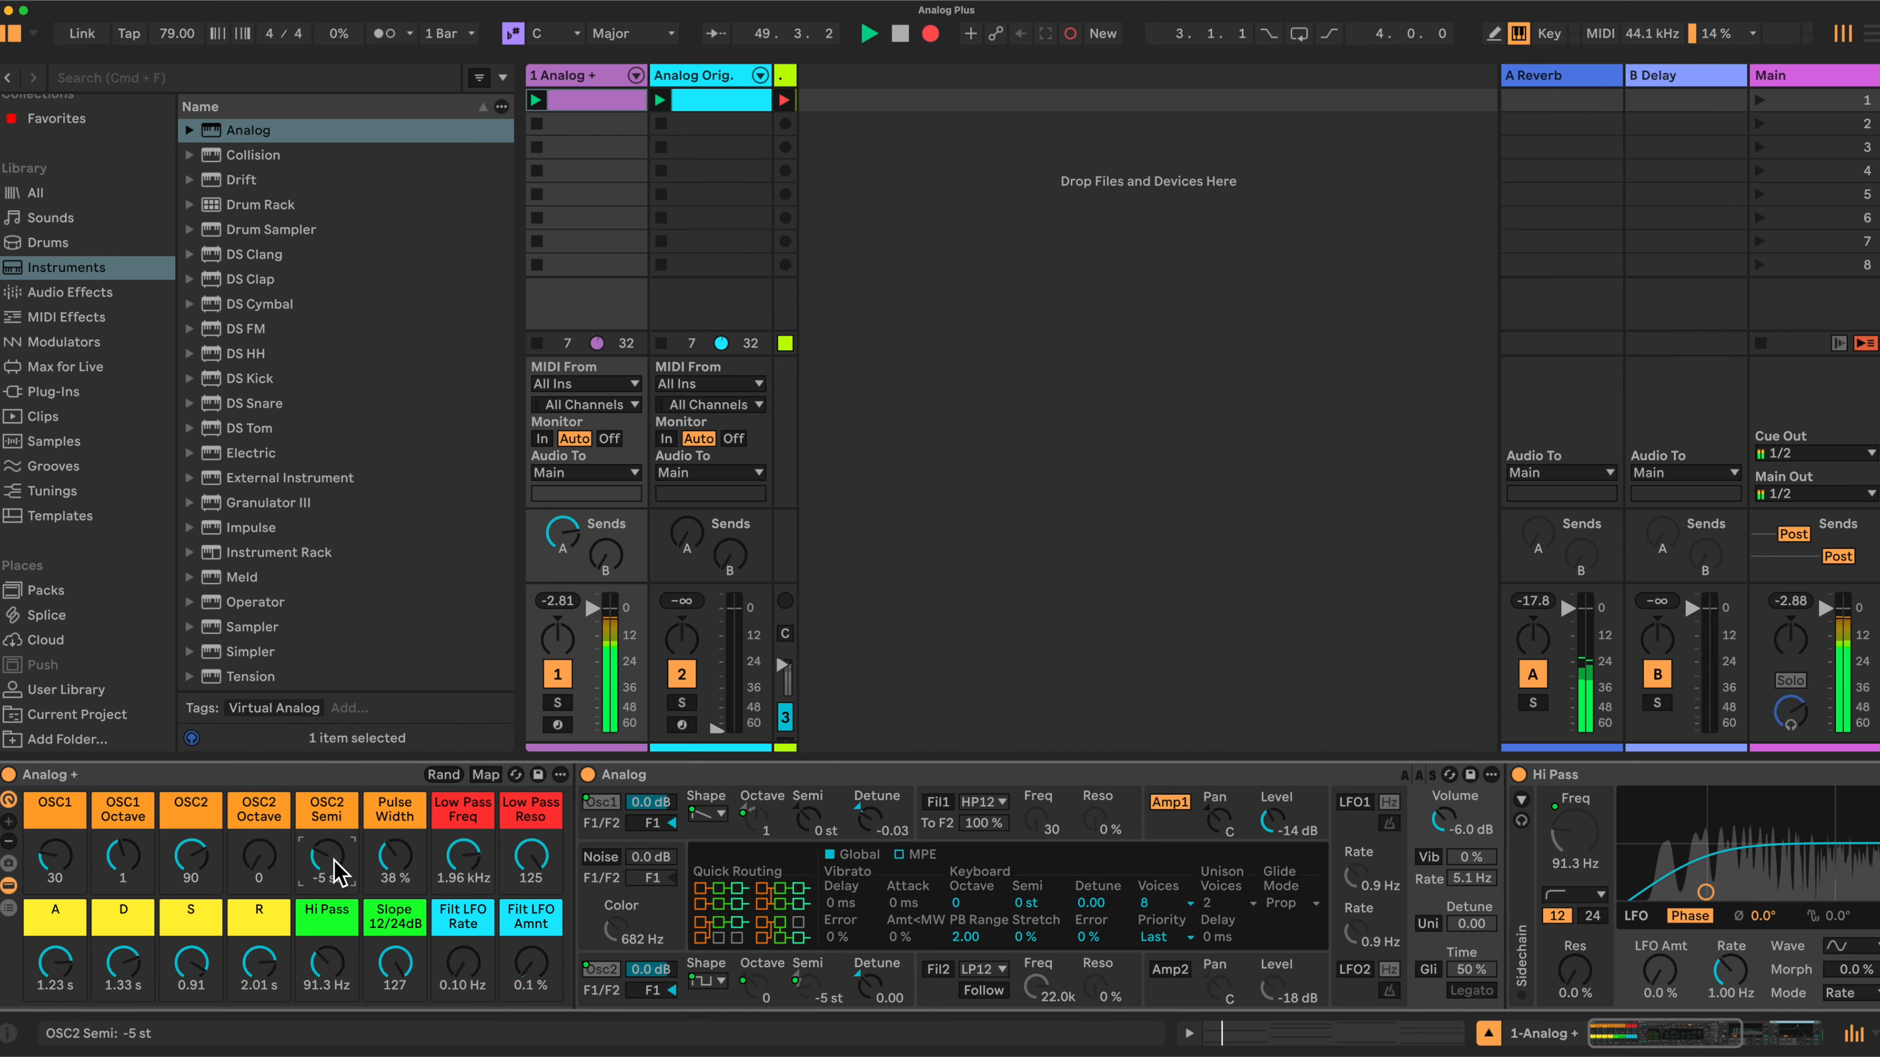
left_click_drag(335, 863, 380, 911)
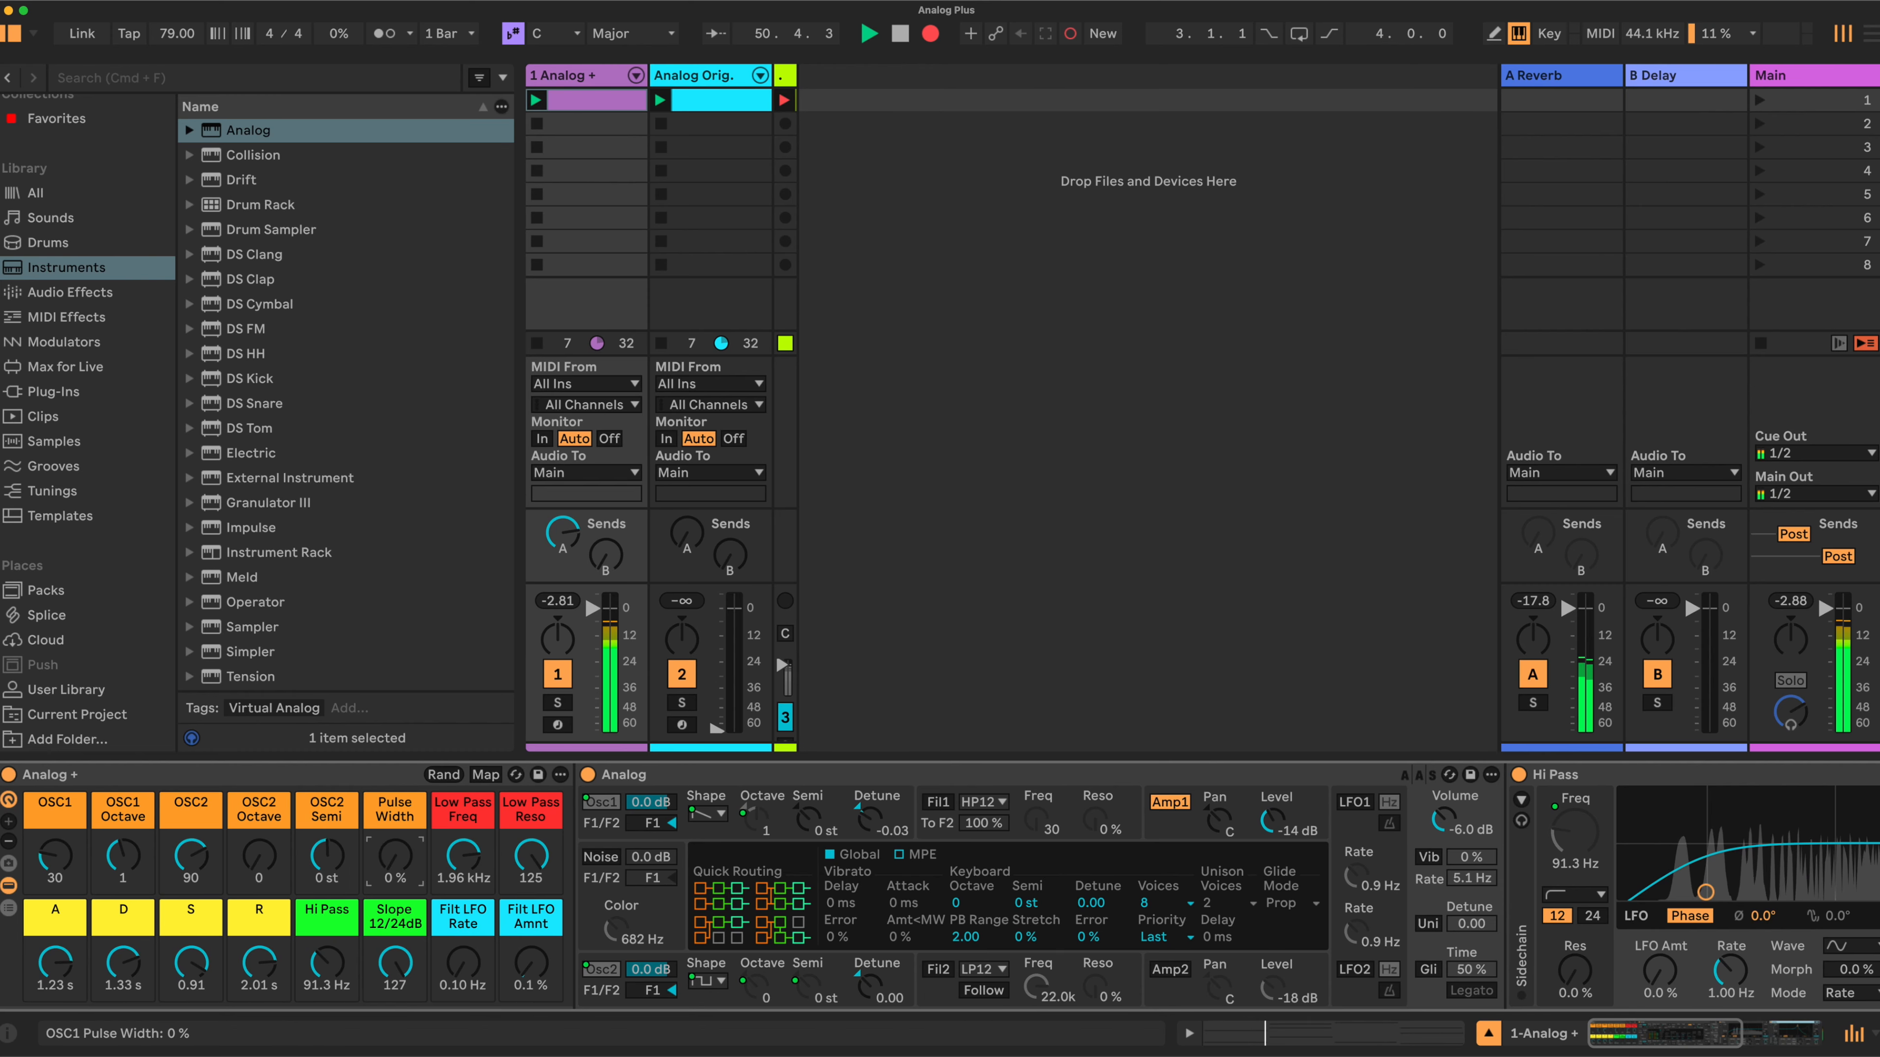
- Reset the Hi Pass macro to 20.0 Hz and Slope to 0, with Low Pass Freq 7.17 kHz and Reso 0
left_click_drag(483, 861, 543, 918)
left_click_drag(399, 963, 349, 1030)
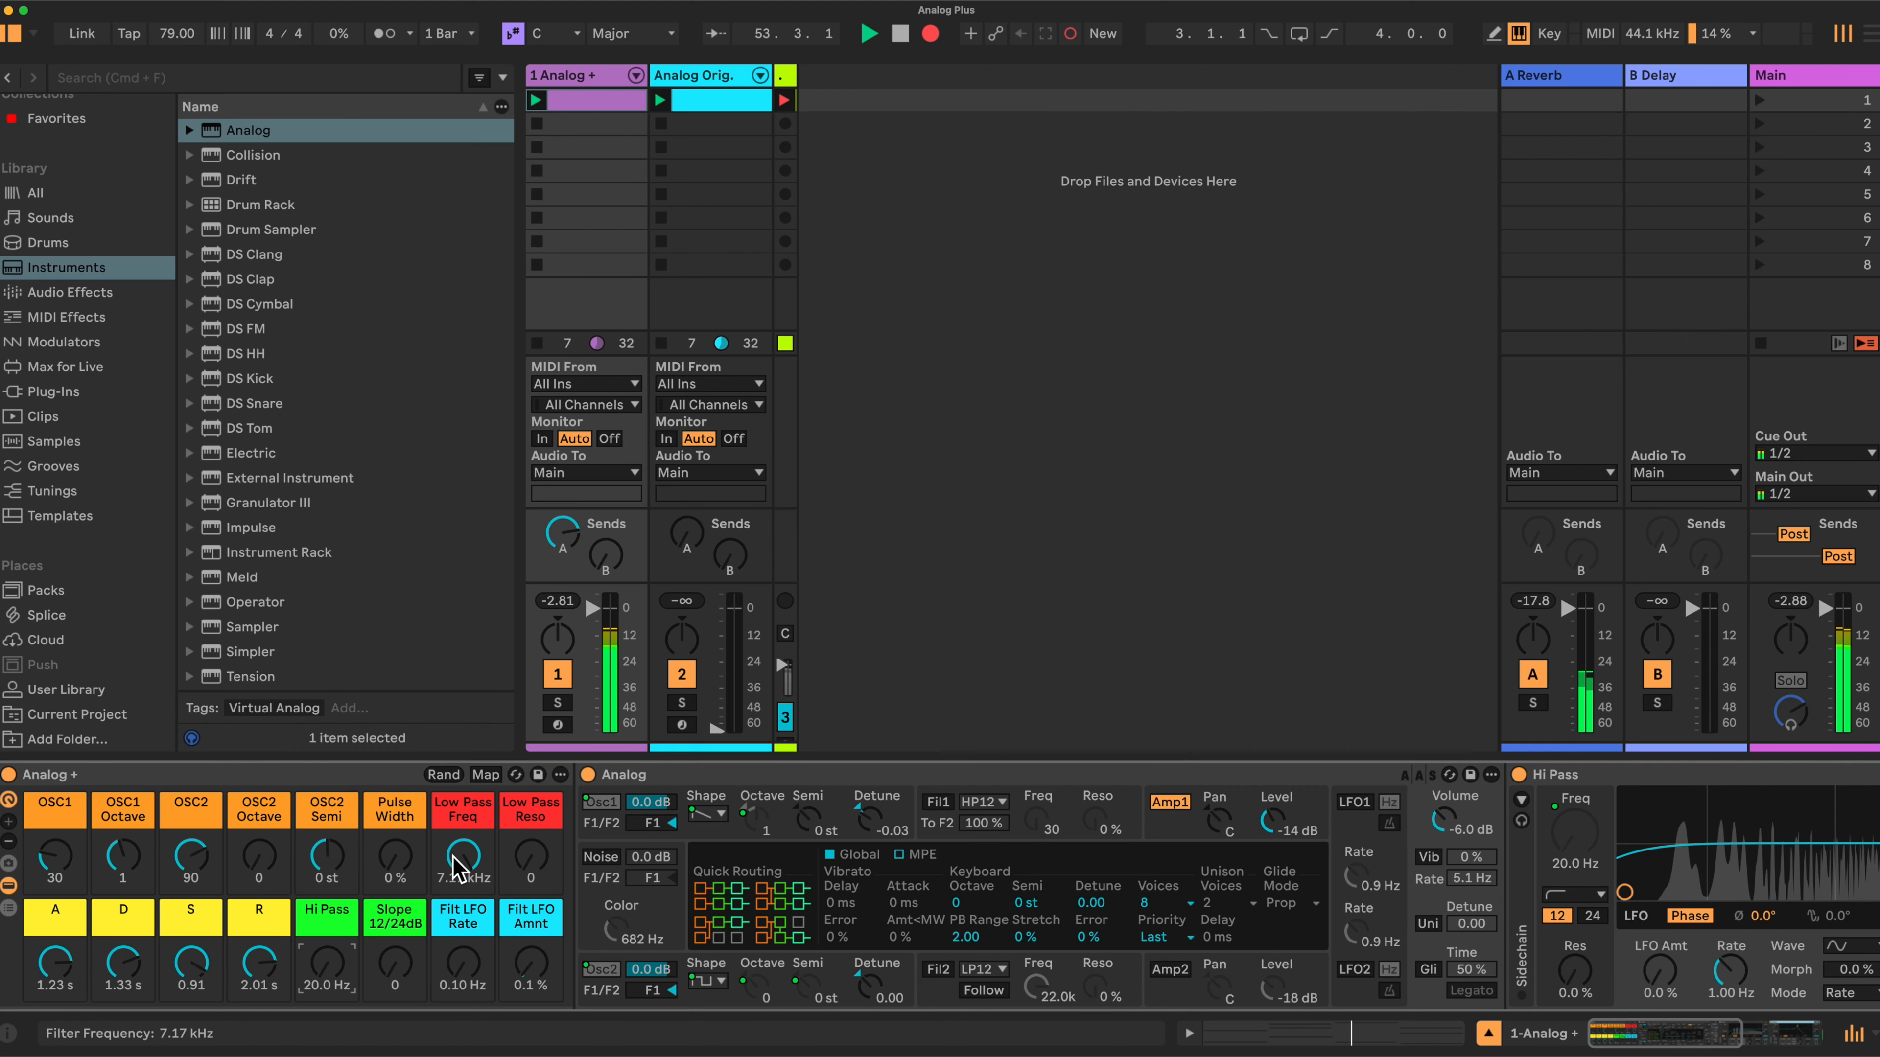
left_click_drag(531, 870, 531, 892)
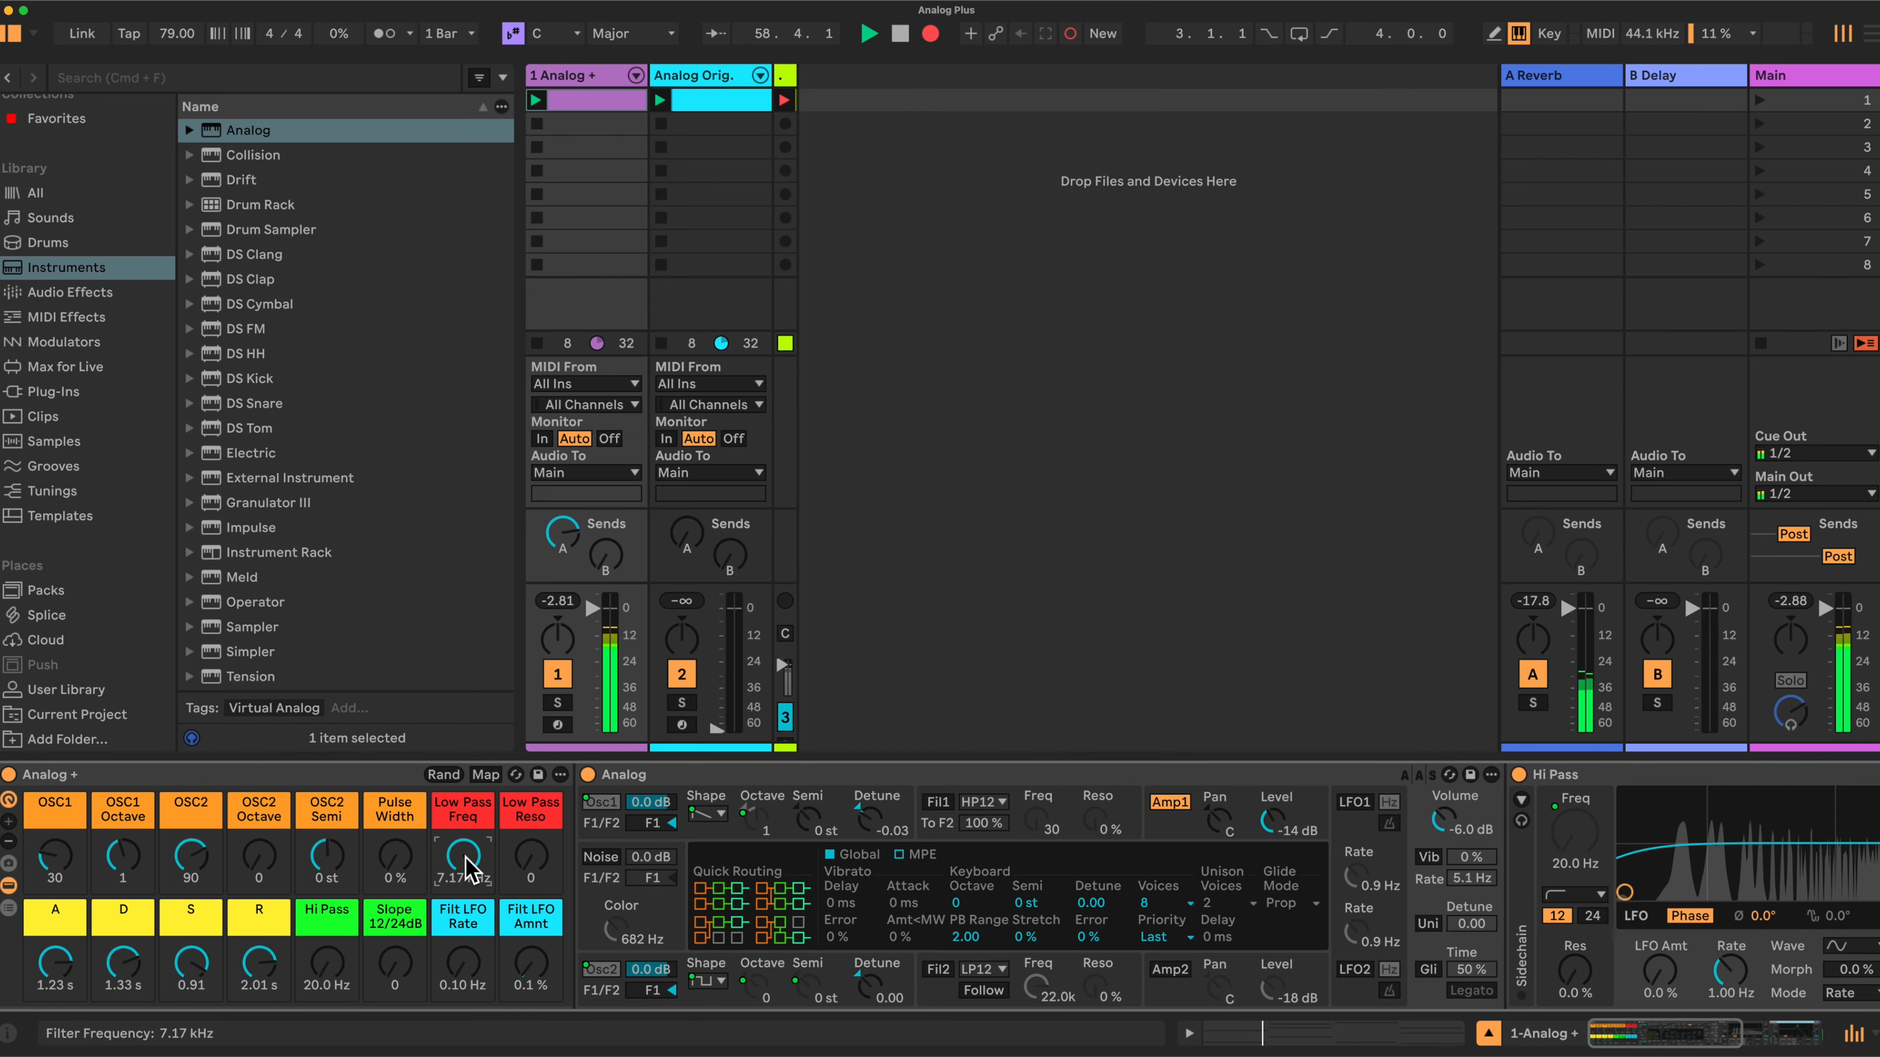
- Raise the Low Pass Reso macro to 127 and sweep the Low Pass Freq macro, ending at 616 Hz
left_click_drag(526, 859, 526, 751)
mouse_move(462, 858)
left_mouse_down()
mouse_move(462, 900)
mouse_move(518, 836)
mouse_move(459, 866)
mouse_move(459, 830)
left_mouse_up()
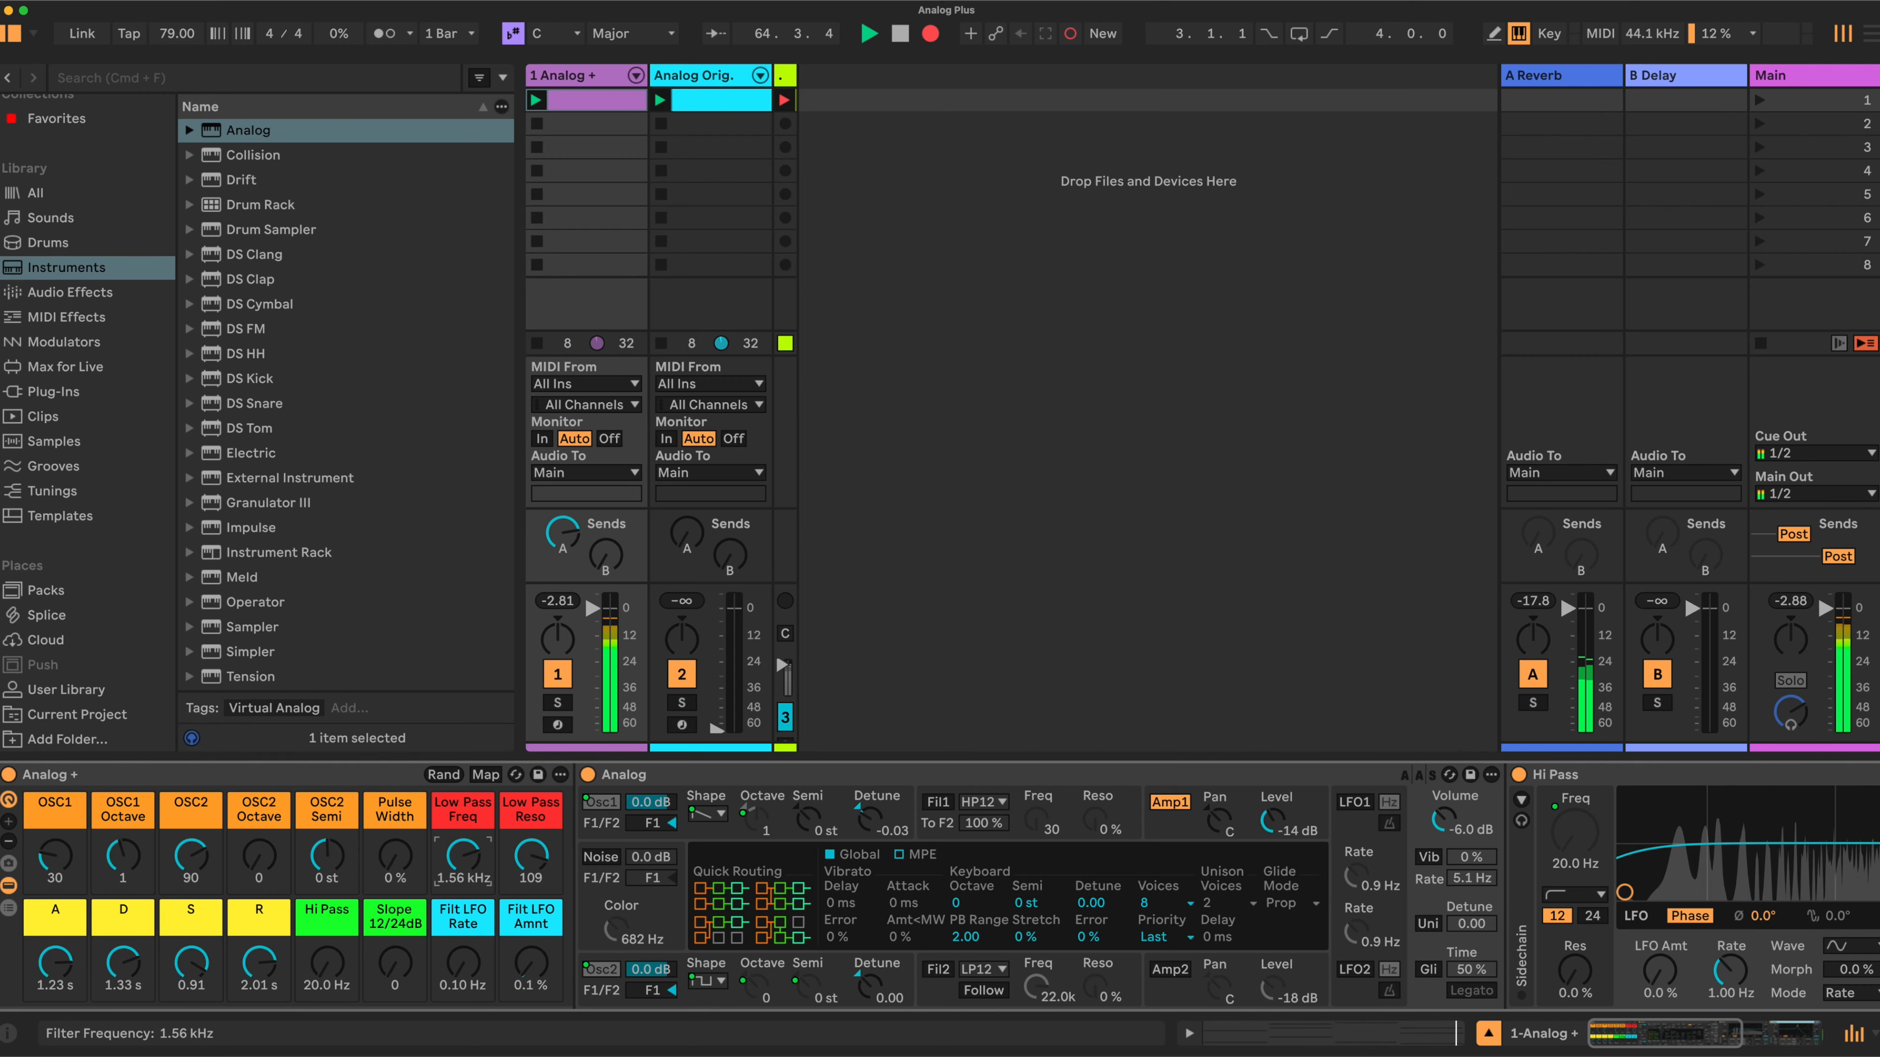
left_click_drag(465, 858, 524, 845)
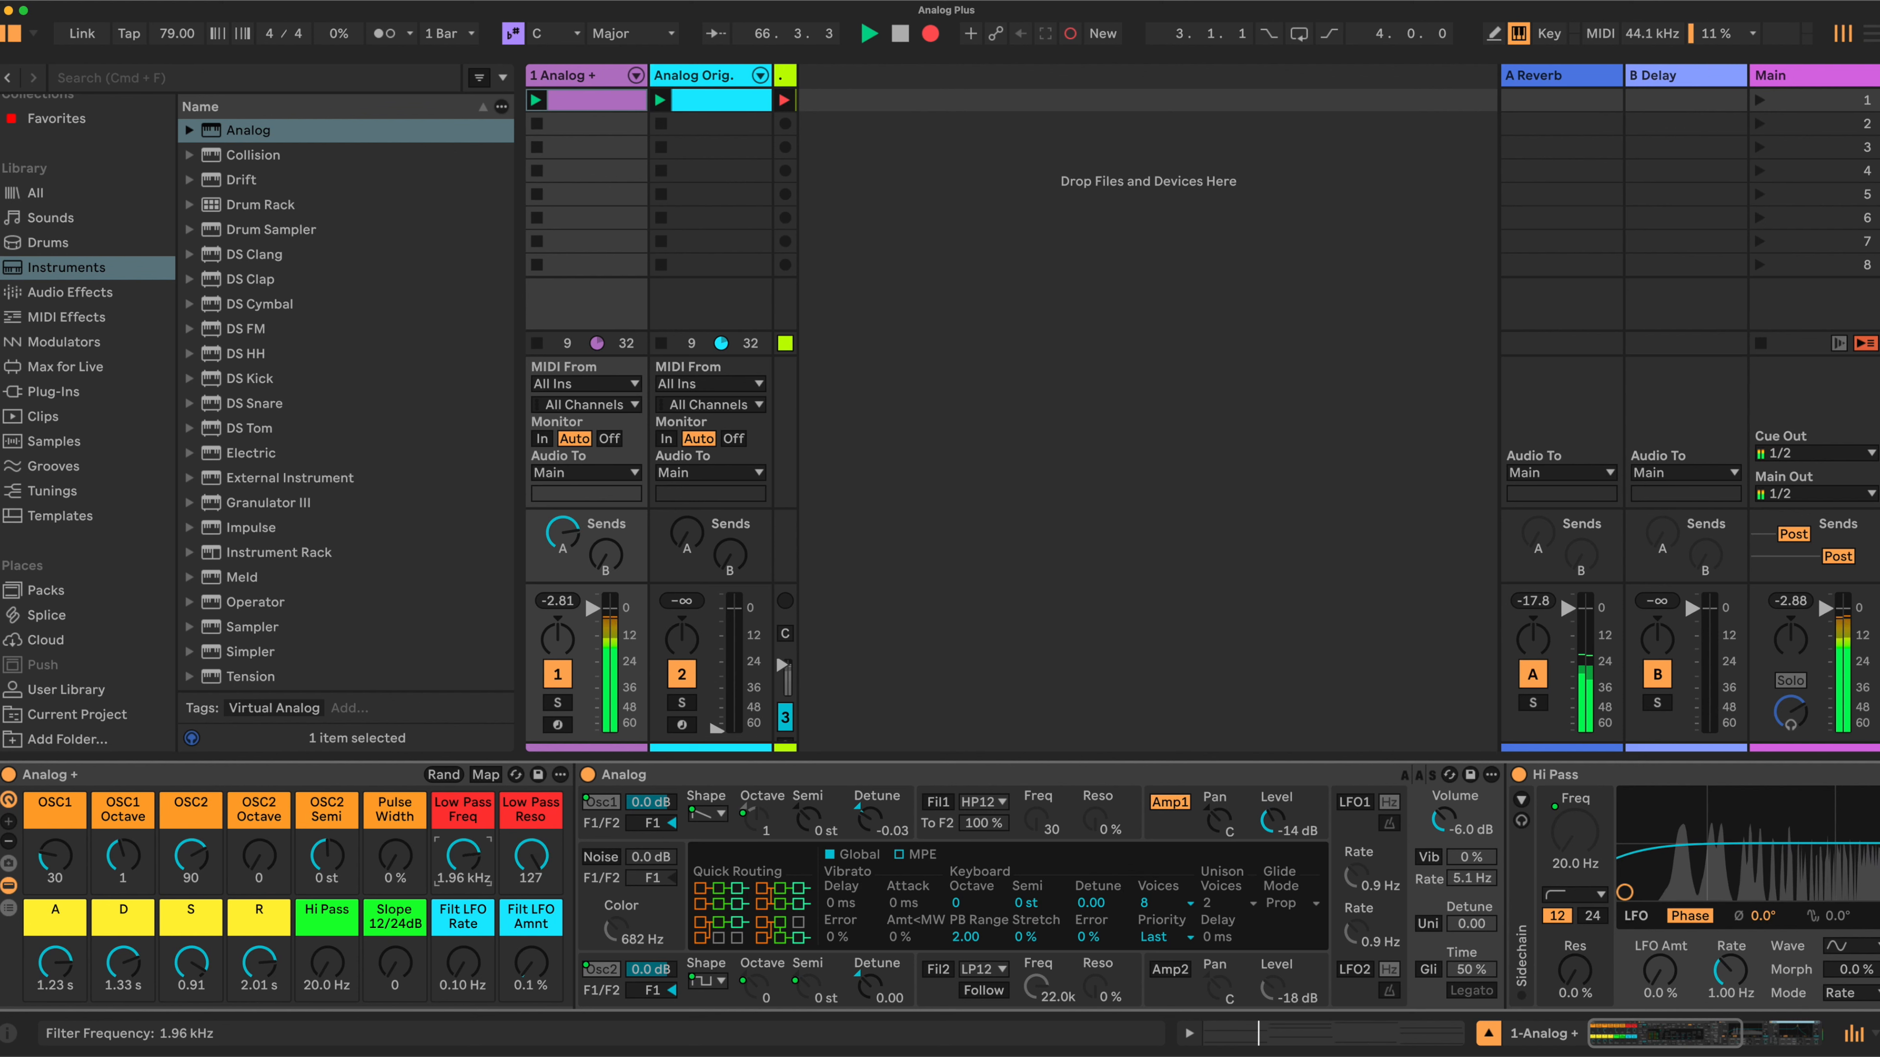
left_click_drag(463, 856, 463, 849)
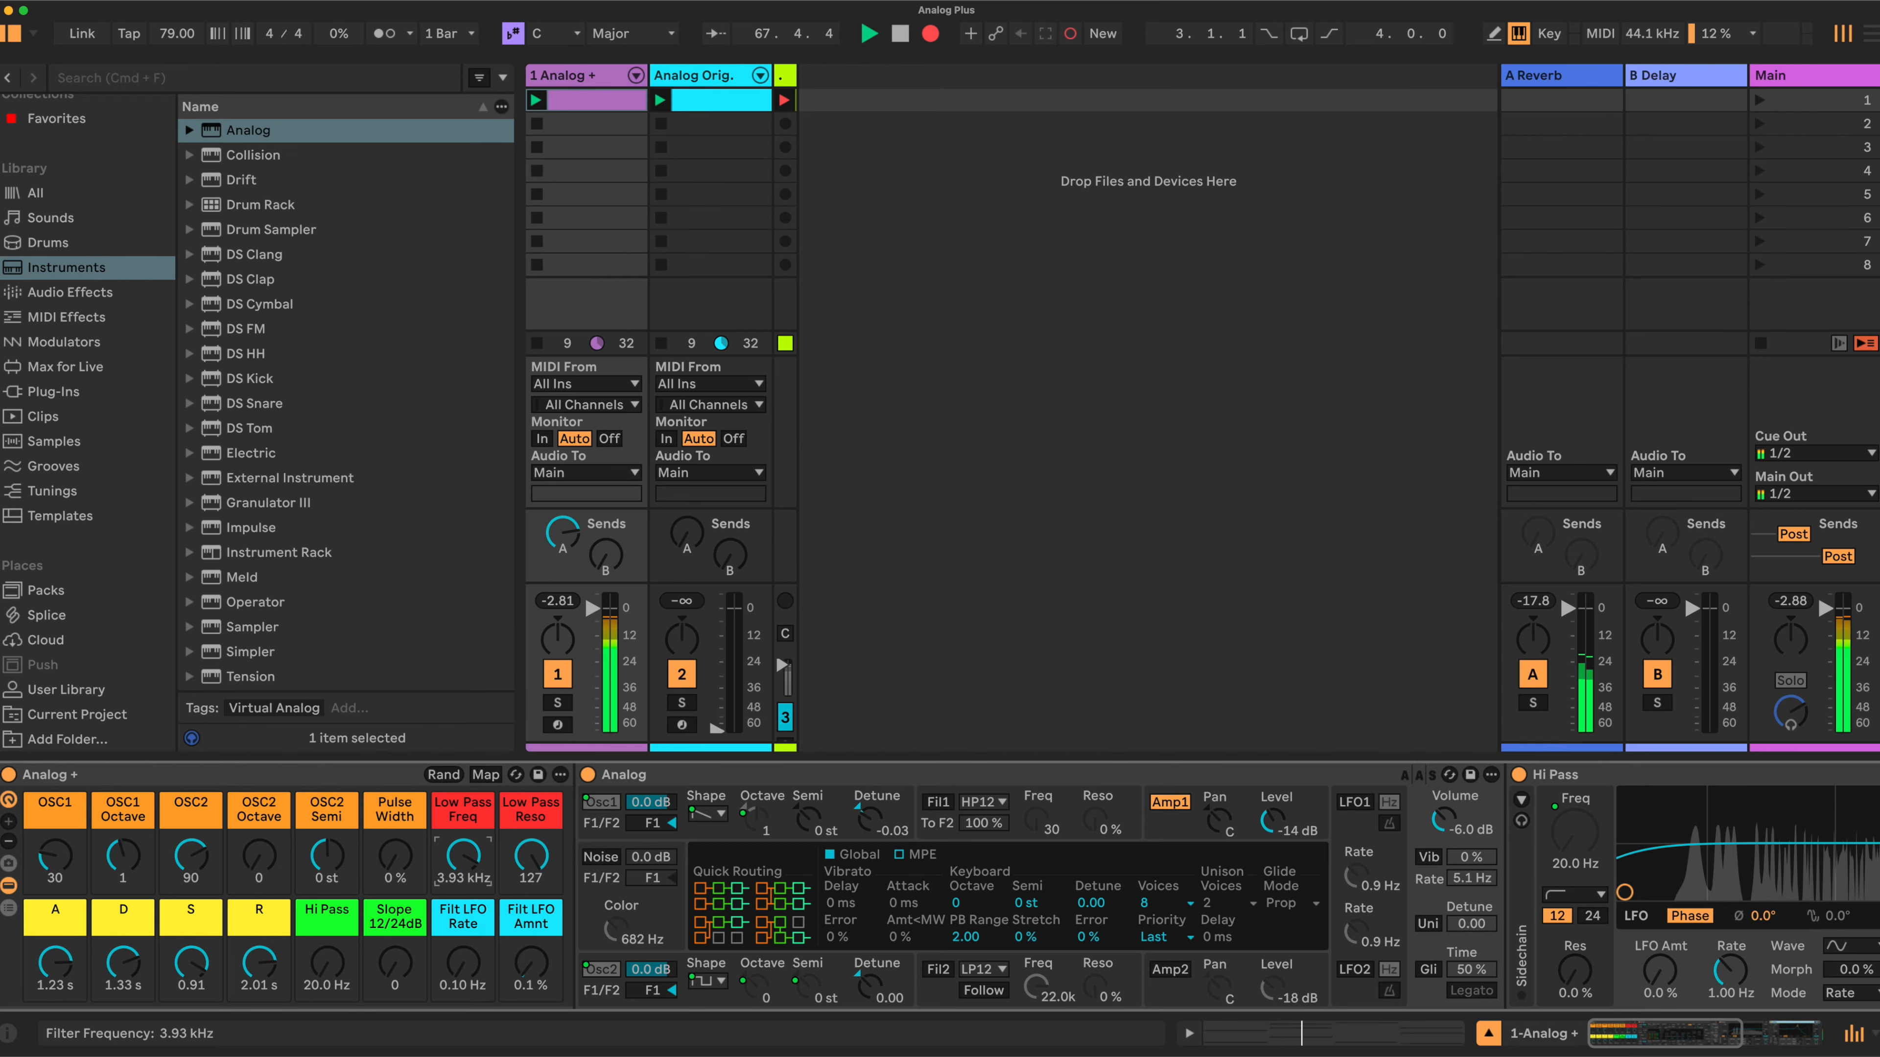
left_click_drag(463, 849, 463, 866)
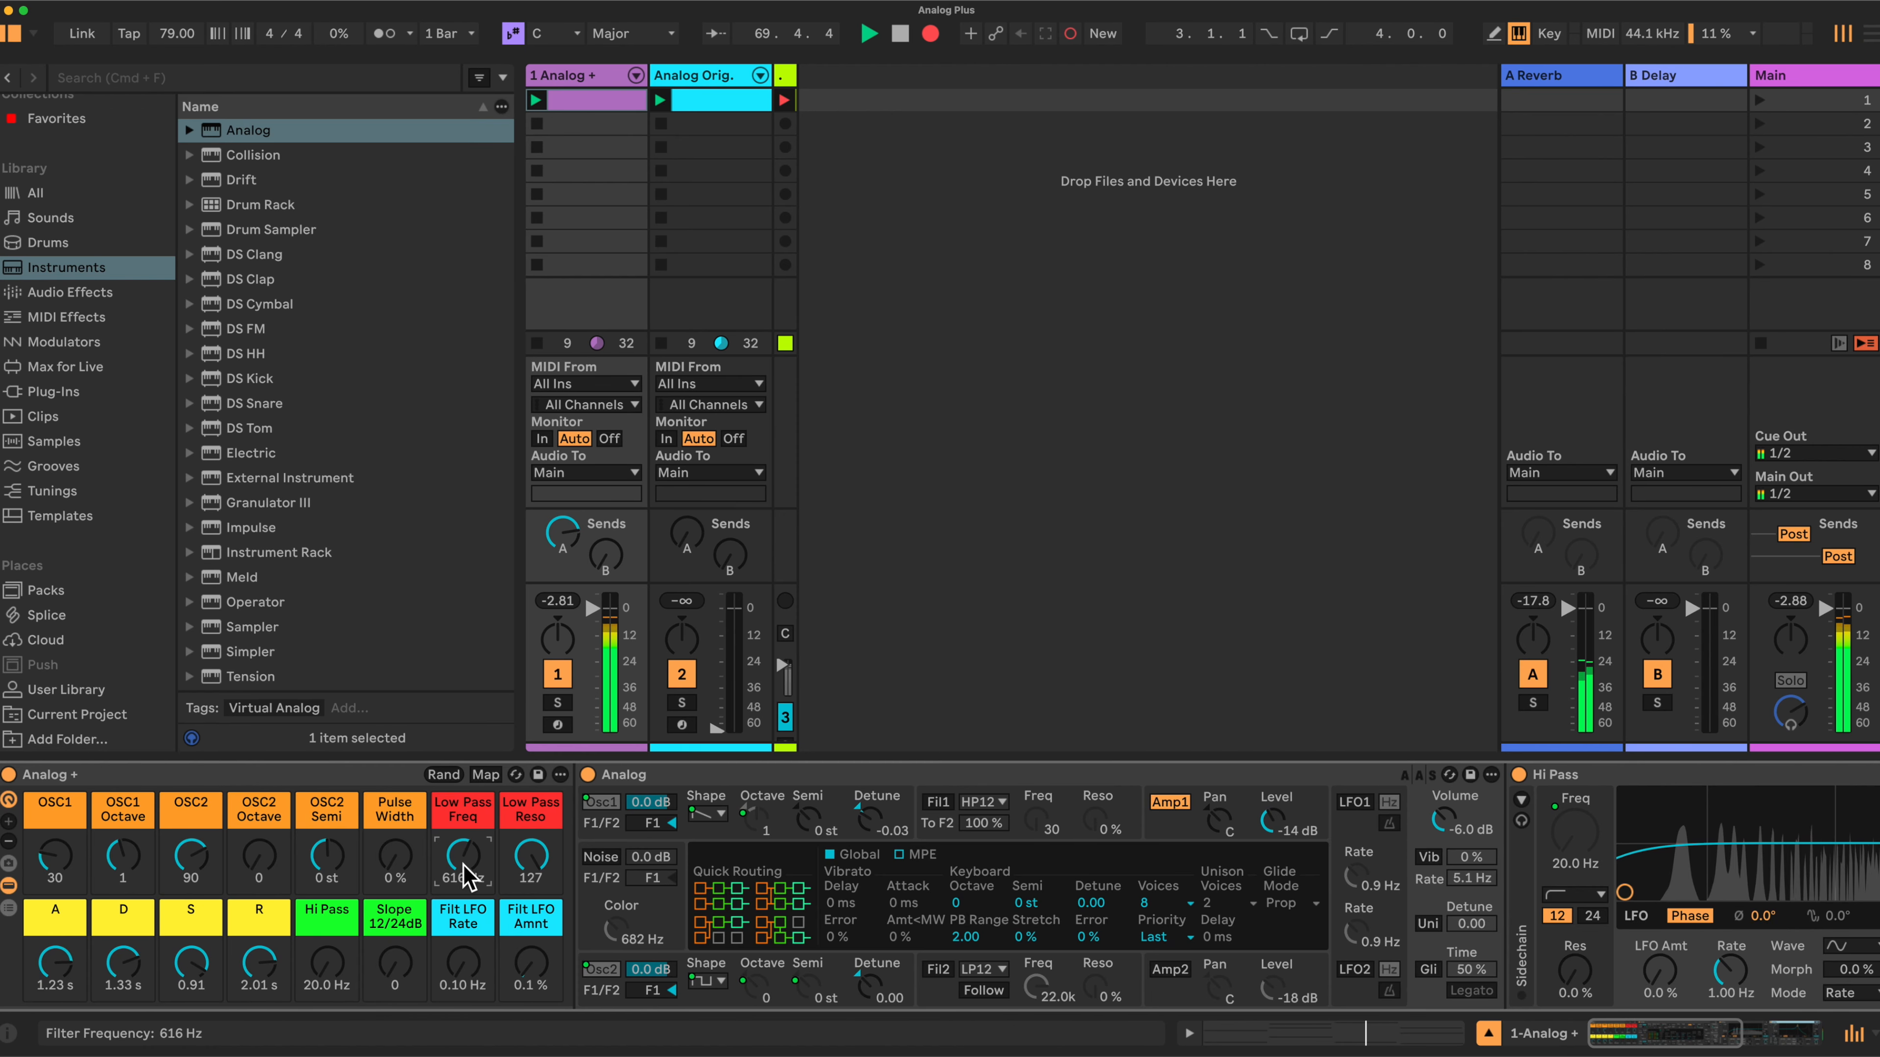
- Scroll along the device chain to examine the Low Pass filter device and back to the macros
scroll(962, 888, "right", 10)
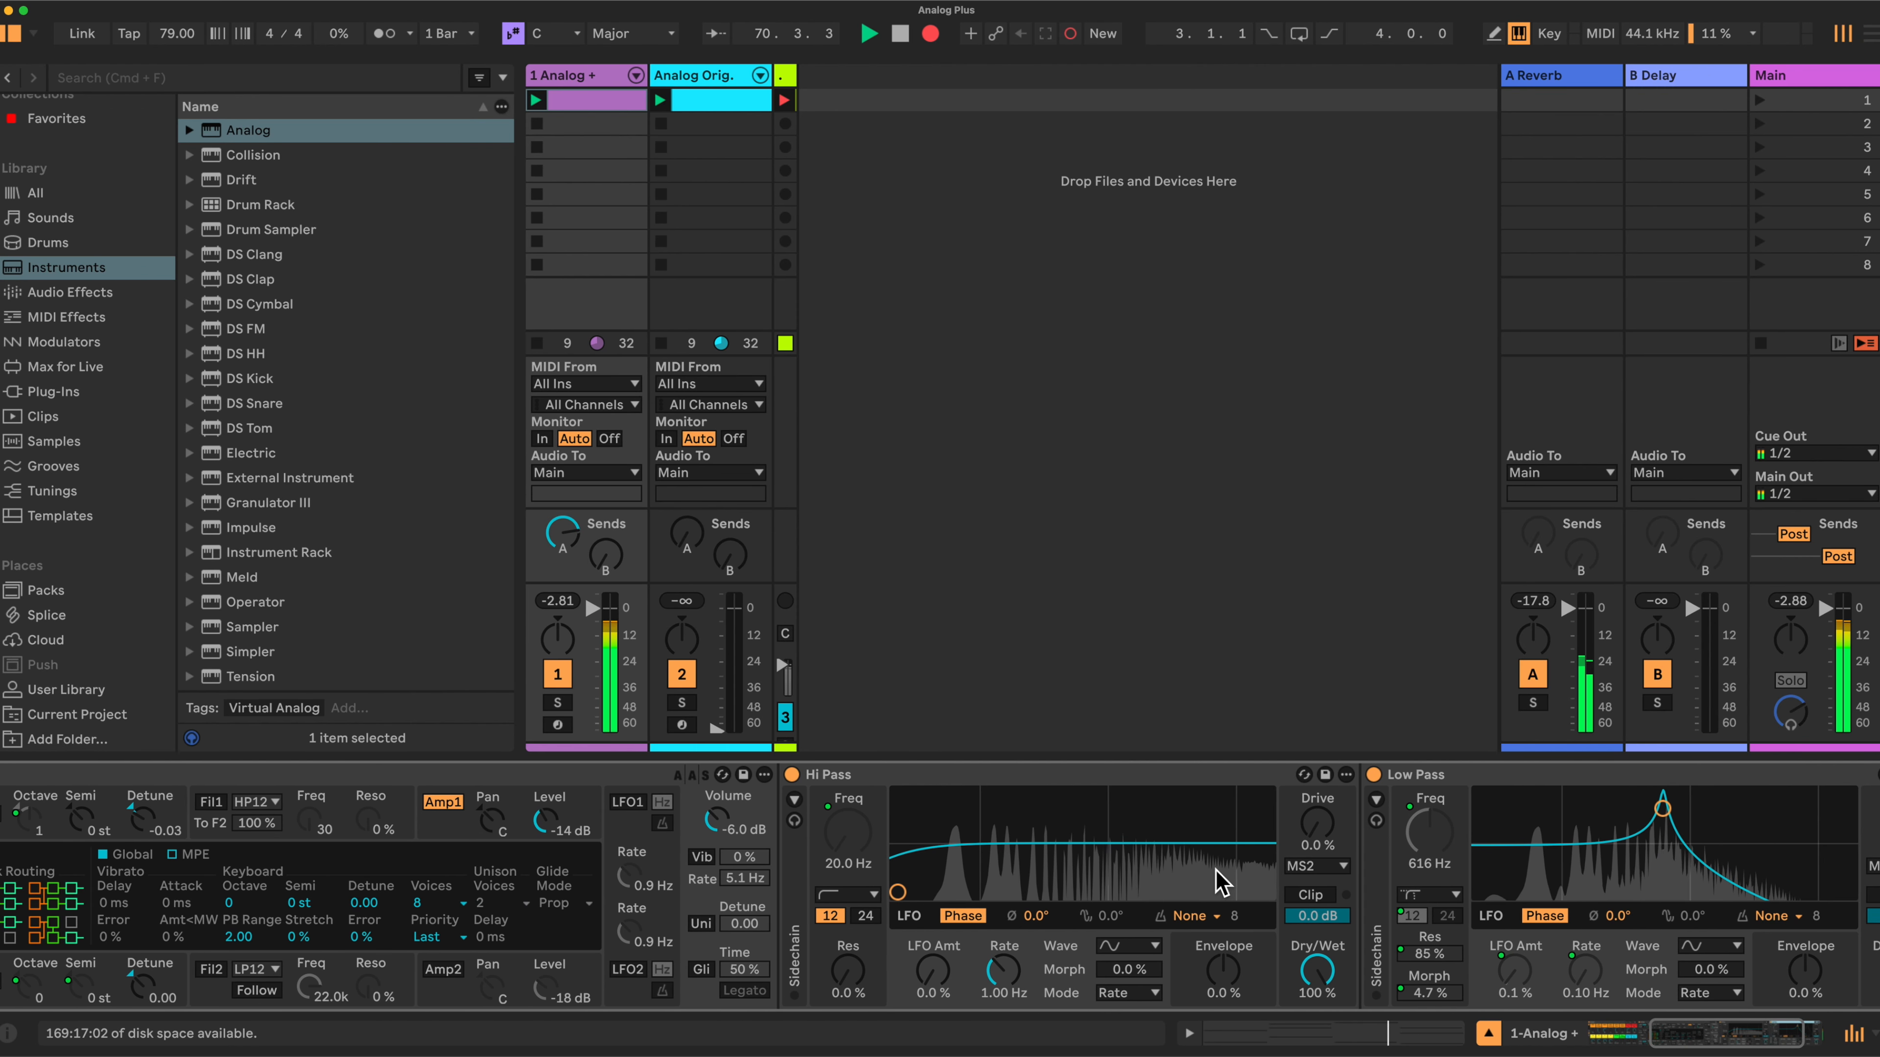
scroll(1219, 881, "right", 5)
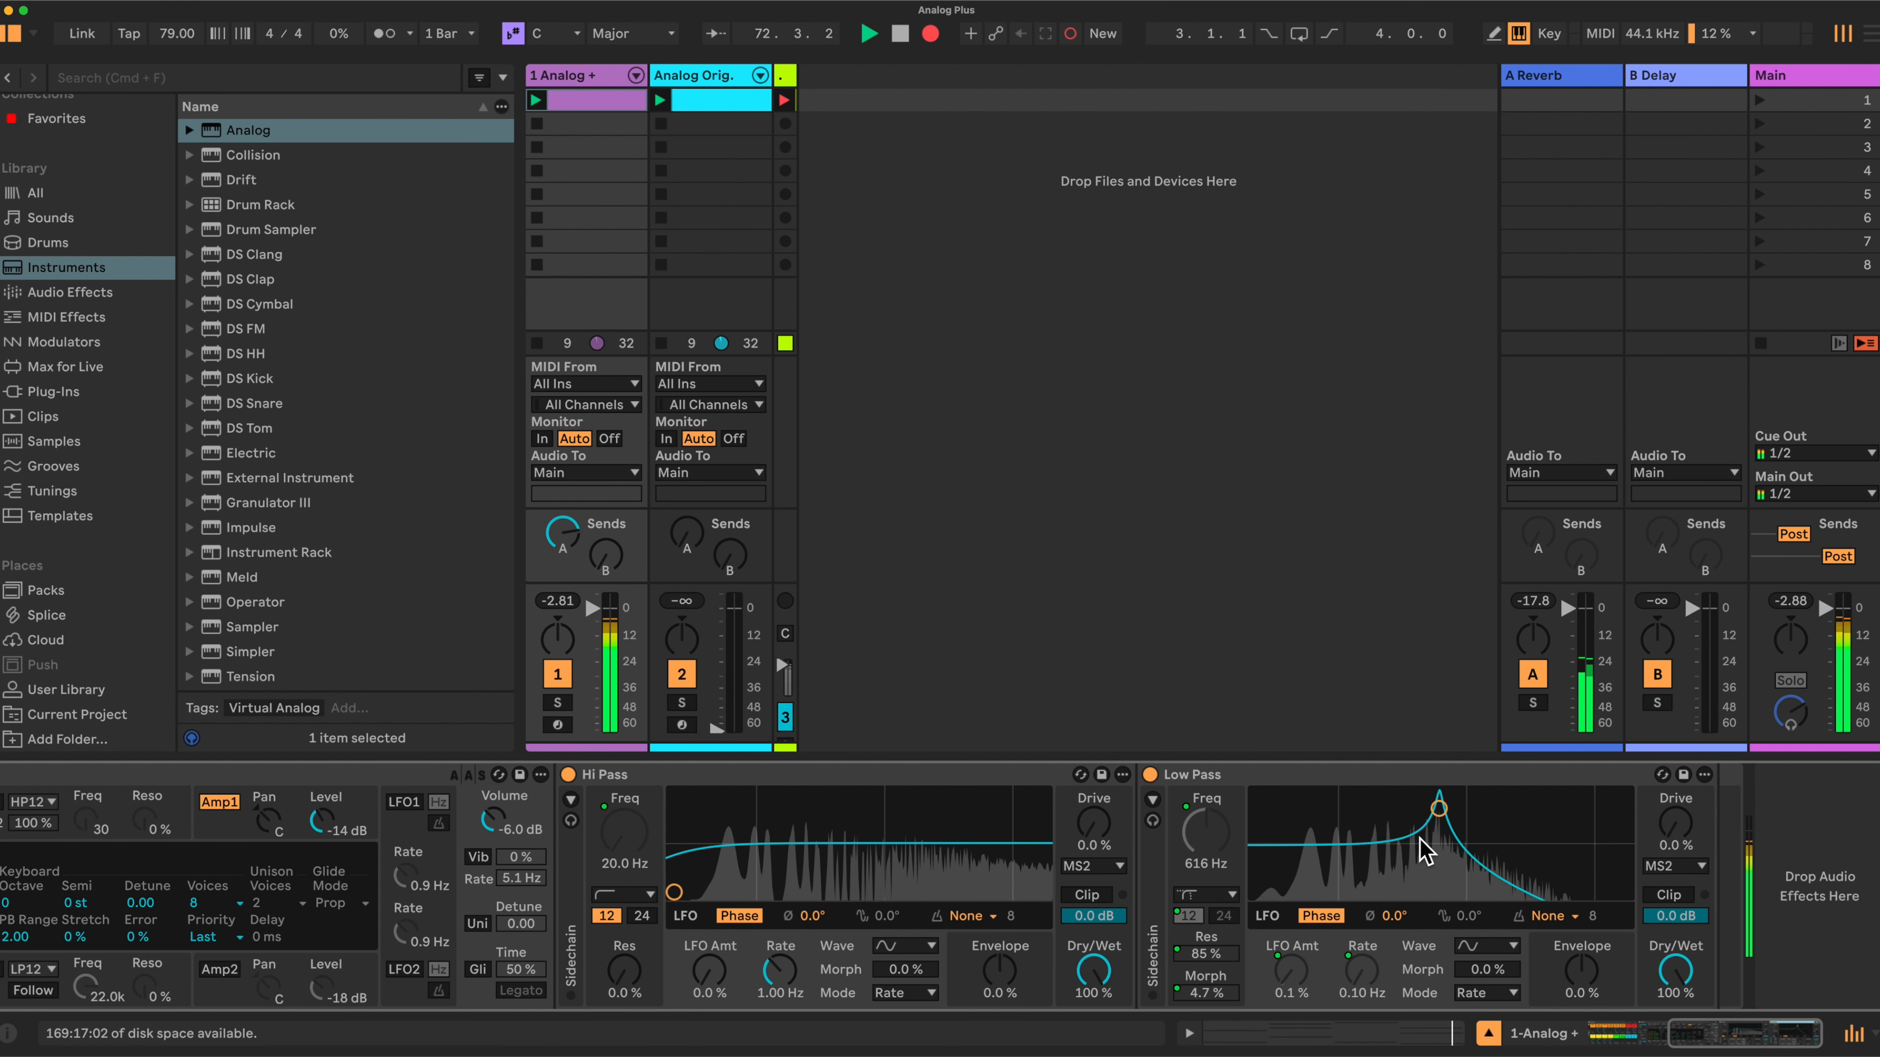
scroll(955, 851, "left", 20)
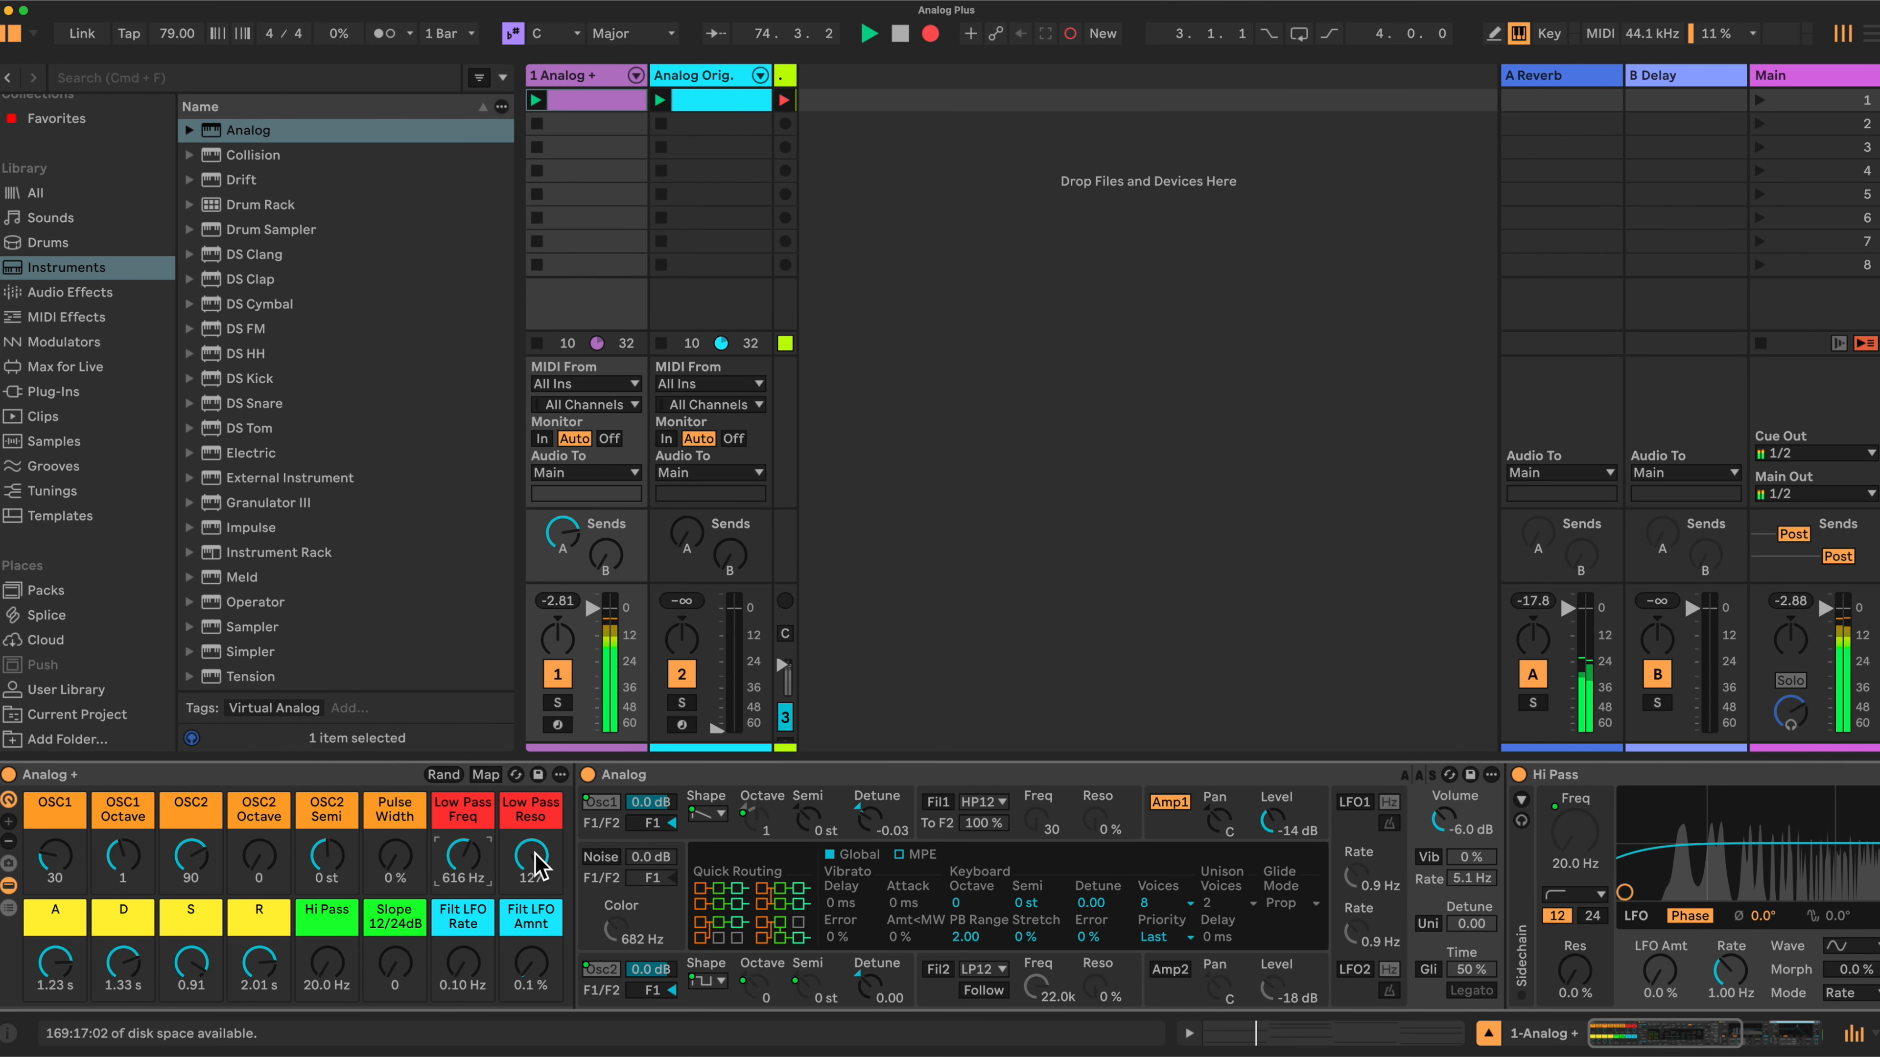
scroll(877, 911, "right", 10)
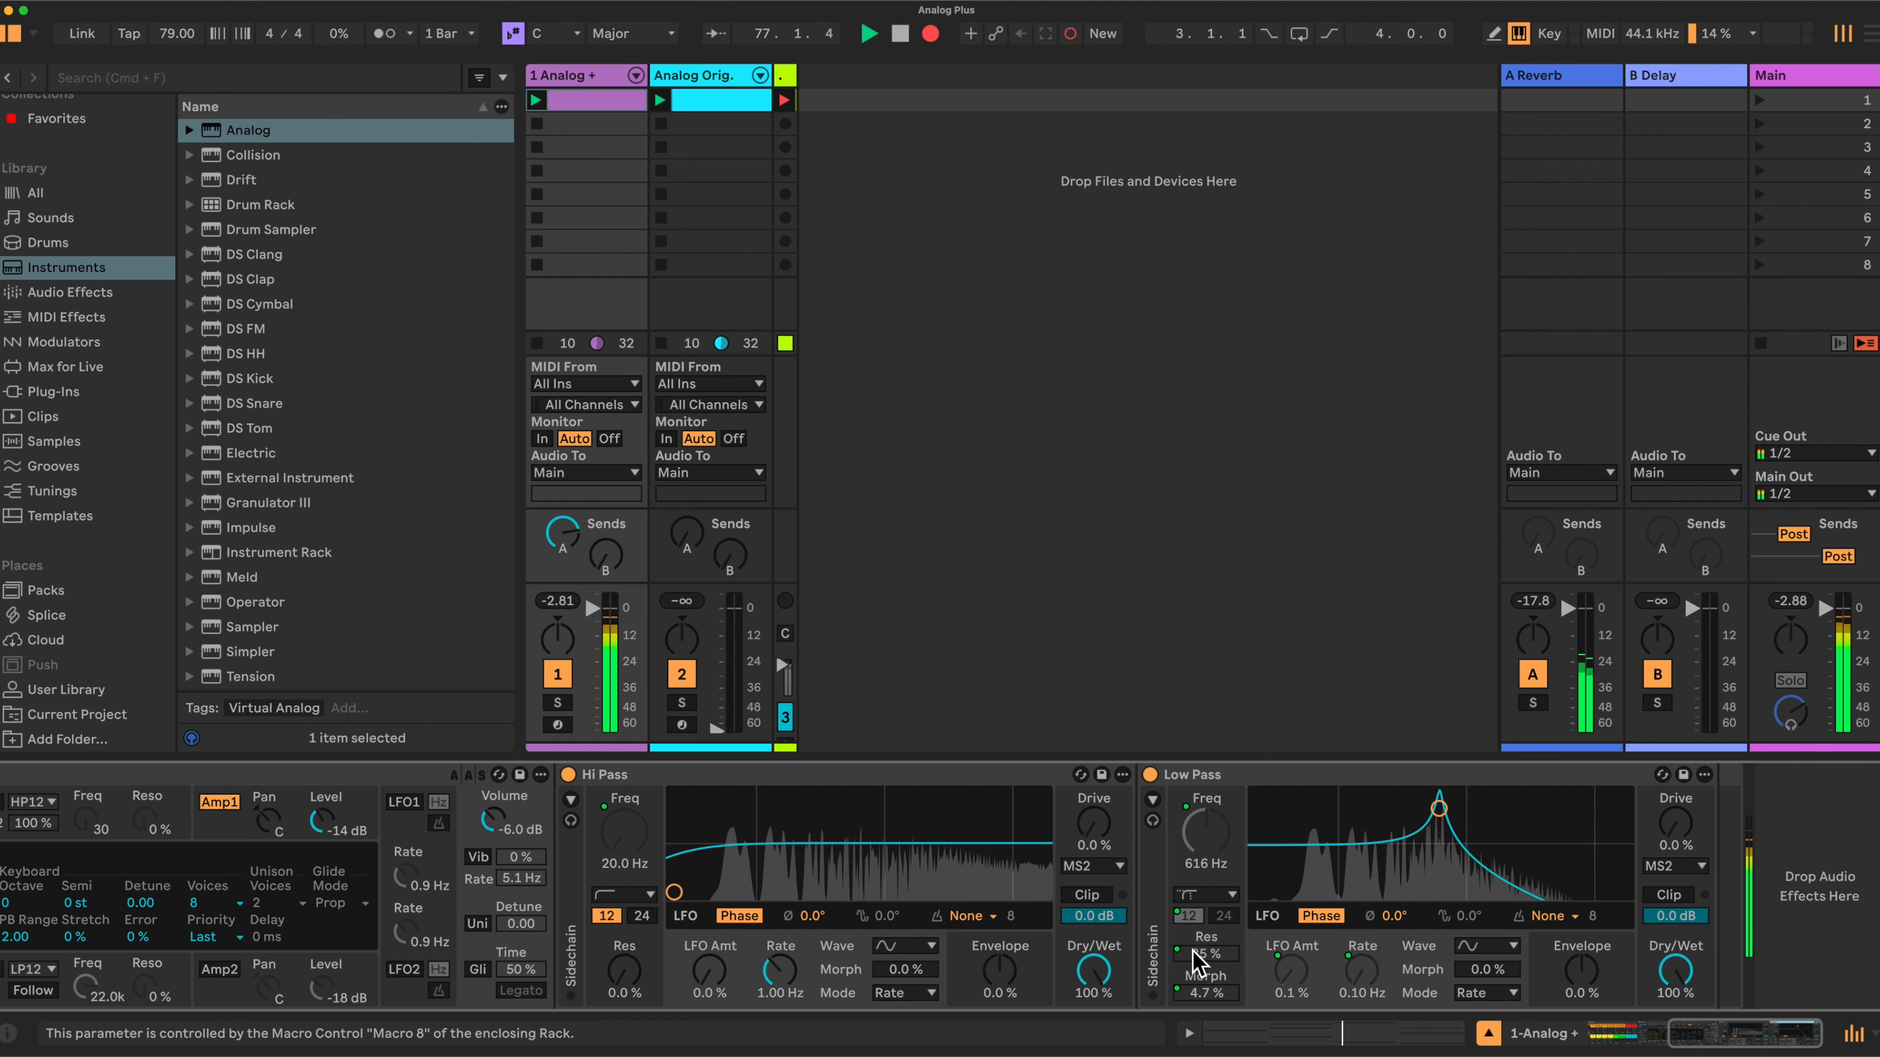
scroll(1125, 870, "left", 10)
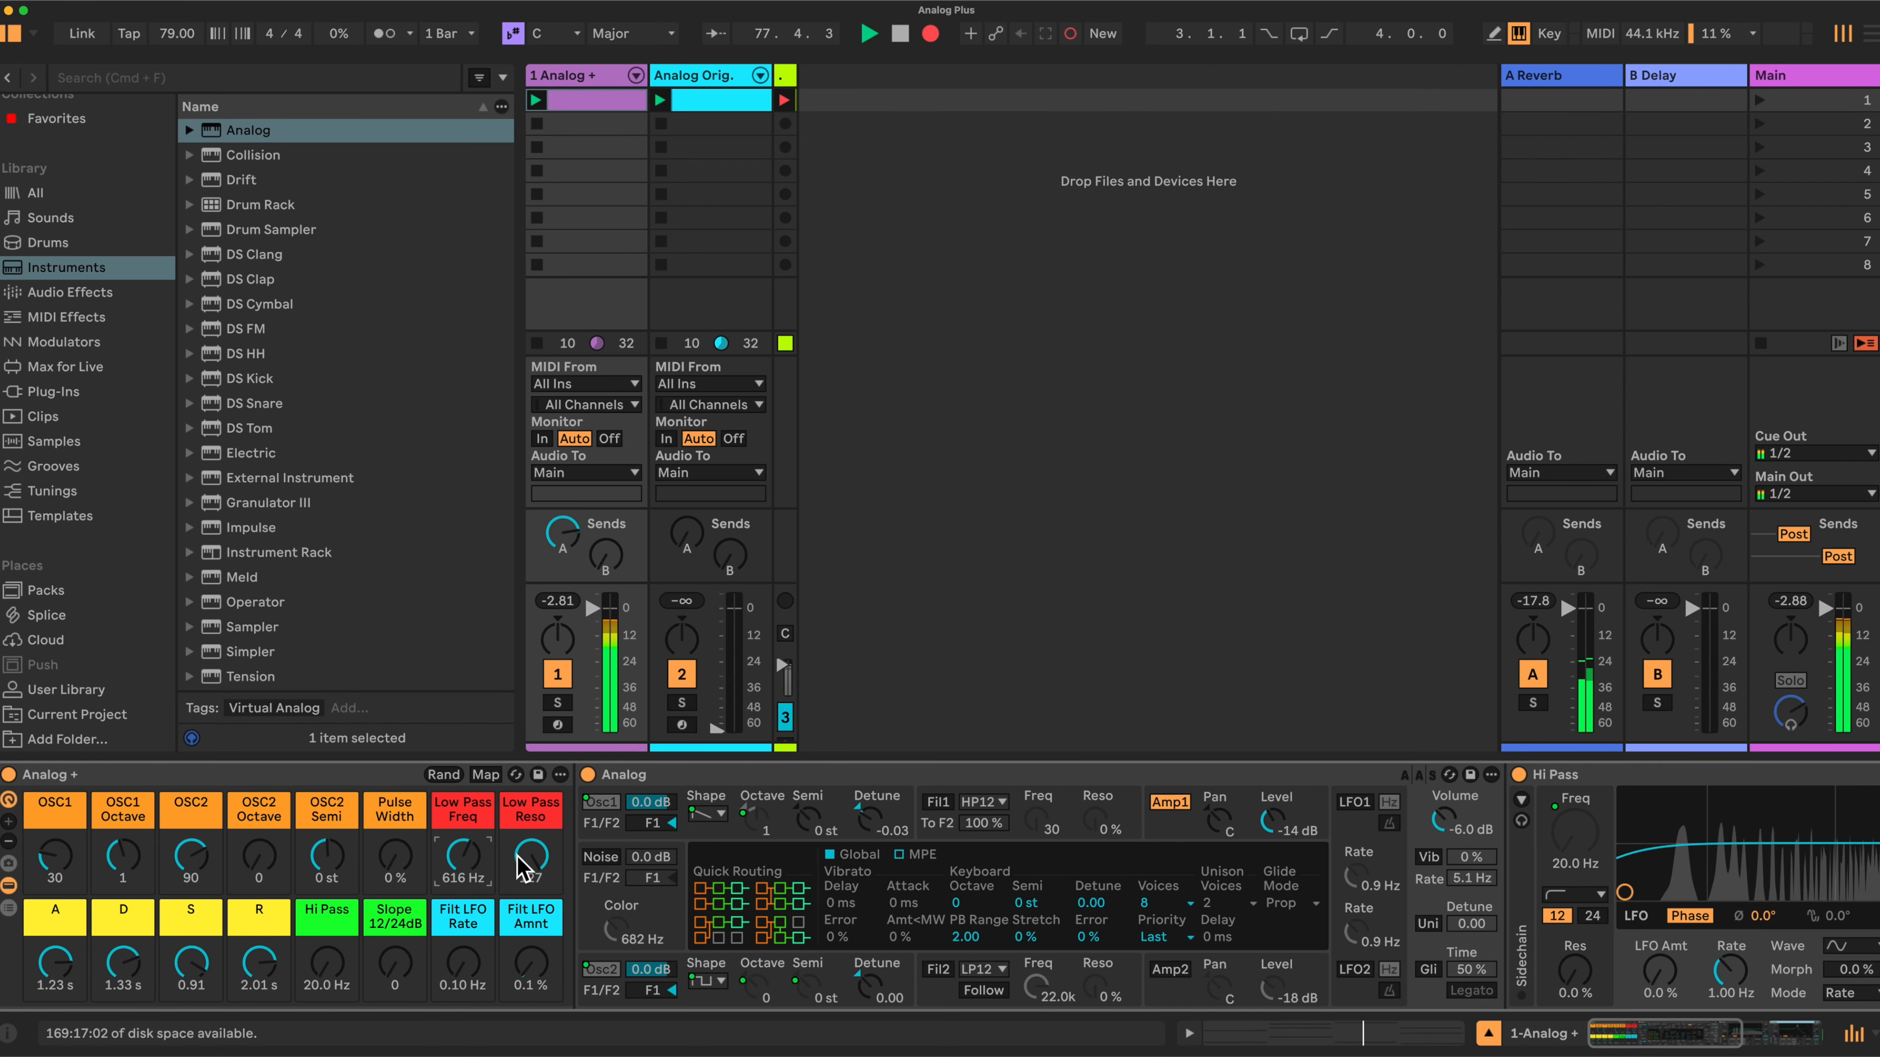
- Sweep the Low Pass Freq macro up and back down to 536 Hz
left_click_drag(463, 860, 463, 817)
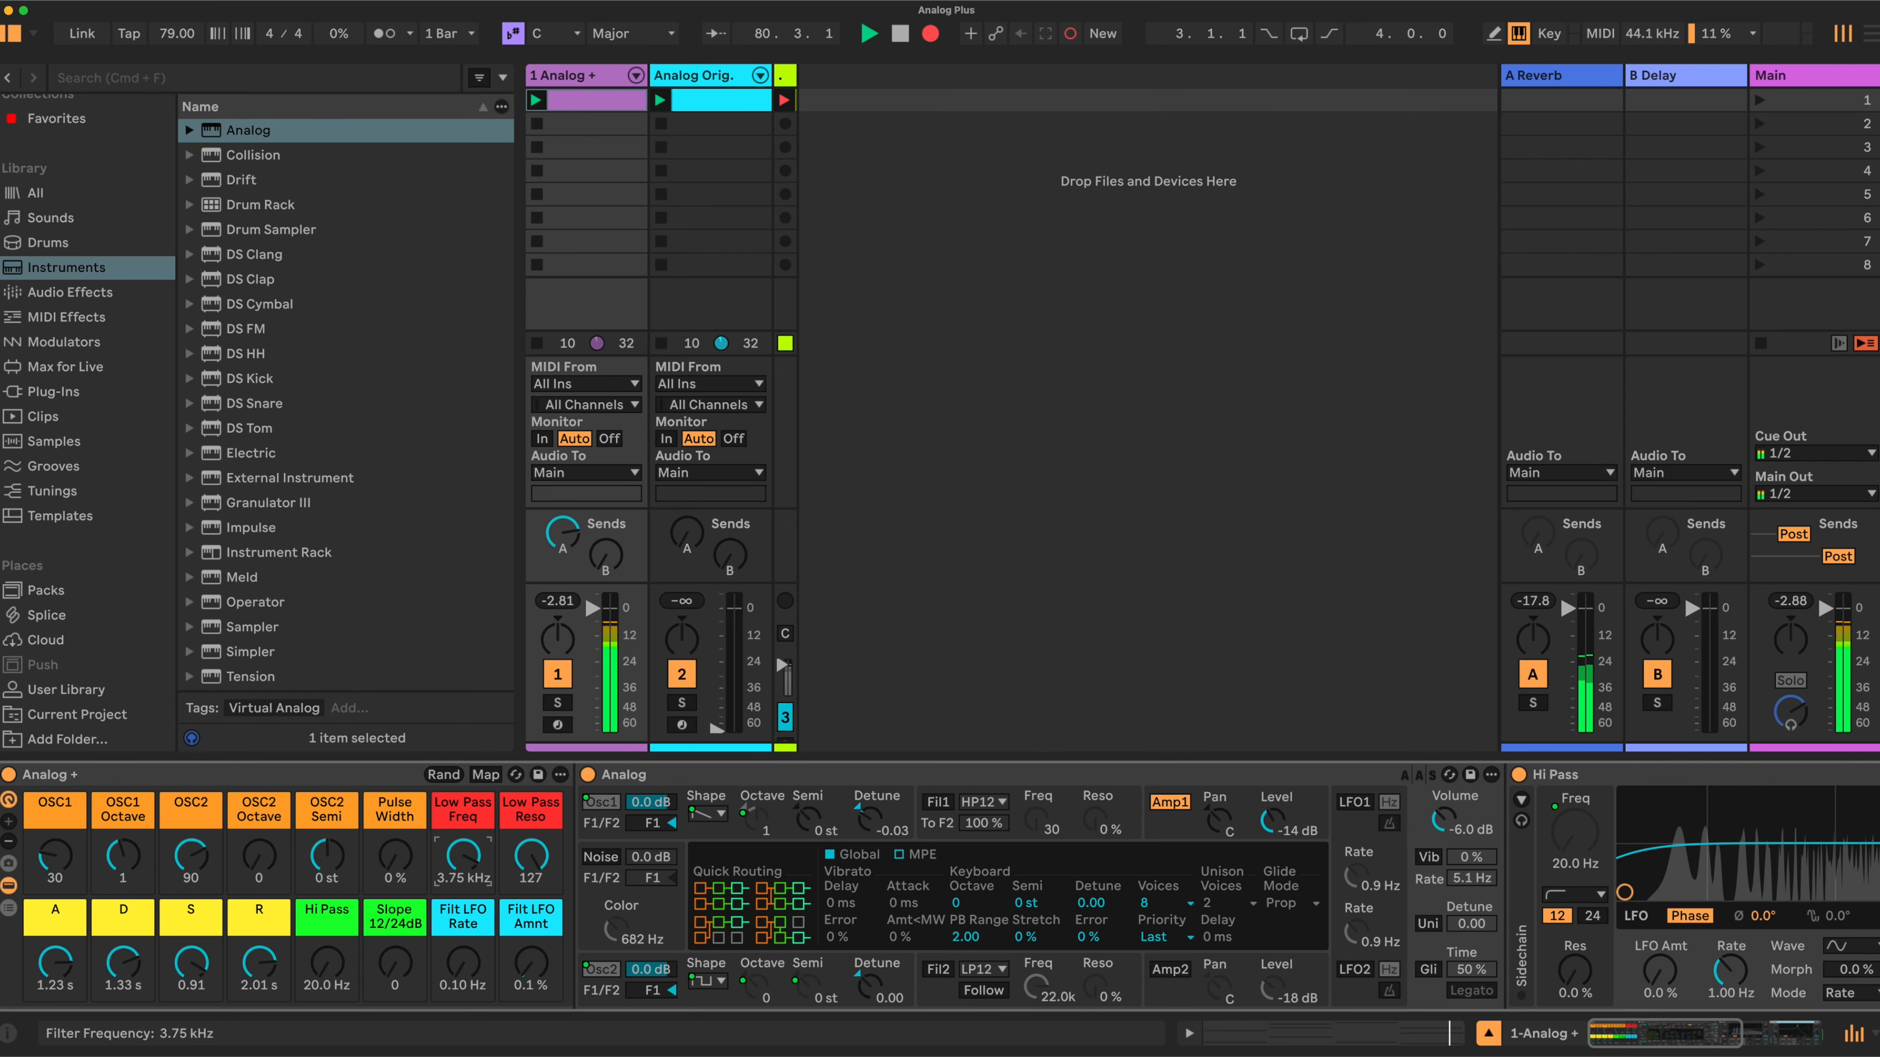
left_click_drag(463, 817, 463, 840)
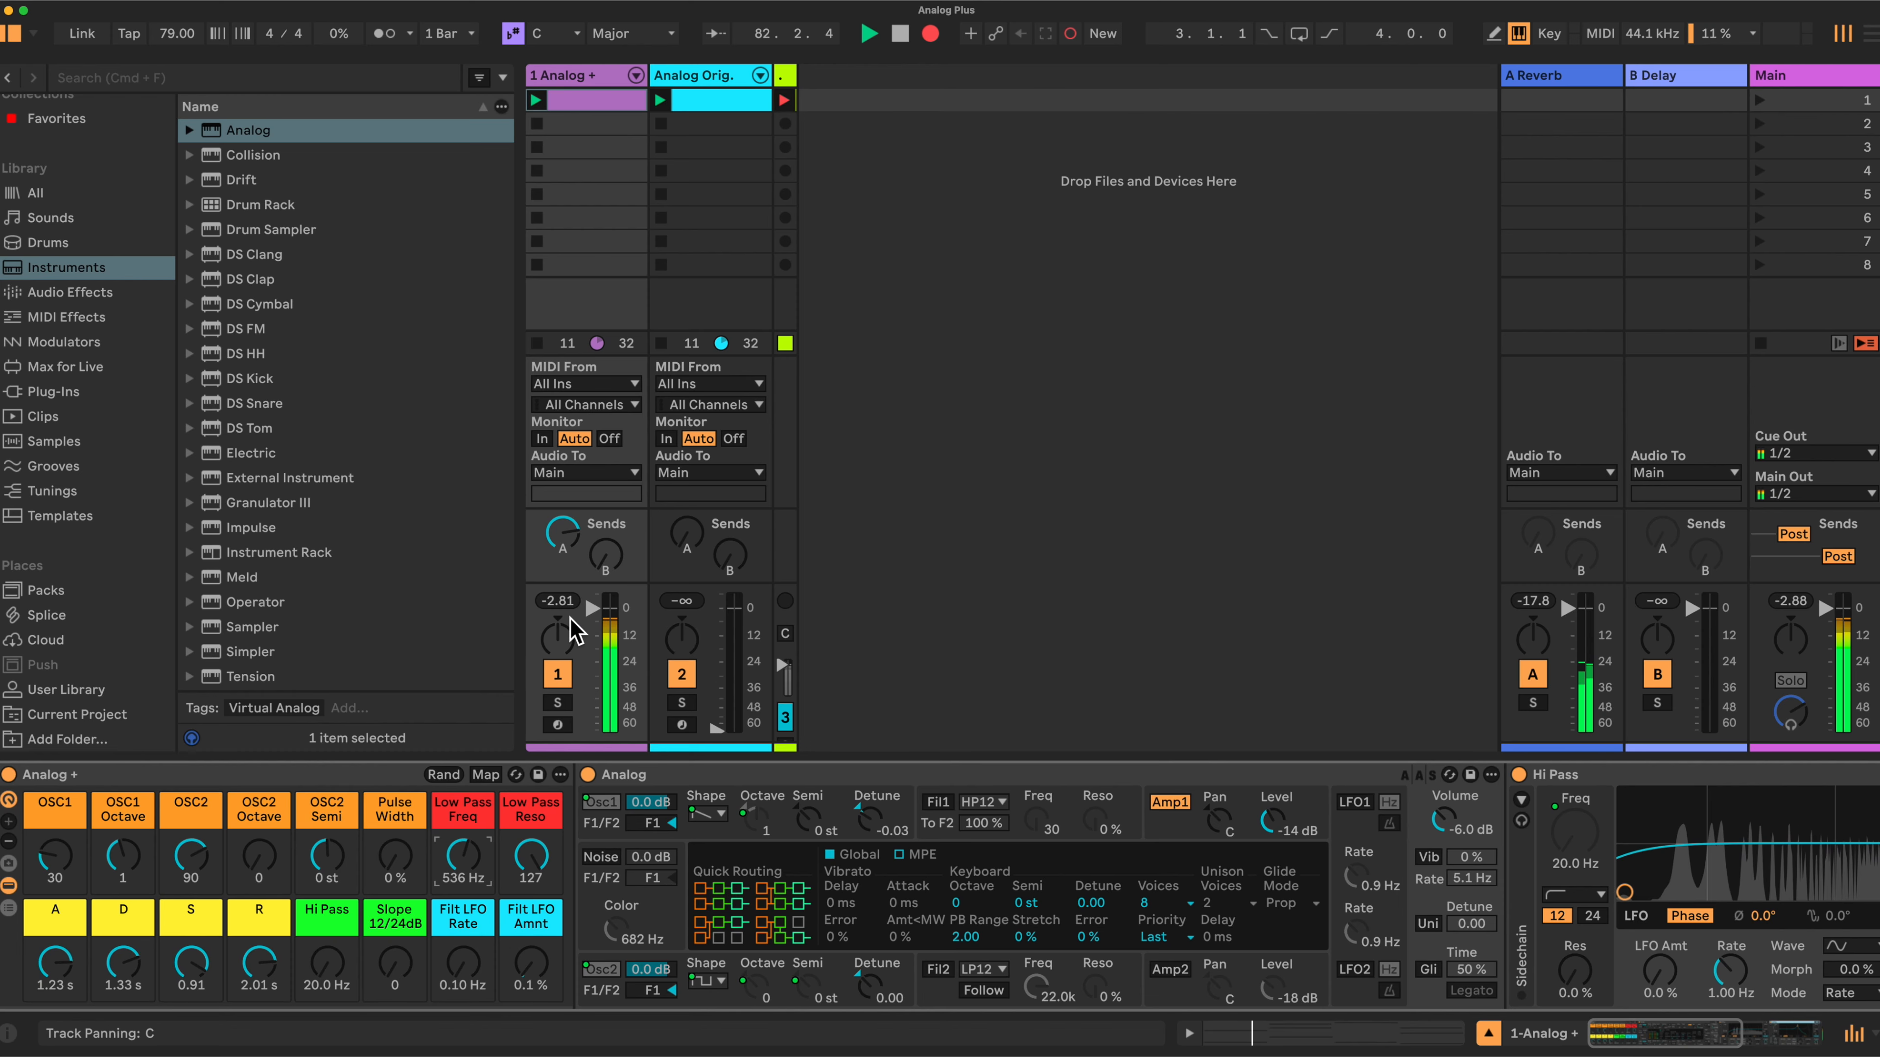
- Pull the Analog + track's volume fader down to its minimum
left_click(583, 614)
left_click_drag(587, 622, 592, 729)
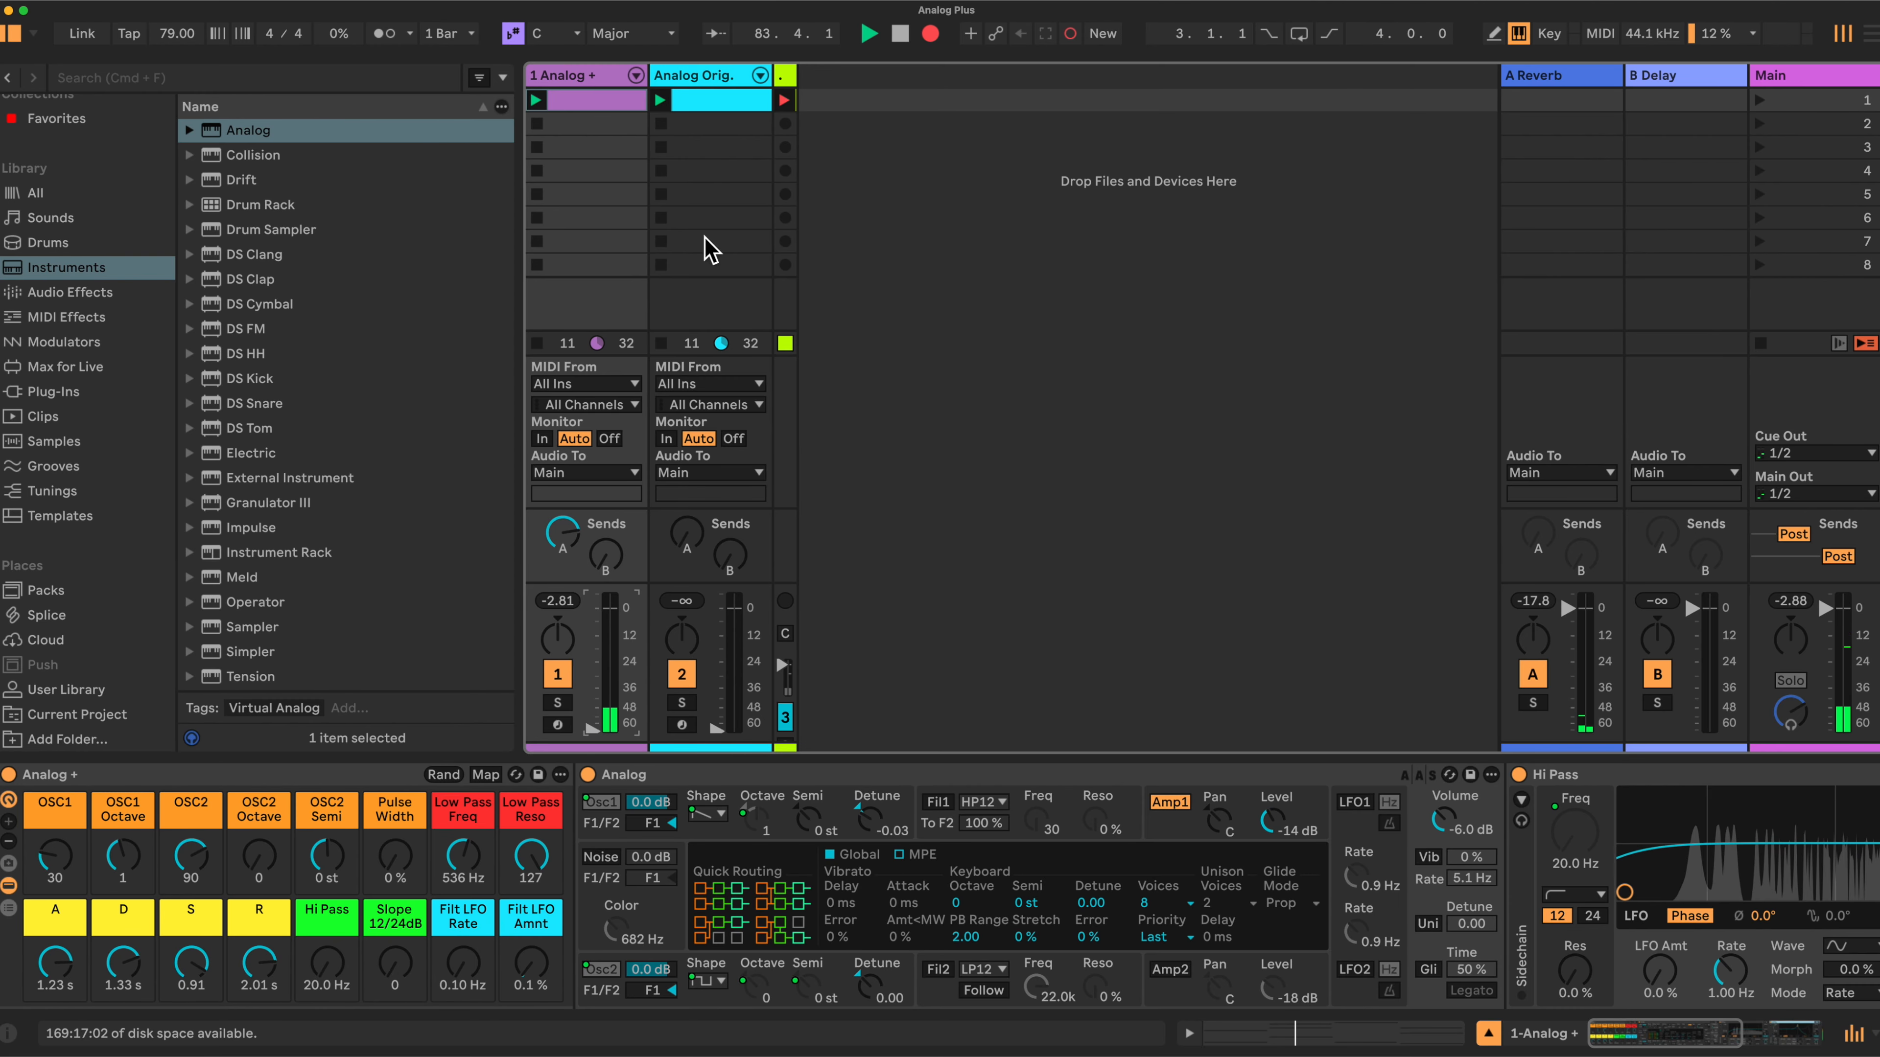
- Select the Analog Orig. track and raise its volume fader to about -4.21 dB
left_click(698, 77)
left_click_drag(716, 728, 719, 610)
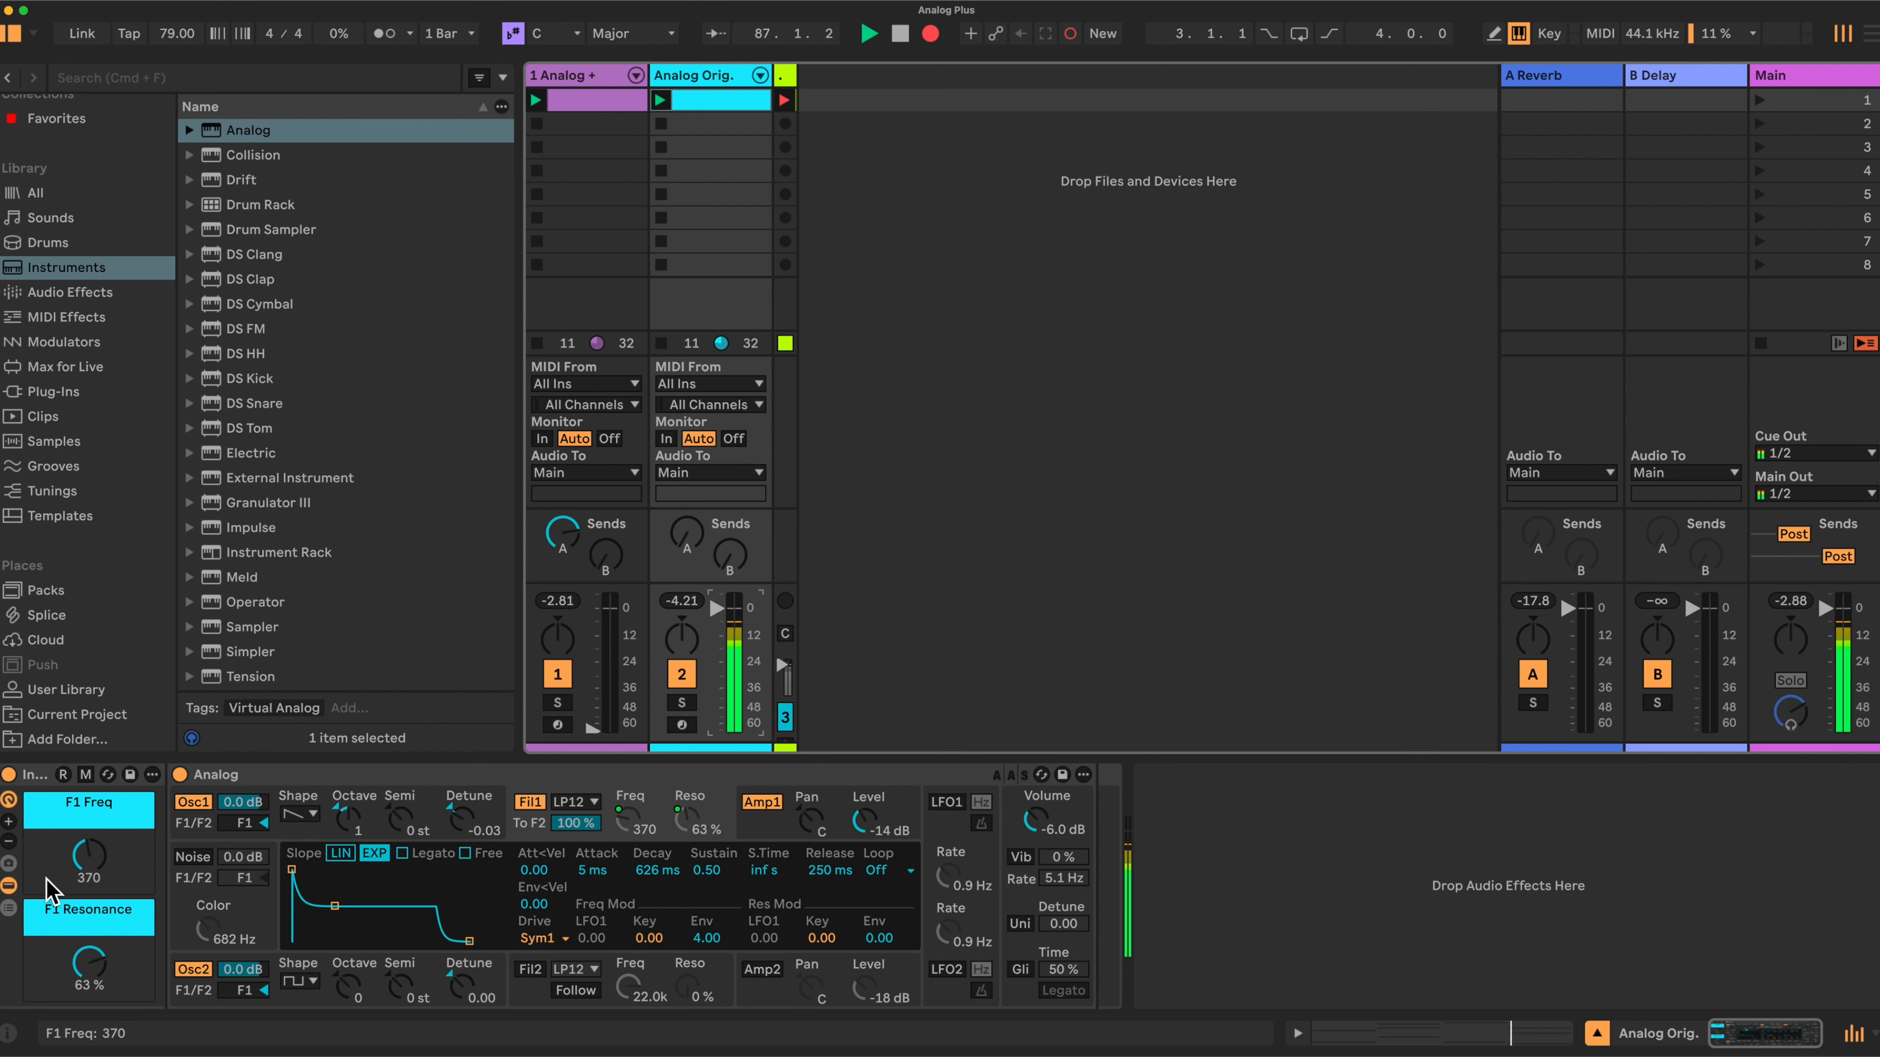
- Lower the F1 Resonance macro to about 4% and raise the F1 Freq macro to 7.1k
left_click_drag(90, 956, 90, 985)
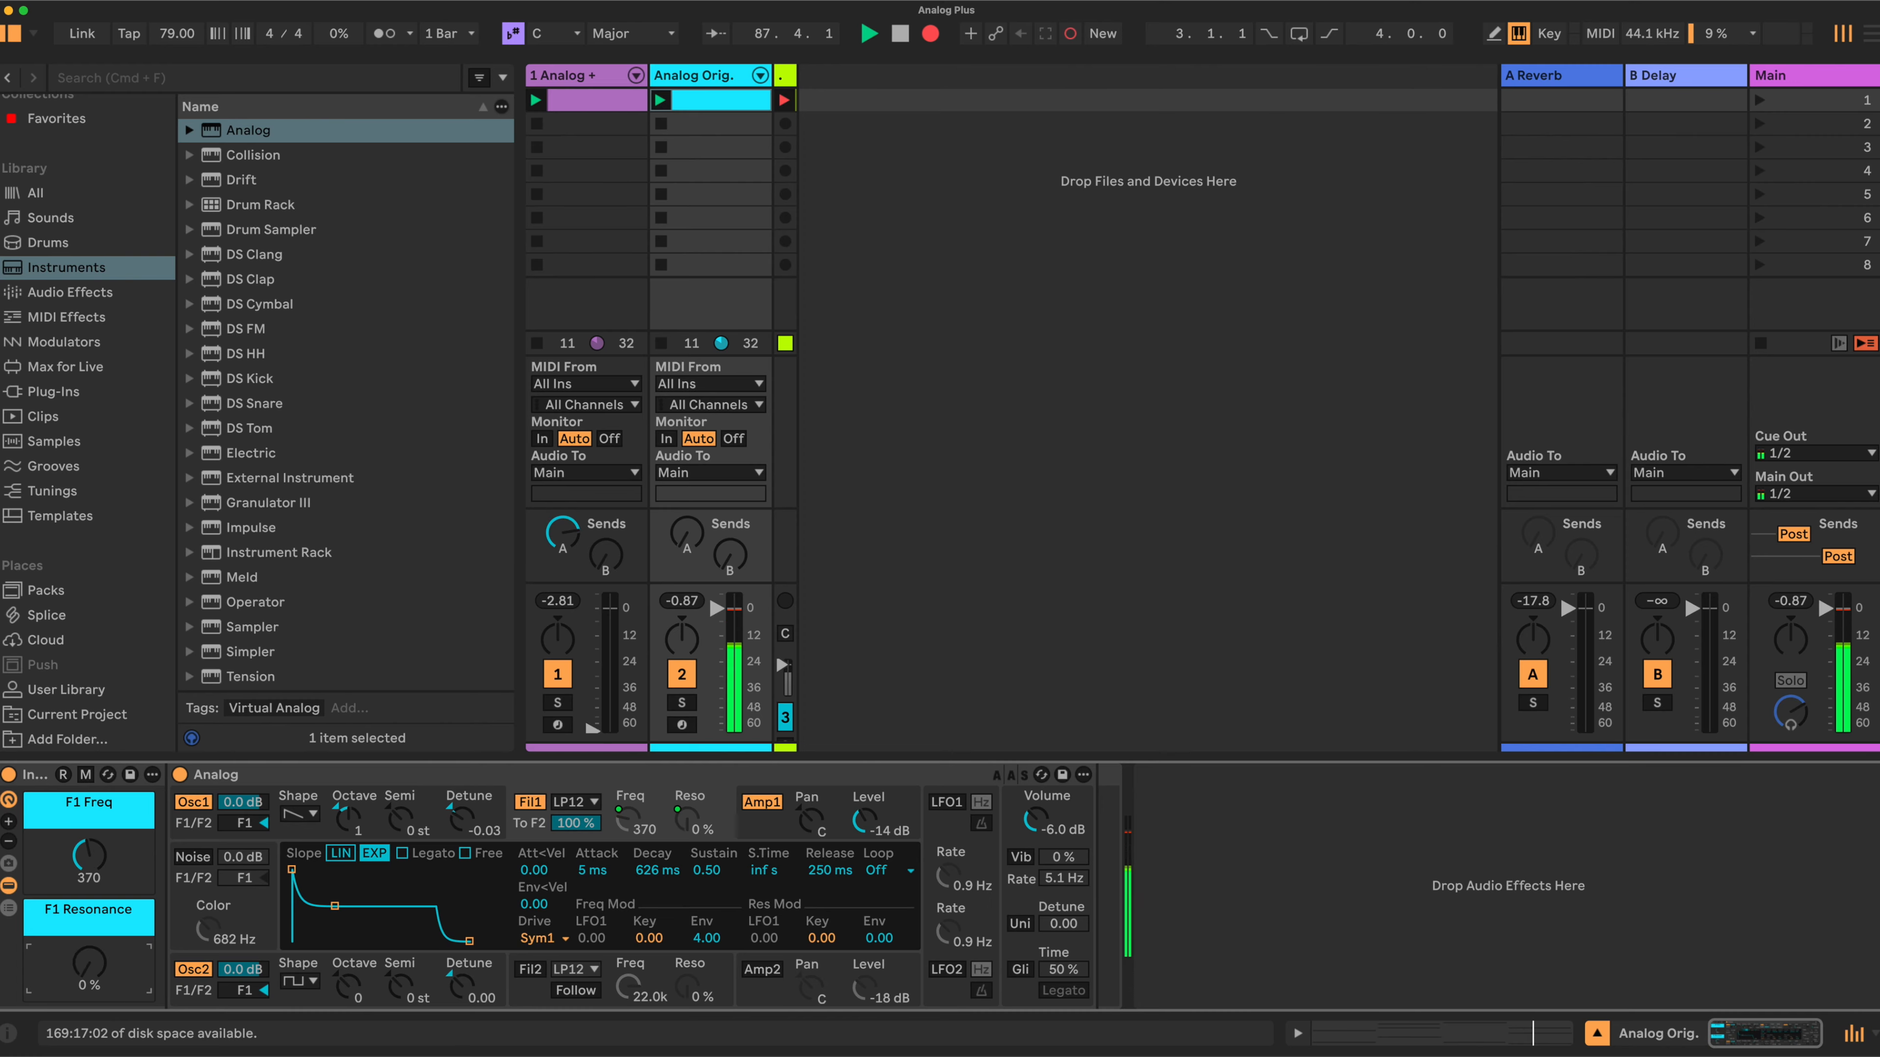
left_click_drag(93, 859, 93, 785)
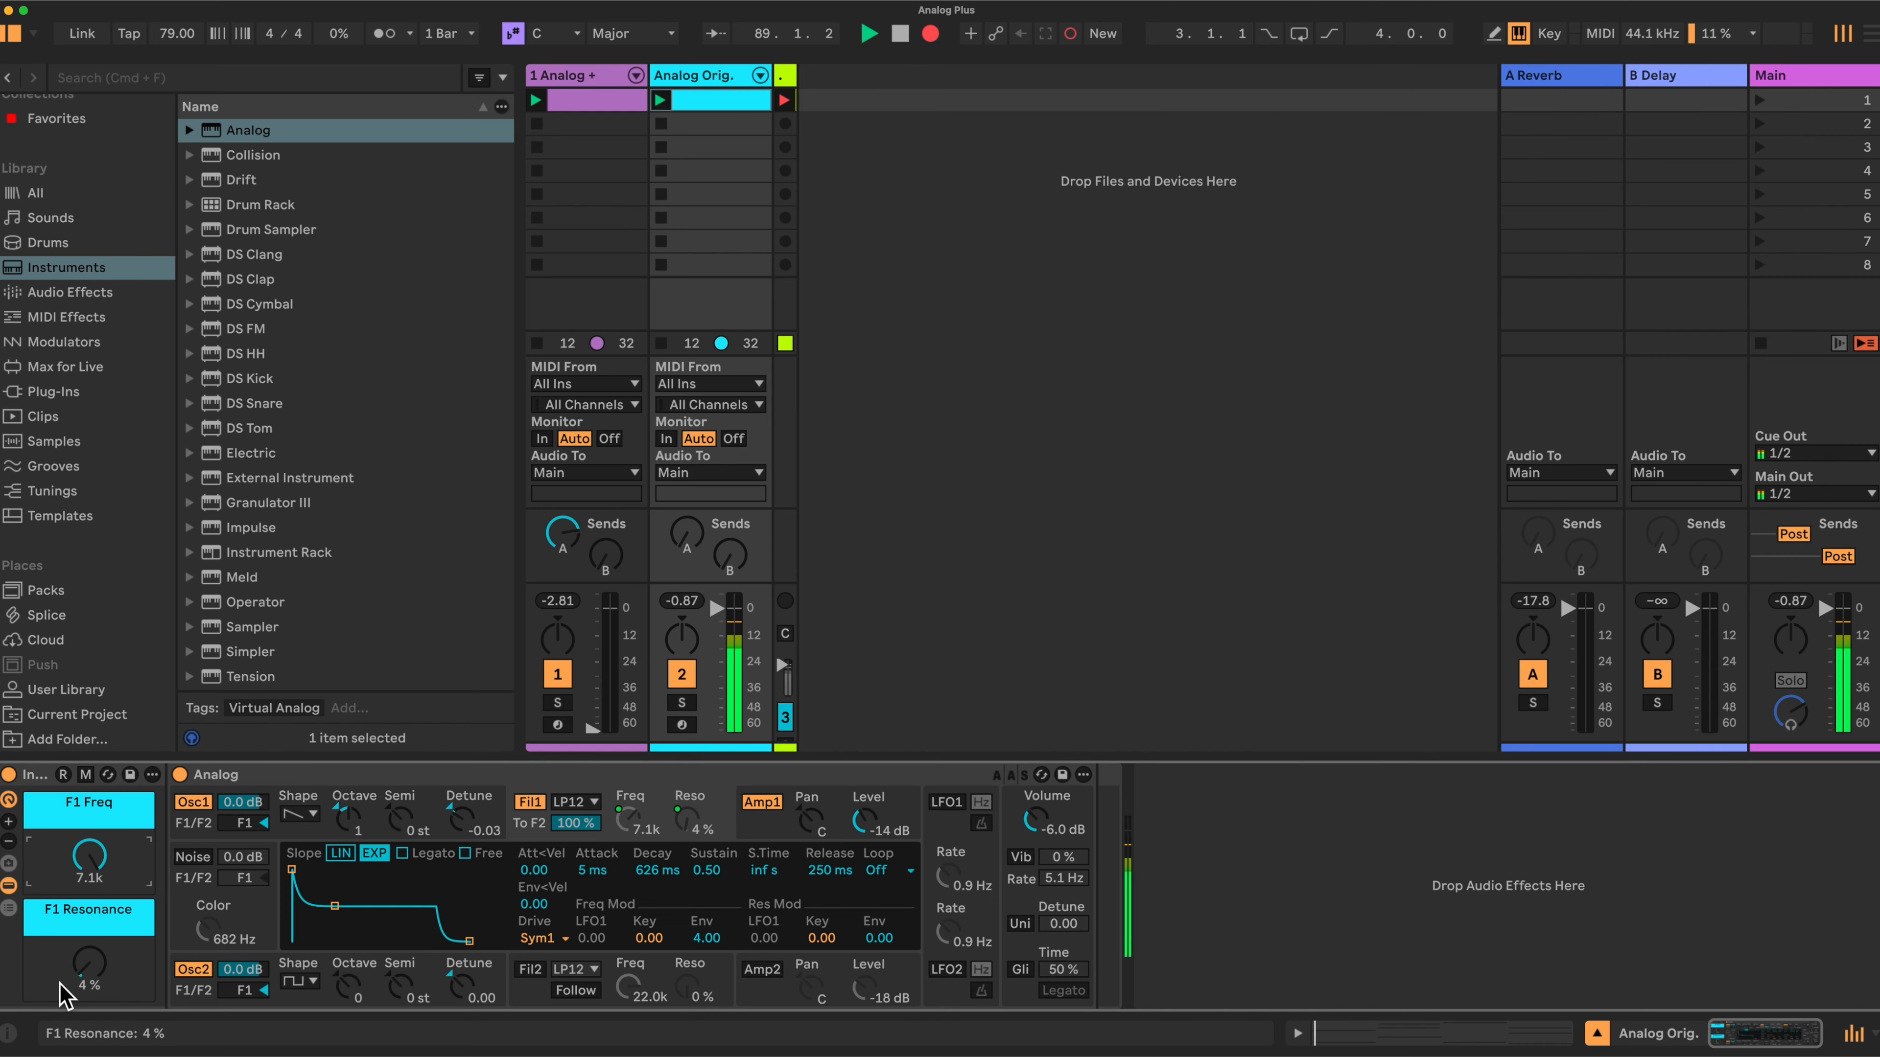
- Raise the F1 Resonance macro to about 84% and set the F1 Freq macro to about 919 Hz
left_click_drag(93, 985, 87, 976)
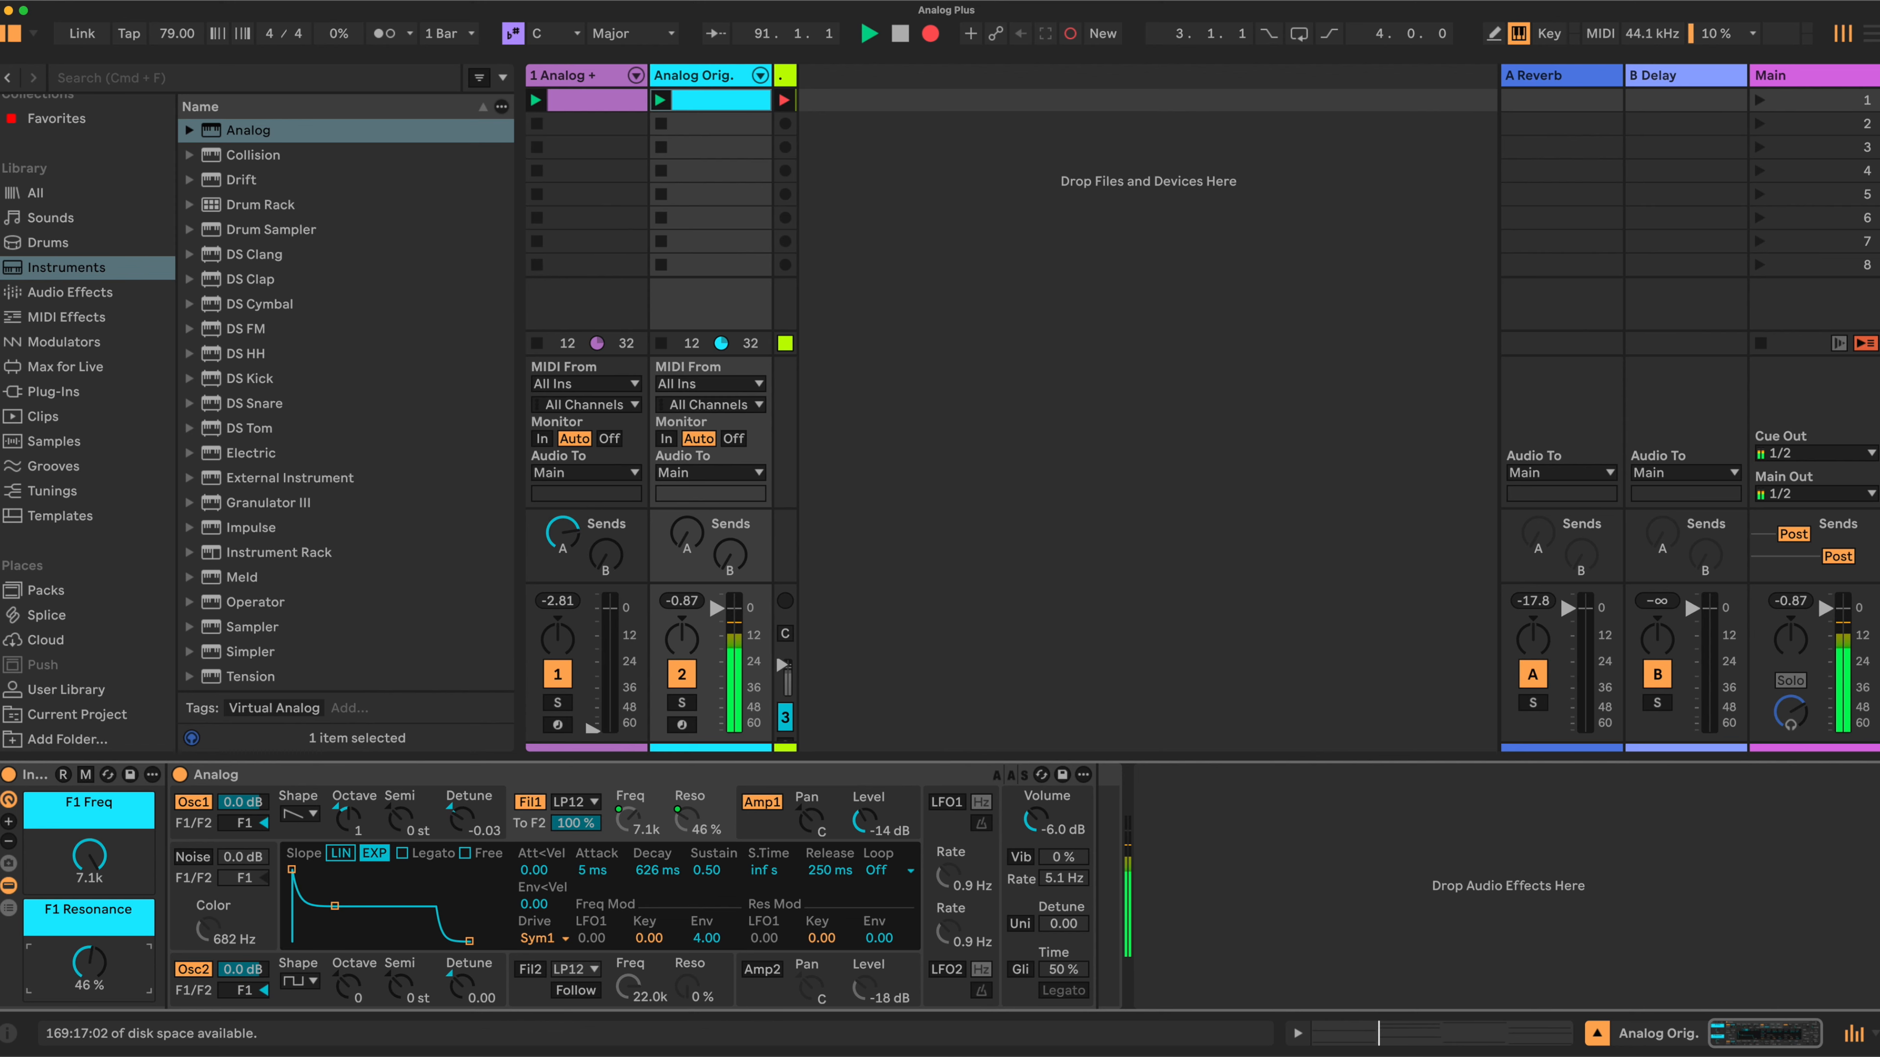
left_click_drag(88, 963, 88, 954)
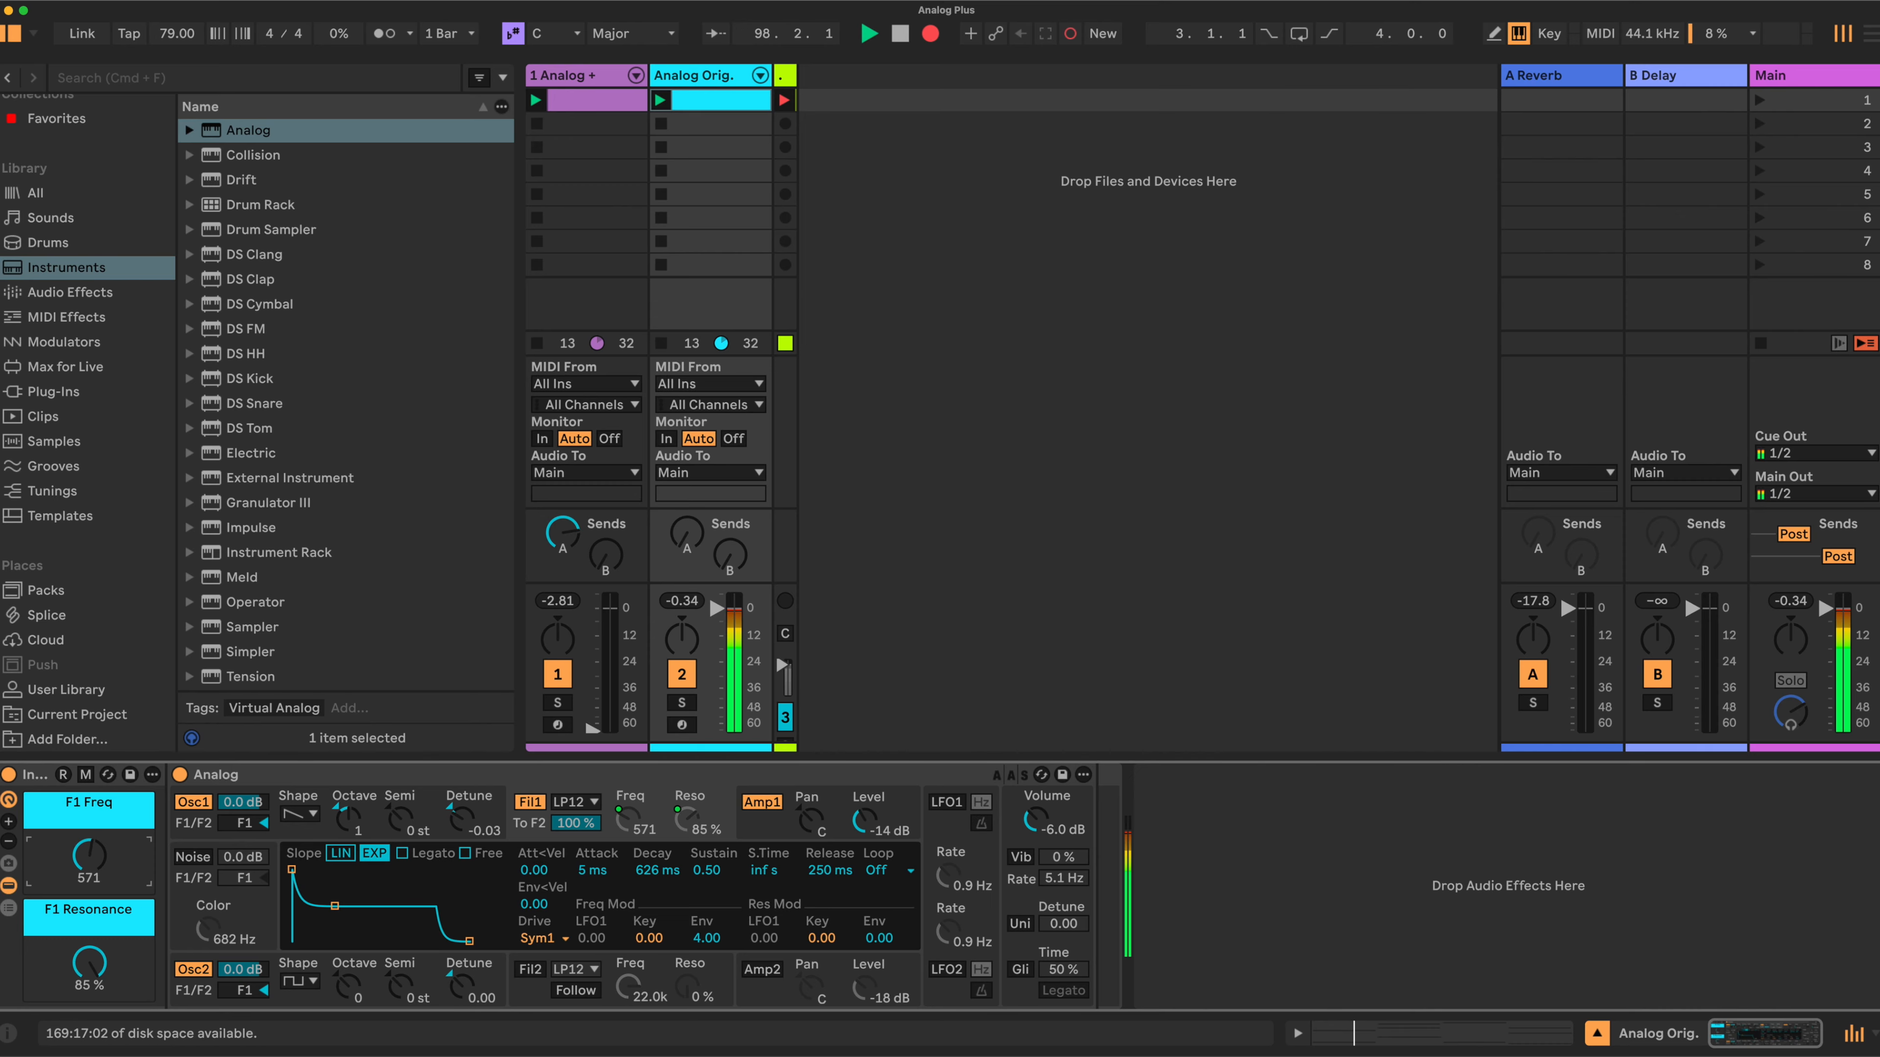
left_click_drag(94, 848, 94, 851)
left_click_drag(95, 964, 96, 964)
left_click_drag(88, 855, 88, 822)
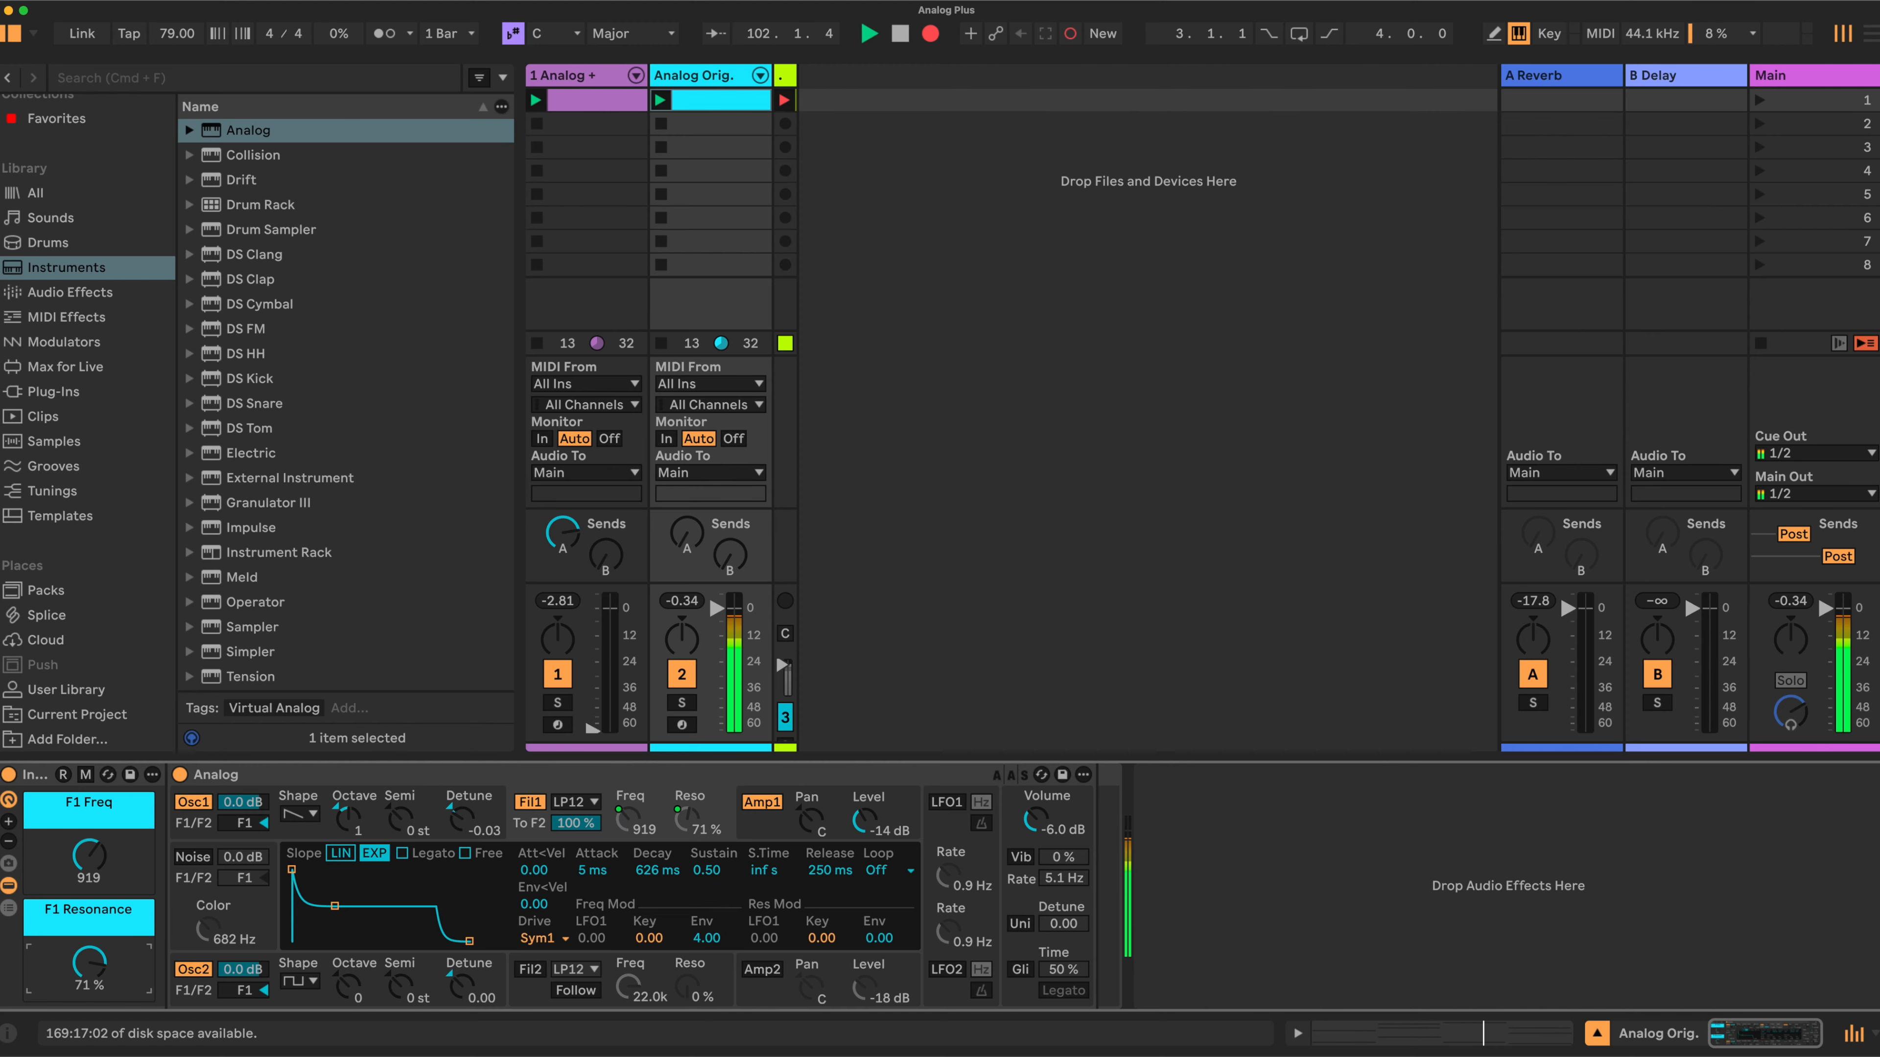
left_click_drag(89, 962, 89, 959)
left_click_drag(87, 862, 87, 855)
- Raise the Analog + track's volume fader to about 0.23 dB
left_click_drag(716, 610, 716, 613)
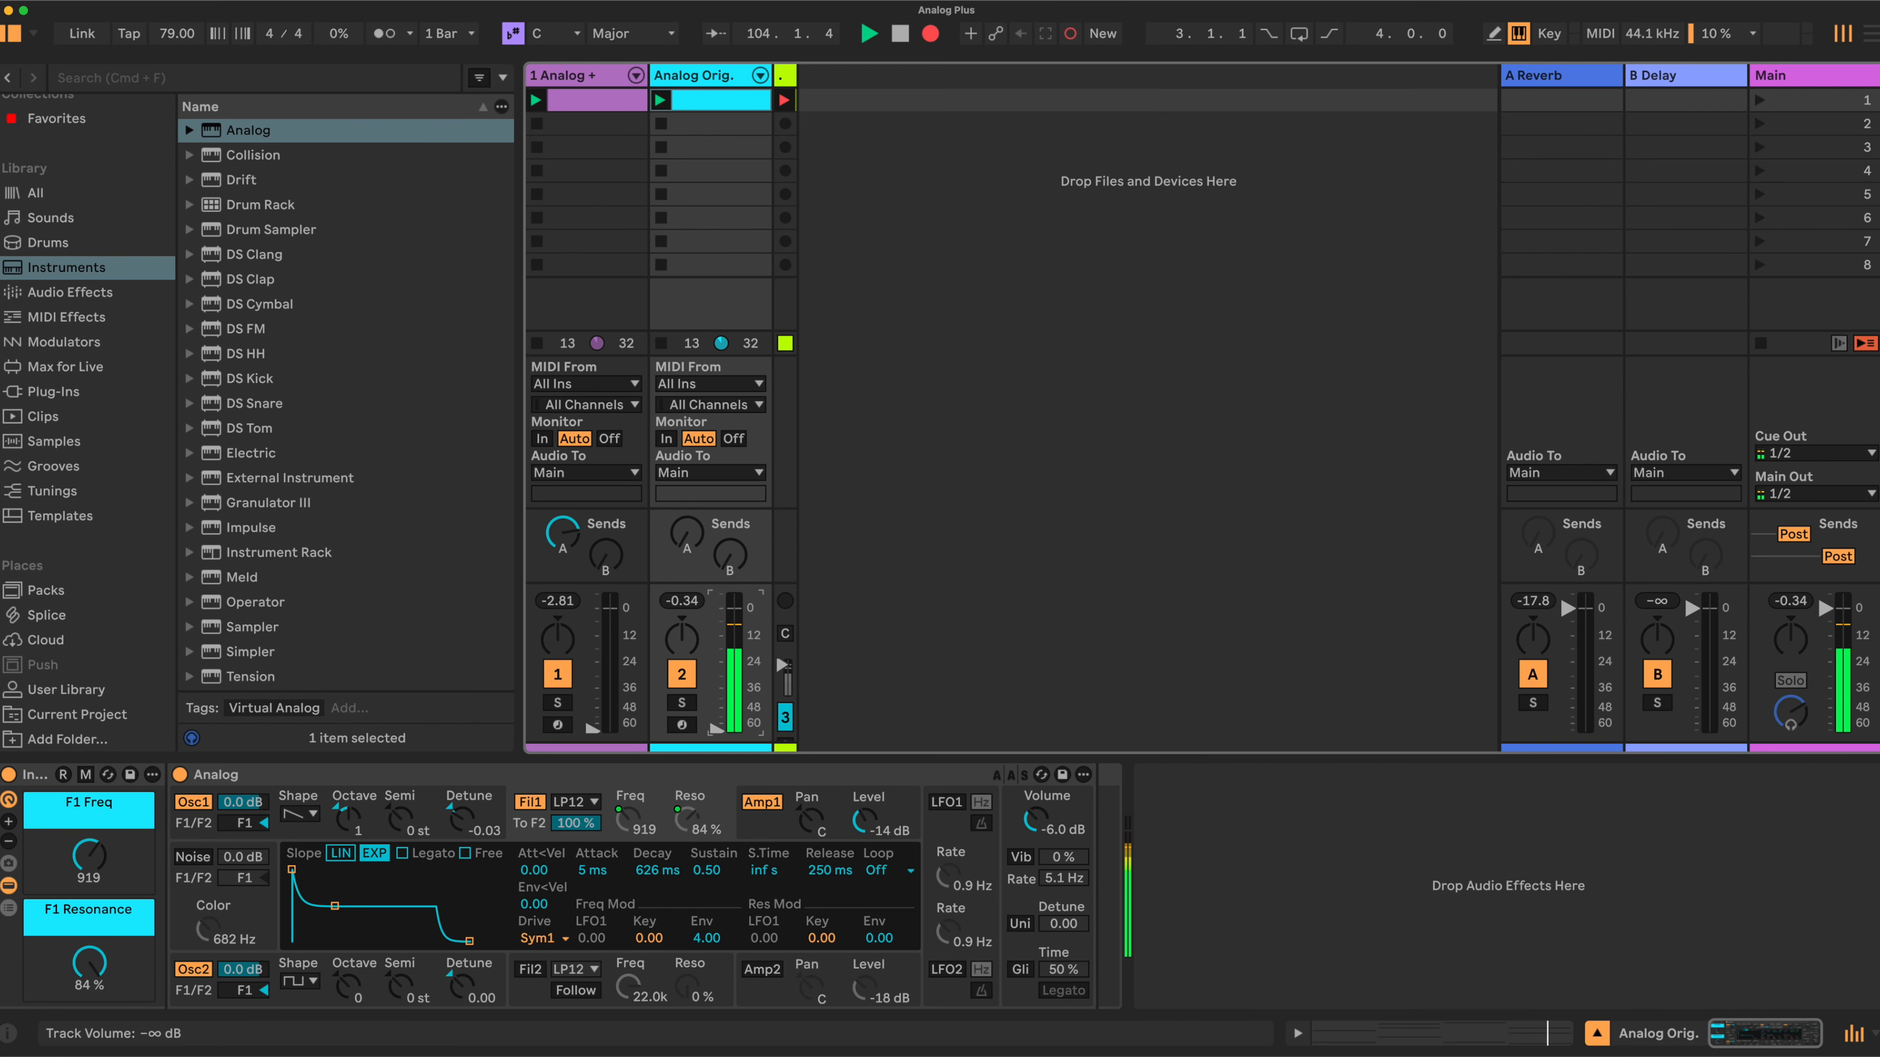
left_click_drag(588, 733, 591, 592)
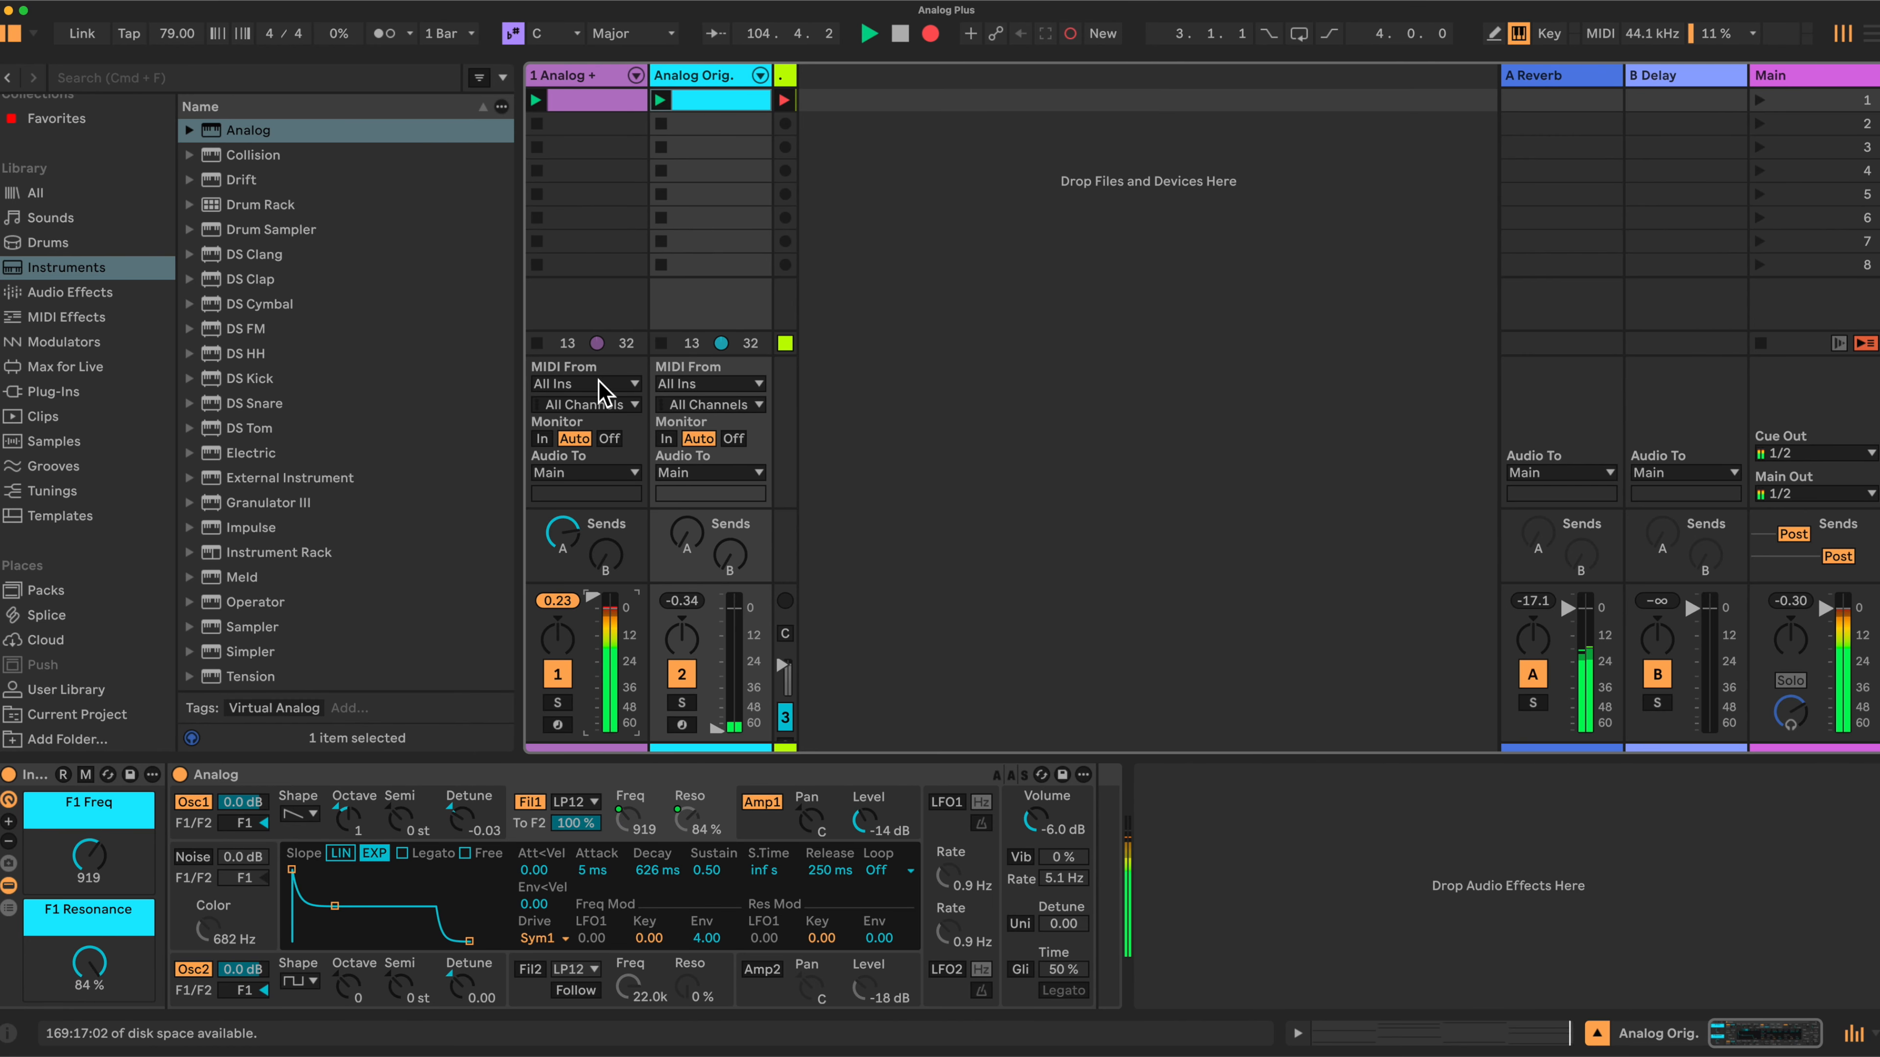
- Select the Analog + track and set its rack's Low Pass Freq macro to about 1.42 kHz
left_click(607, 75)
mouse_move(462, 855)
left_mouse_down()
mouse_move(463, 822)
mouse_move(473, 860)
left_mouse_up()
left_click(530, 853)
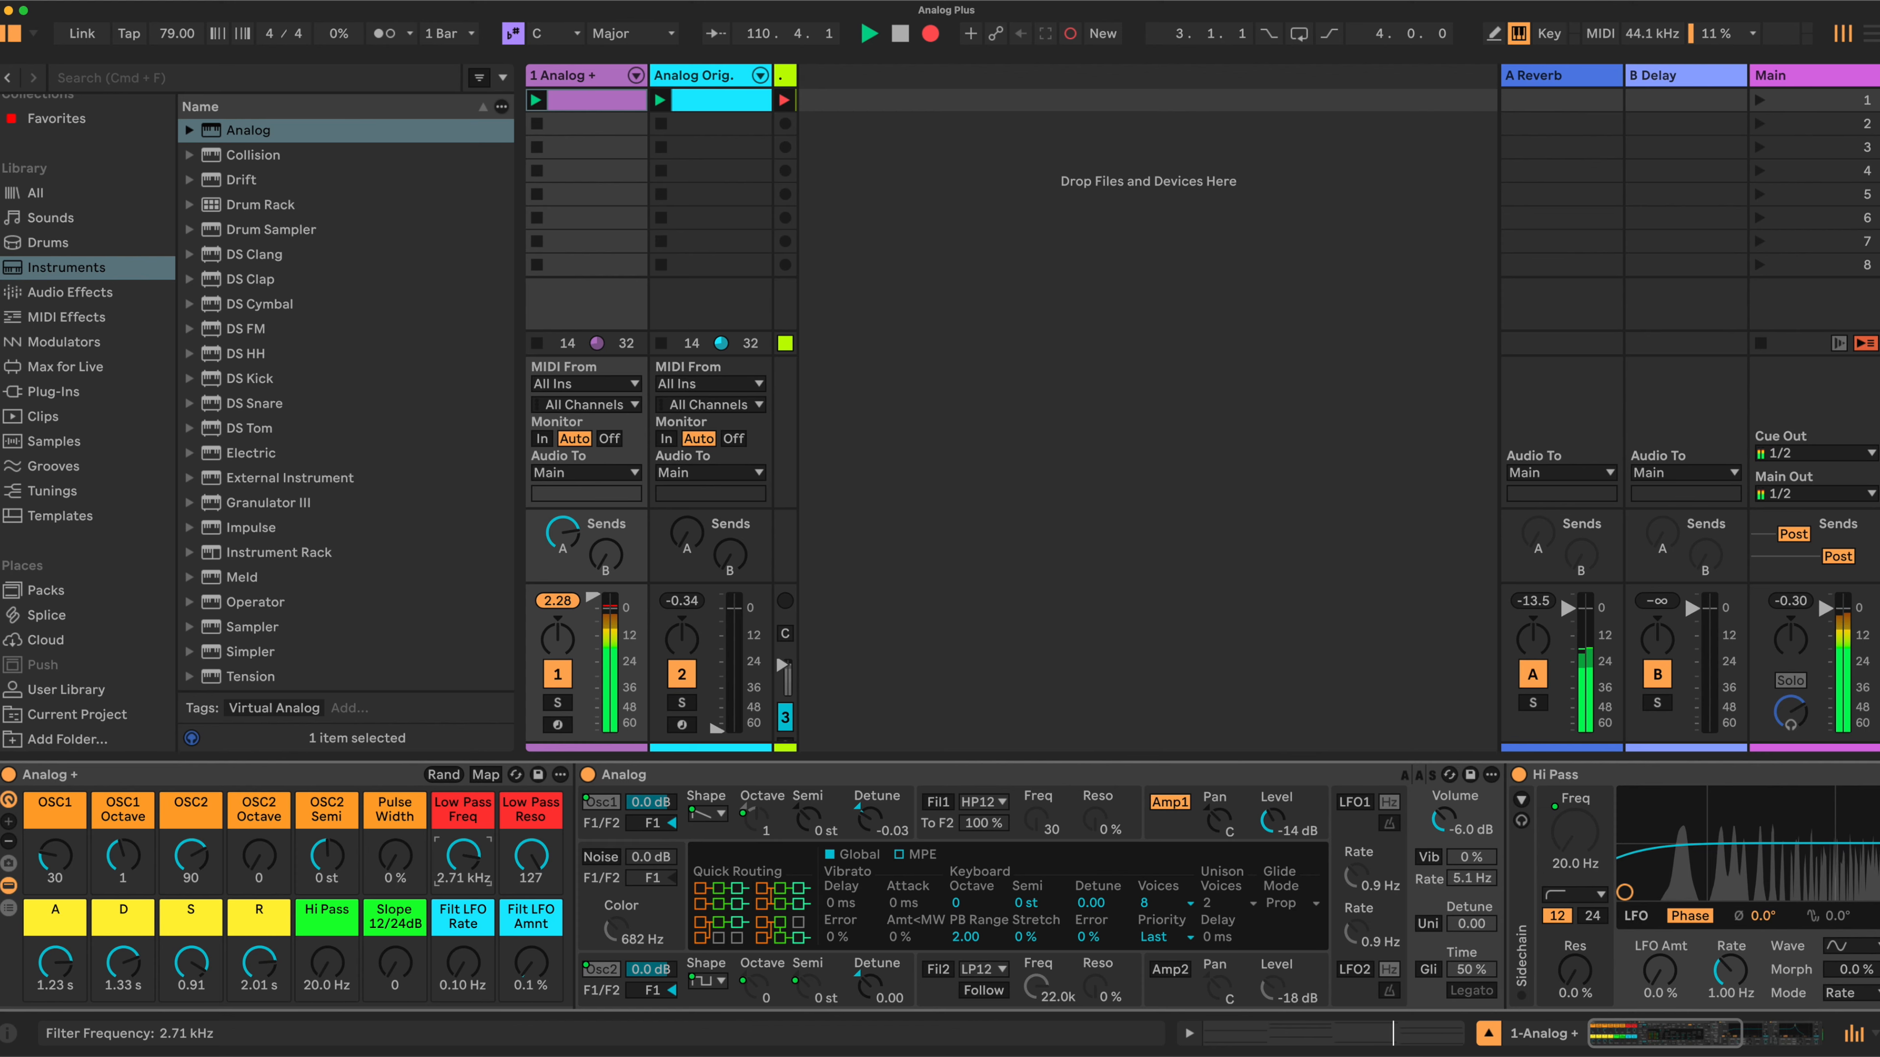
left_click_drag(463, 855, 472, 858)
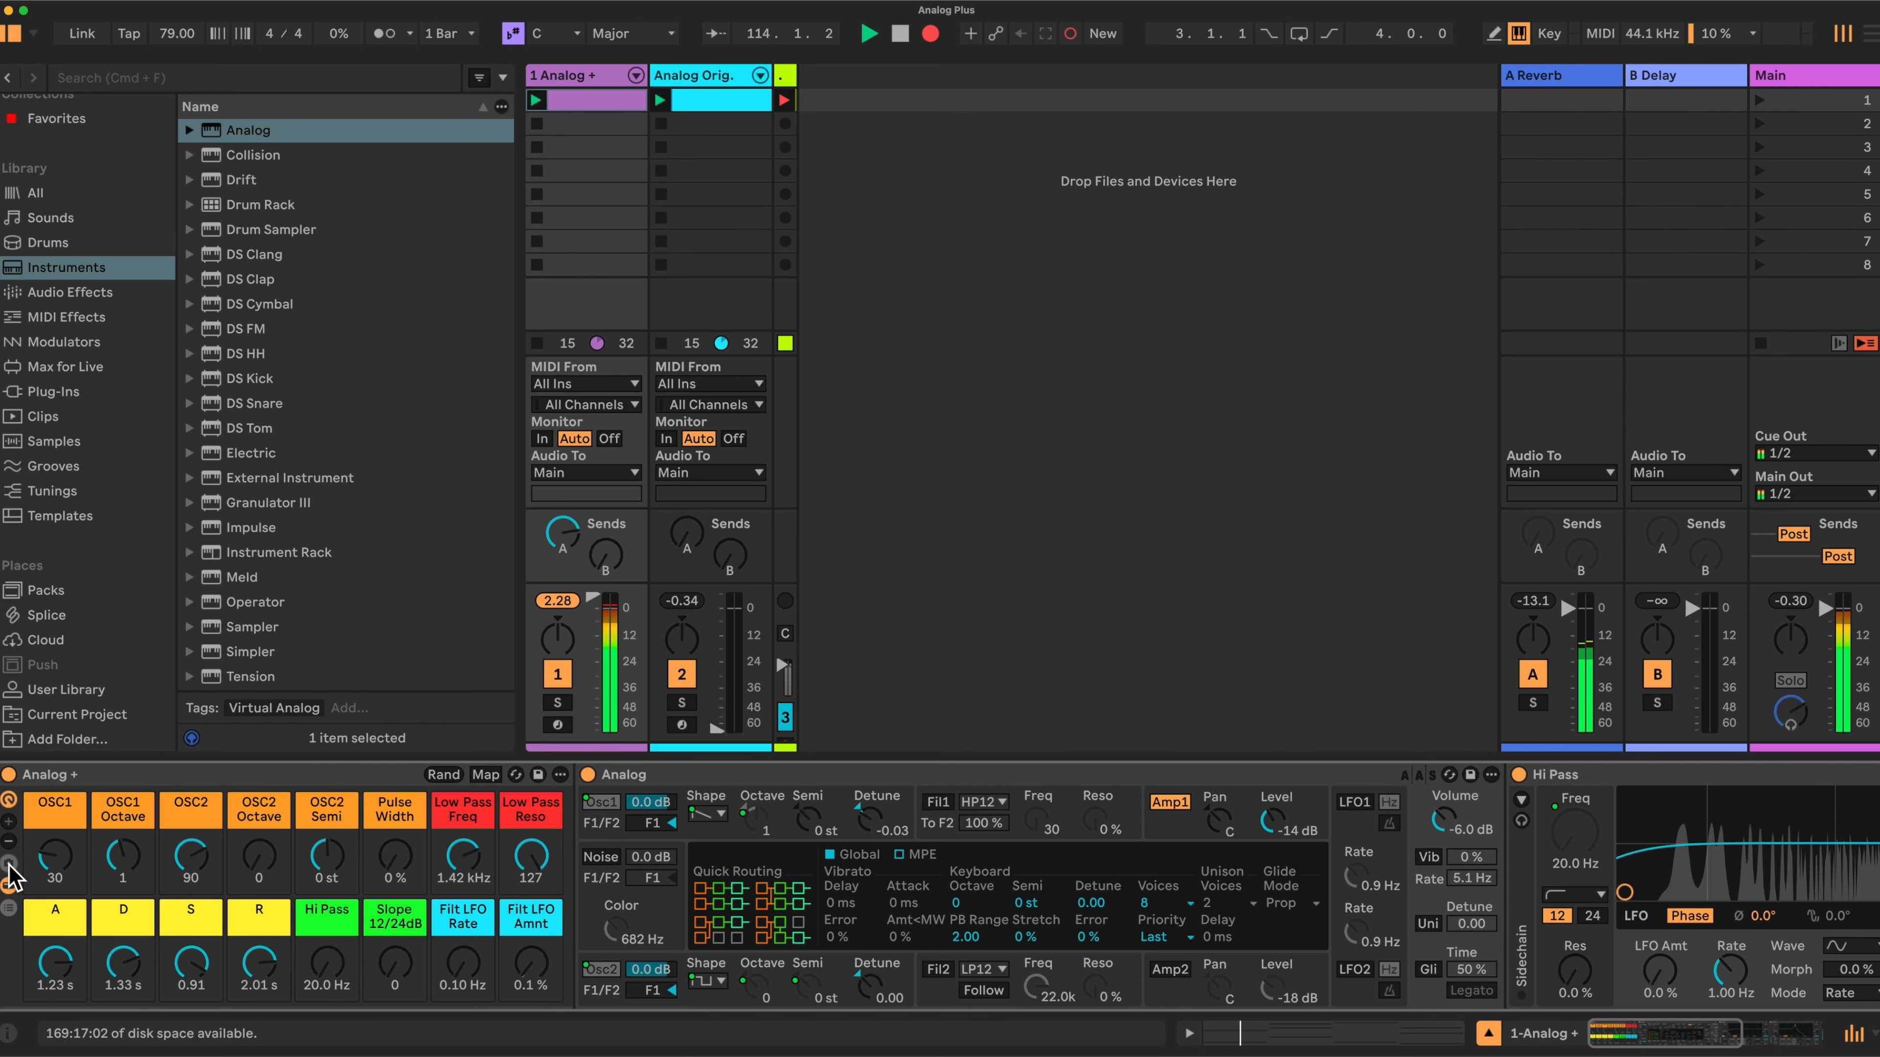
- Open the rack's macro variations and browse the User Library presets to the Instrument Rack folder
left_click(8, 885)
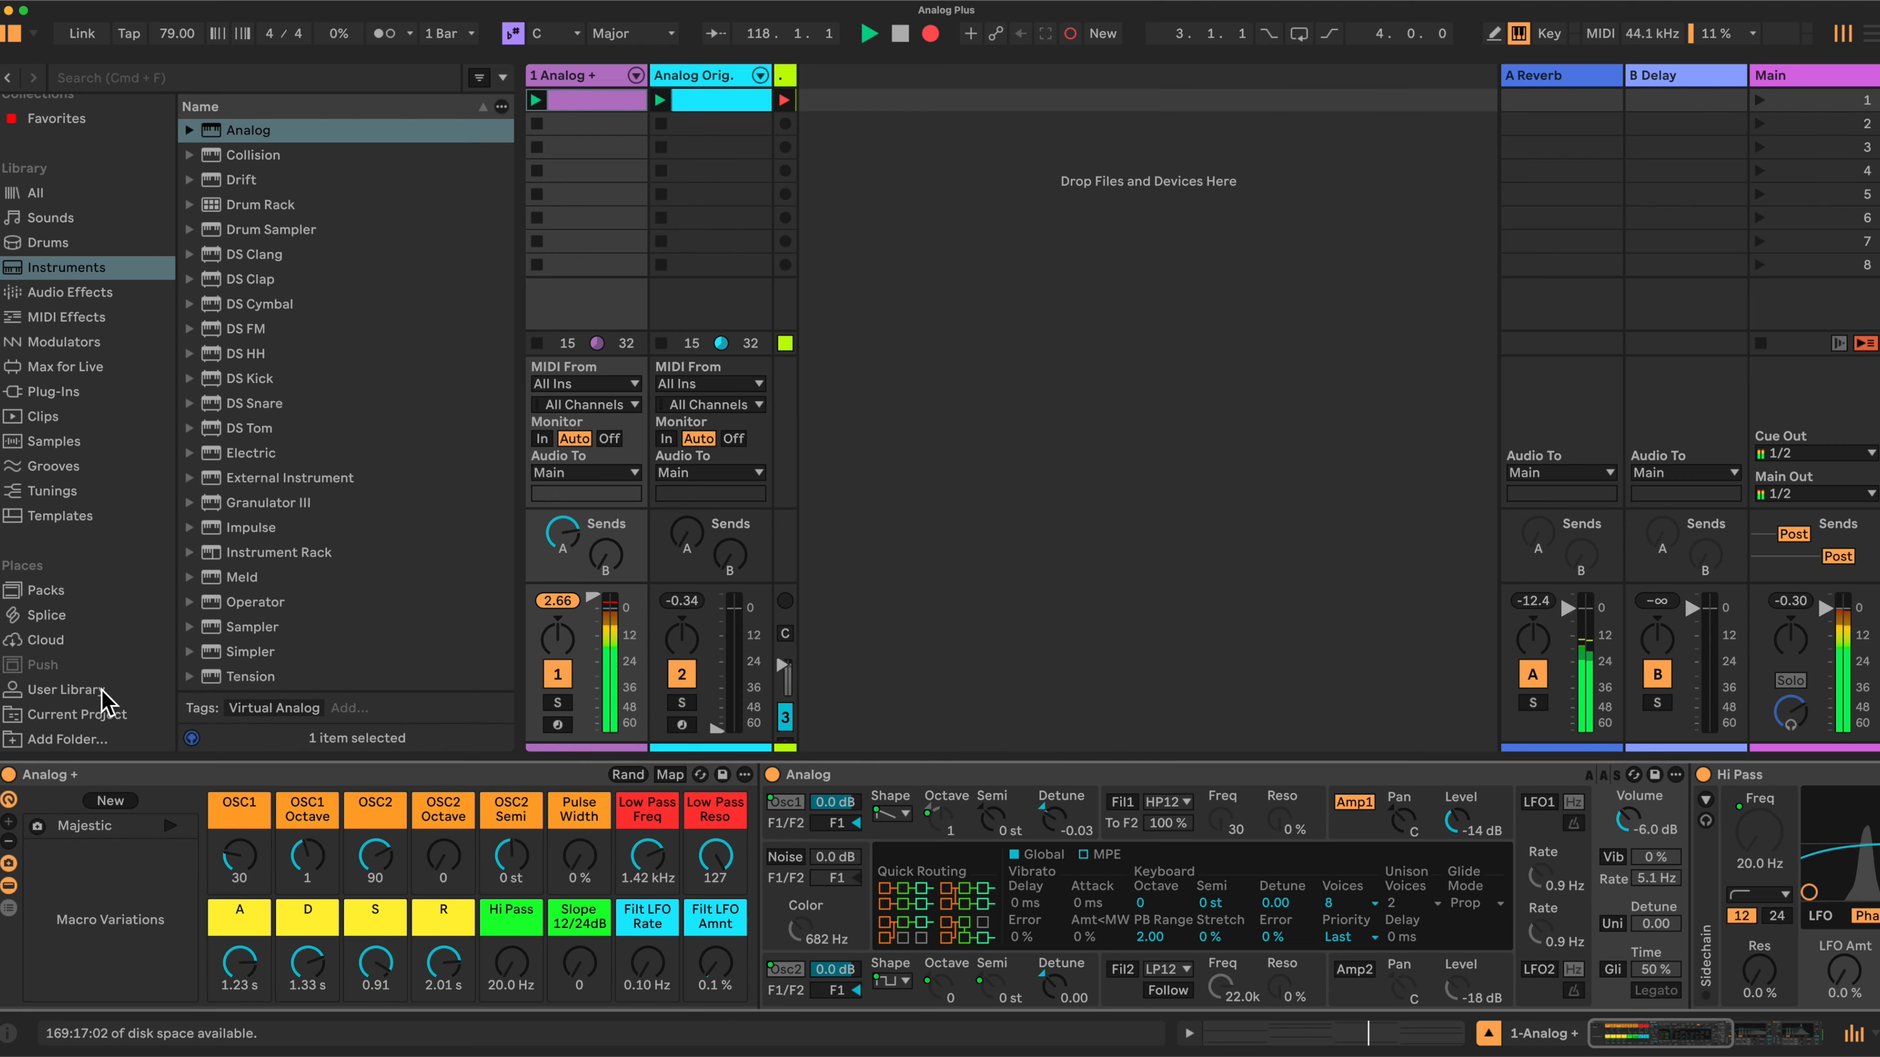
left_click(65, 692)
scroll(250, 379, "up", 5)
scroll(250, 379, "up", 10)
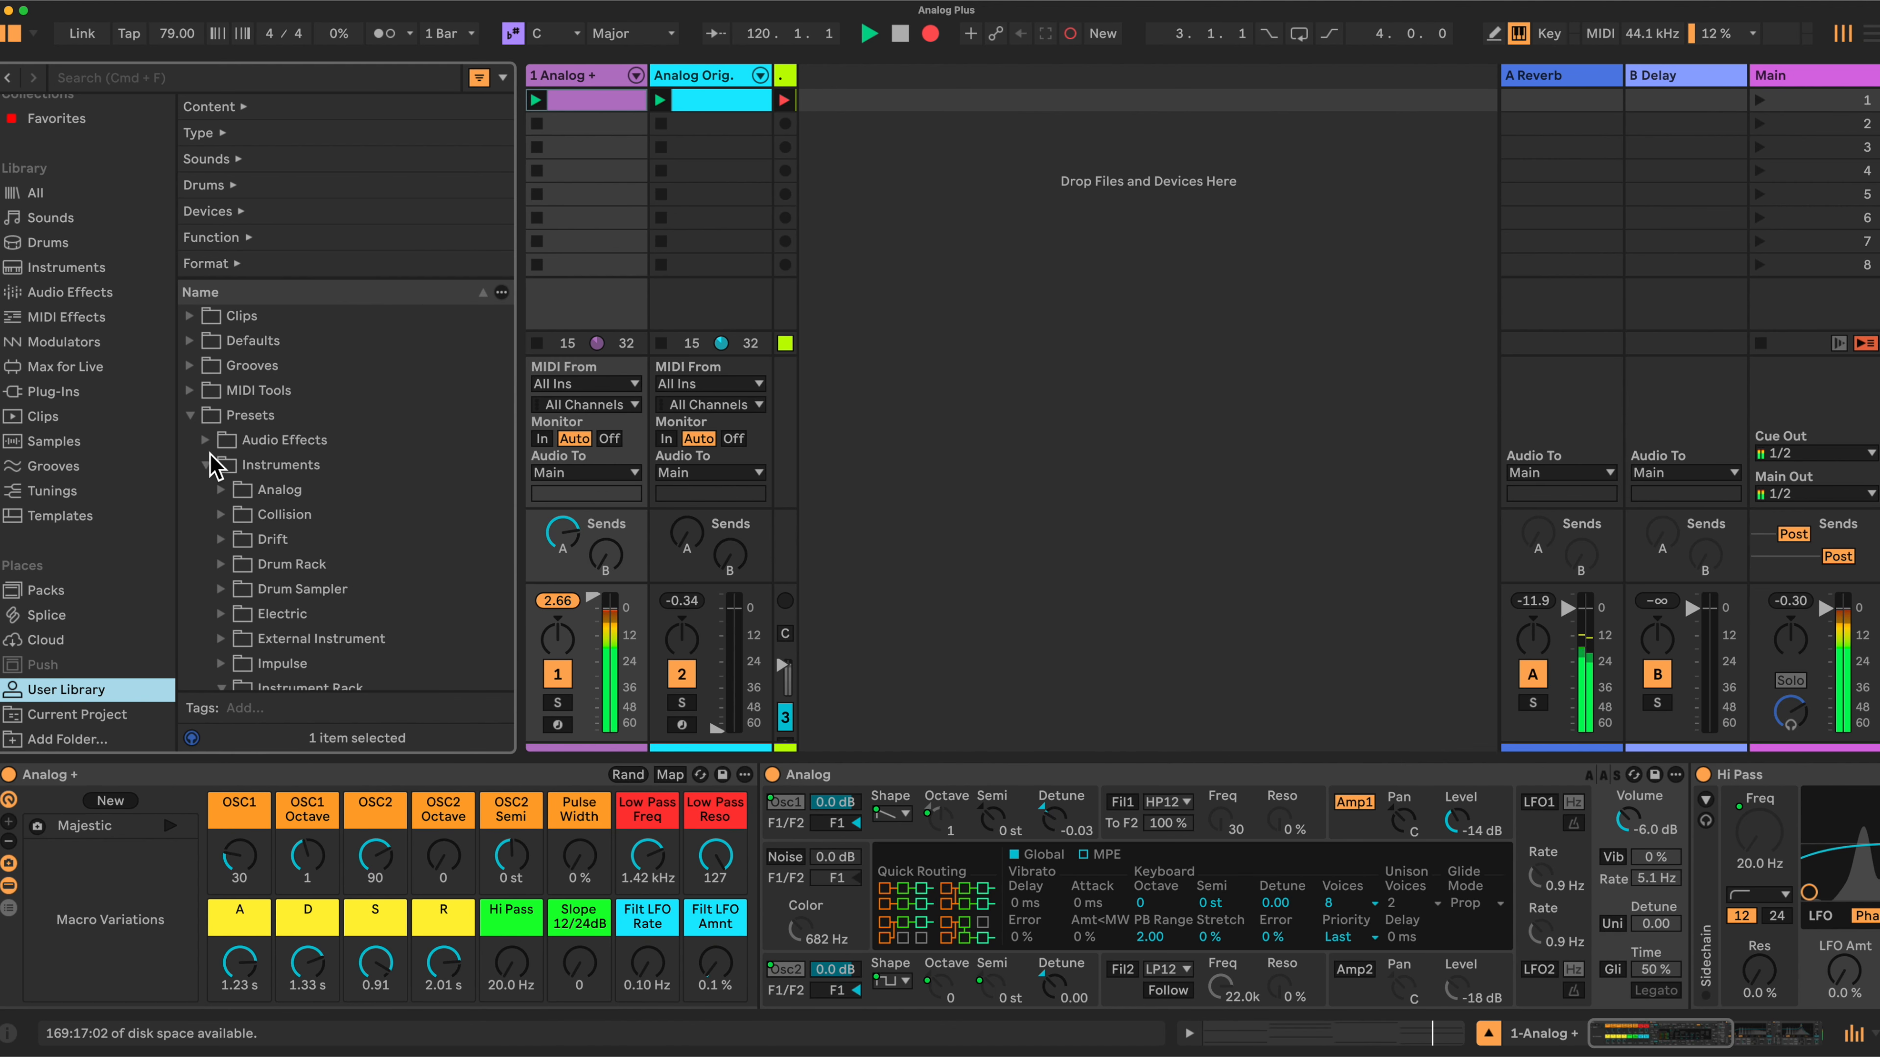
scroll(260, 537, "down", 4)
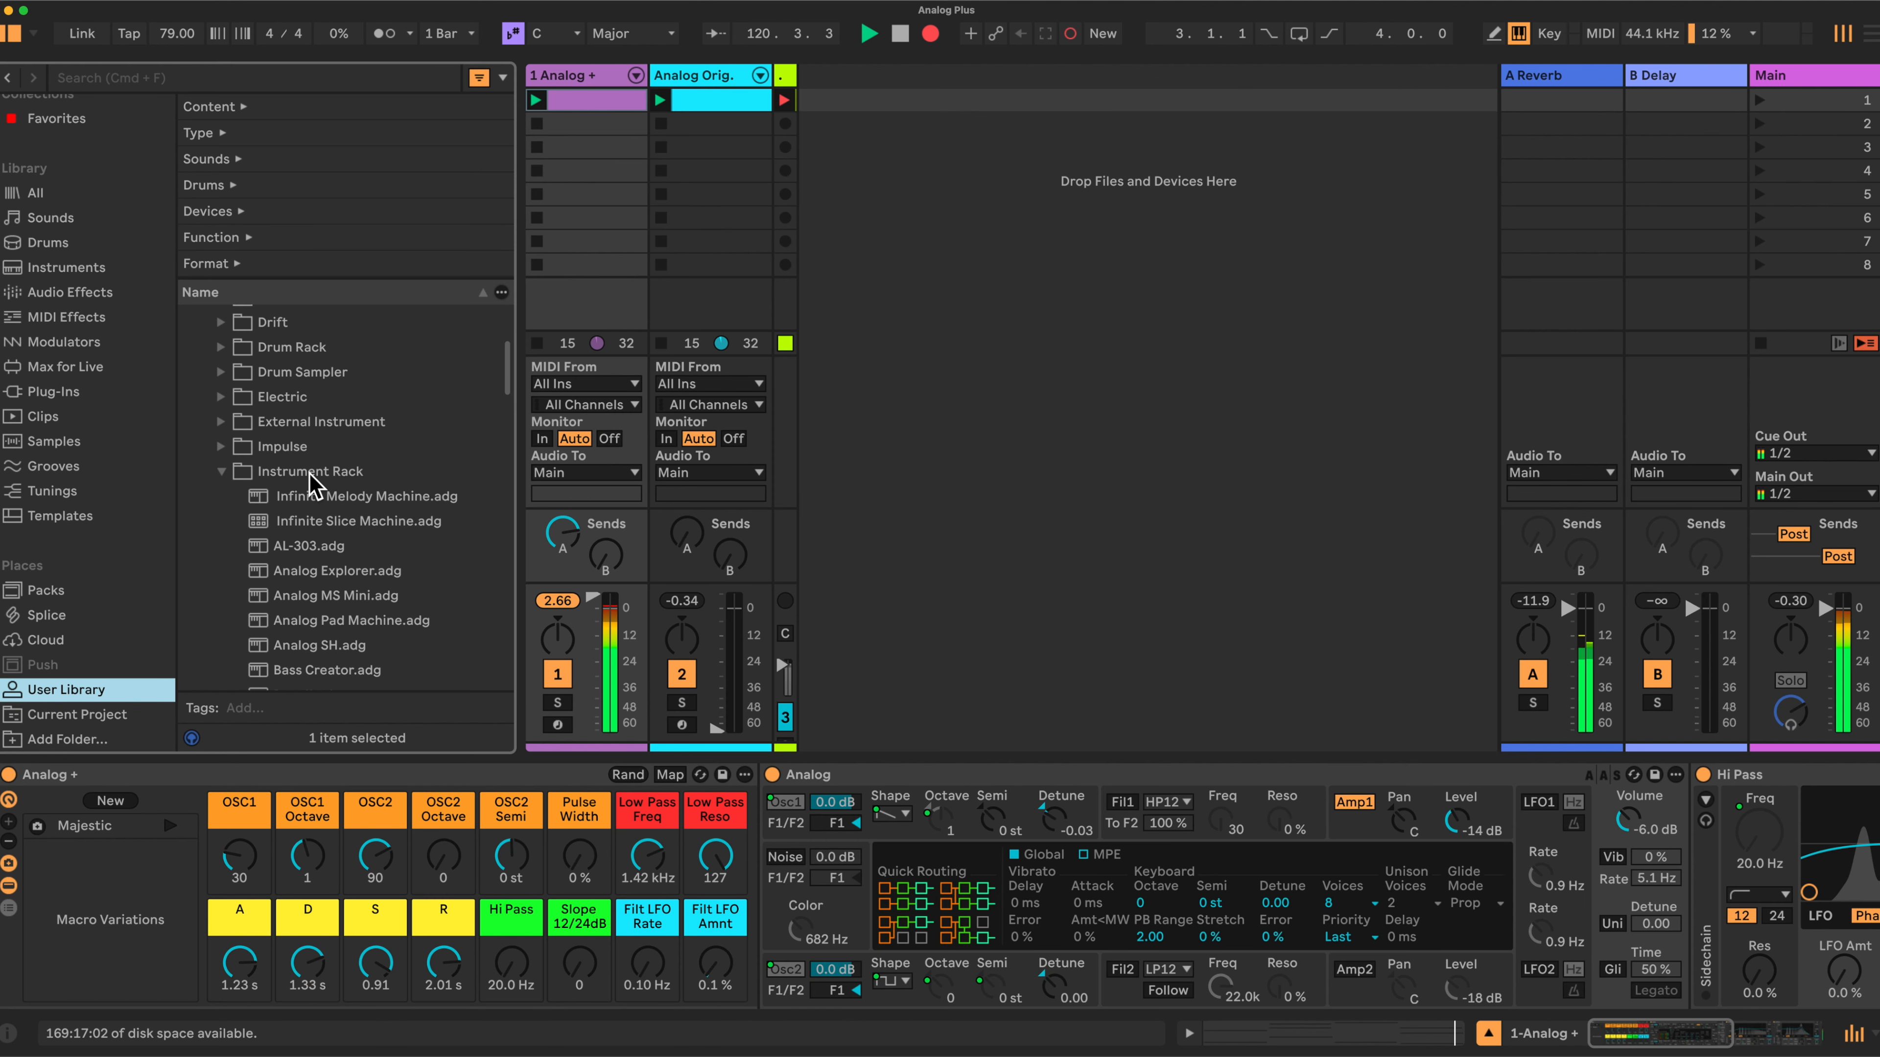
left_click(309, 472)
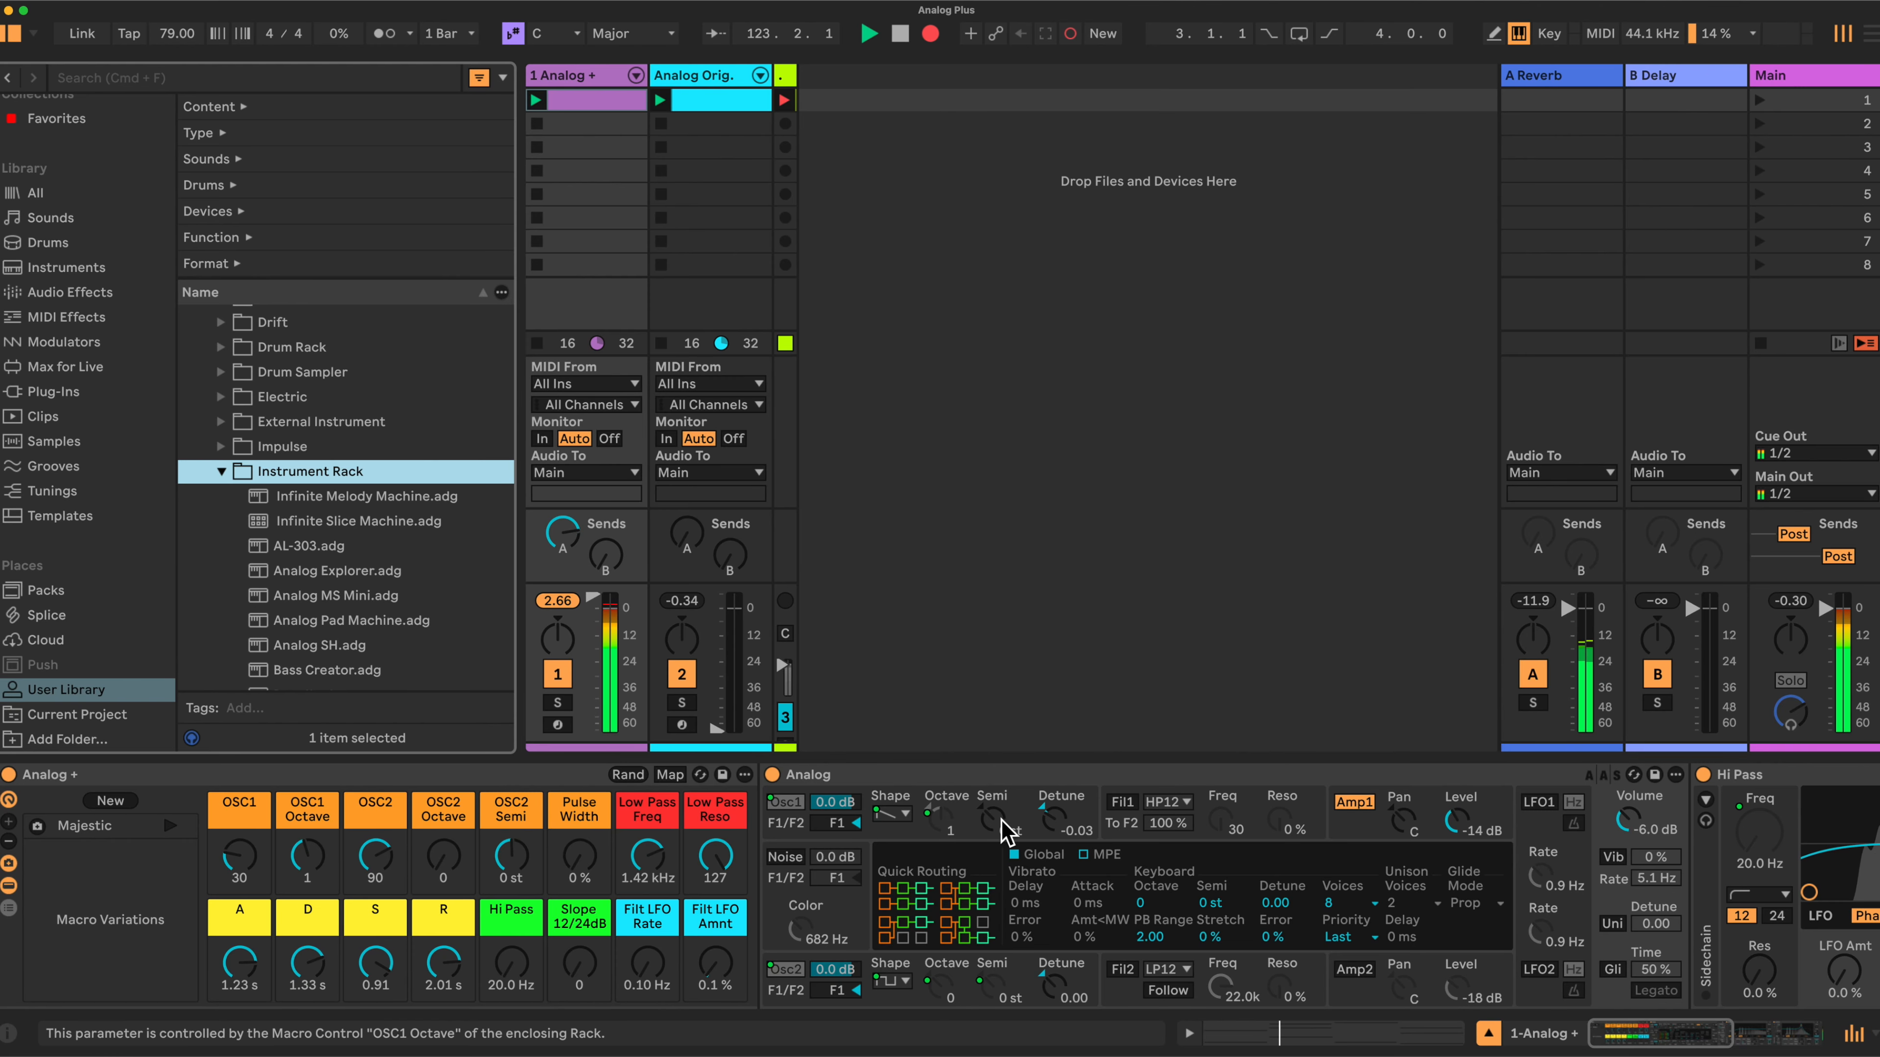
- Sweep the Low Pass Freq macro down to 280 Hz and back up to 1.42 kHz
scroll(1599, 837, "right", 3)
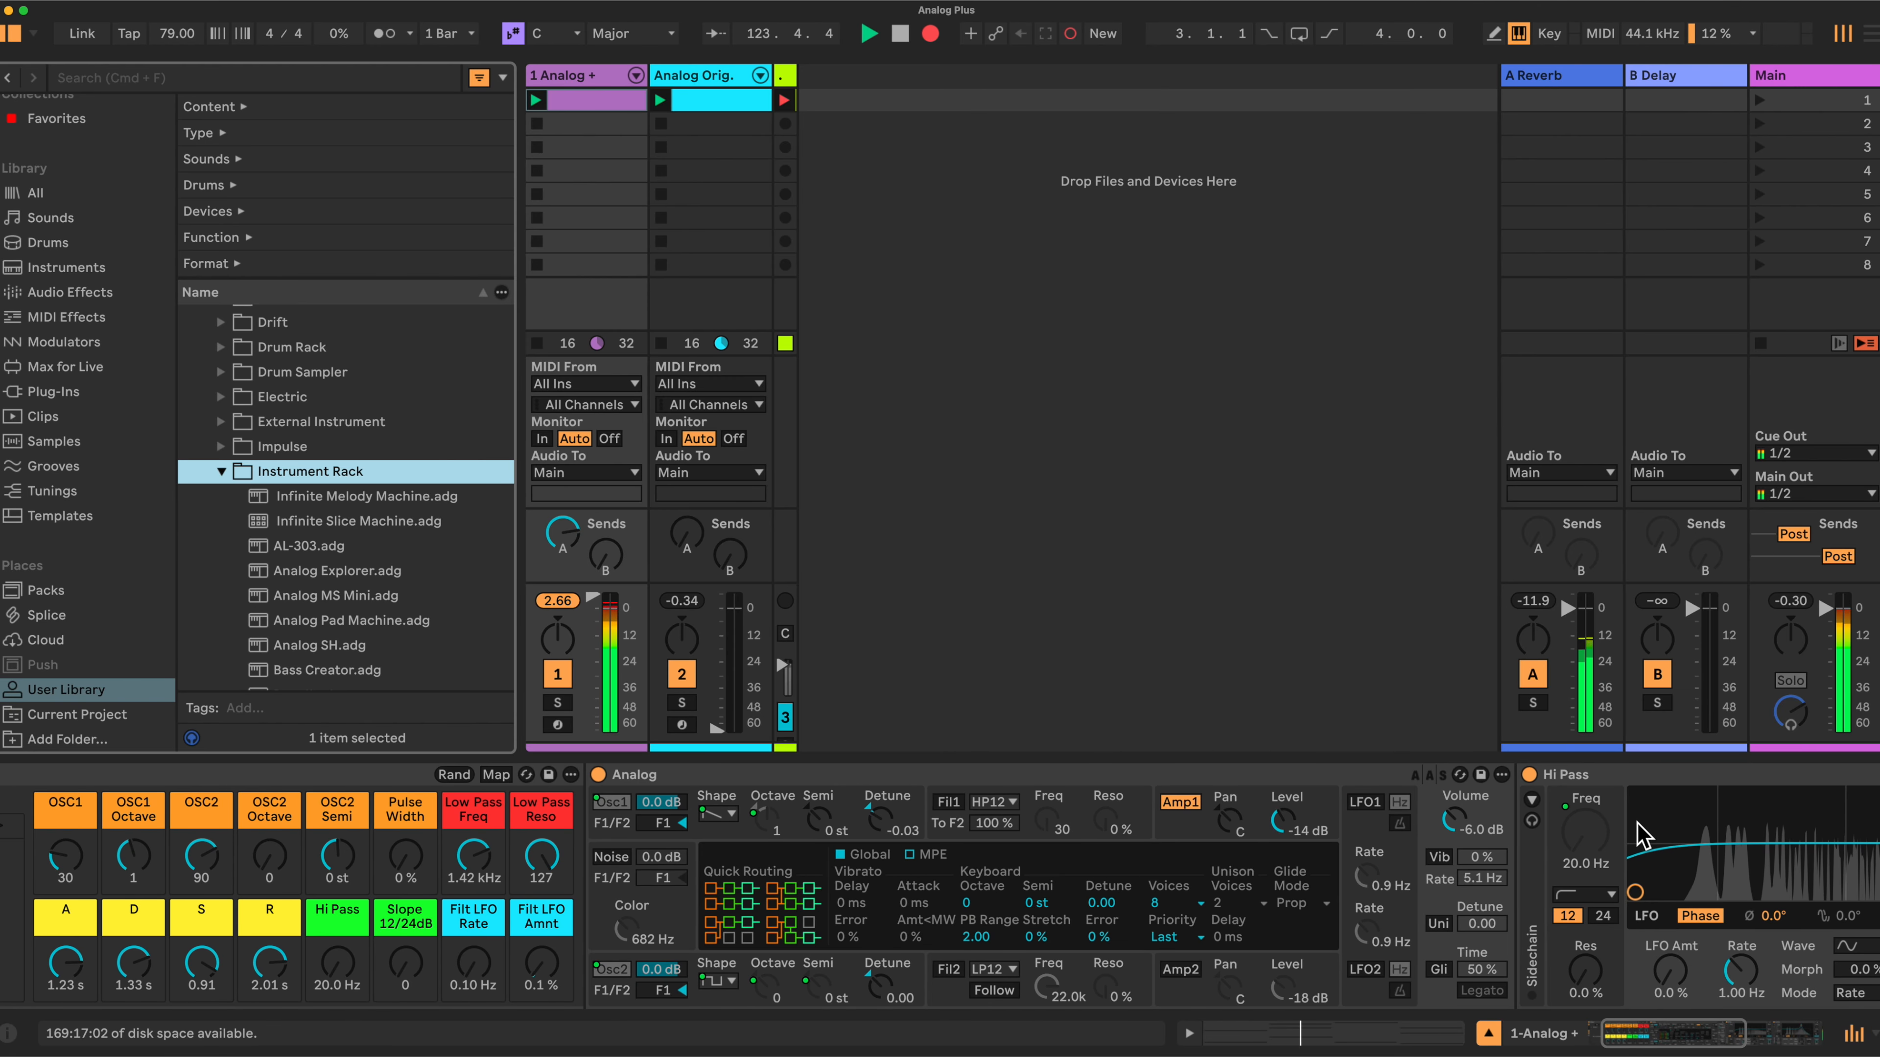
scroll(713, 826, "left", 3)
left_click_drag(647, 850, 648, 887)
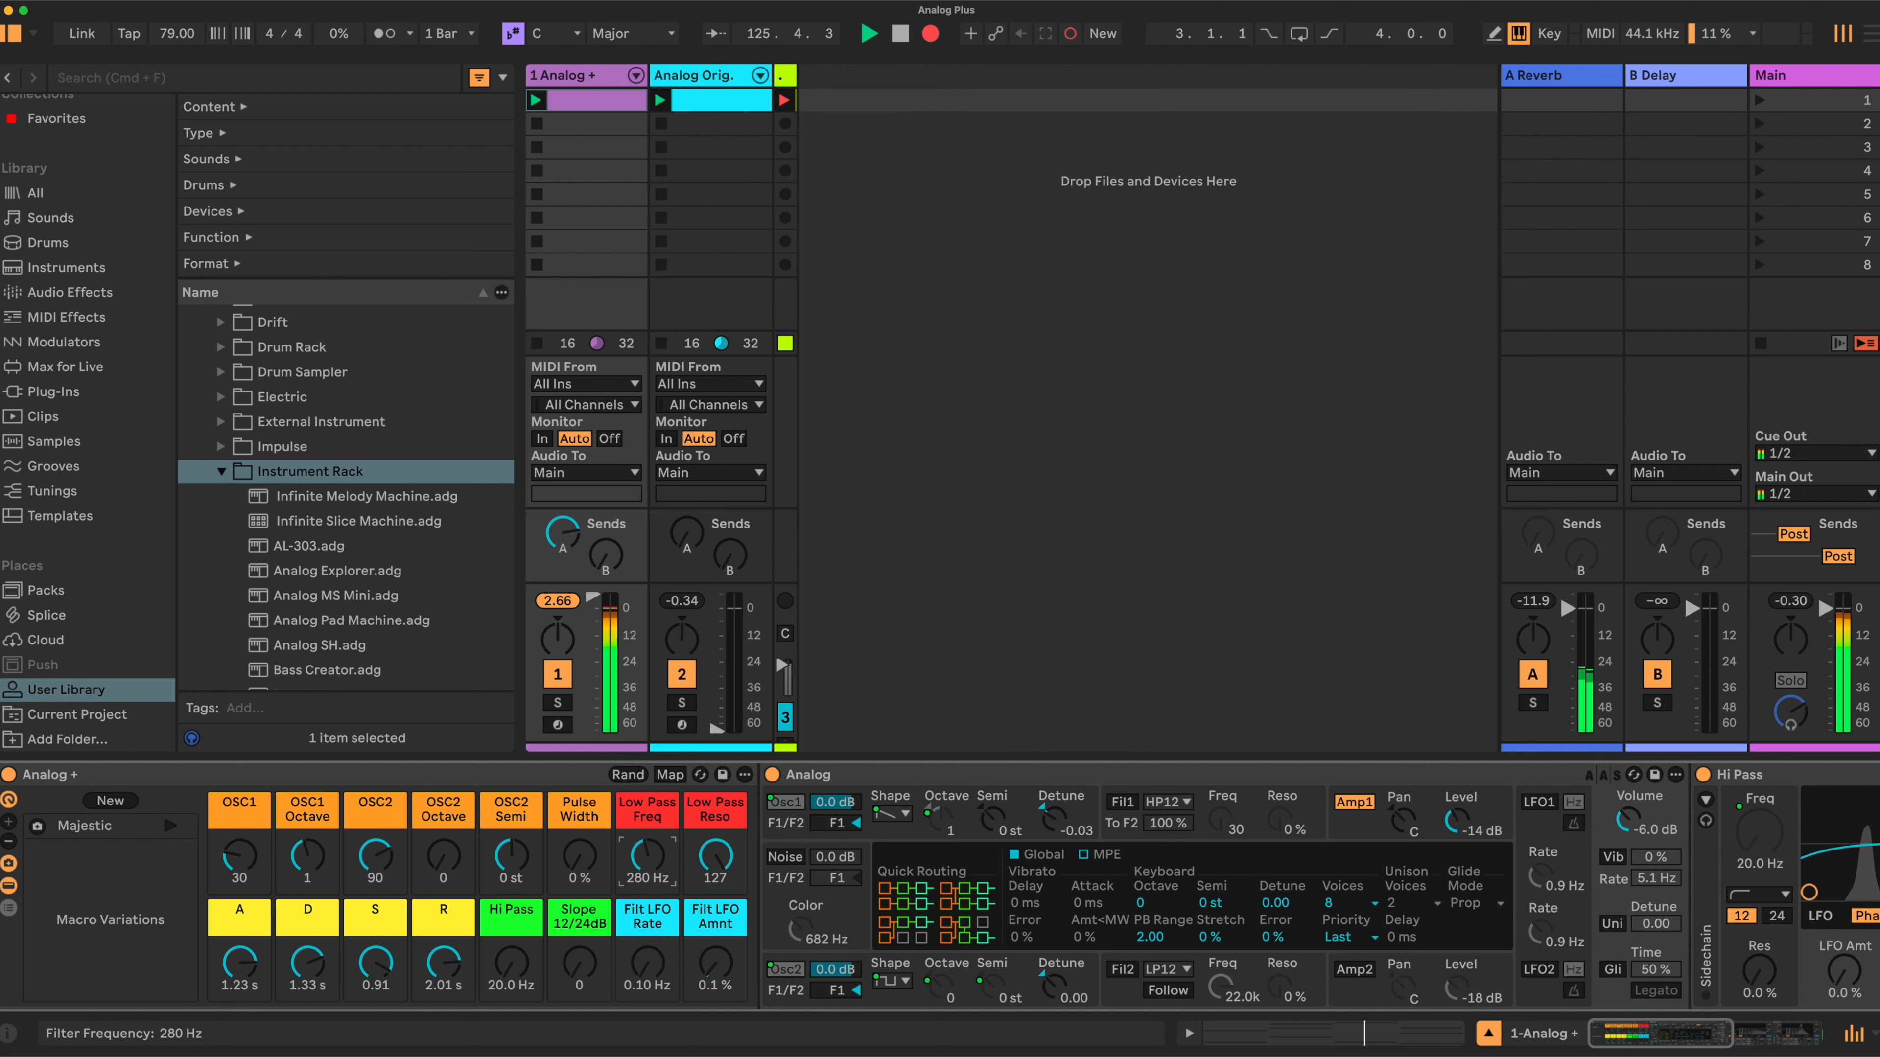
left_click_drag(647, 859, 648, 849)
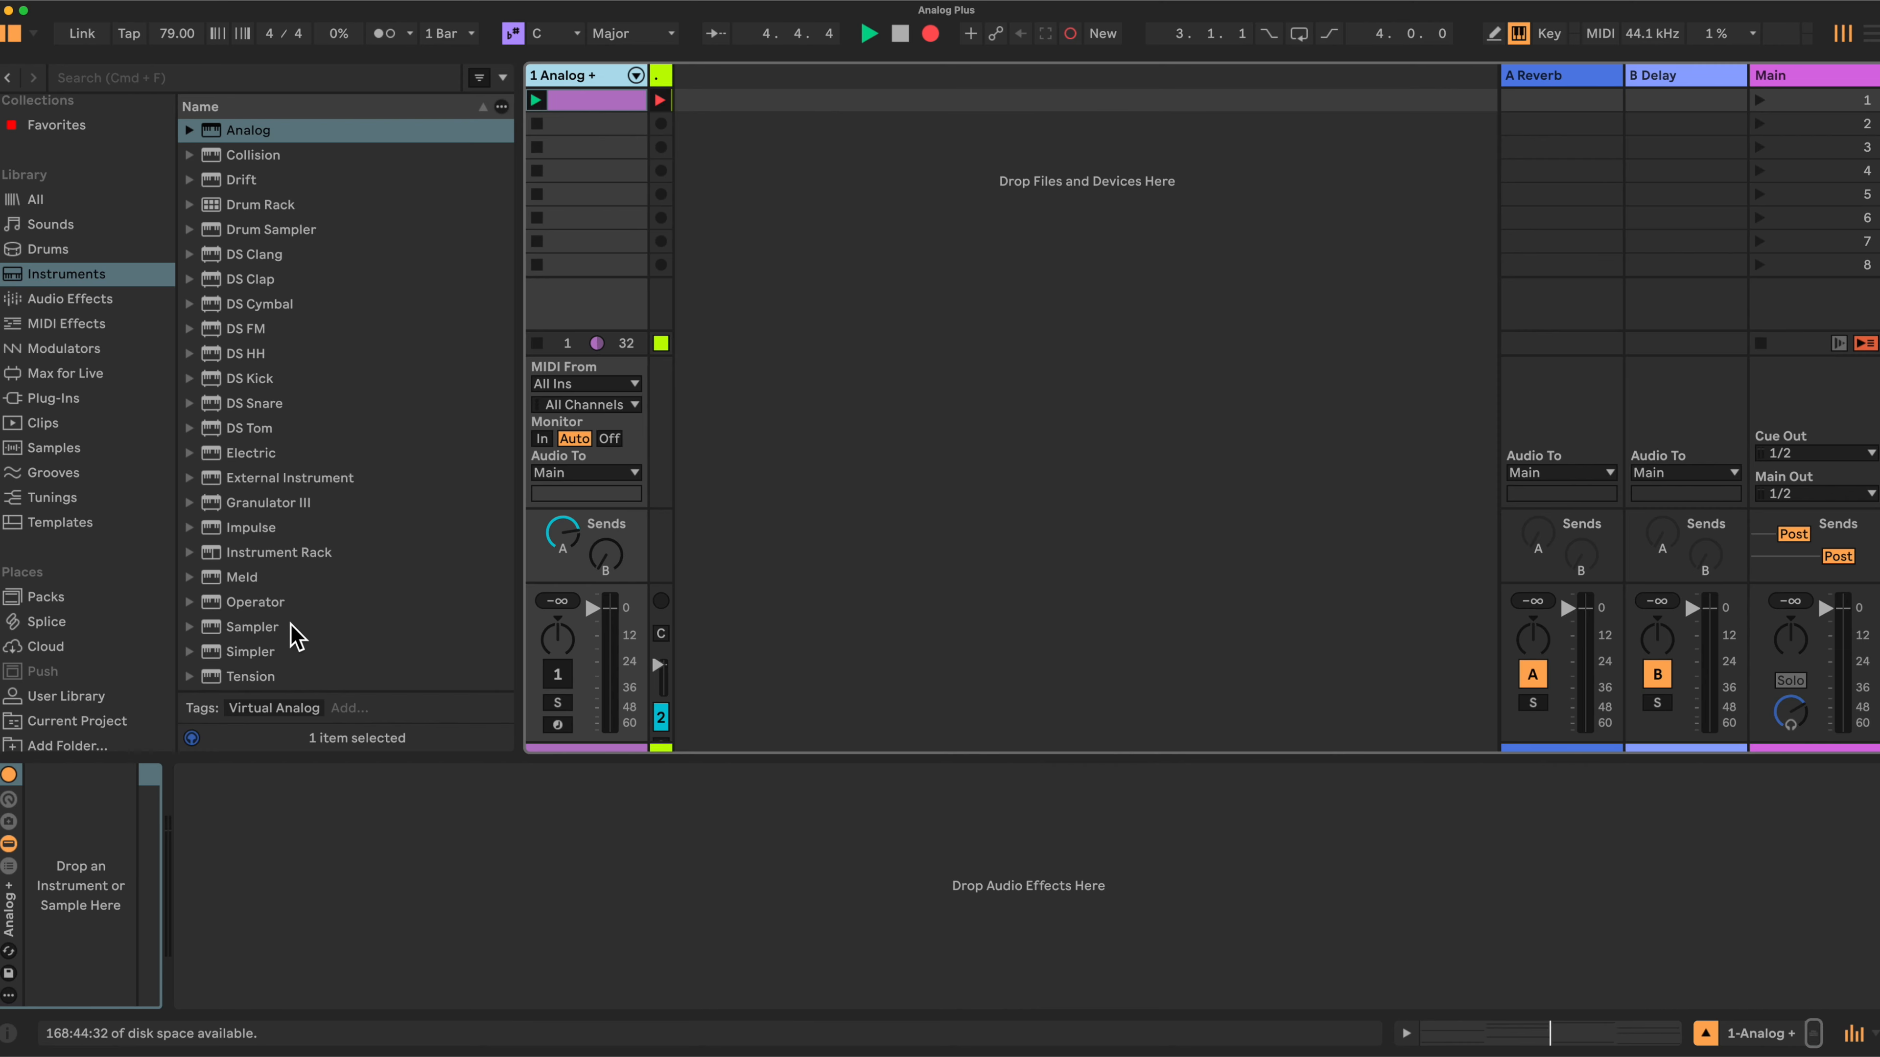
- Add an Instrument Rack to the empty Analog + track and expand its macro controls to sixteen
left_click_drag(285, 552, 100, 892)
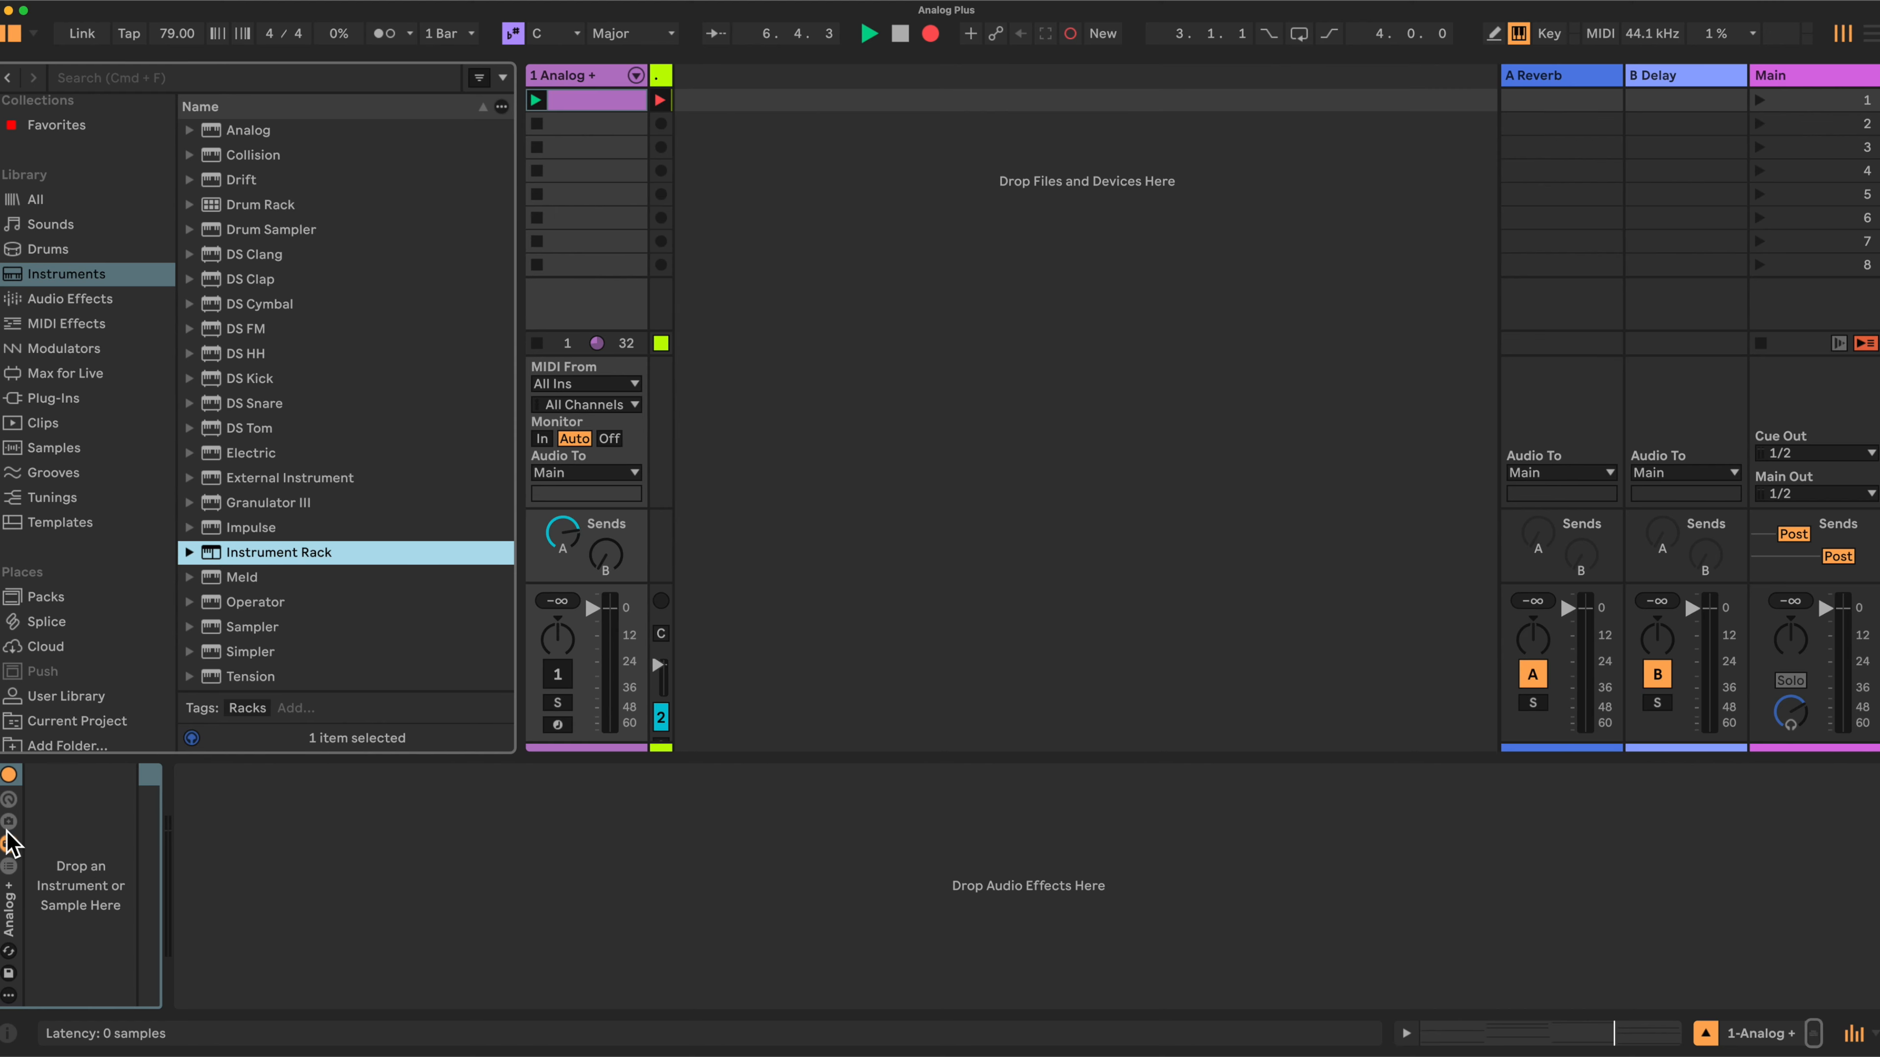
left_click(9, 800)
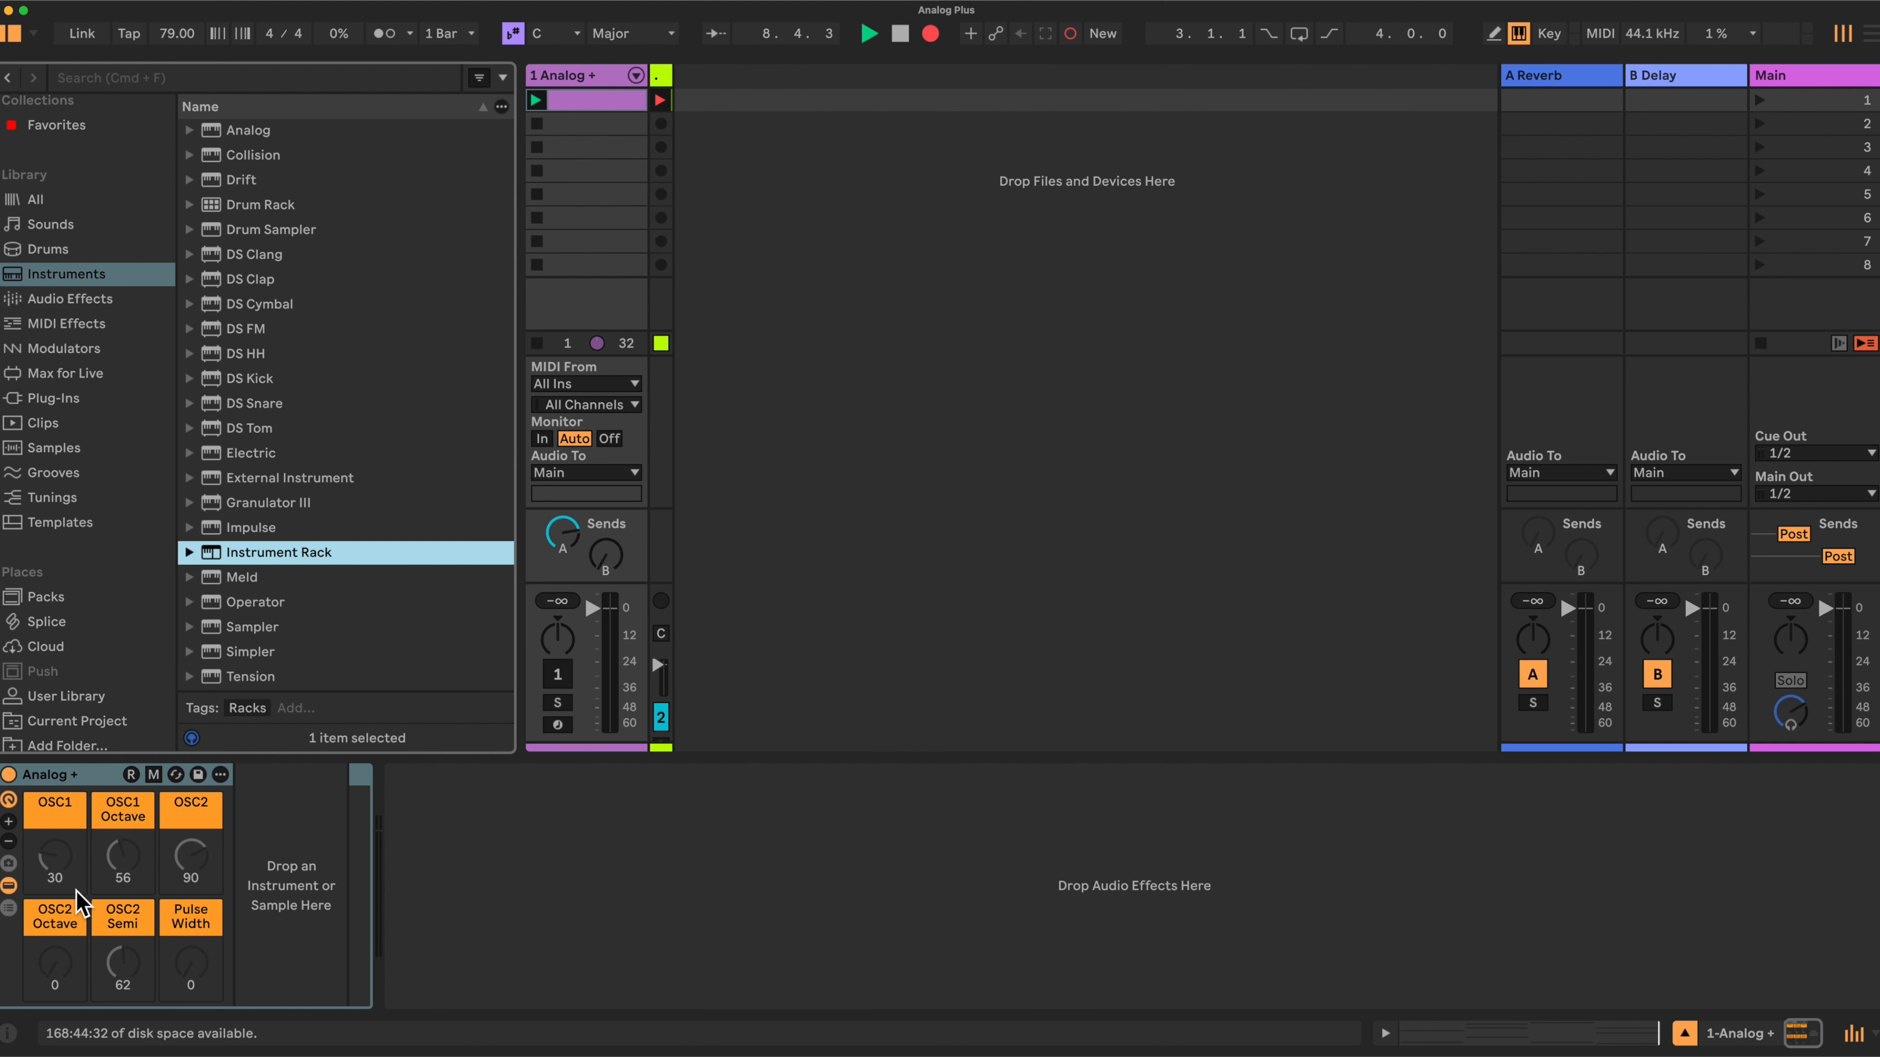
left_click(8, 821)
left_click(9, 821)
left_click(9, 821)
left_click(9, 820)
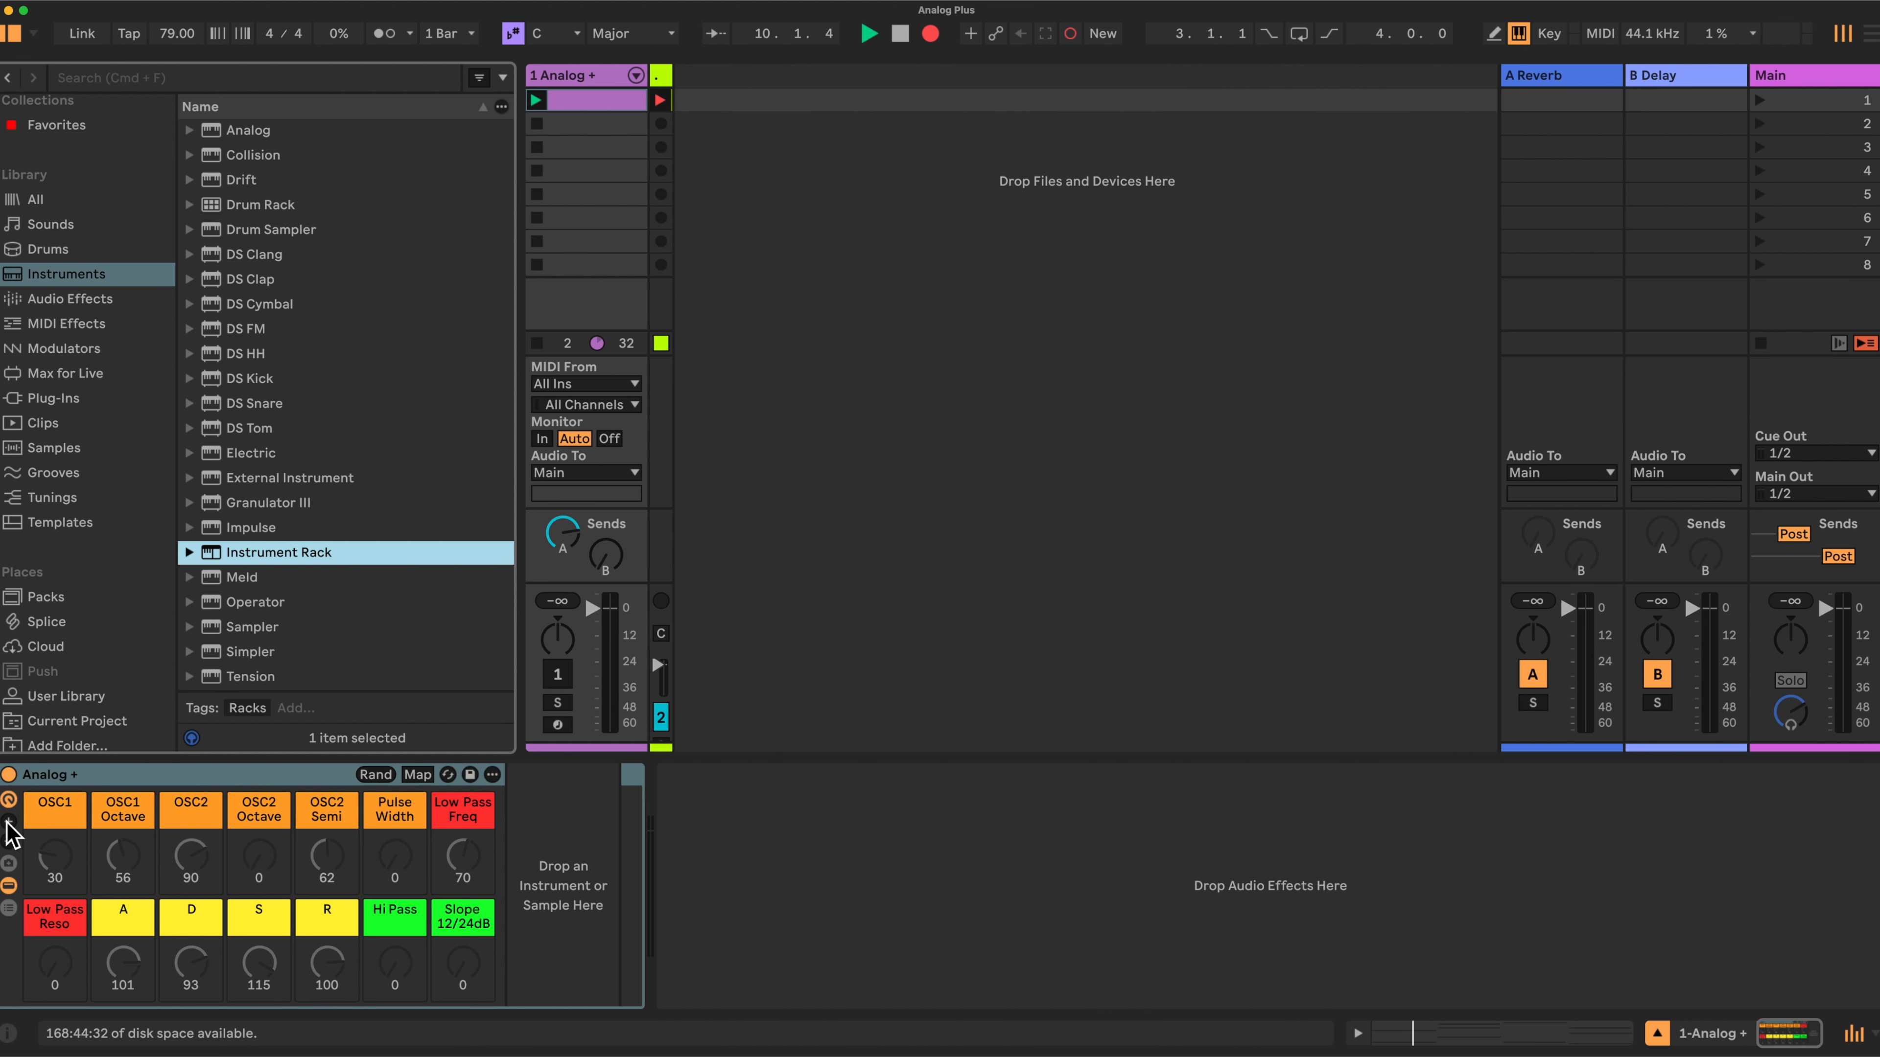
left_click(9, 821)
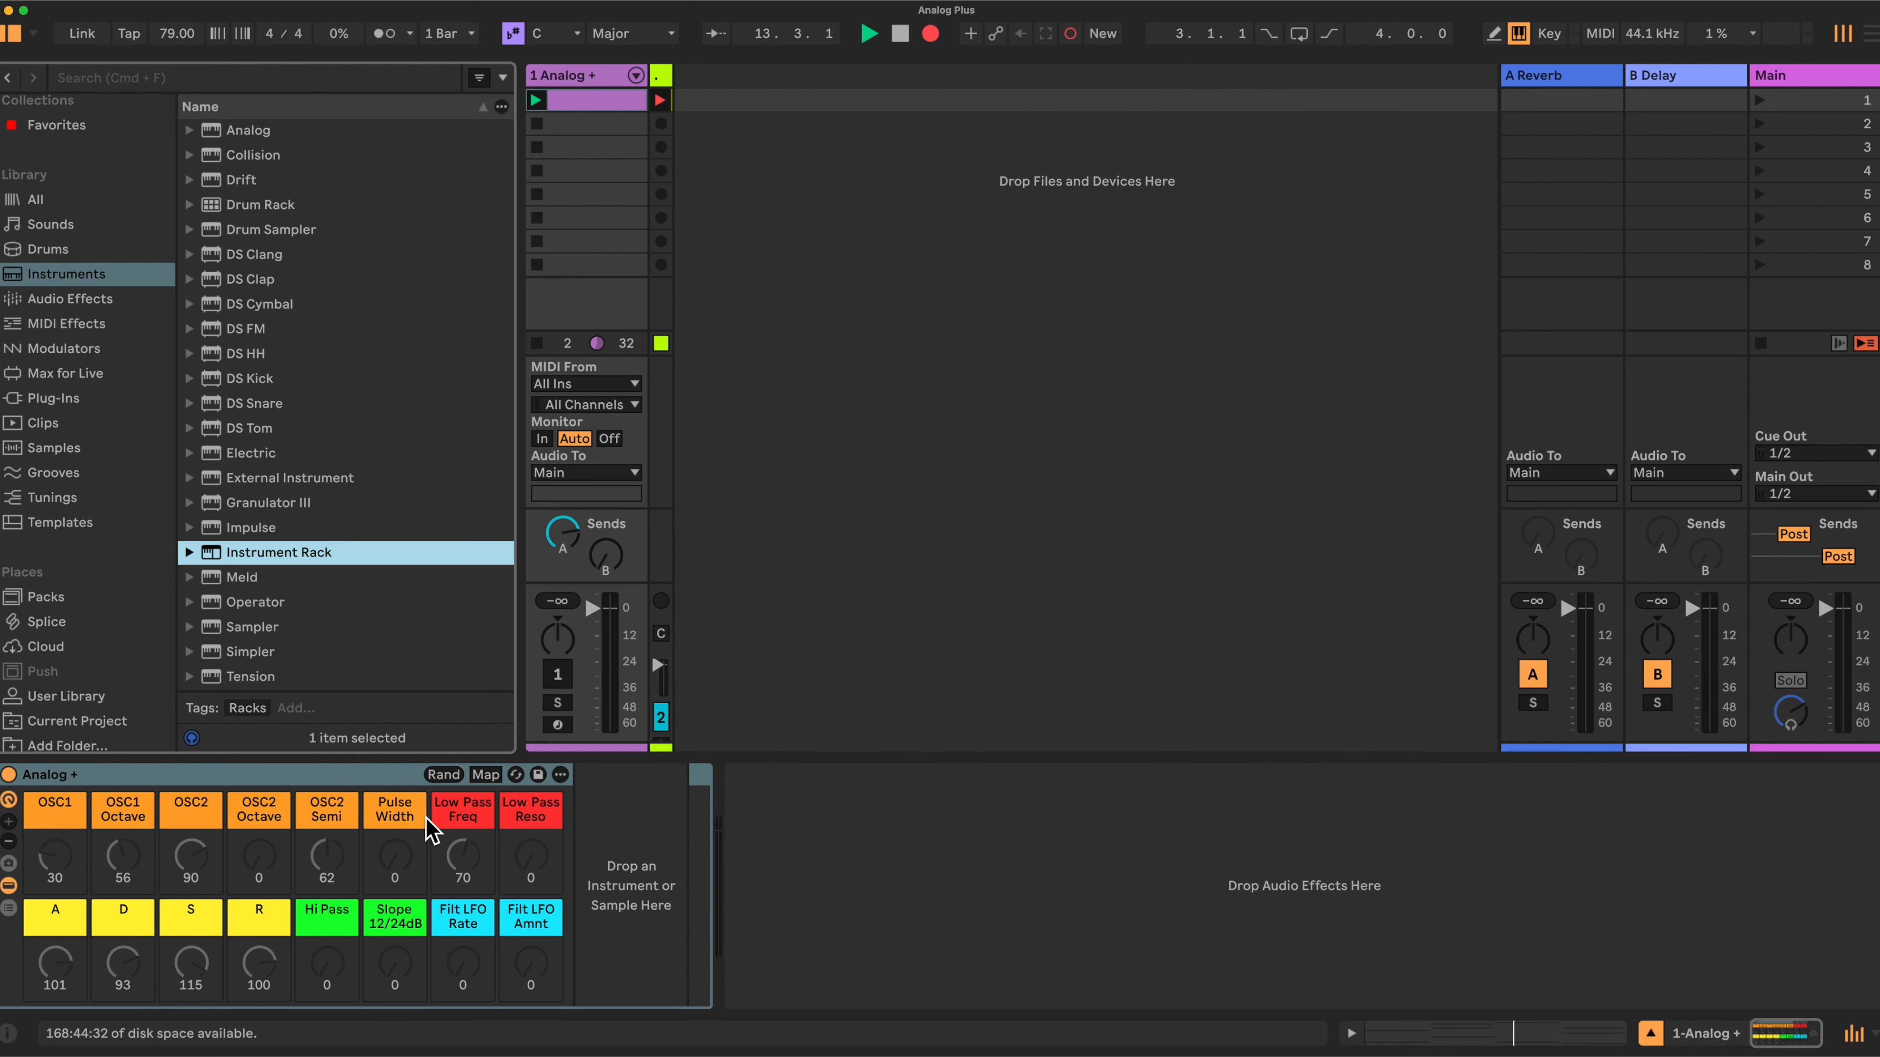
- Add an Analog instrument into the rack's device chain
right_click(54, 806)
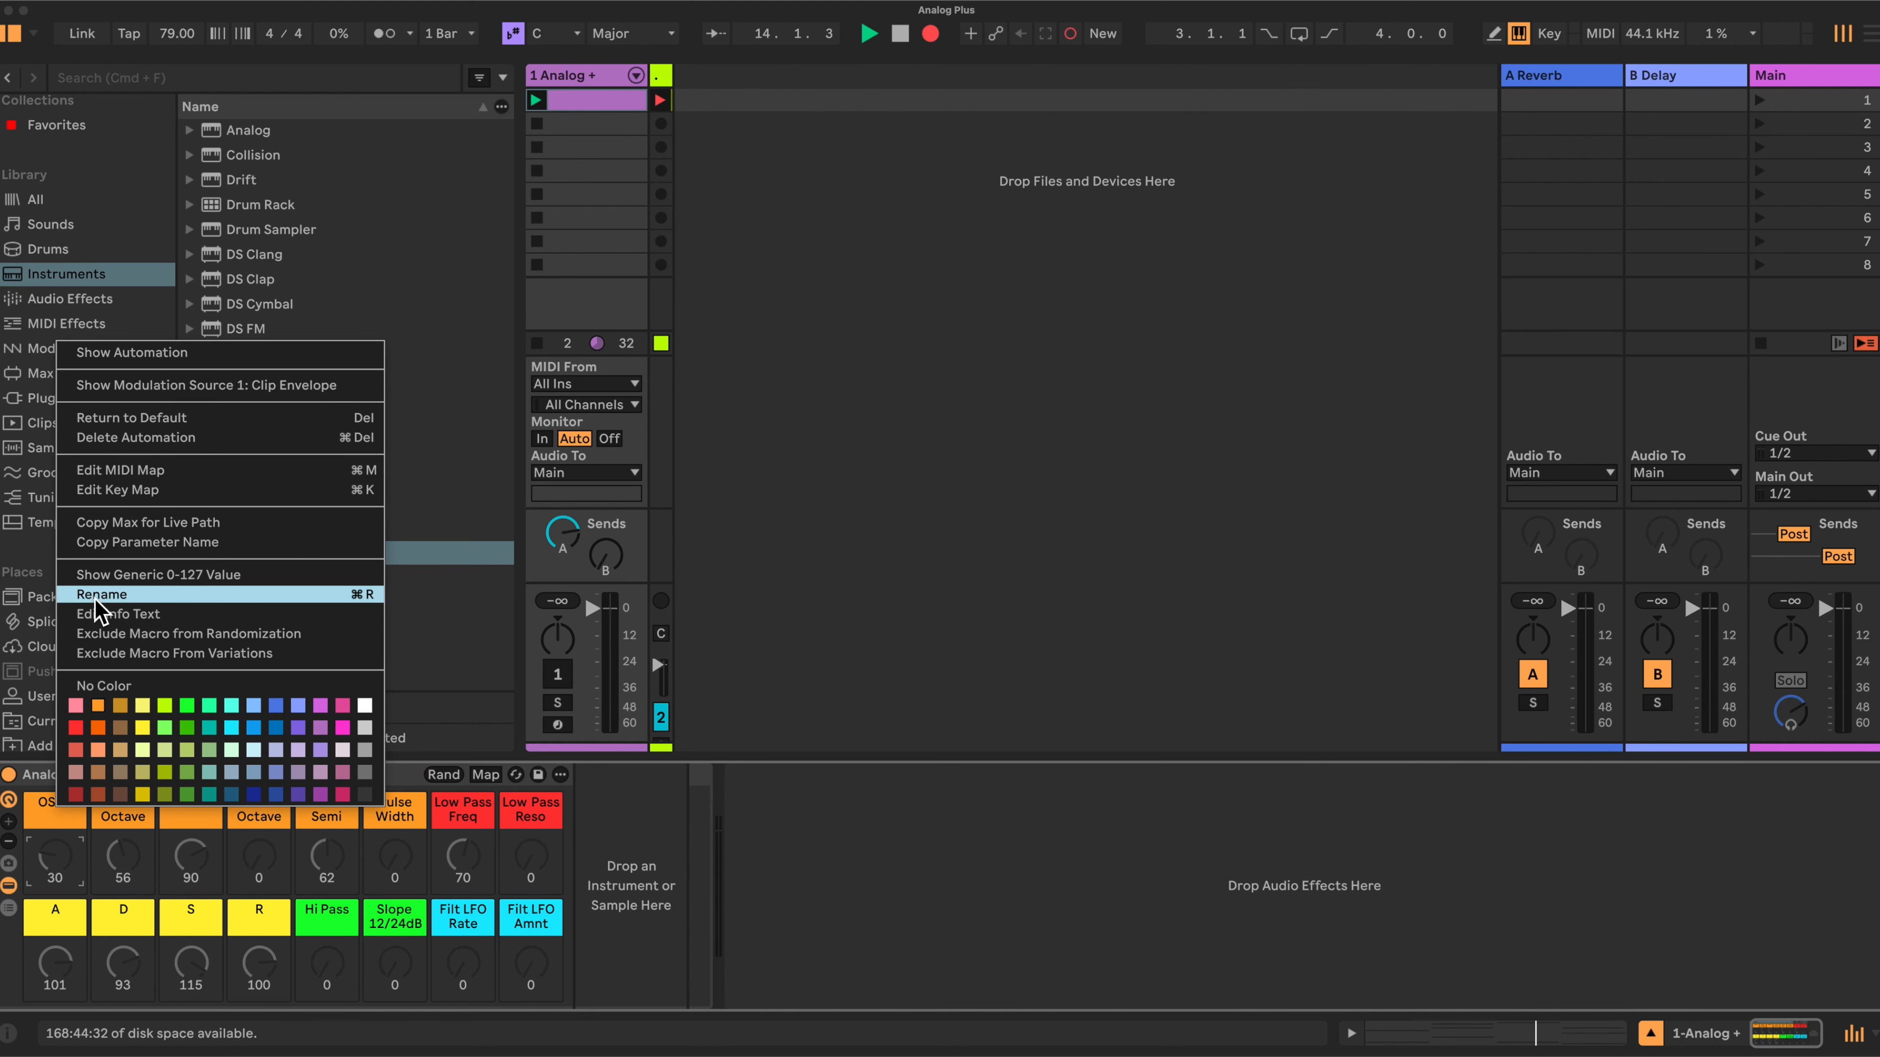
left_click(397, 776)
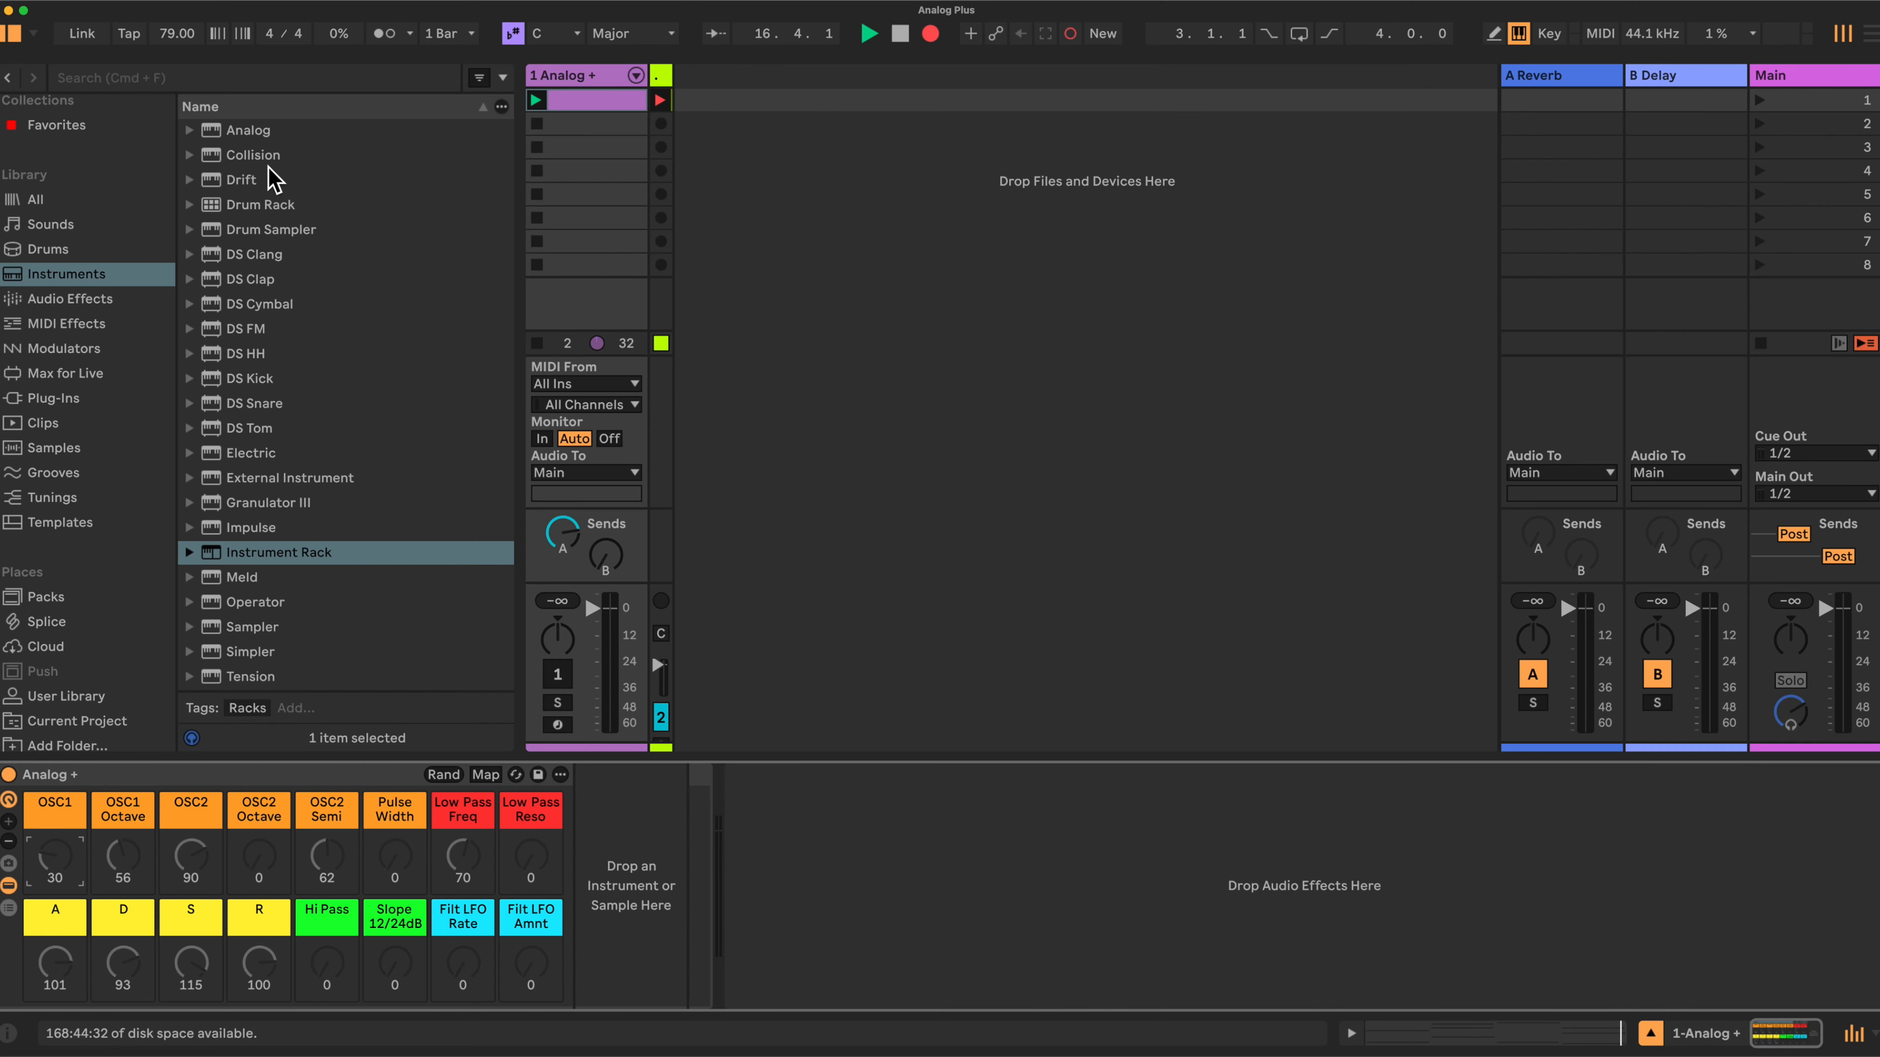
left_click_drag(248, 130, 597, 848)
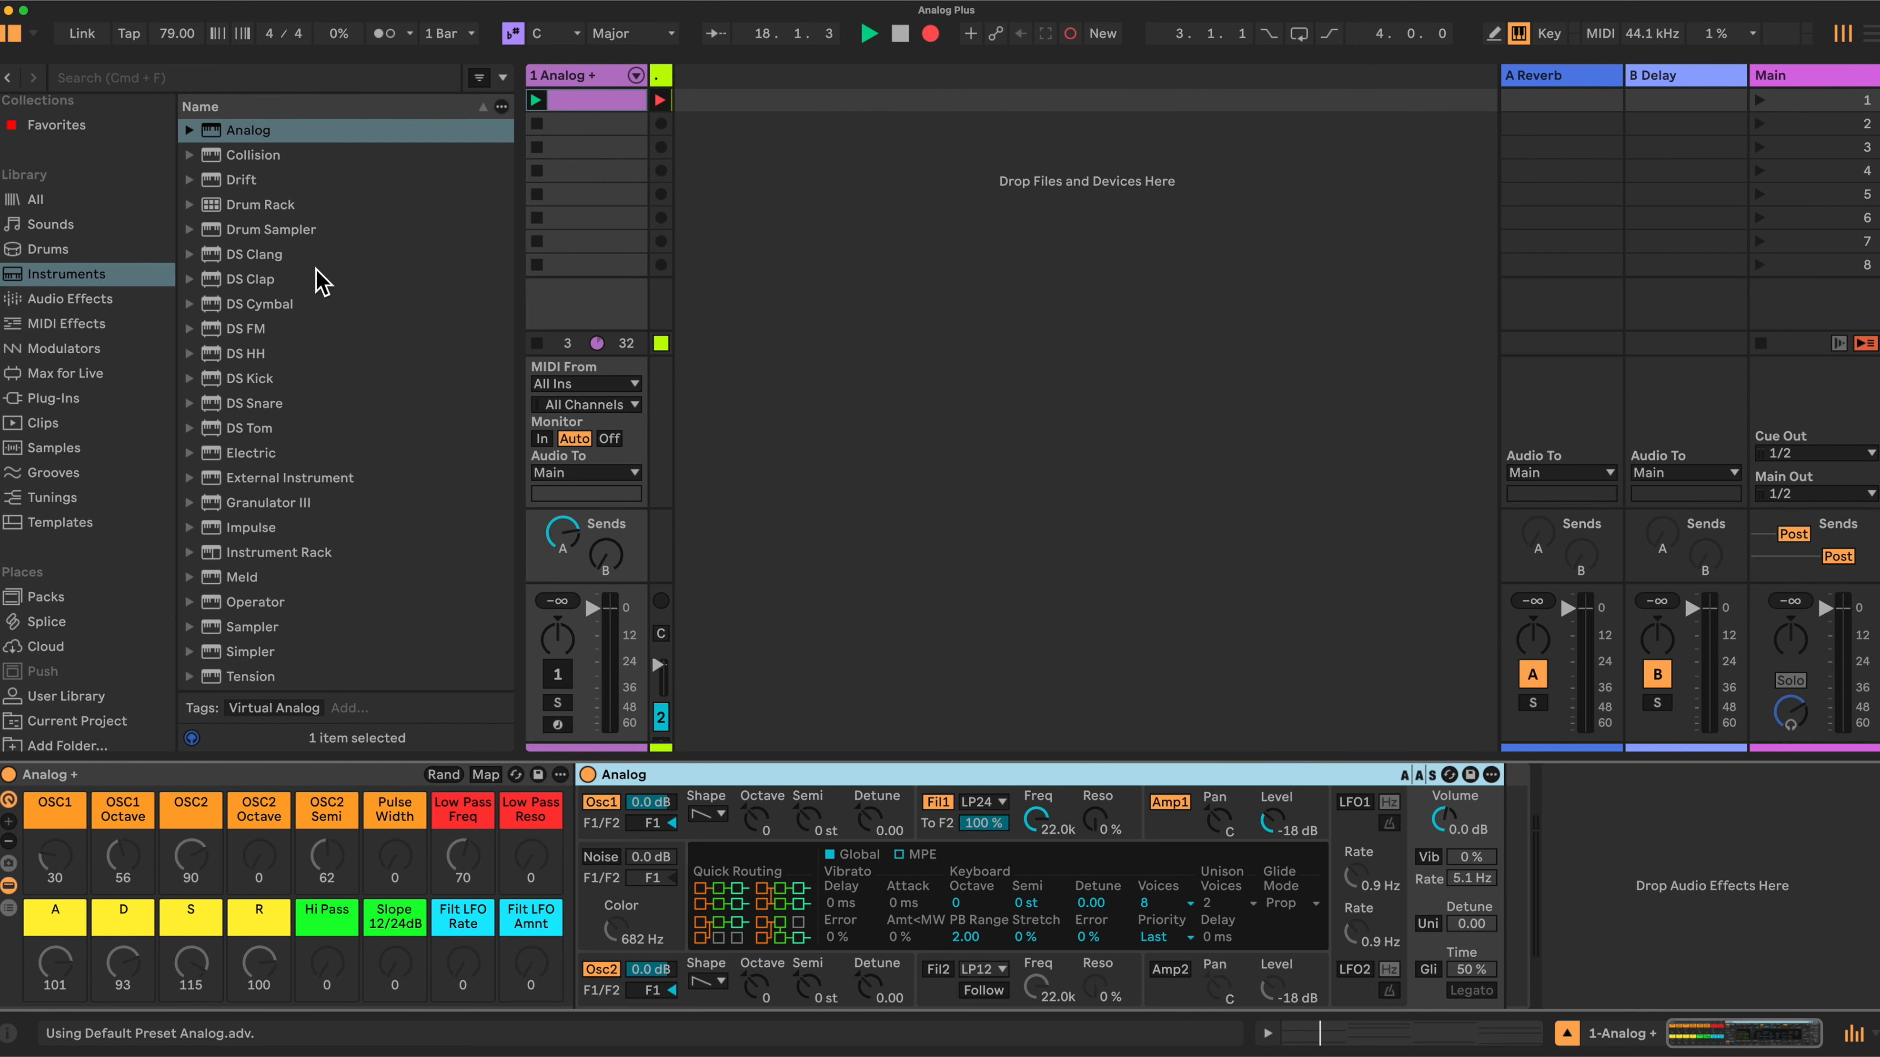
- Add two Auto Filter effects after the Analog instrument inside the rack
left_click(69, 299)
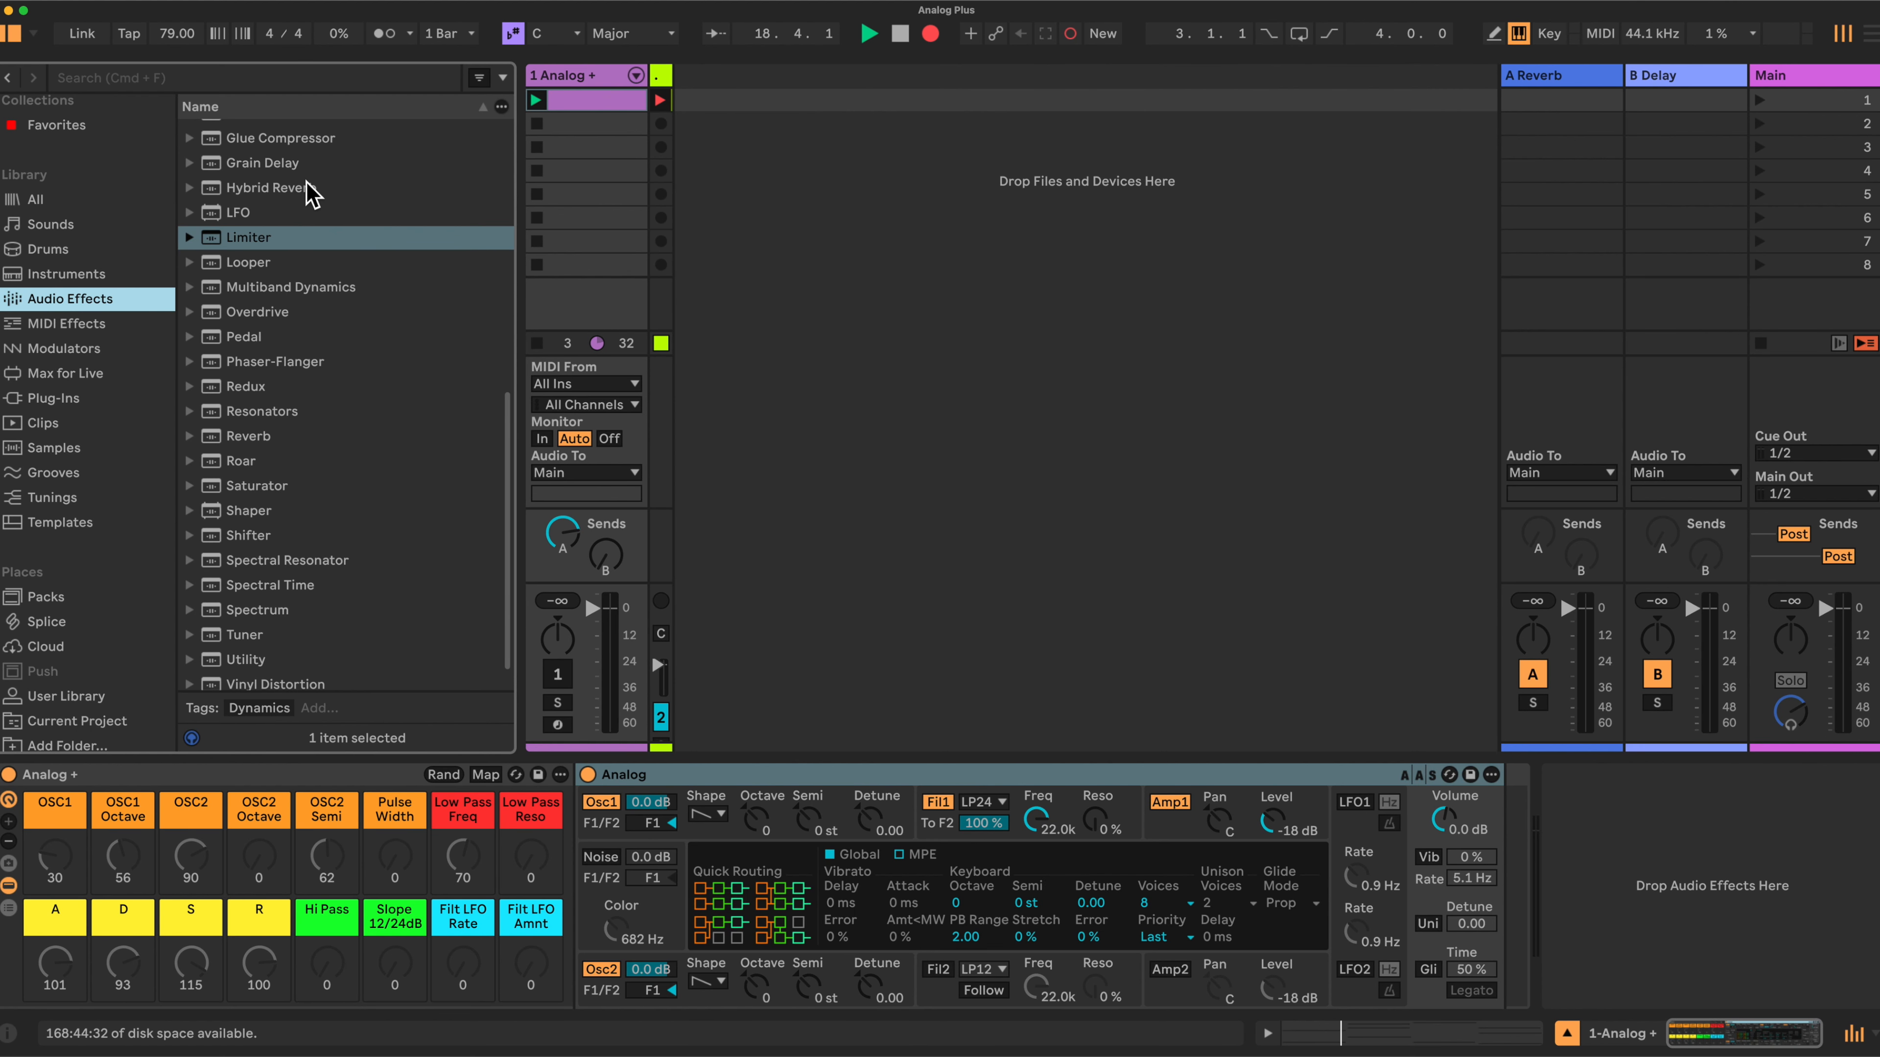
scroll(311, 194, "down", 3)
scroll(307, 185, "up", 3)
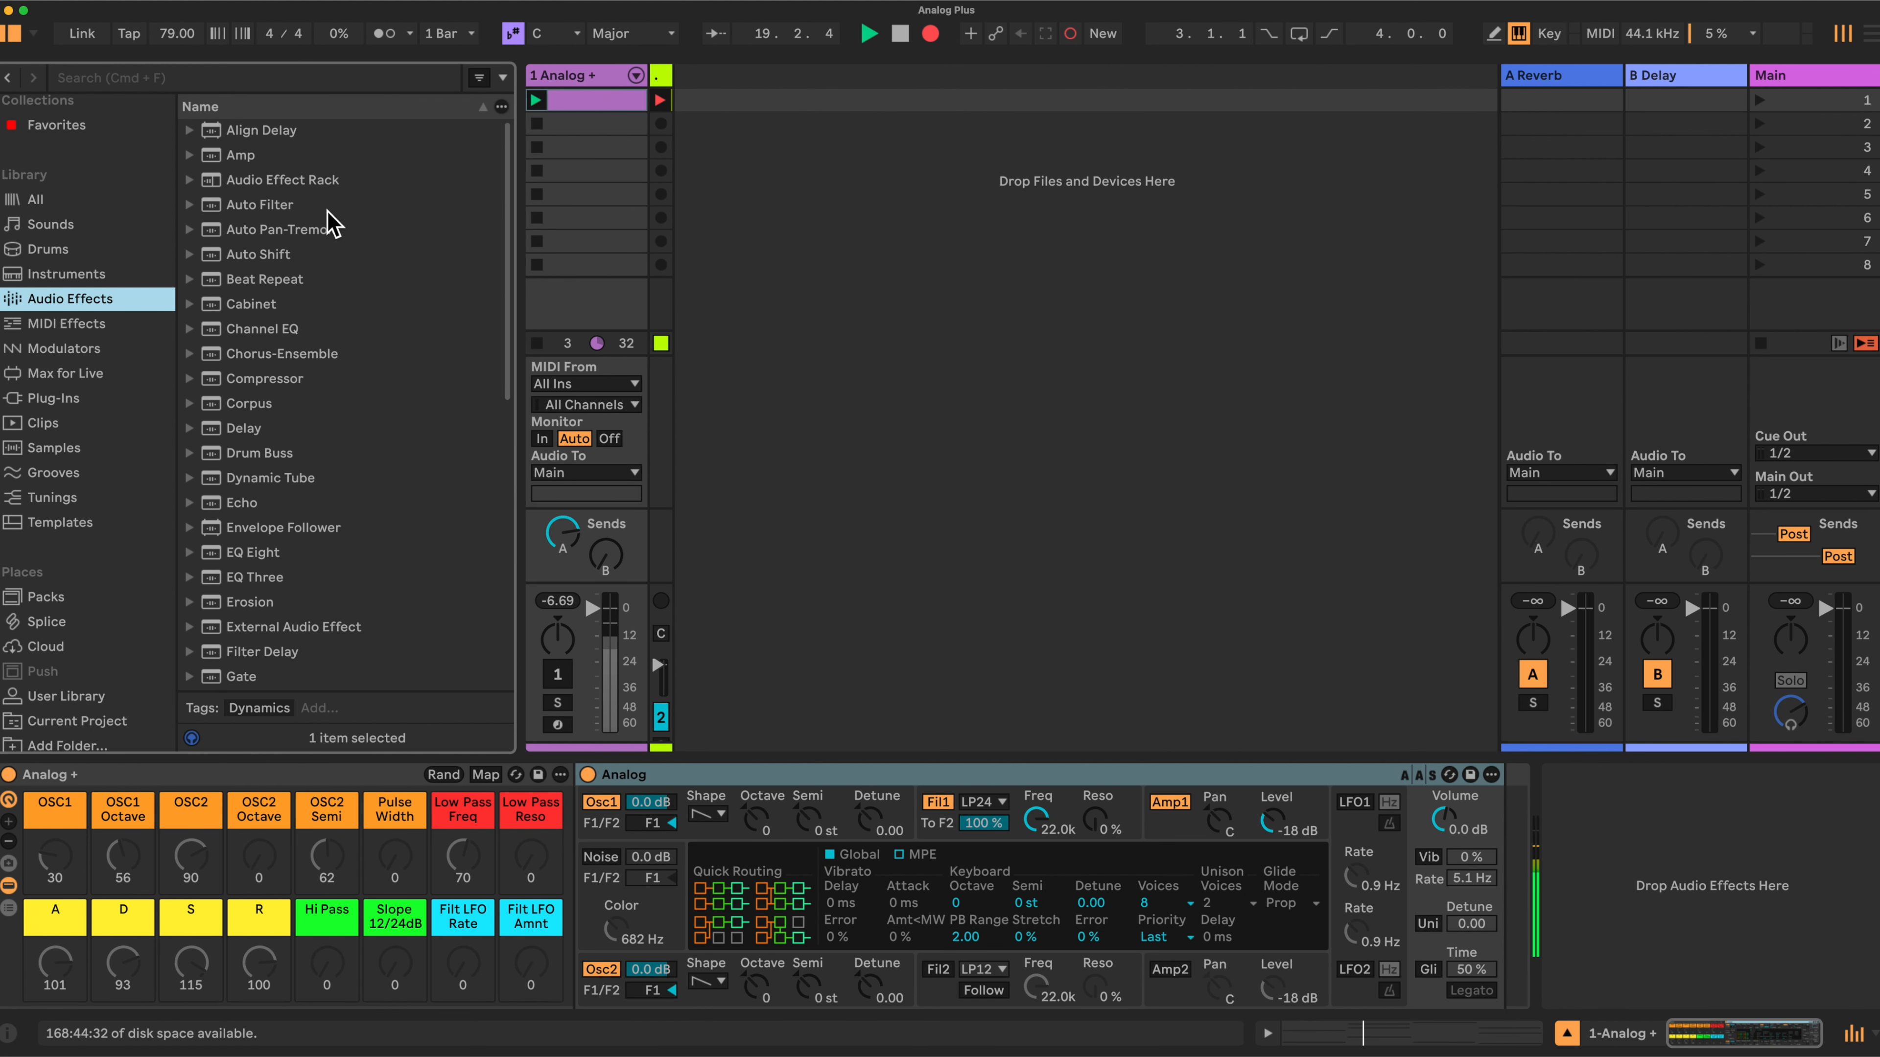
left_click(255, 208)
left_click_drag(254, 215, 1499, 858)
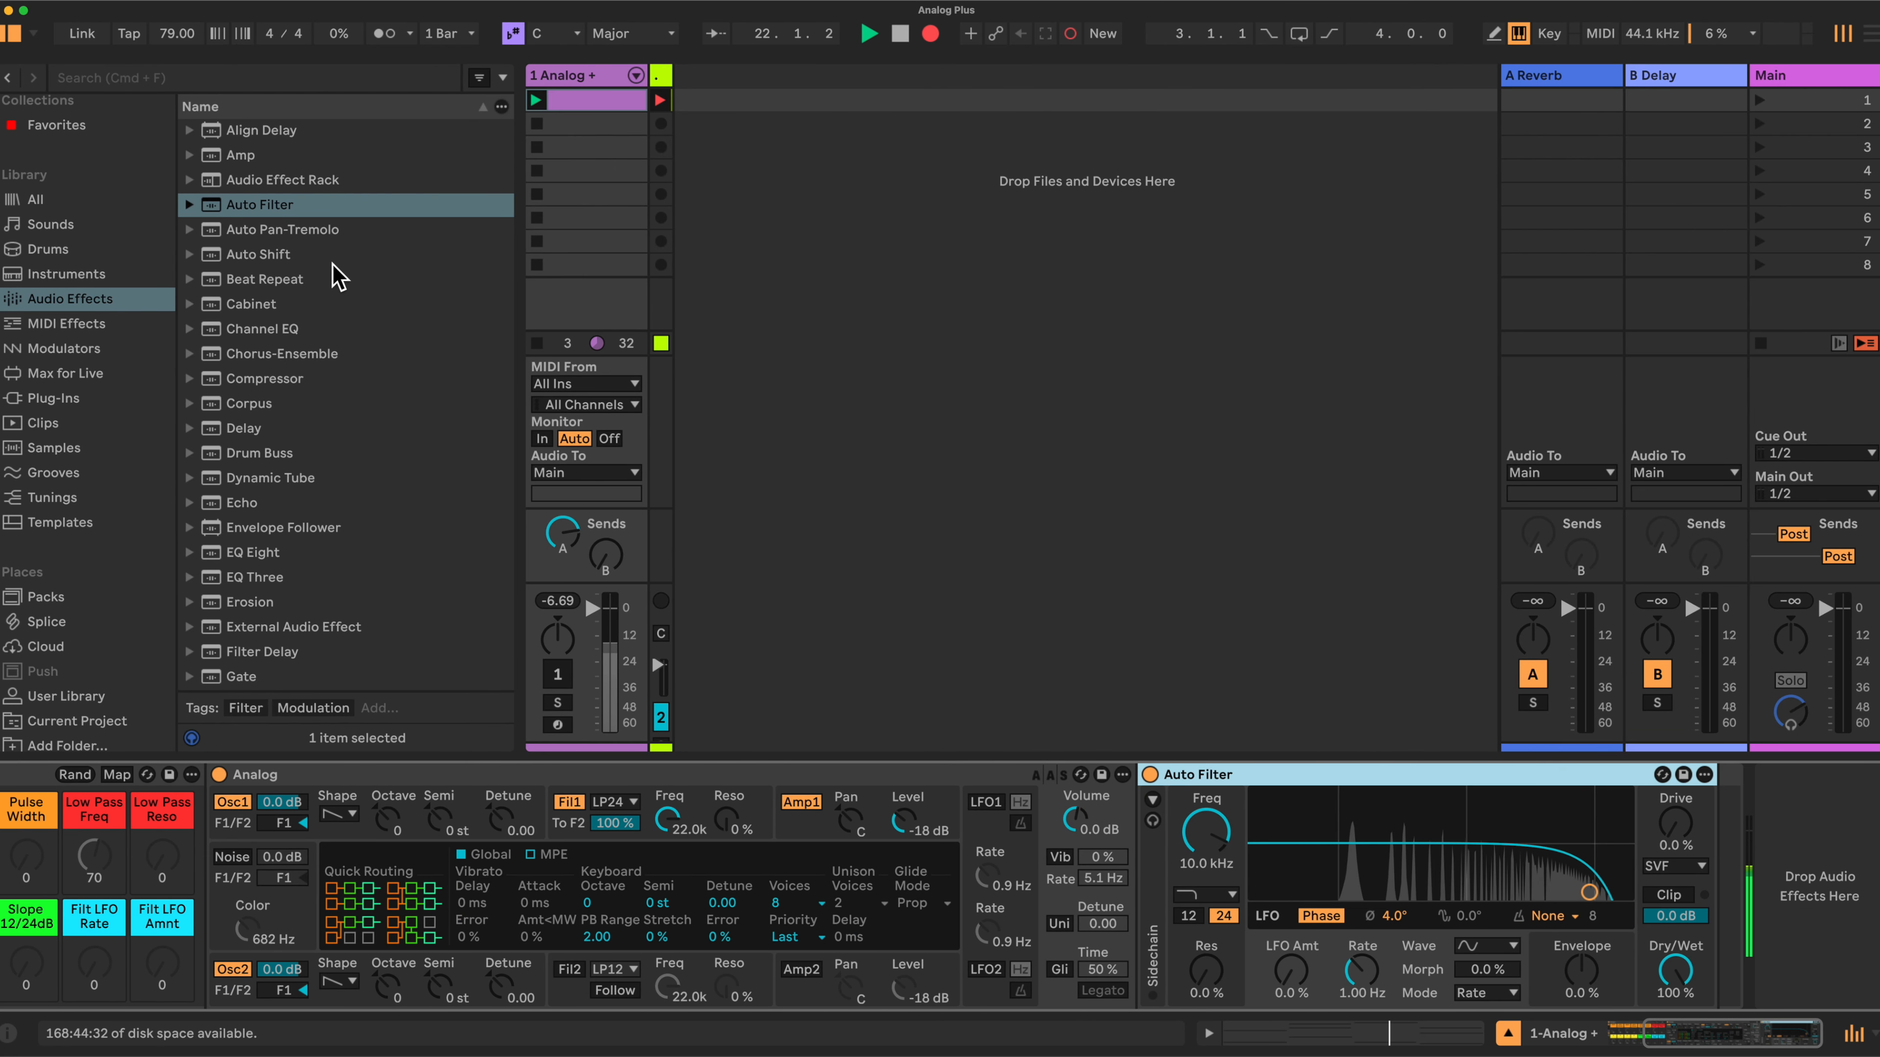
left_click_drag(245, 204, 1720, 844)
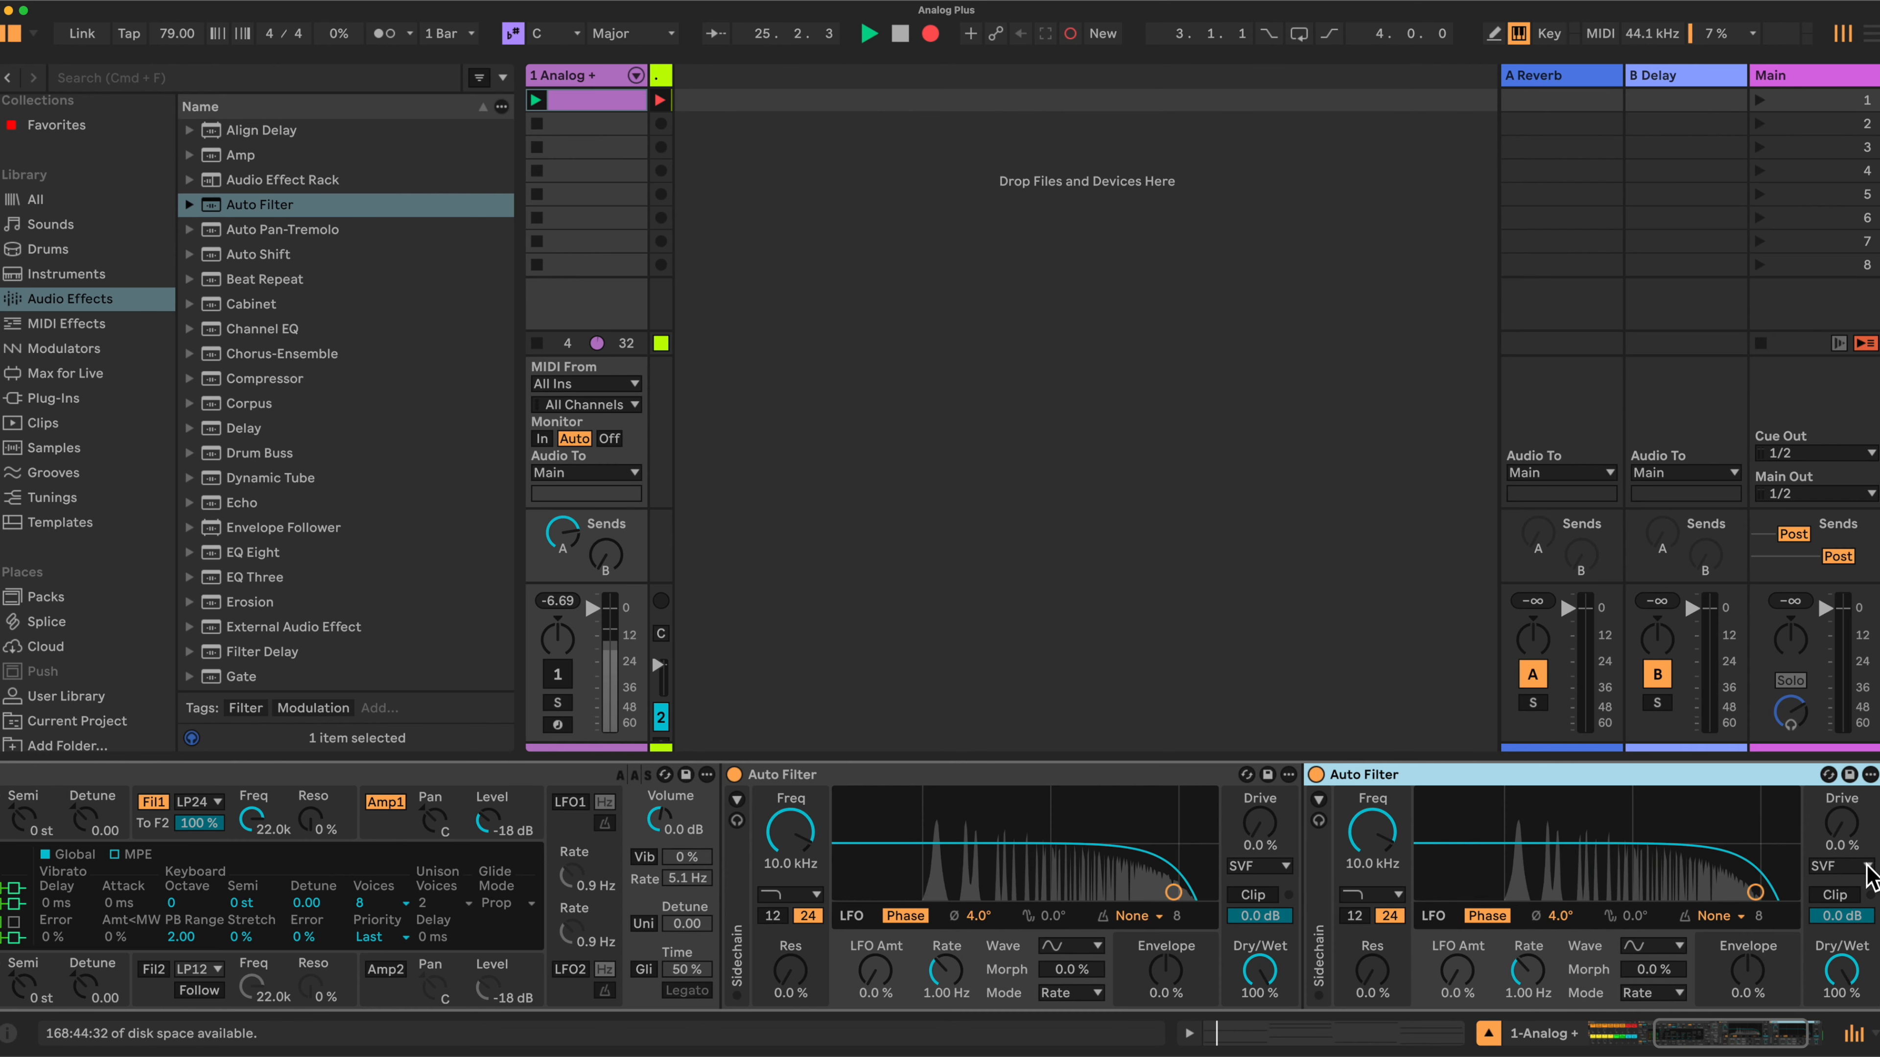
- Set the circuit type of both Auto Filters to MS2
left_click(1865, 868)
left_click(1836, 931)
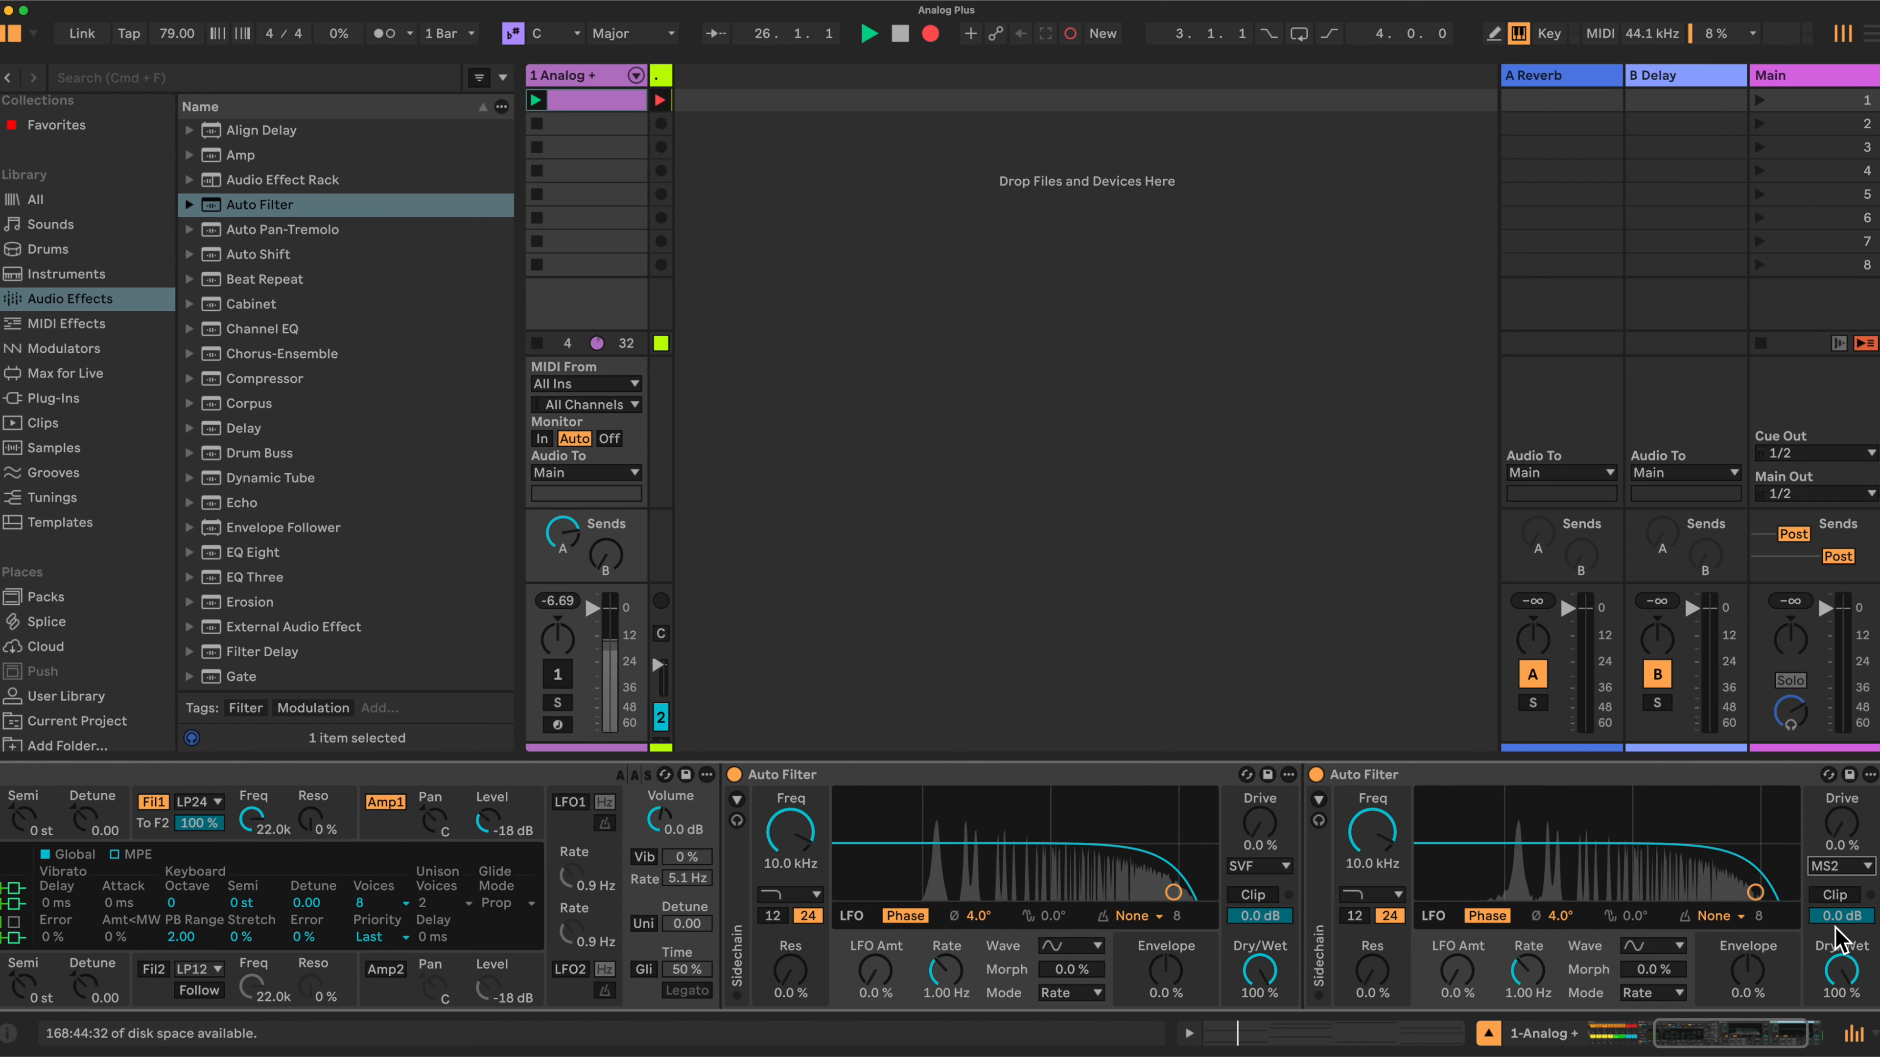
left_click(1287, 868)
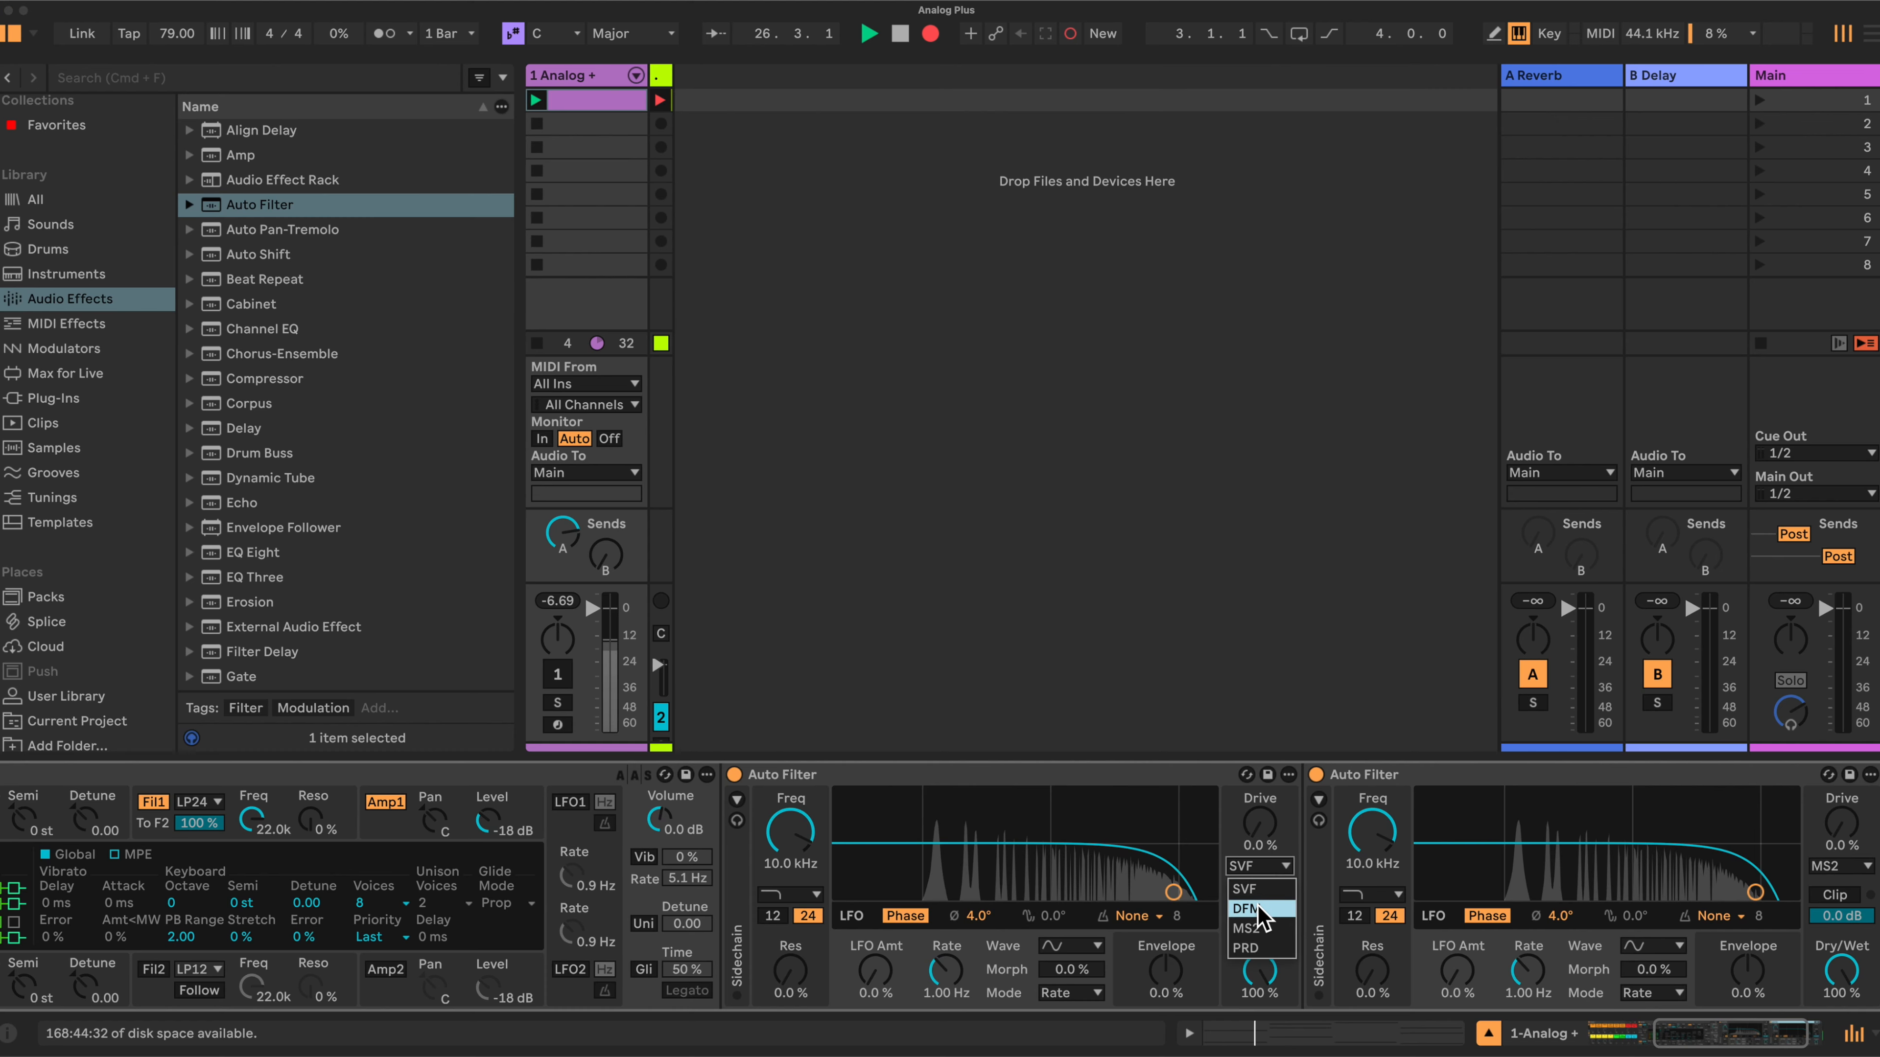
left_click(1255, 932)
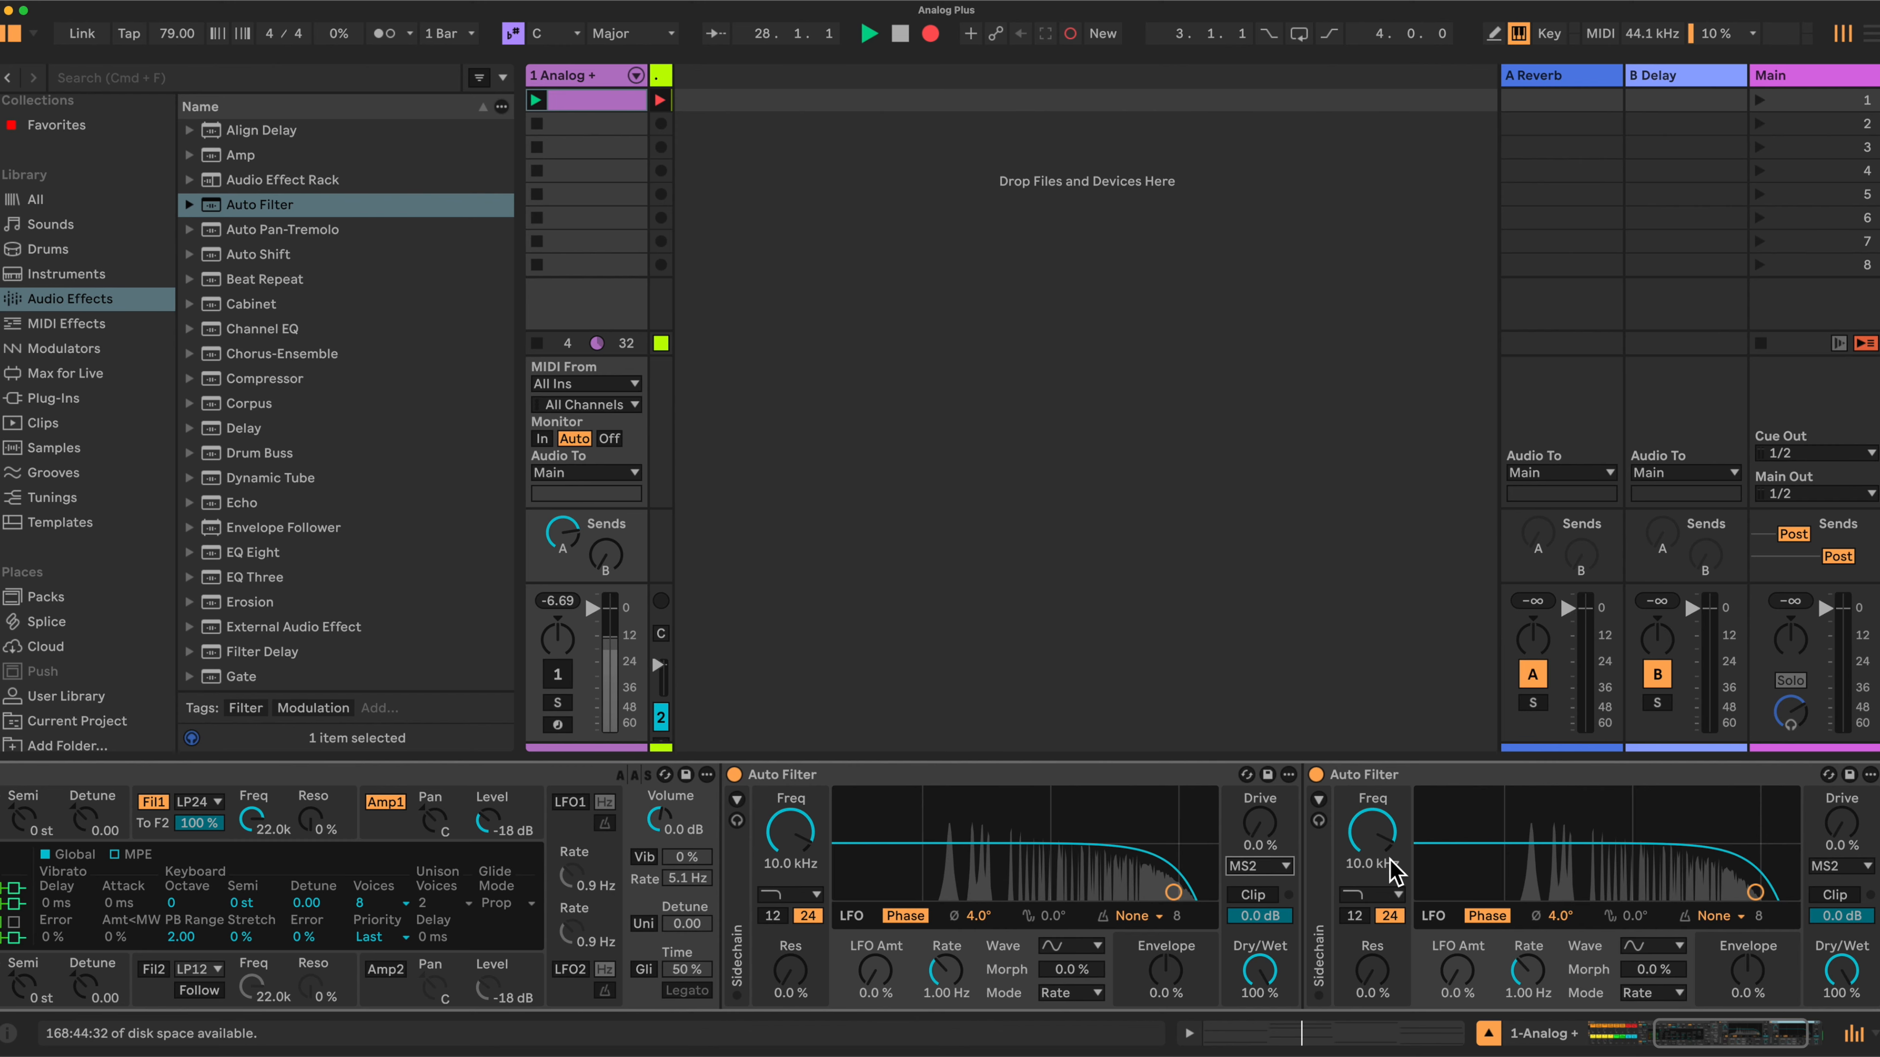
- Rename the second Auto Filter to Auto Filter Low Pass
right_click(1401, 774)
left_click(1447, 478)
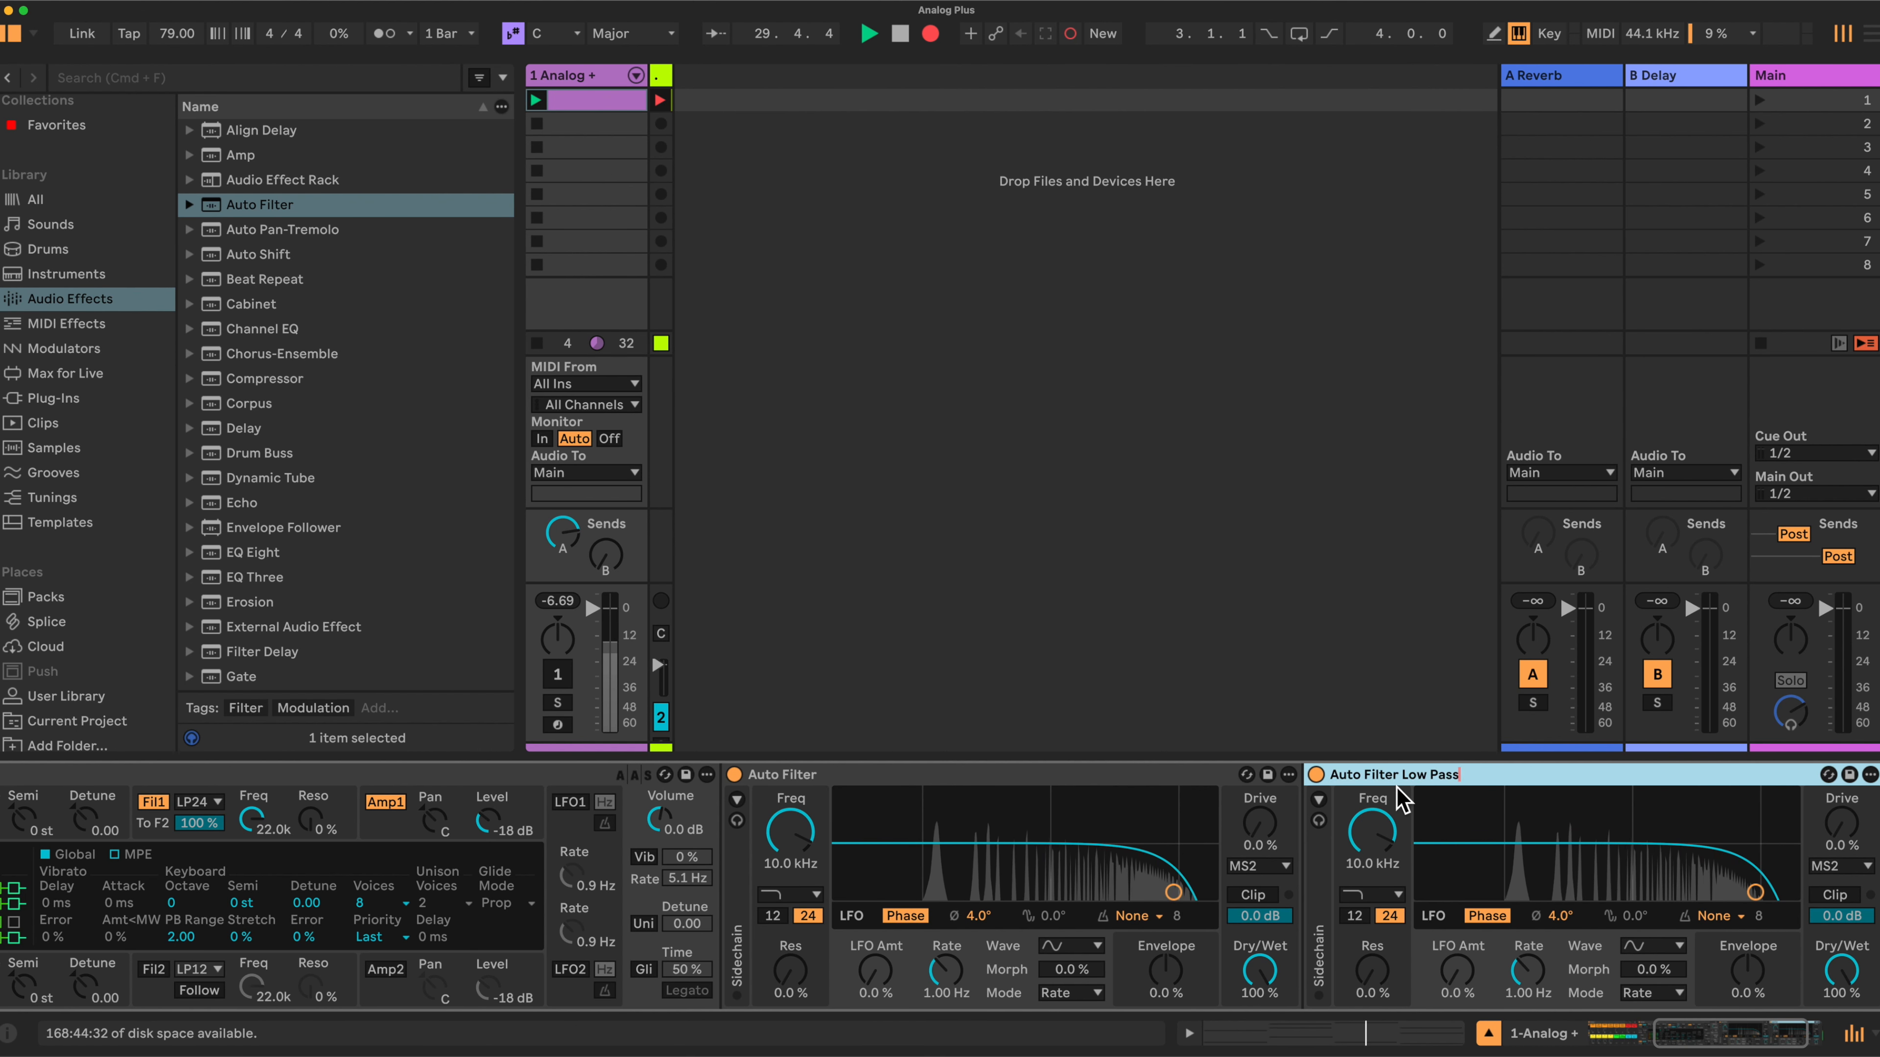
- Rename the first Auto Filter to Auto Filter Hi Pass
right_click(824, 774)
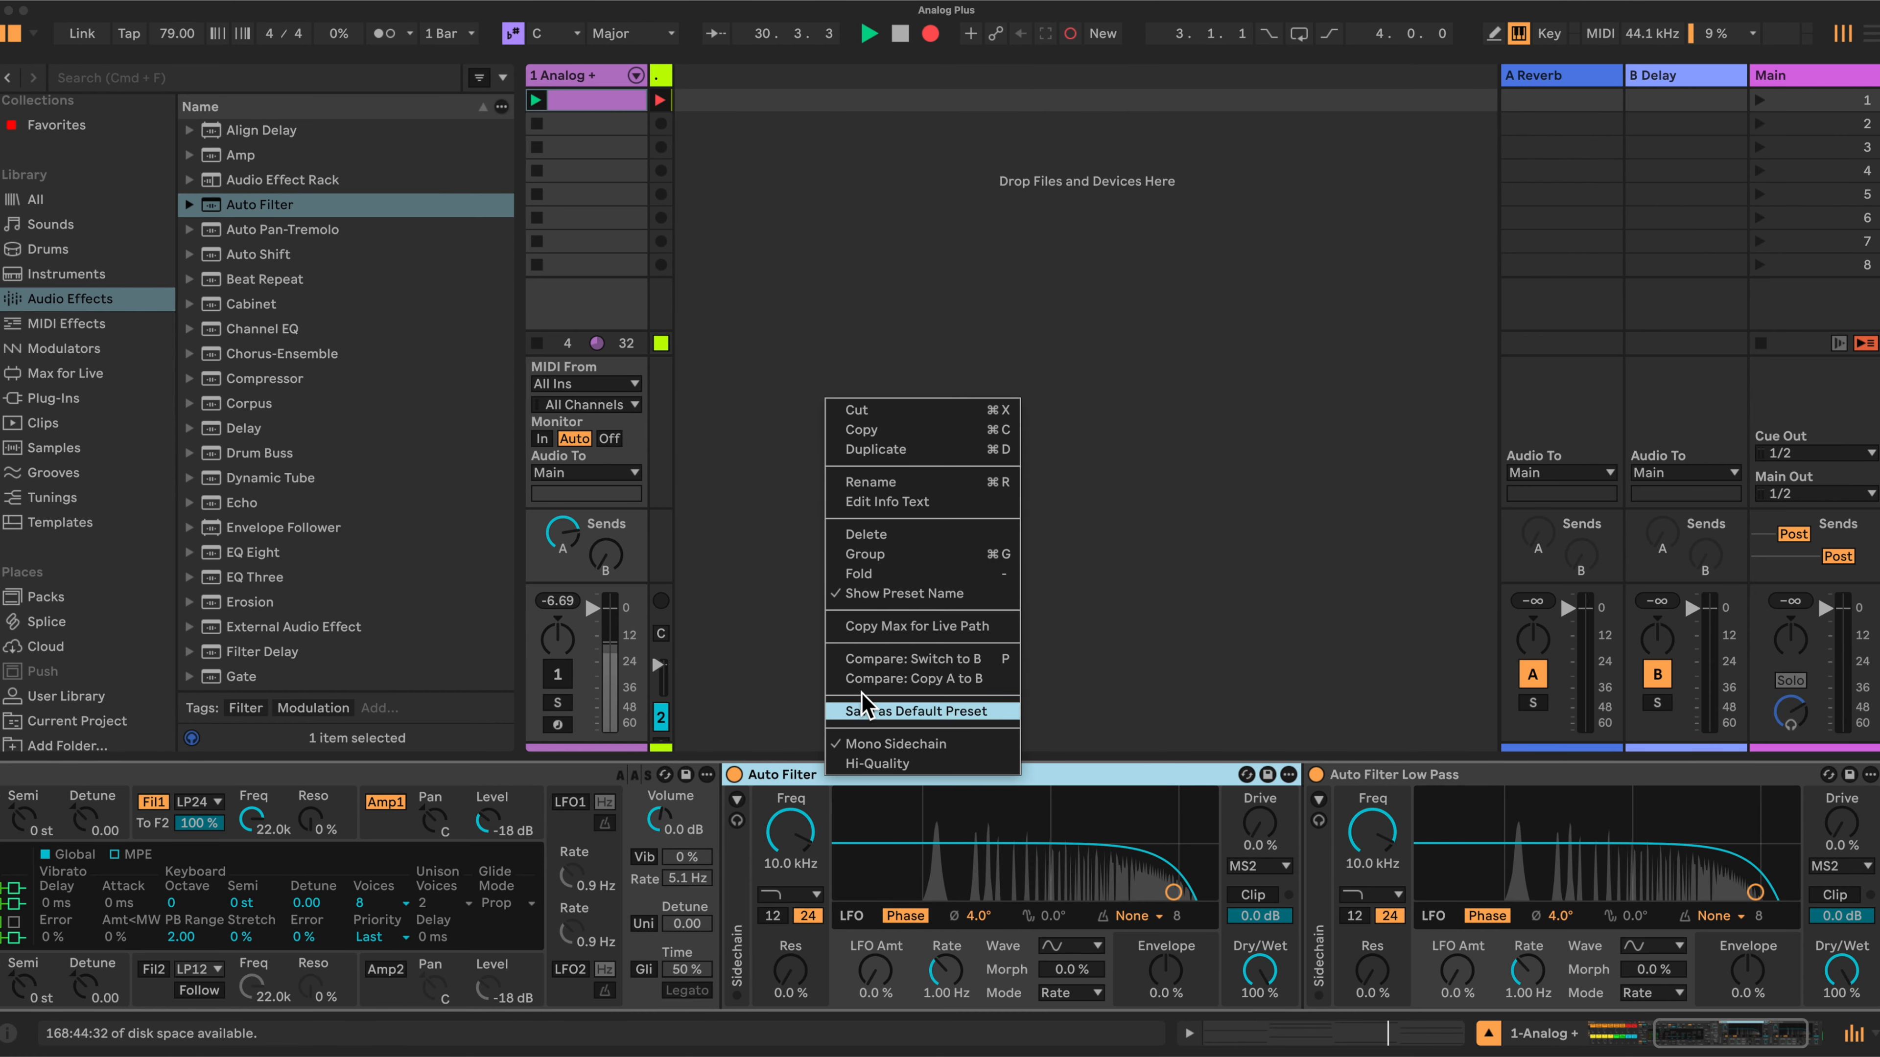
left_click(882, 484)
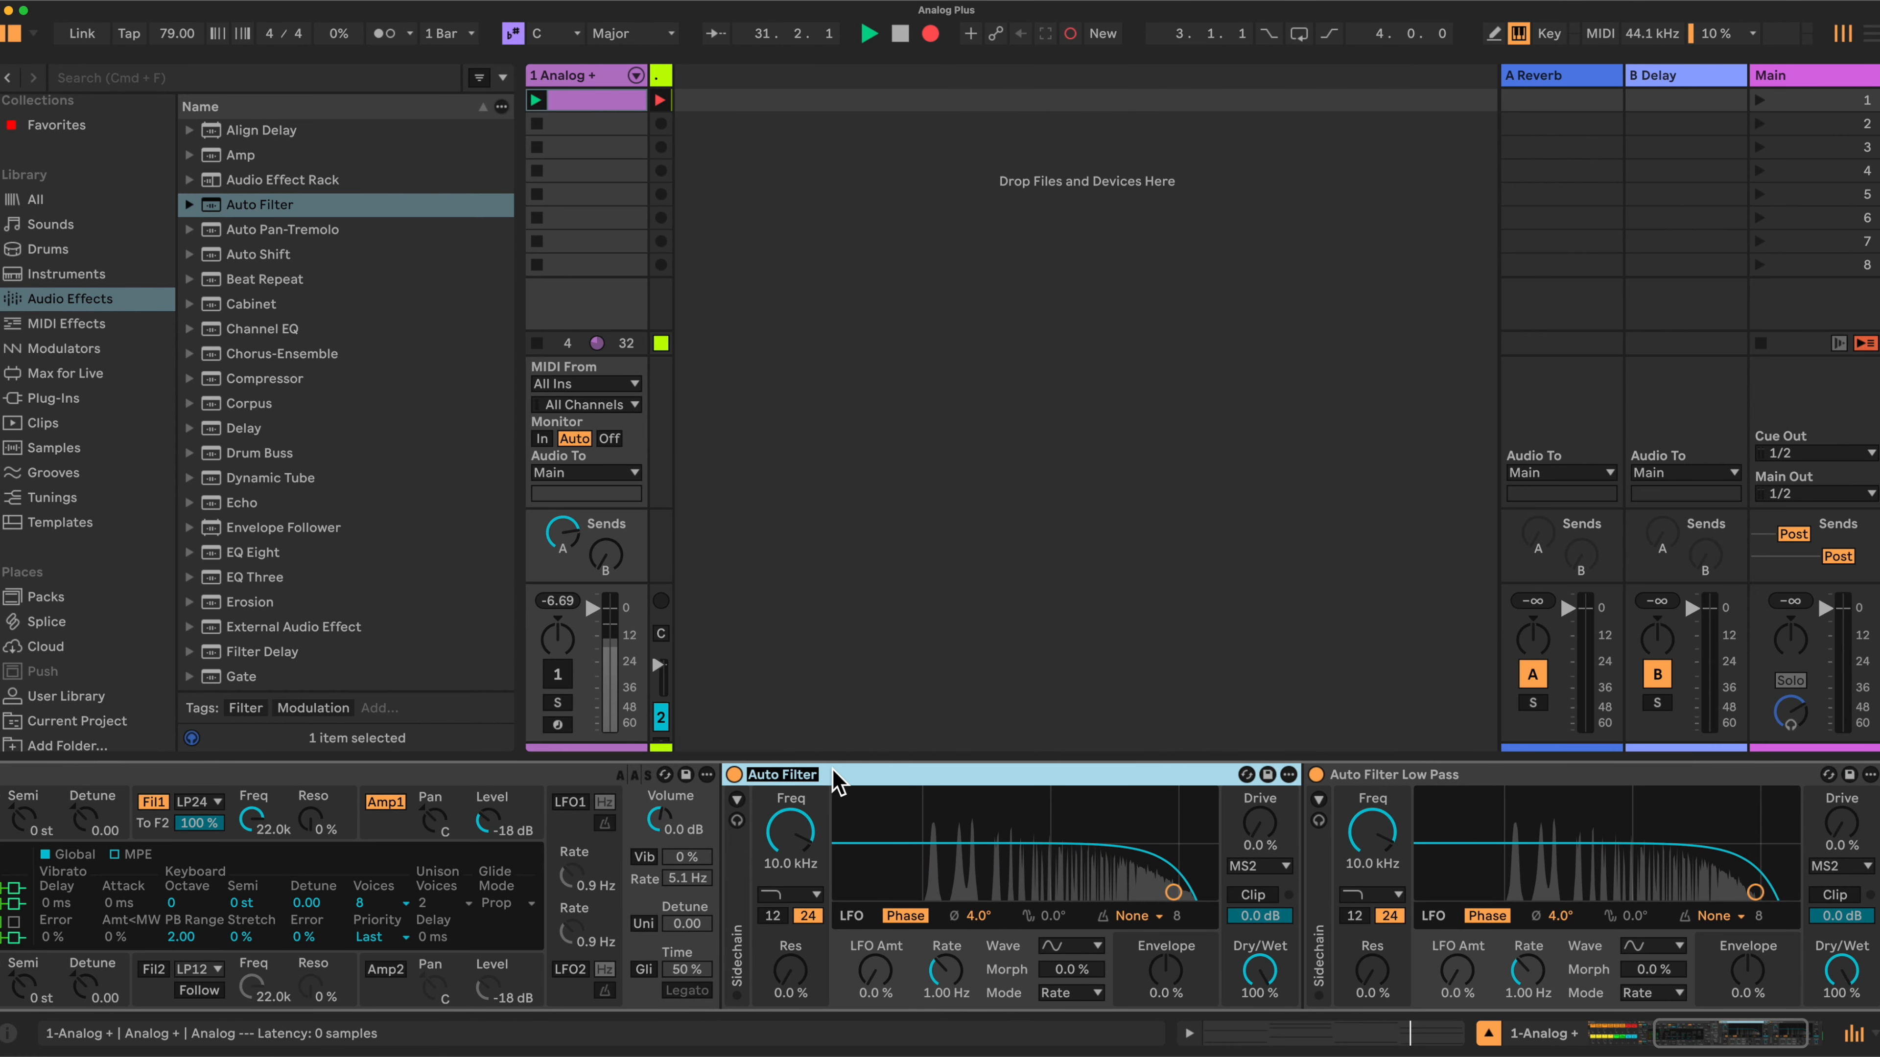
type("Hi Pass")
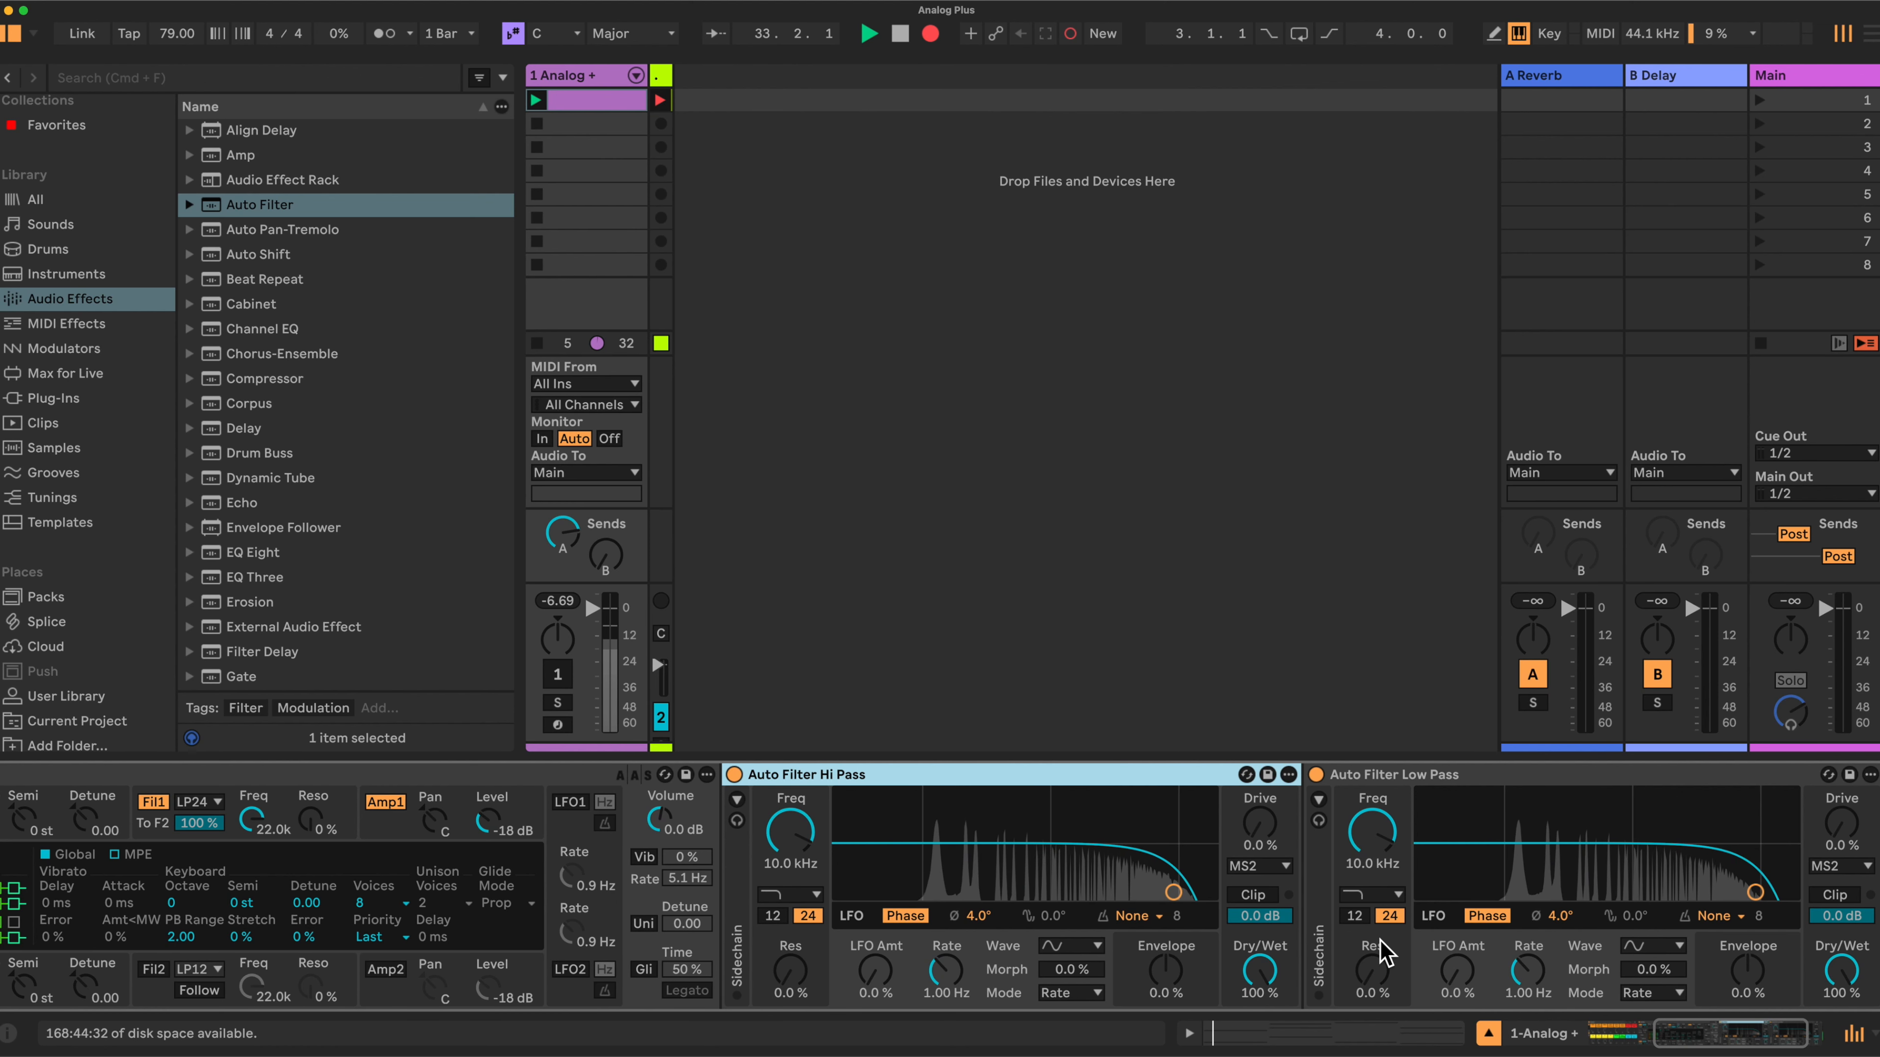
- Set the Auto Filter Low Pass filter type to Morph
left_click(1394, 896)
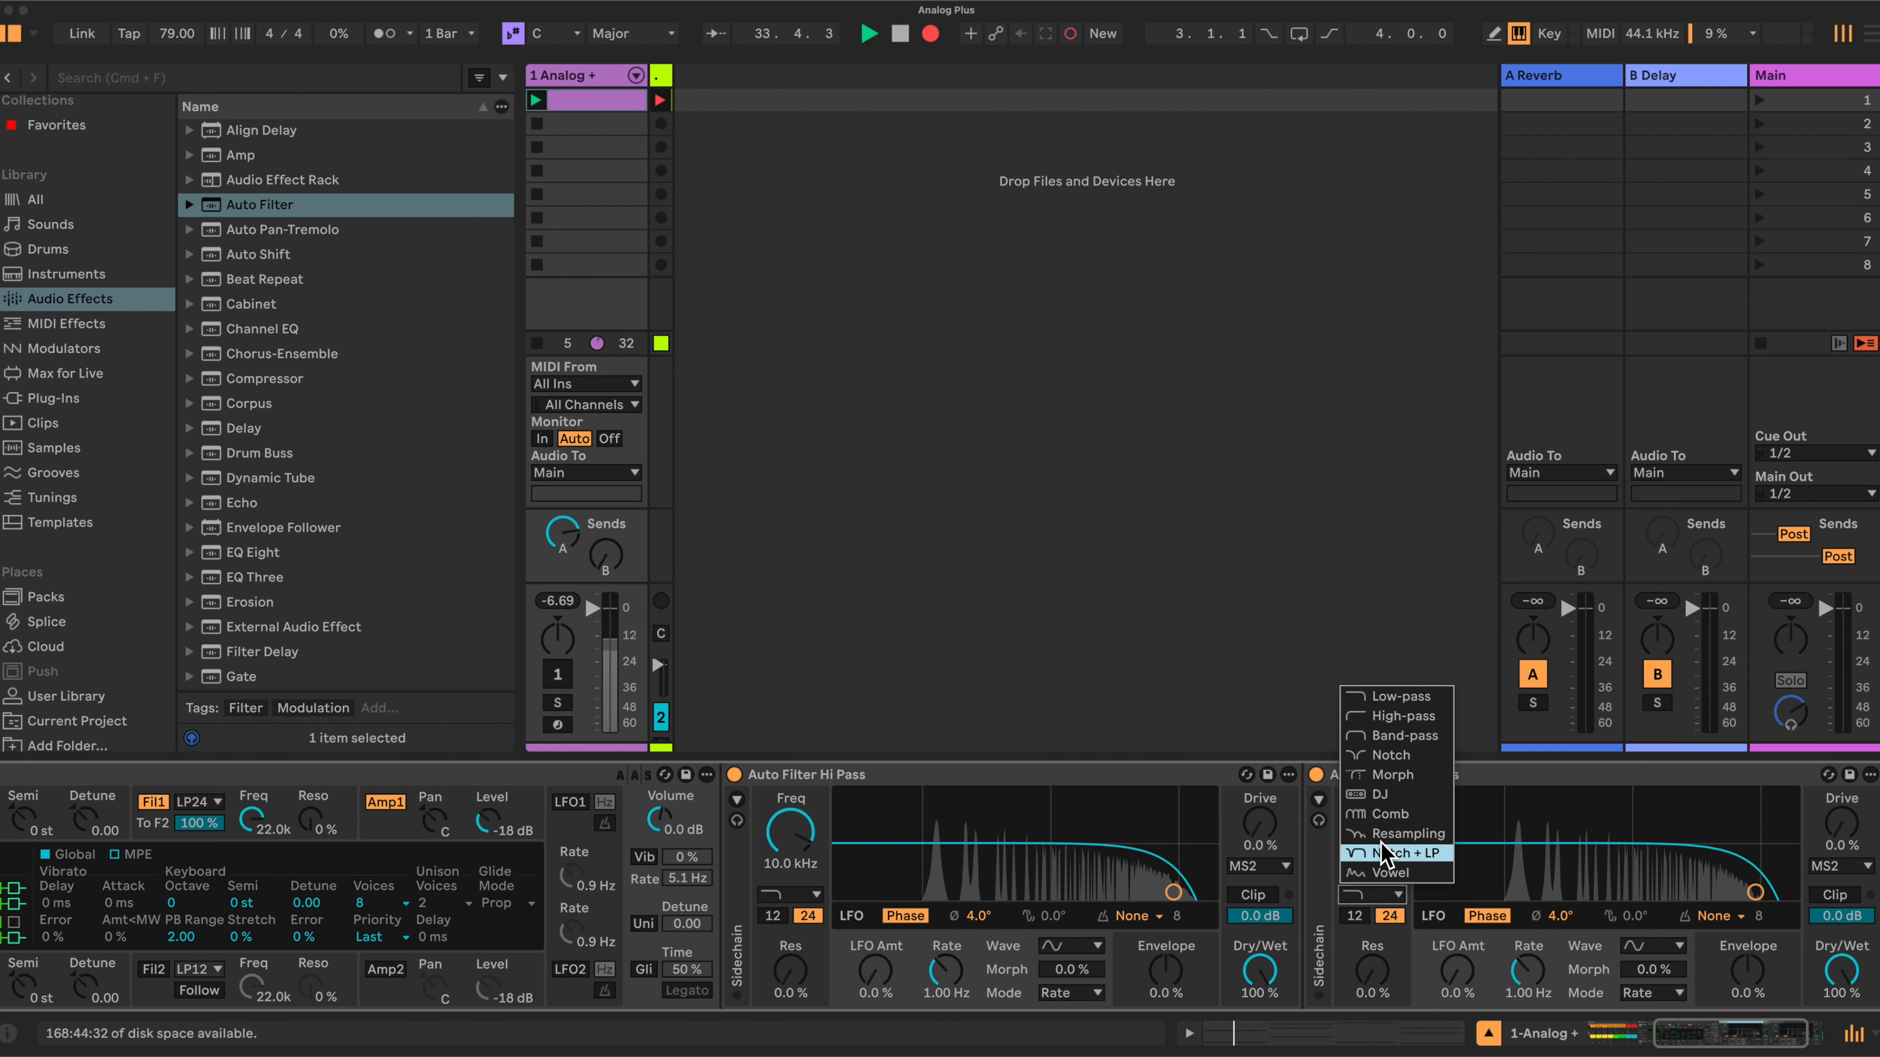
left_click(1385, 775)
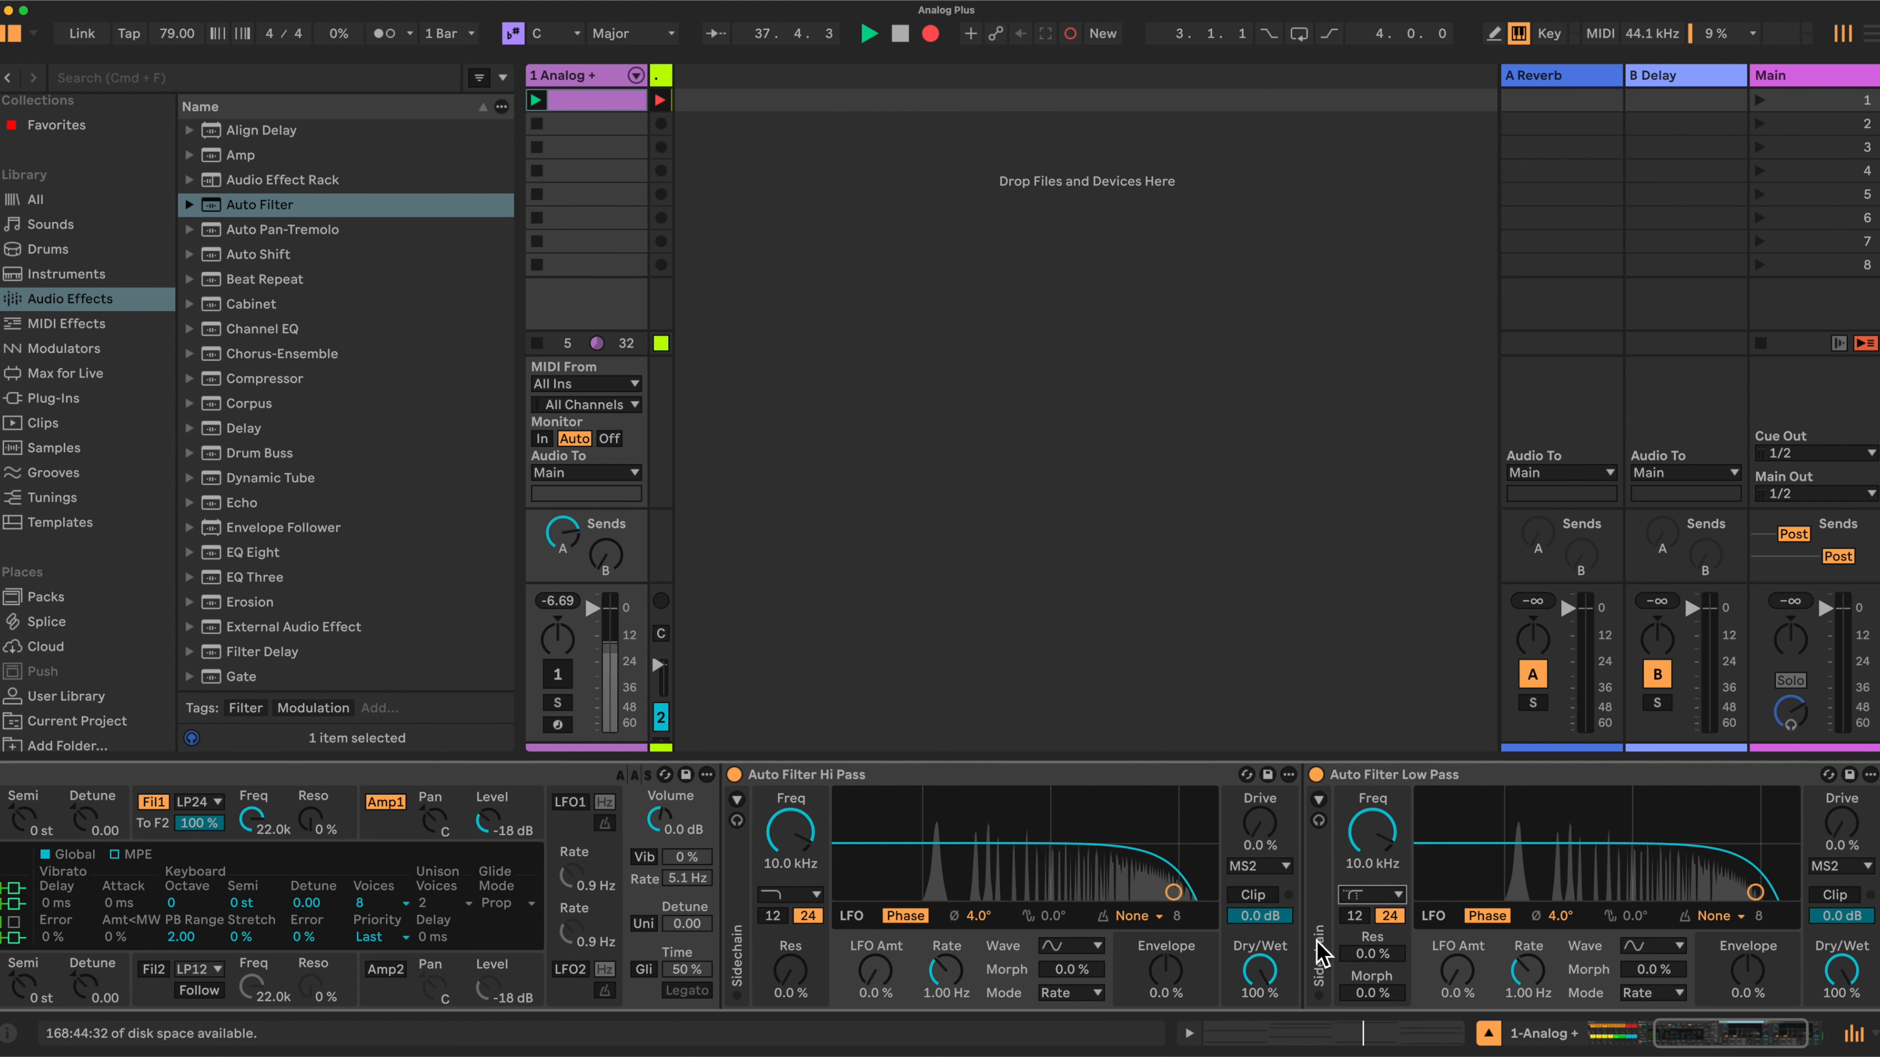
scroll(1319, 955, "left", 10)
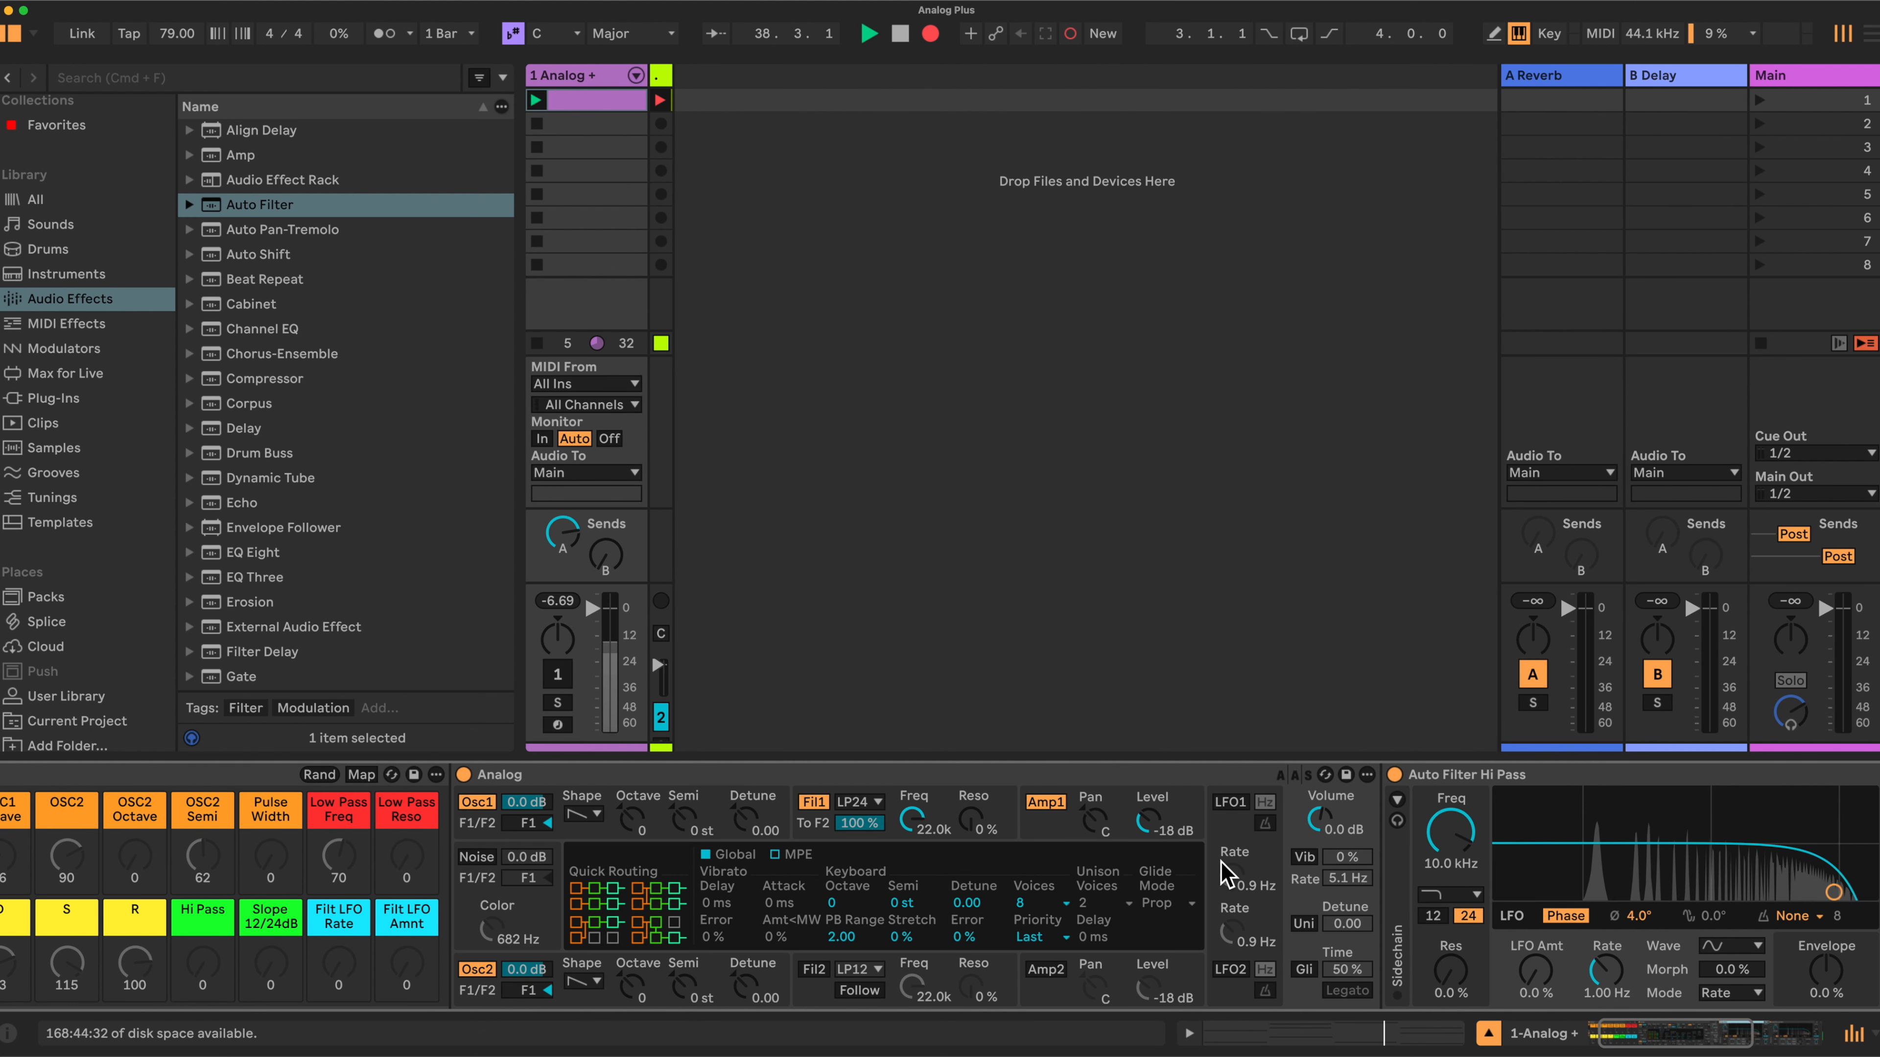
- Raise the Analog Amp1 level to -14 dB and show the Filter 1 envelope section
scroll(1231, 862, "right", 10)
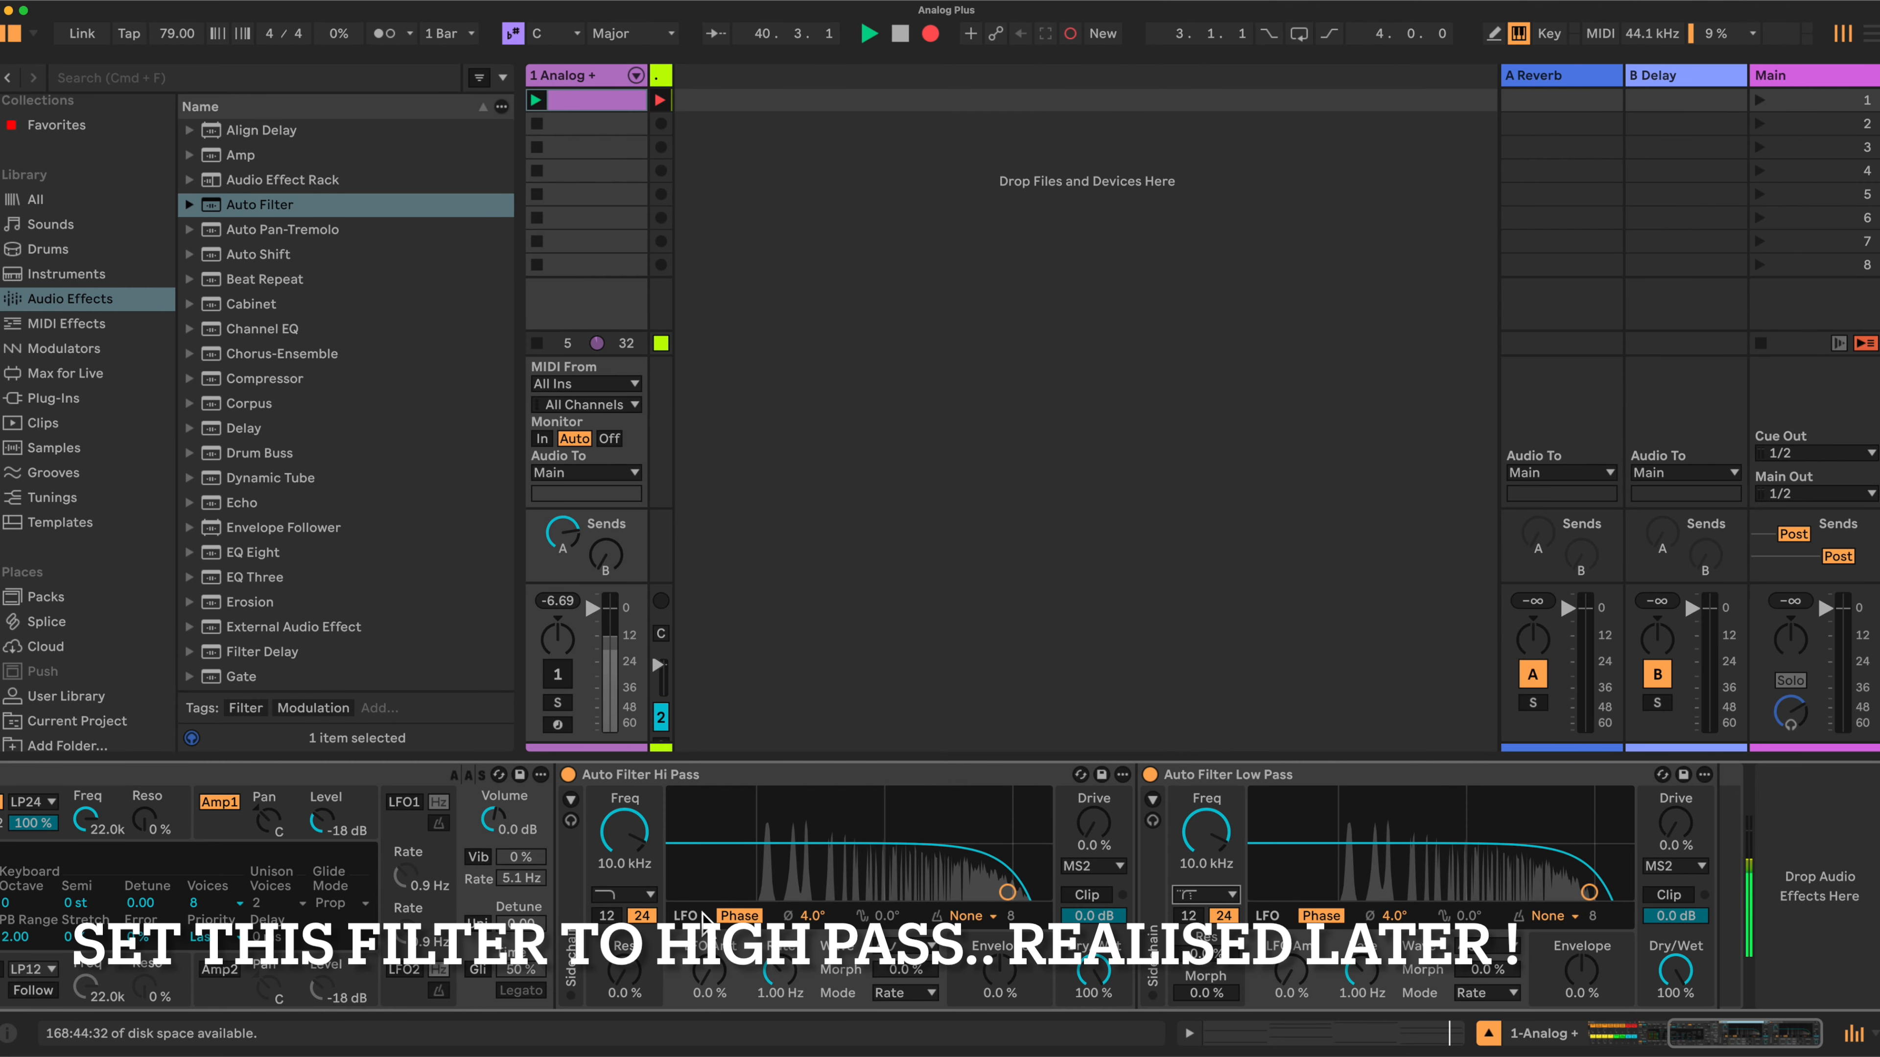
scroll(799, 914, "left", 8)
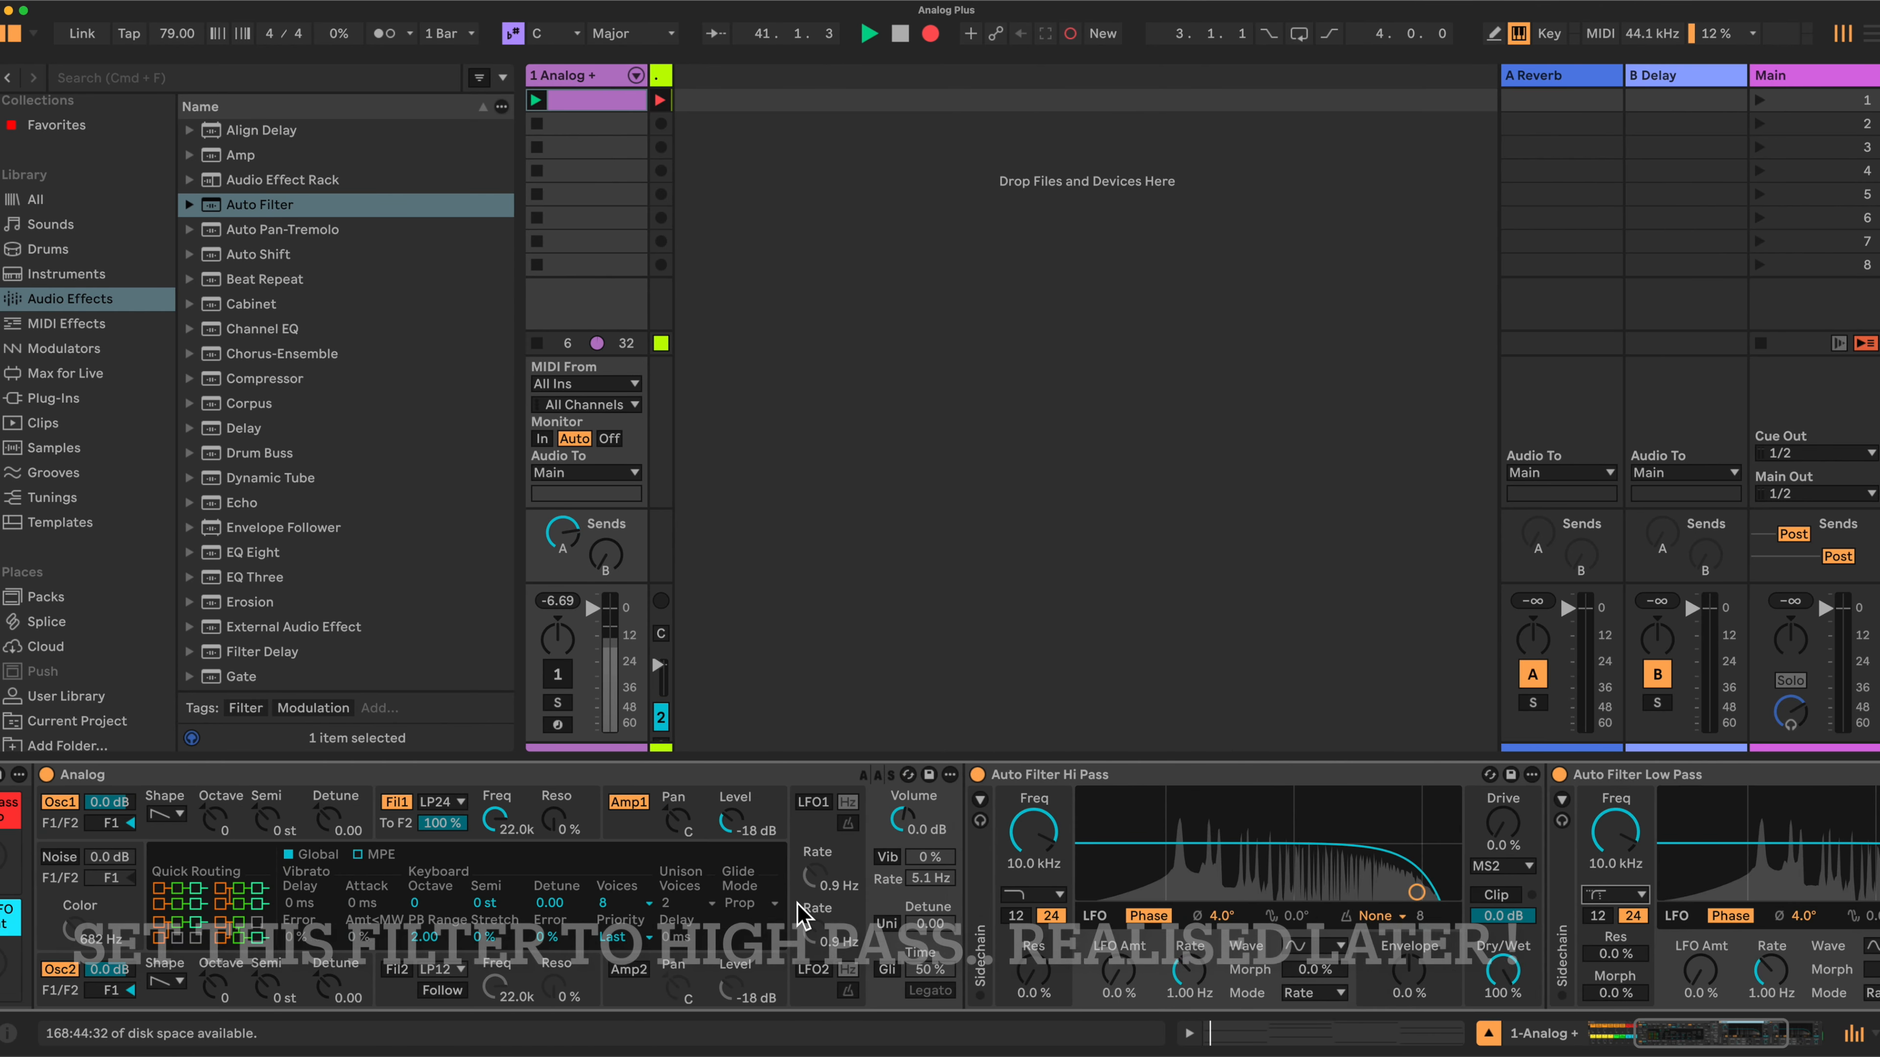
scroll(800, 914, "left", 5)
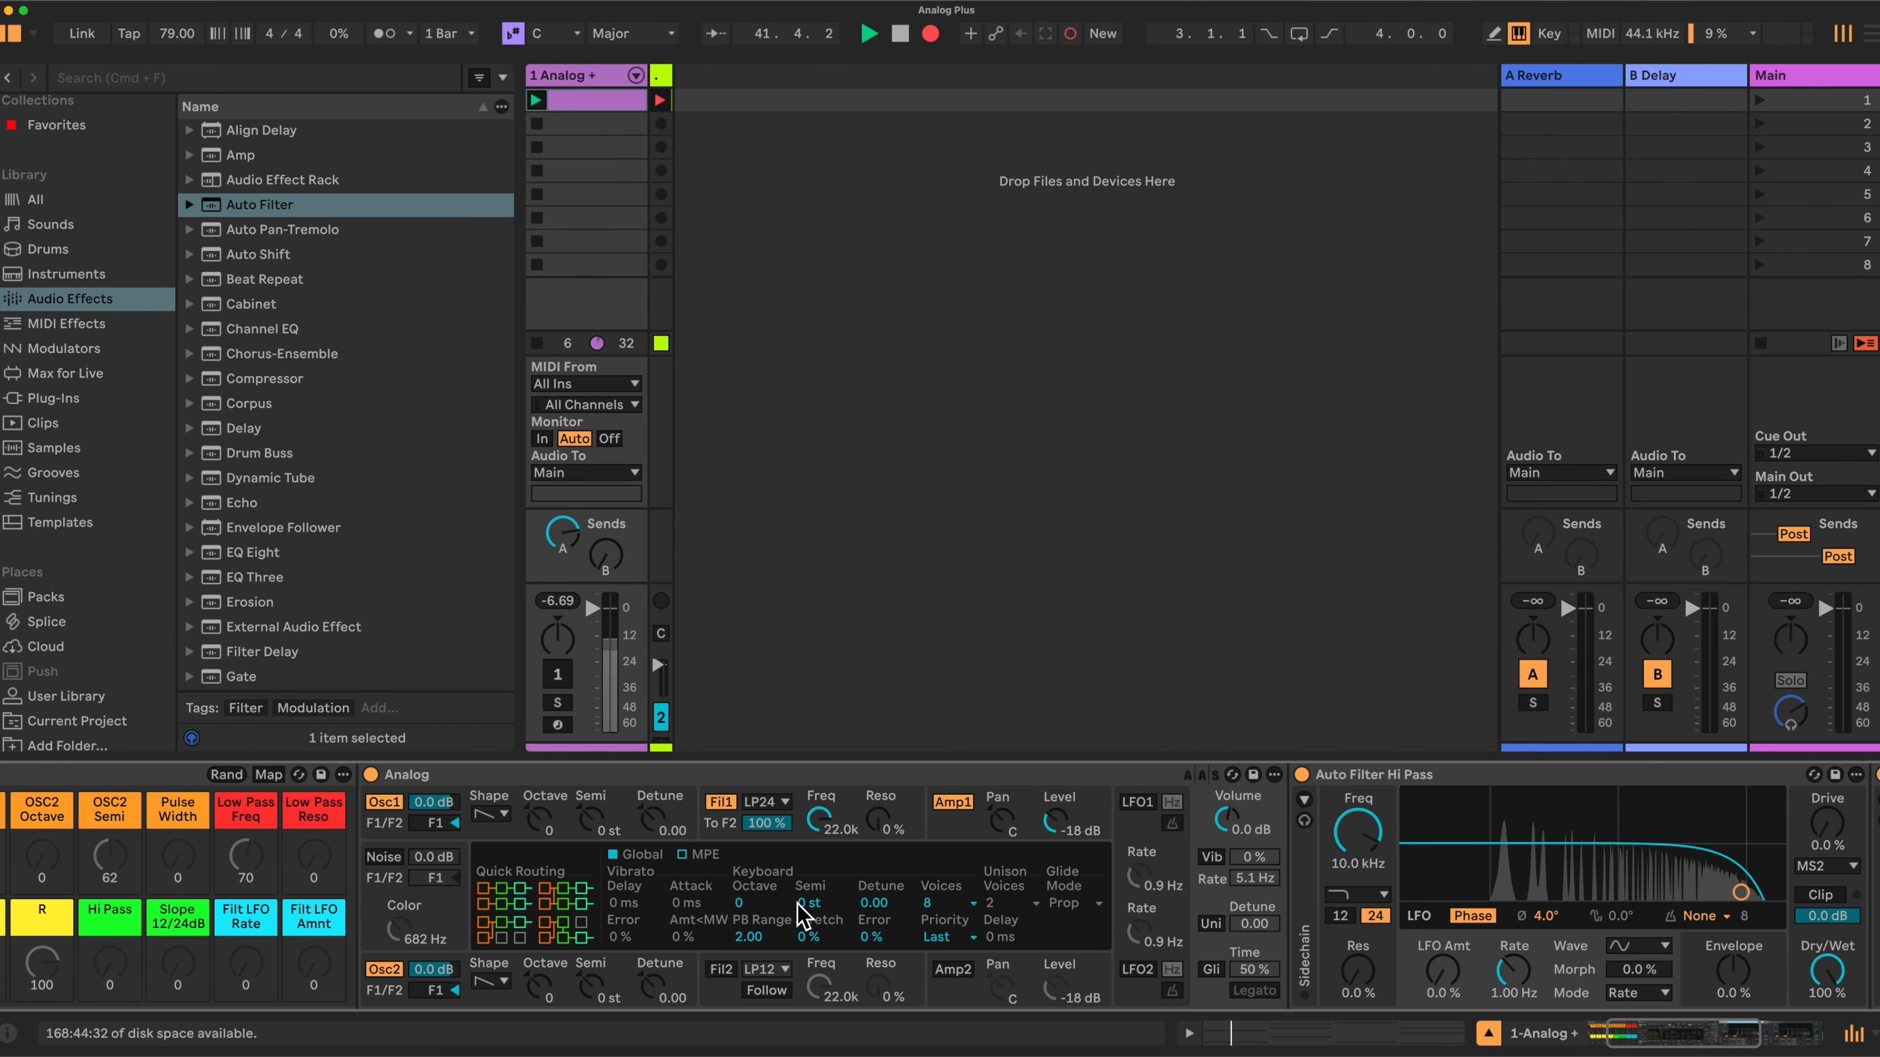
scroll(798, 905, "left", 4)
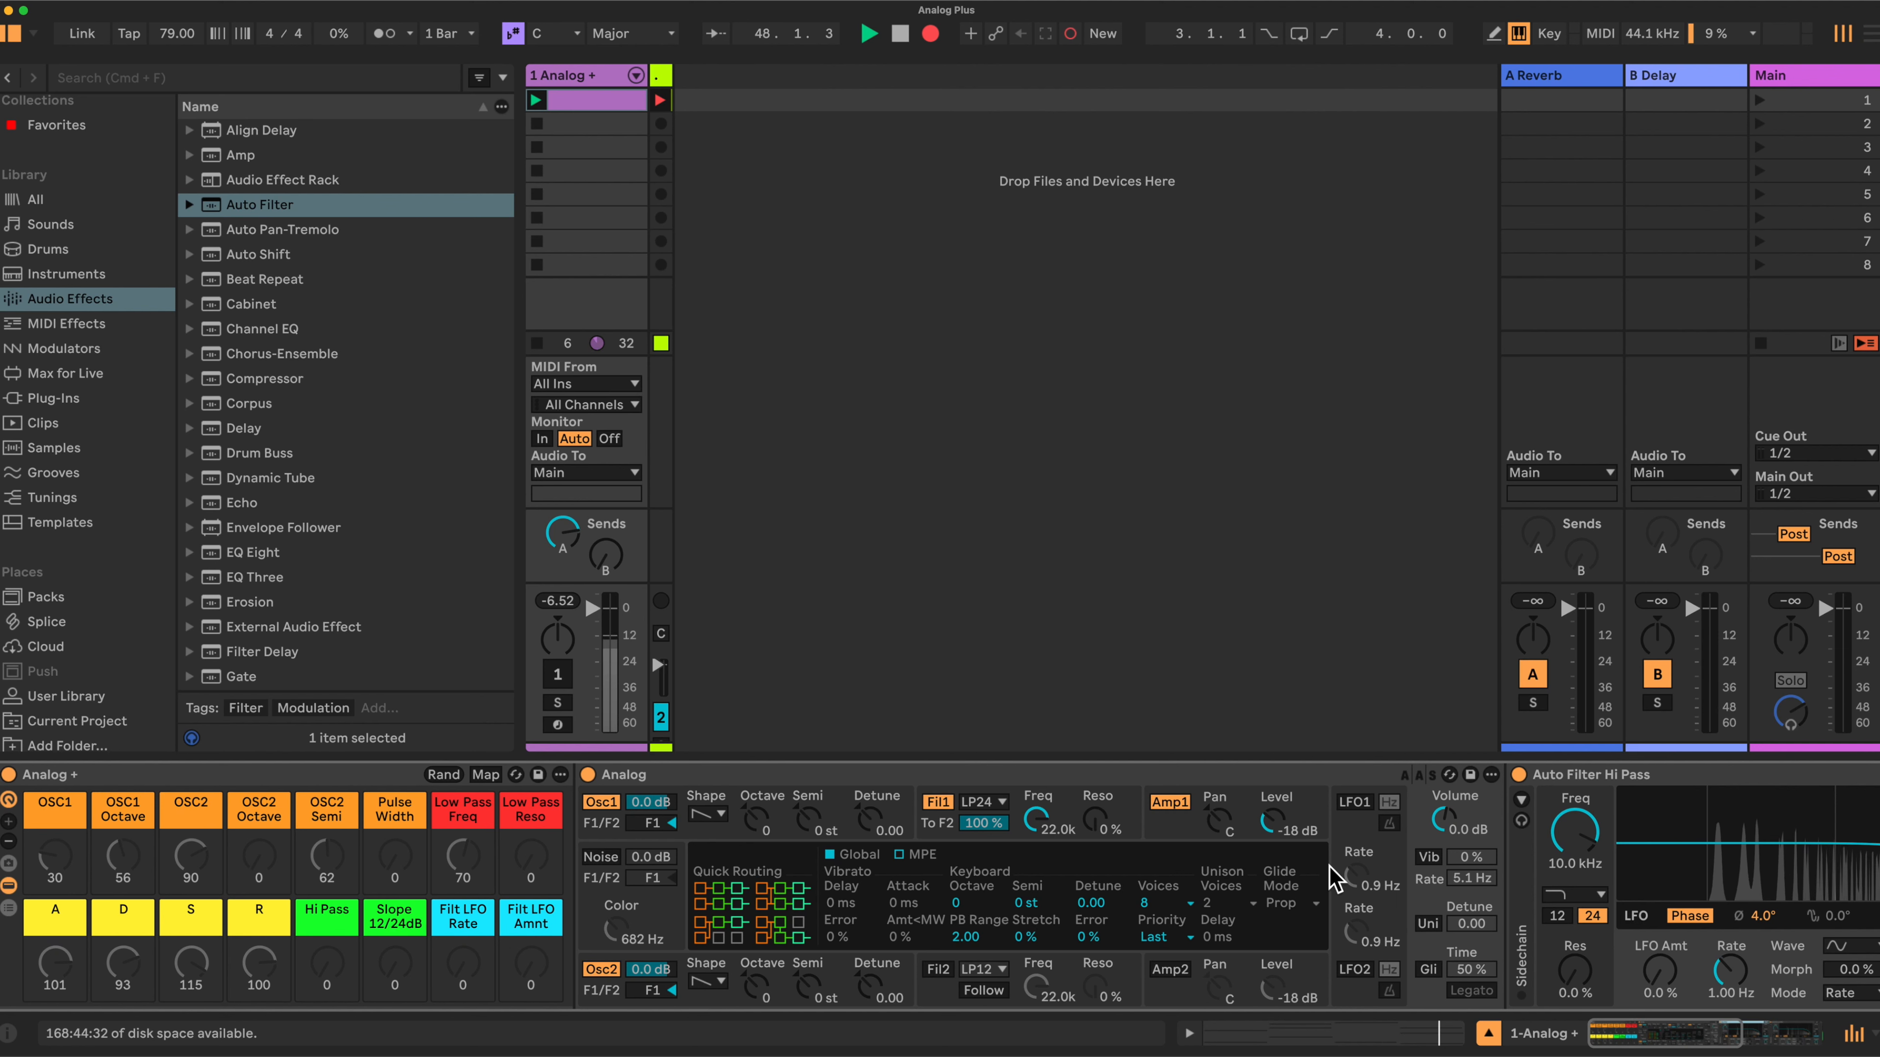
left_click(1273, 821)
left_click_drag(1273, 820, 1273, 816)
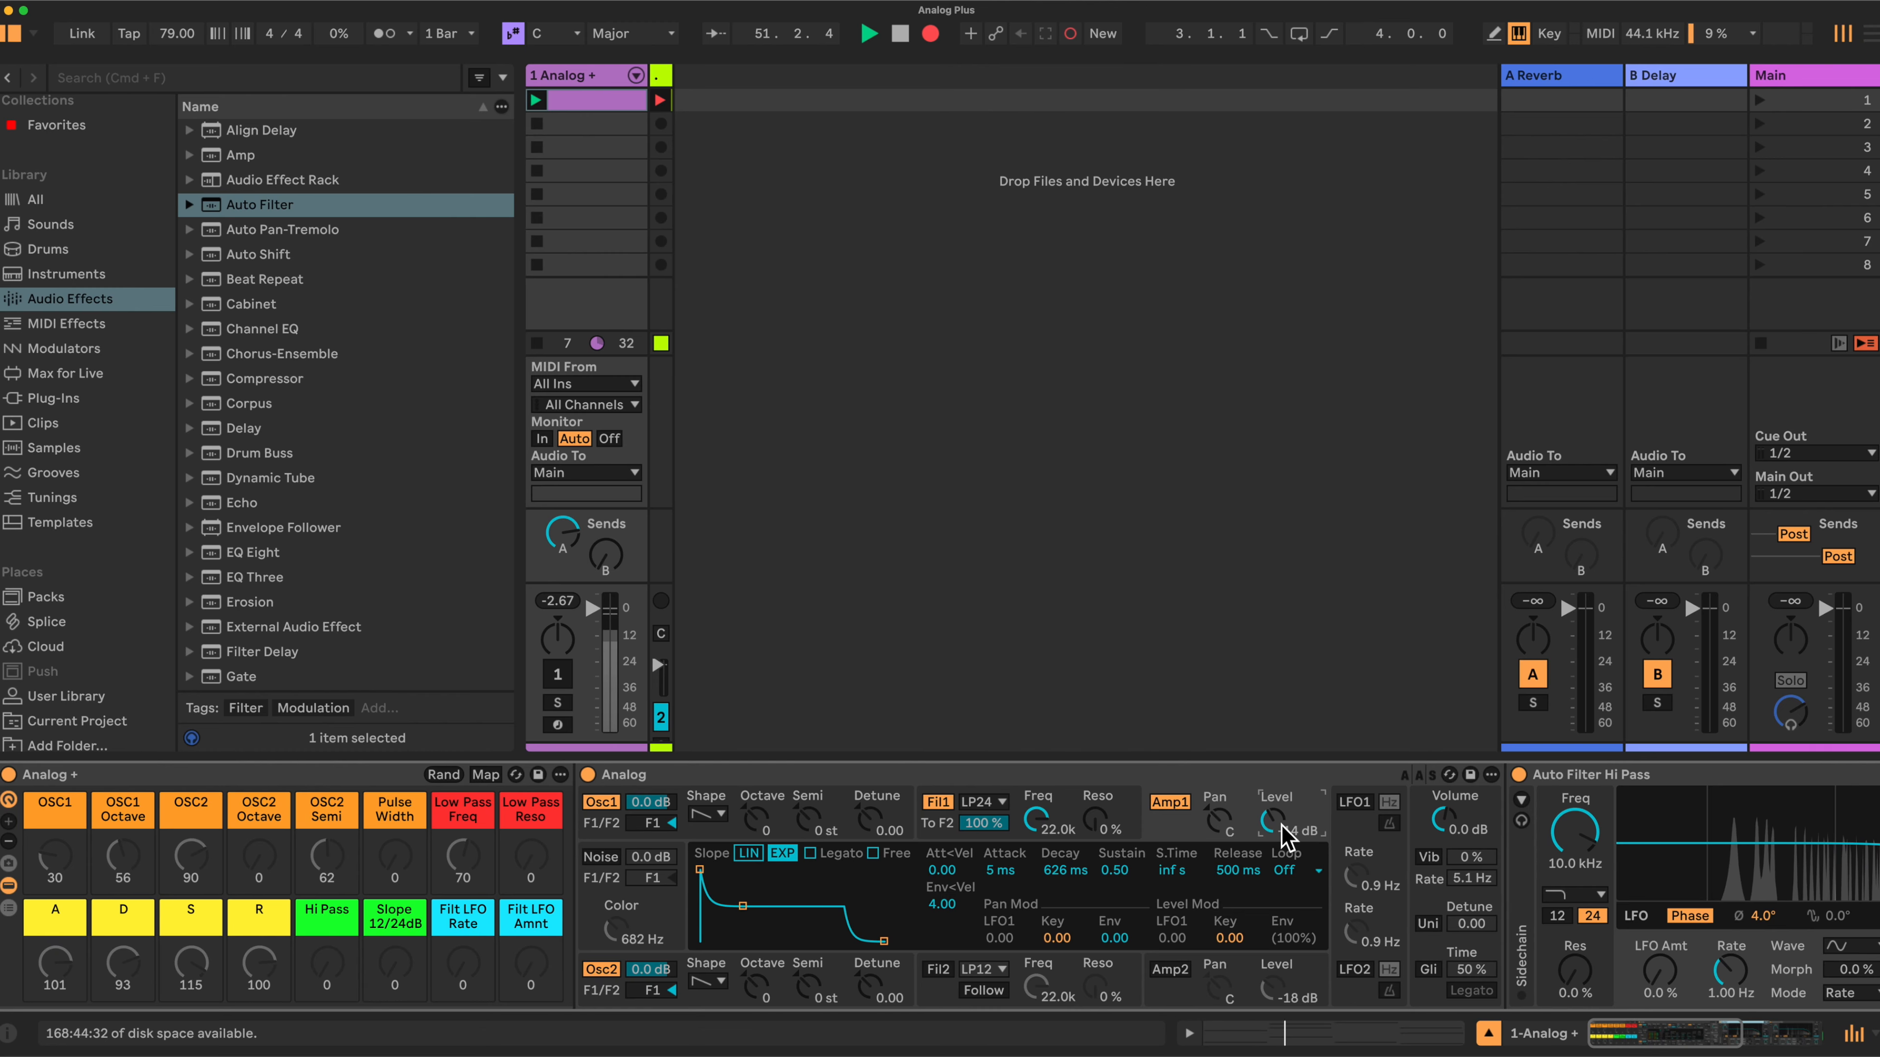
left_click(939, 804)
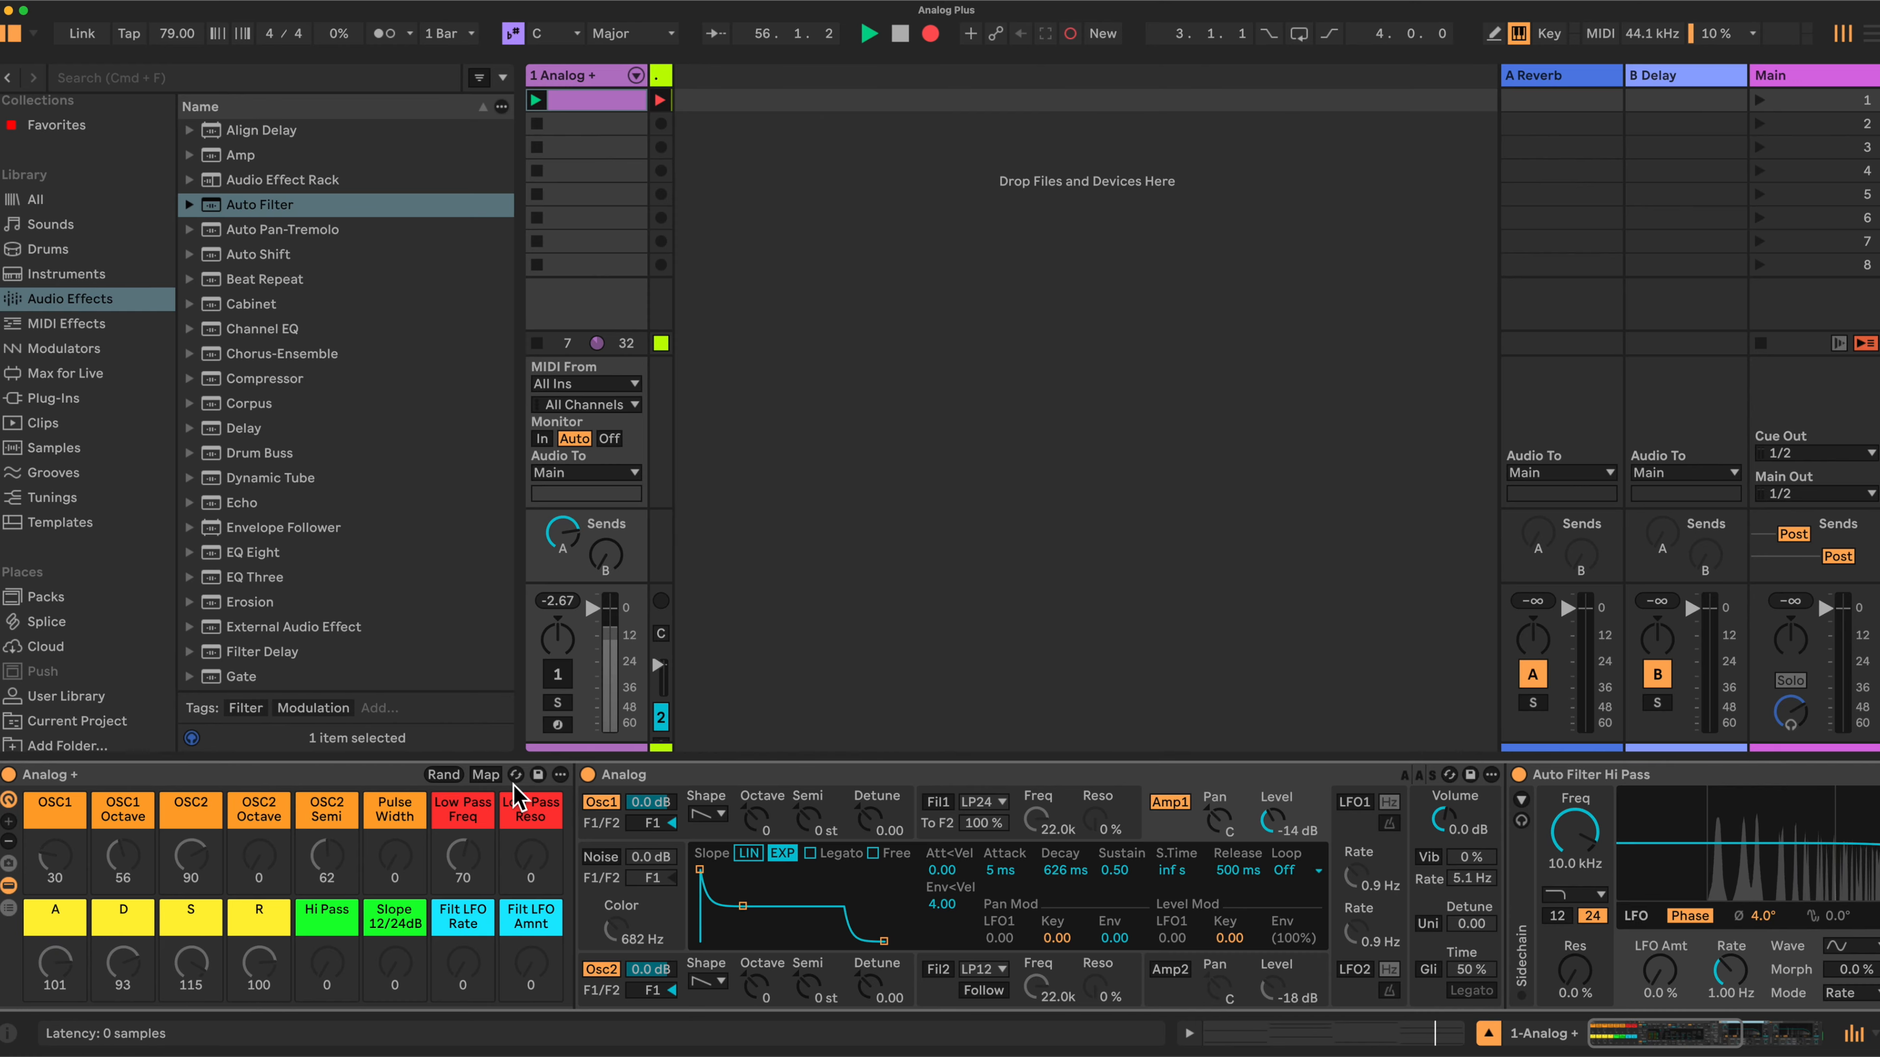
- Enter macro mapping and map Oscillator 1's shape and octave to the OSC1 and OSC1 Octave macros
left_click(486, 774)
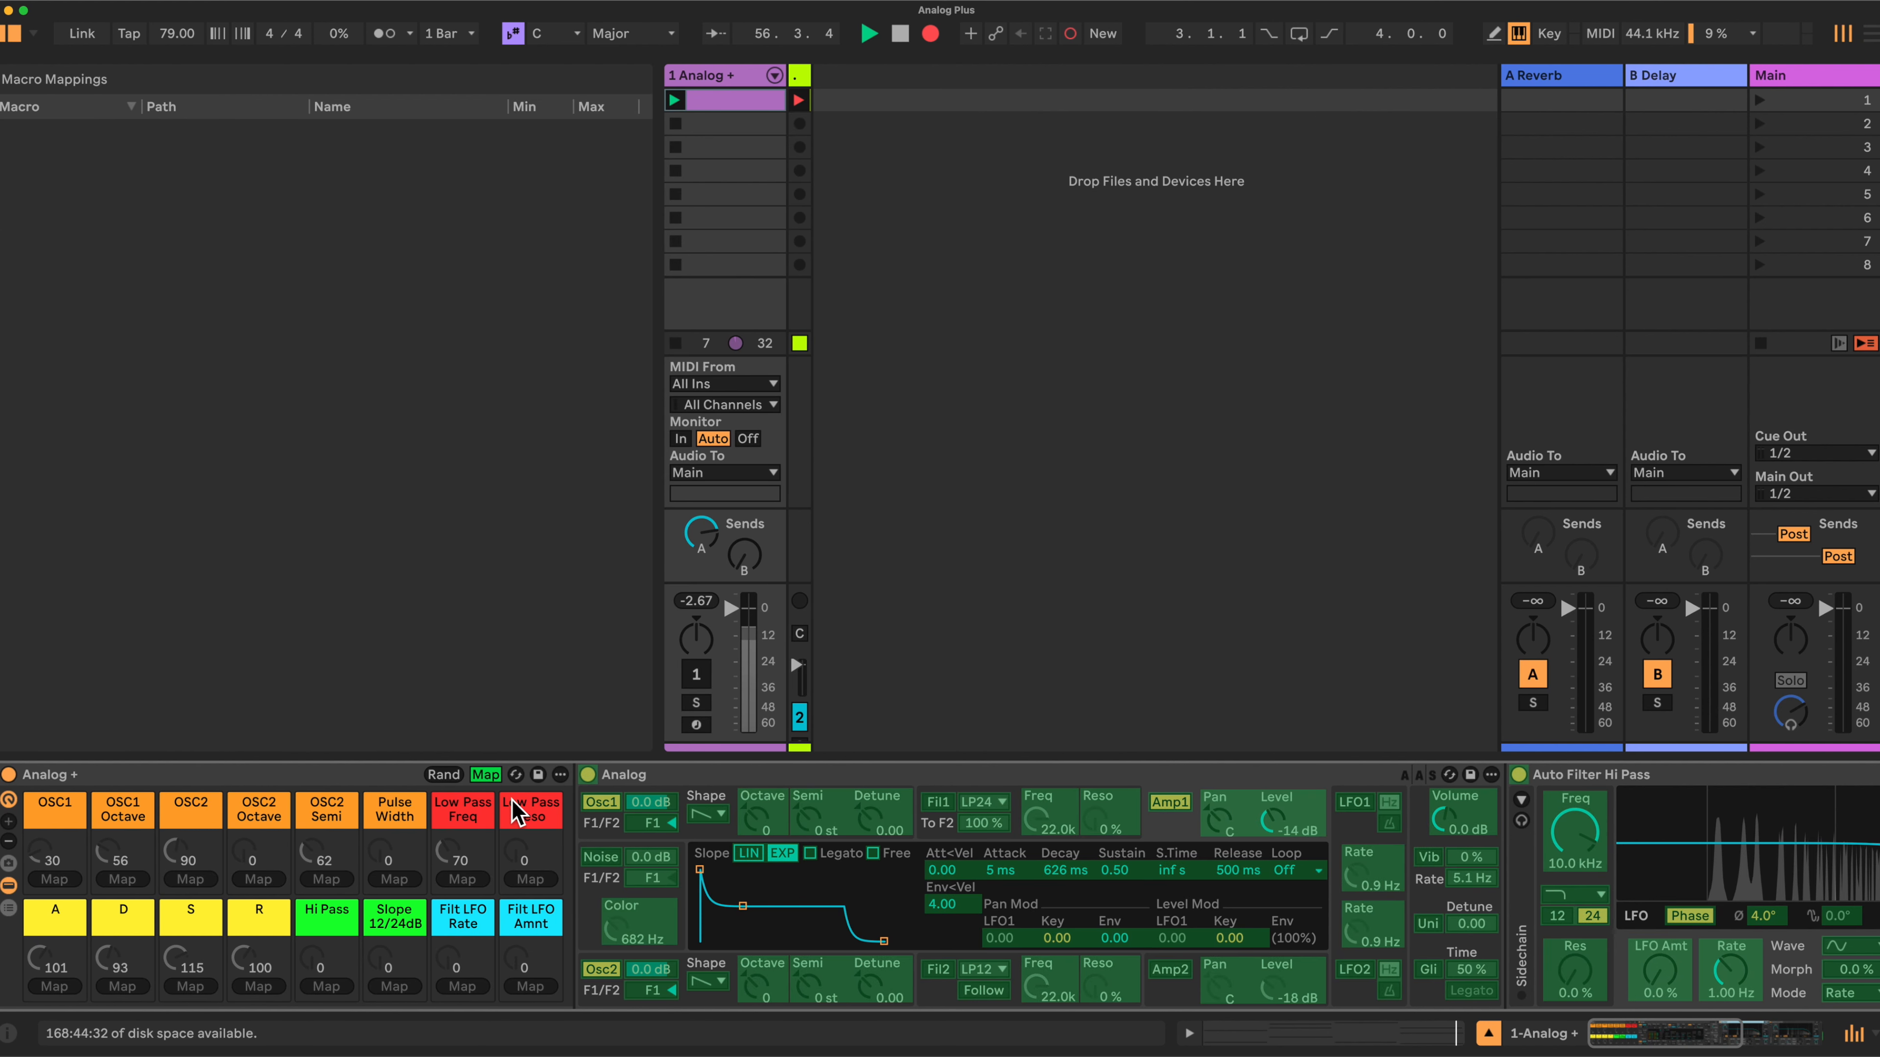
left_click(704, 822)
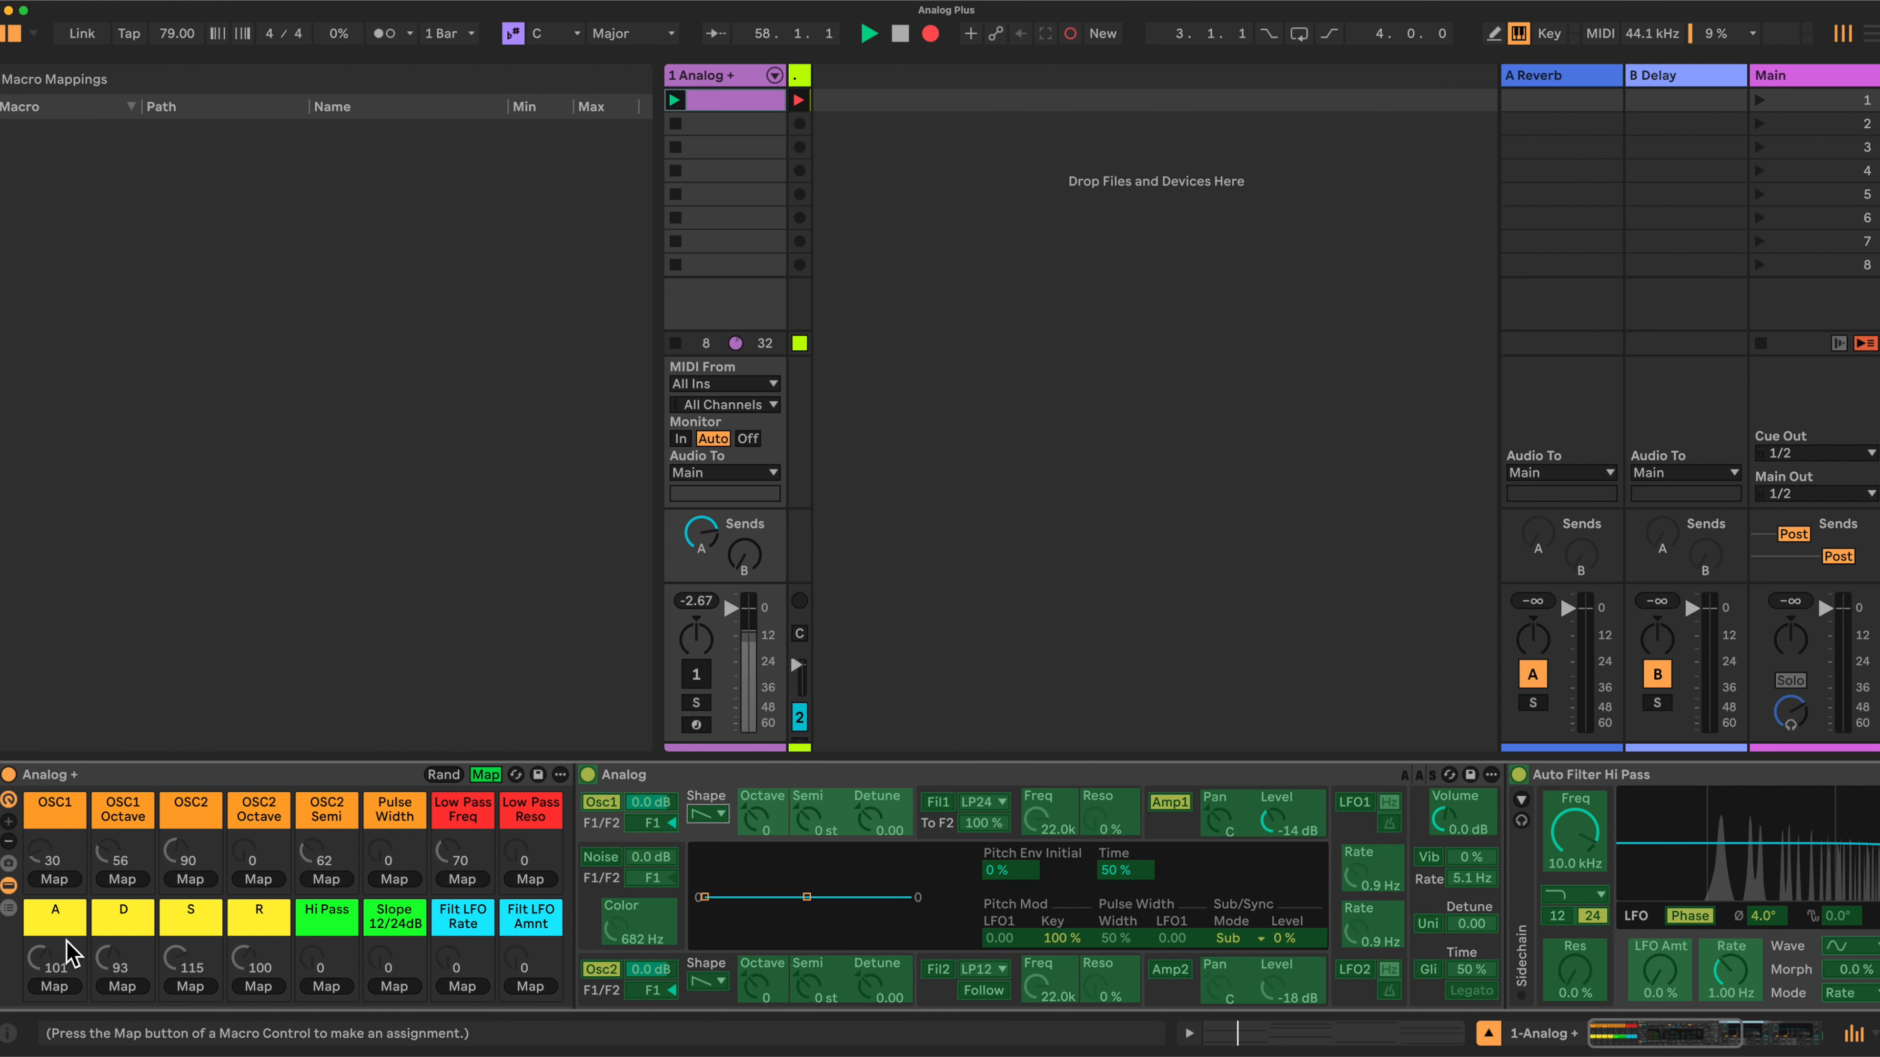
left_click(58, 881)
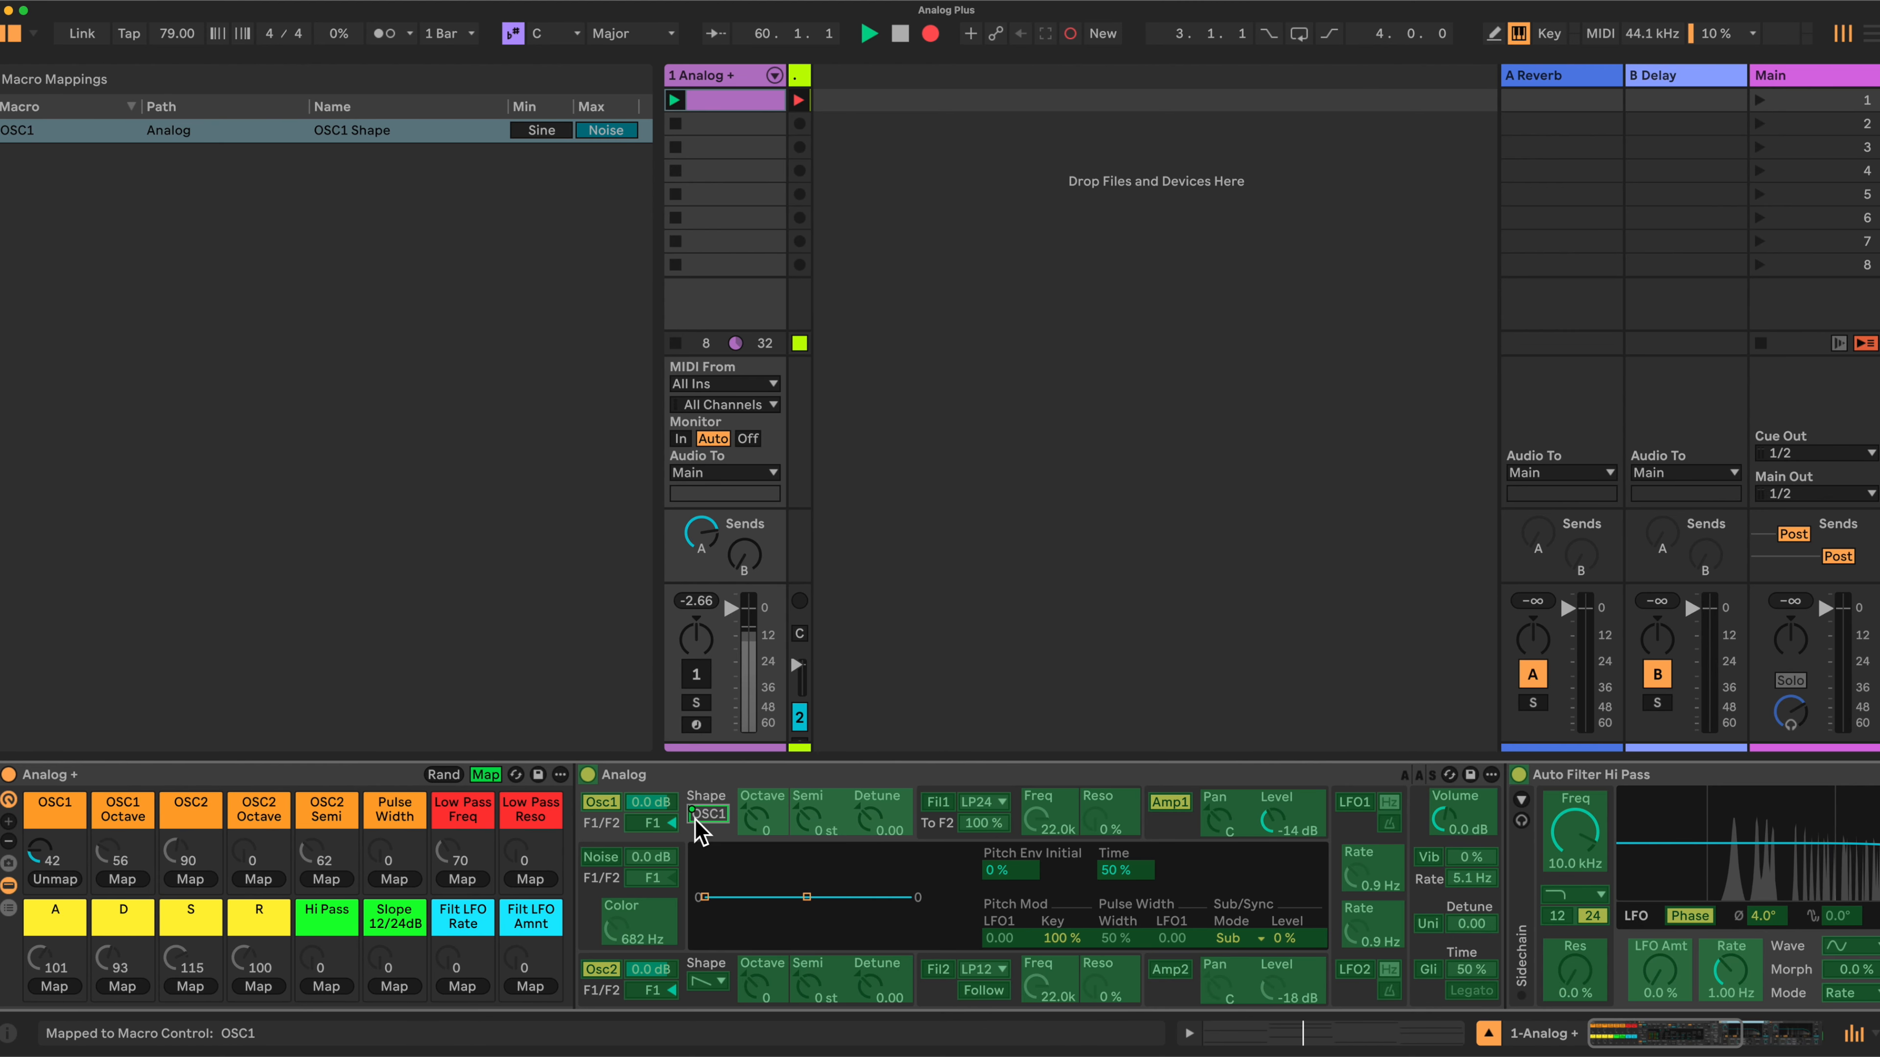
left_click(122, 879)
- Map Oscillator 2's shape and octave to the OSC2 and OSC2 Octave macros
left_click(705, 980)
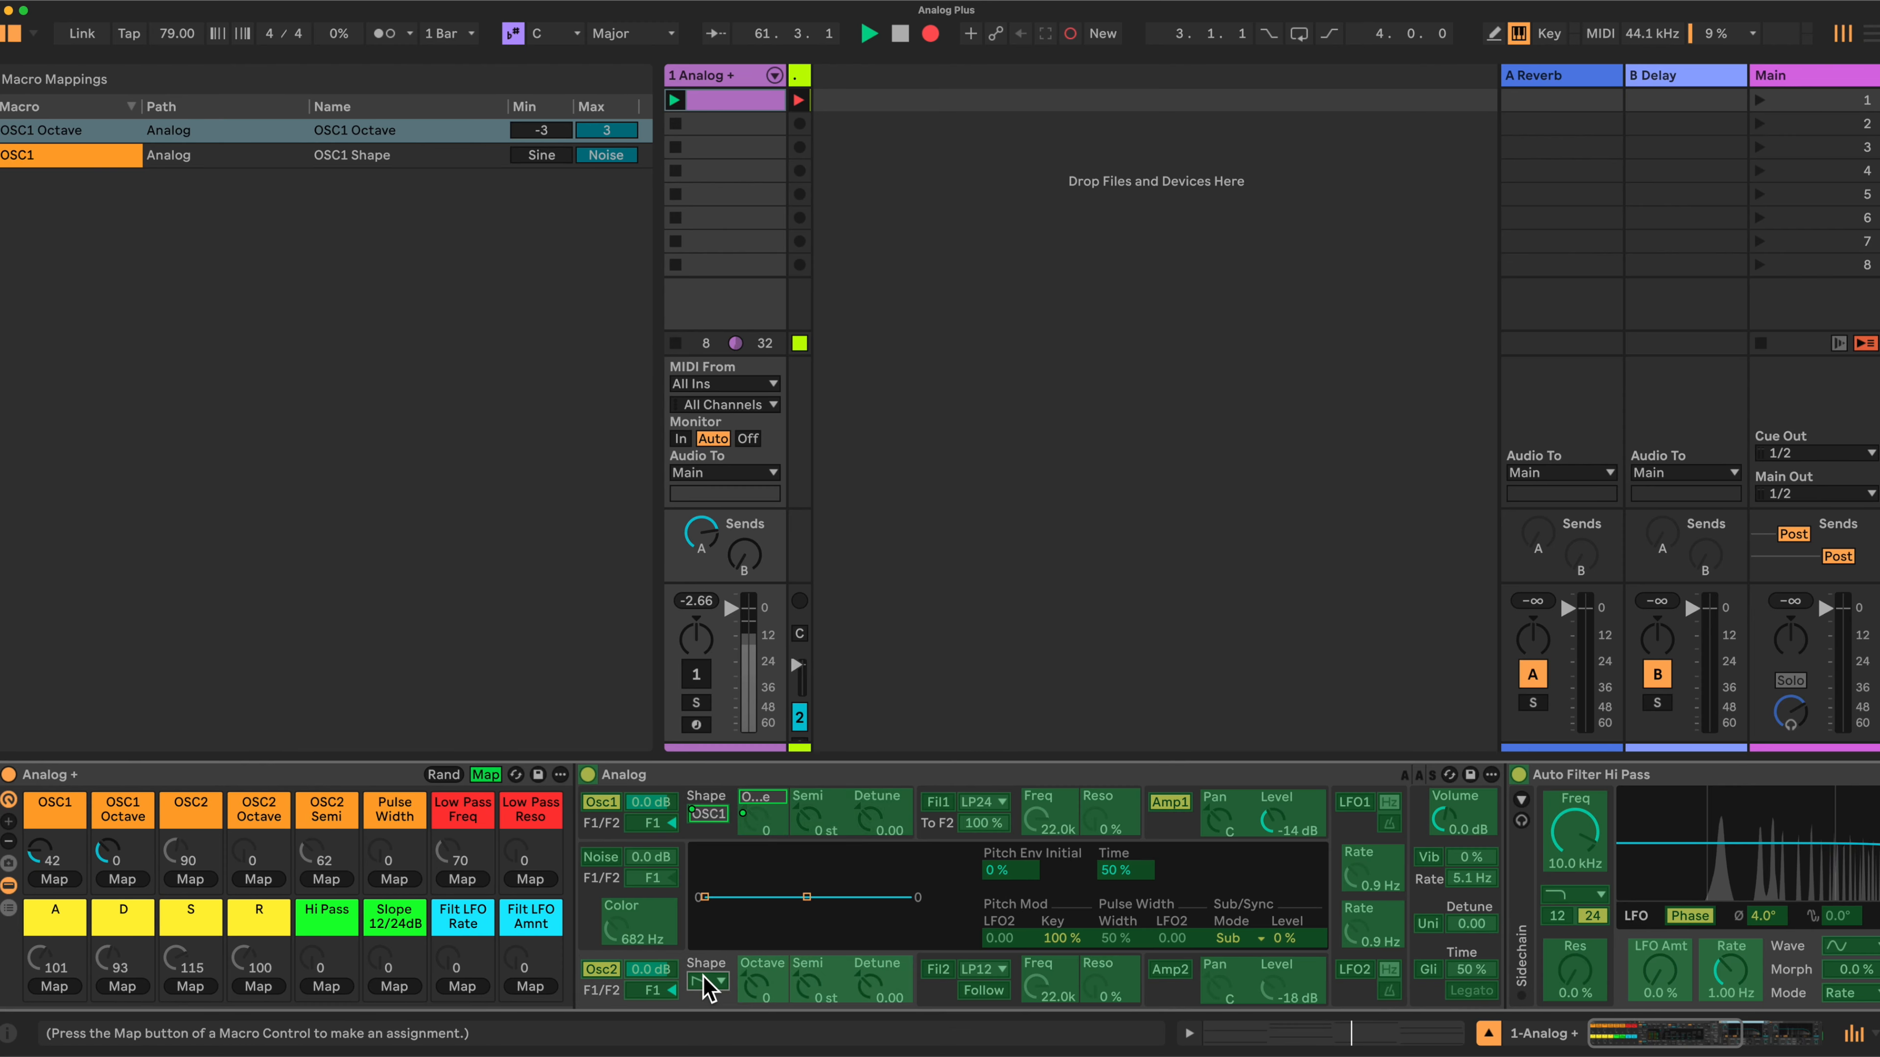
left_click(191, 879)
left_click(762, 985)
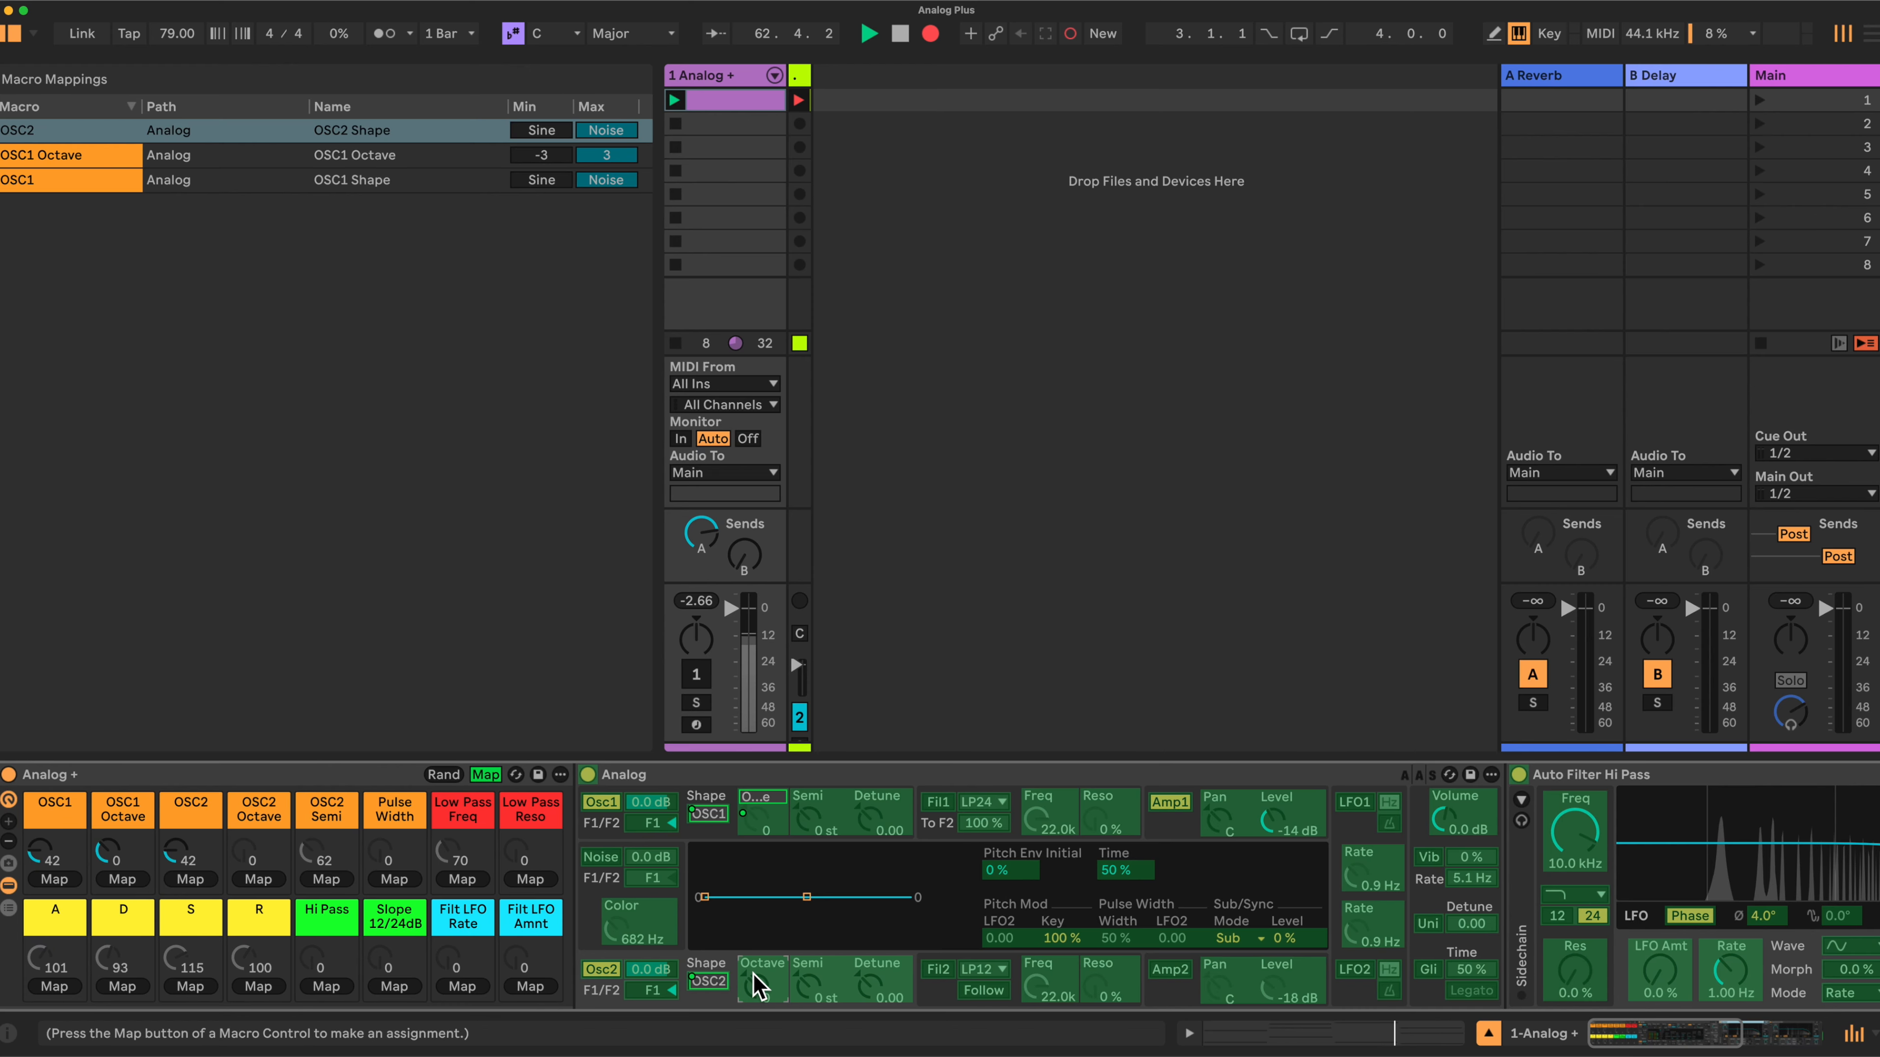
left_click(256, 881)
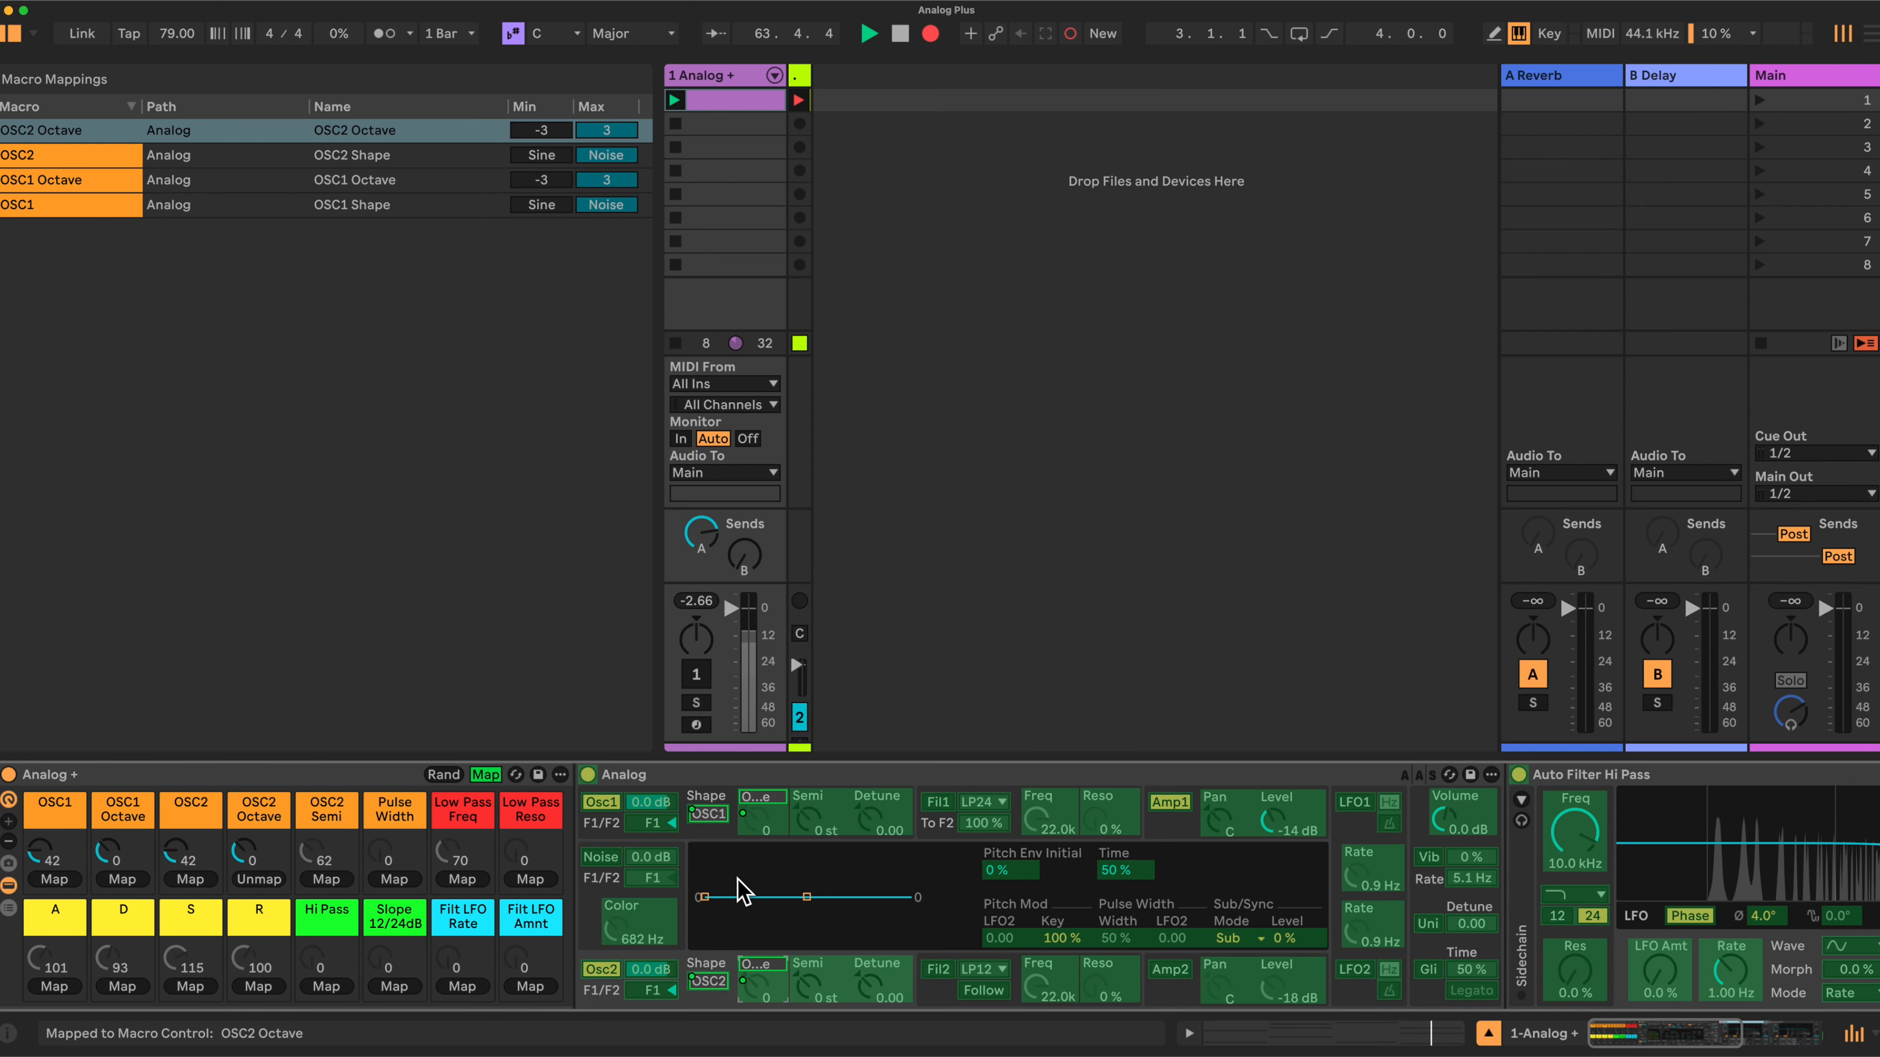
- Map Oscillator 2's semitone tuning and pulse width to the OSC2 Semi and Pulse Width macros
left_click(807, 985)
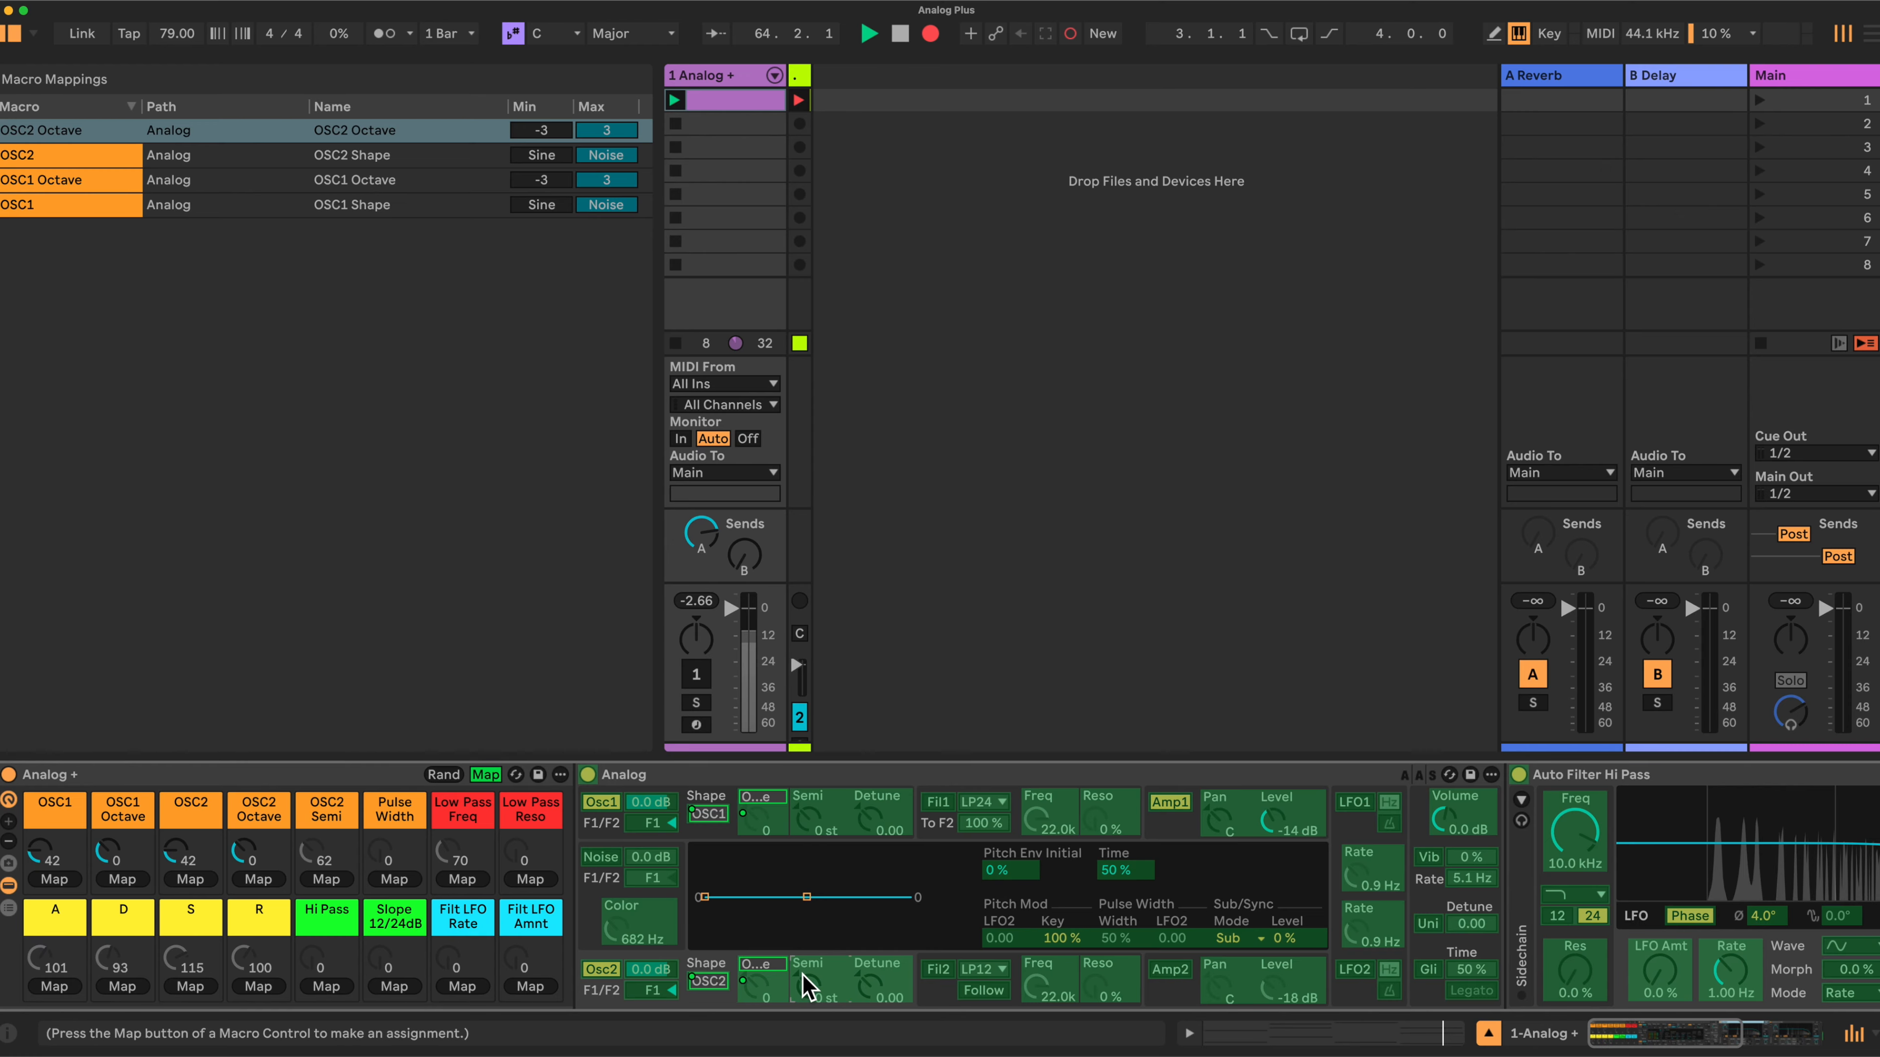
left_click(327, 880)
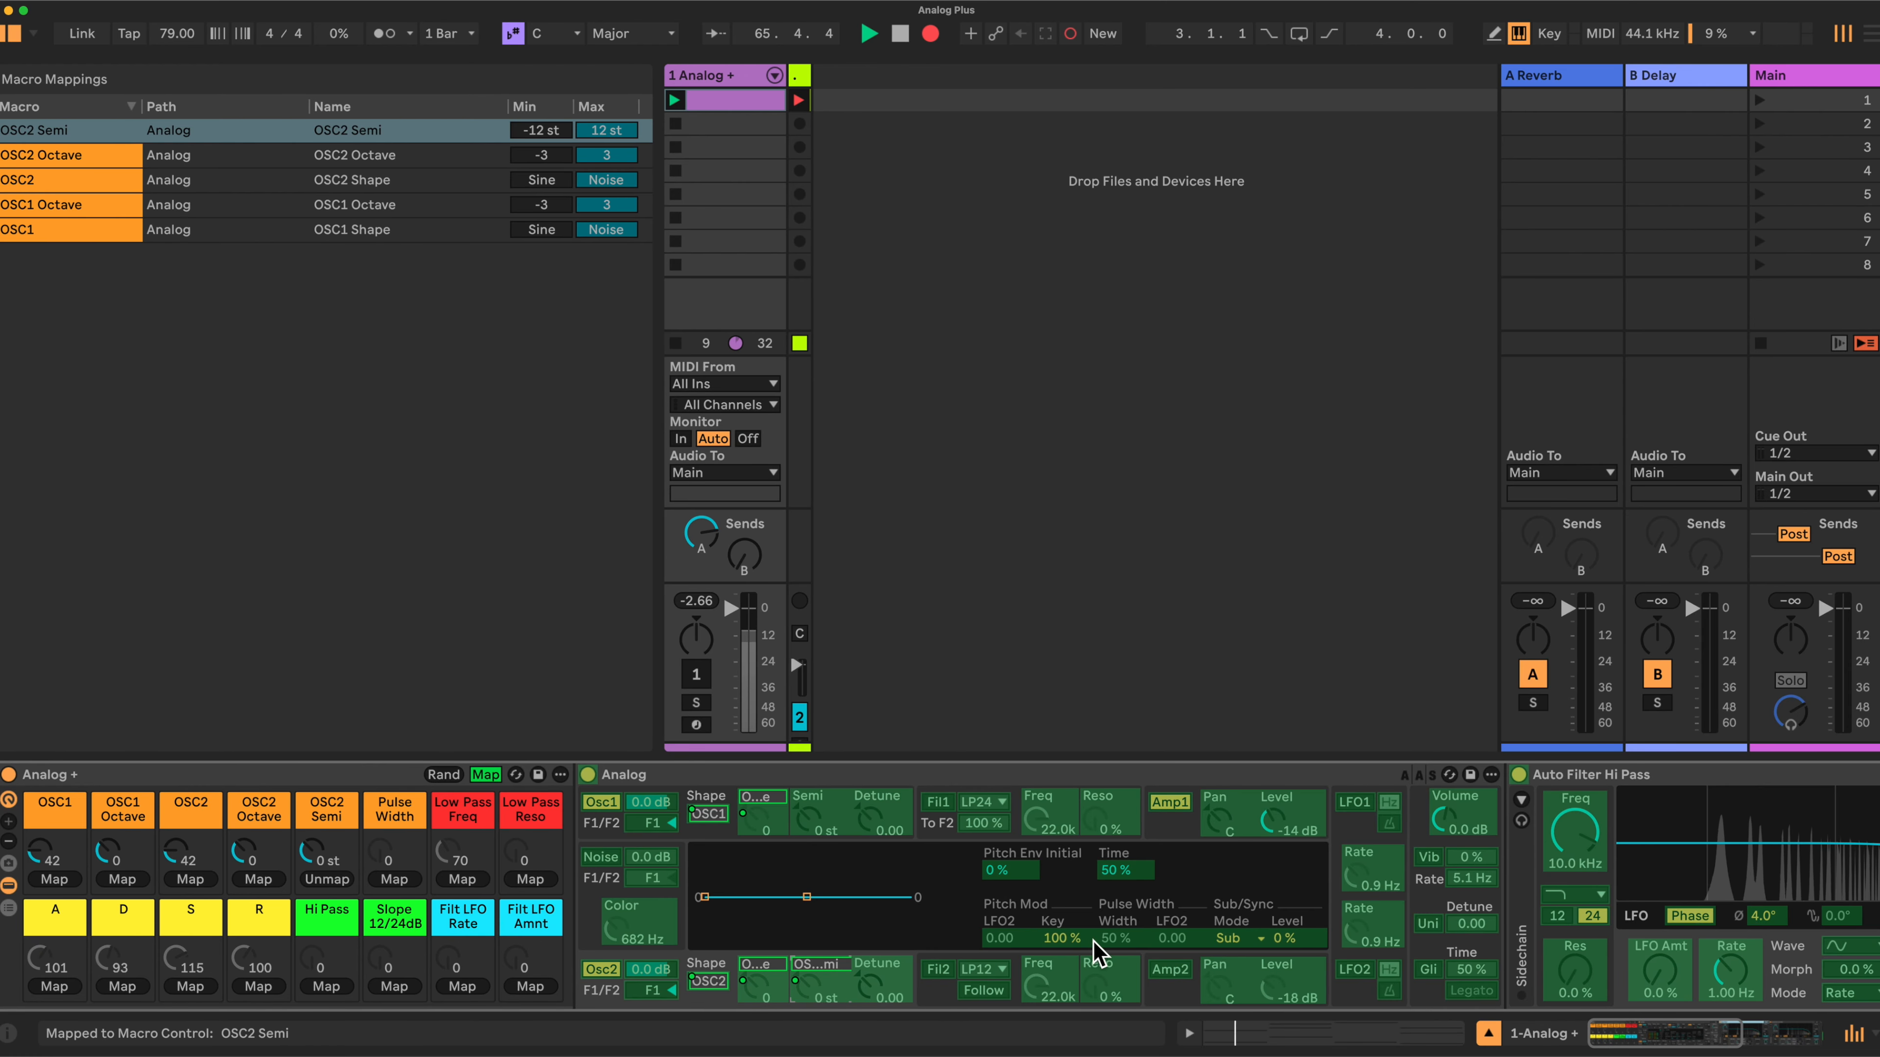
left_click(1119, 938)
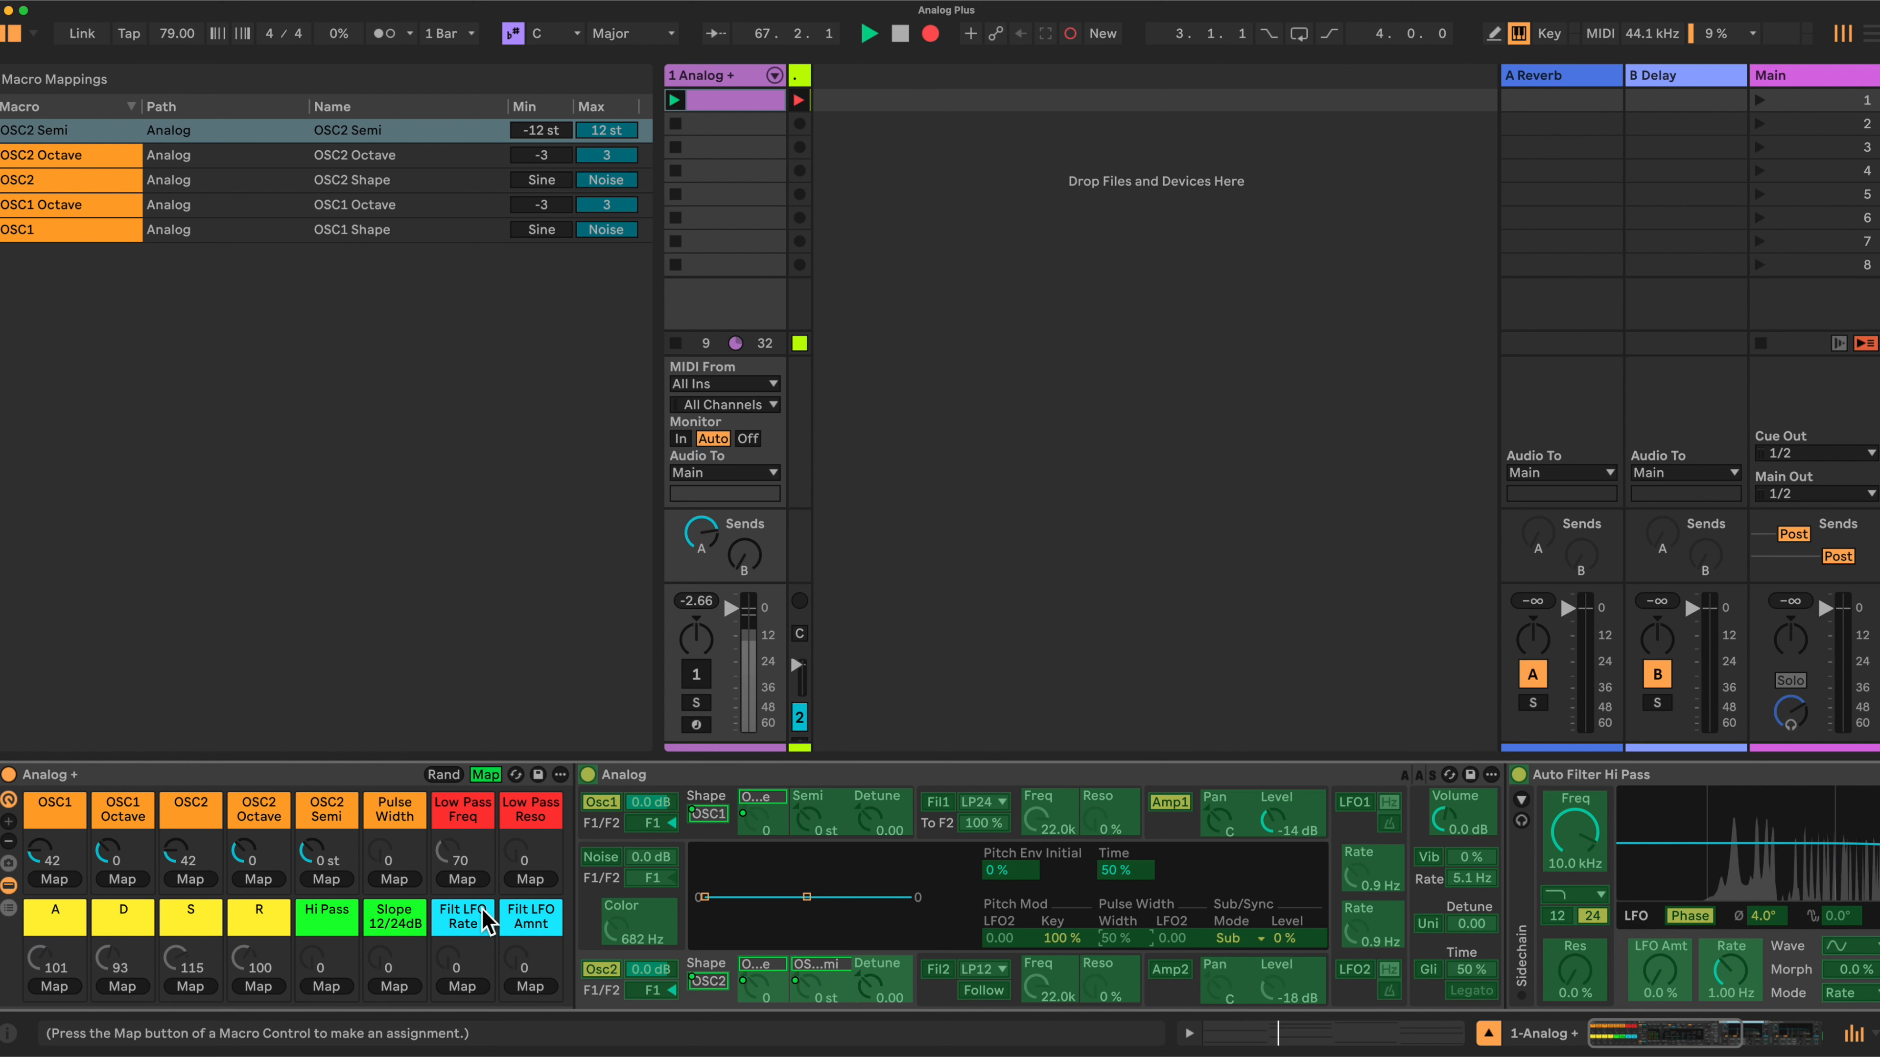
left_click(392, 878)
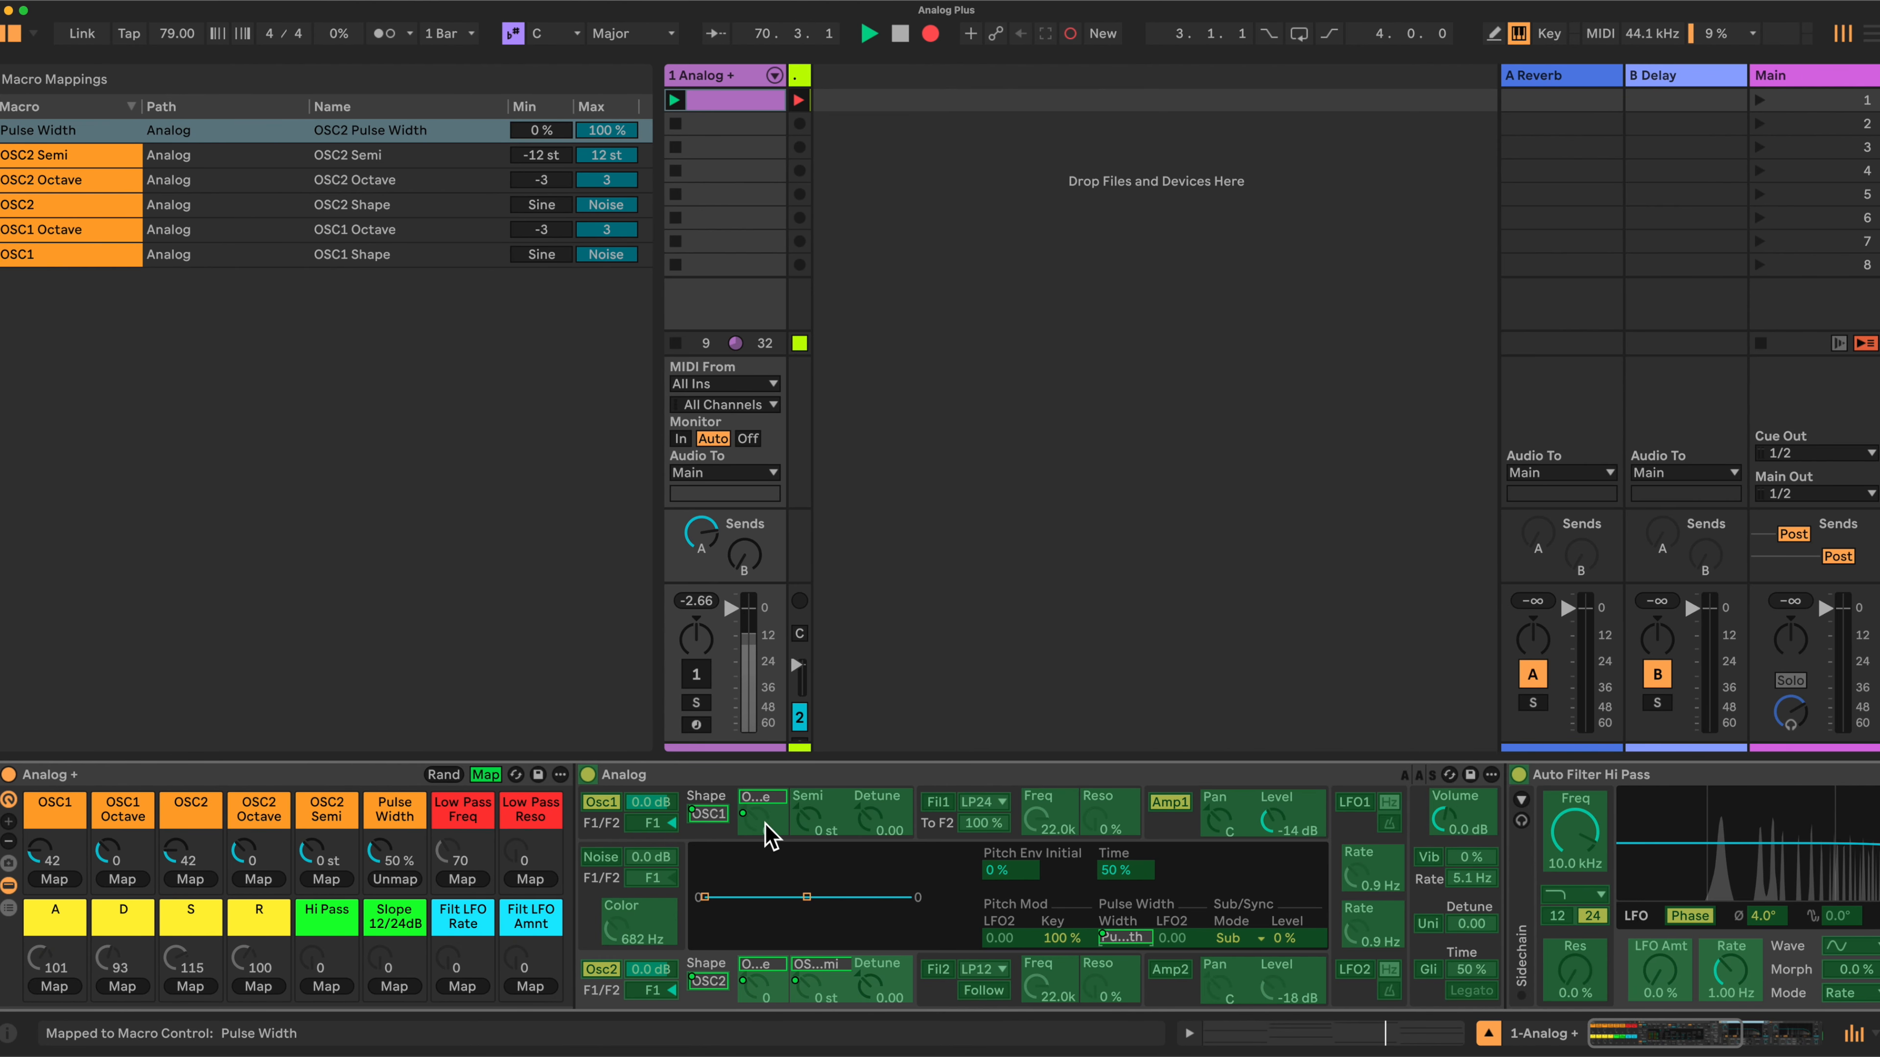
- Map the Amp1 envelope attack and decay to the A and D macros
scroll(1177, 841, "right", 1)
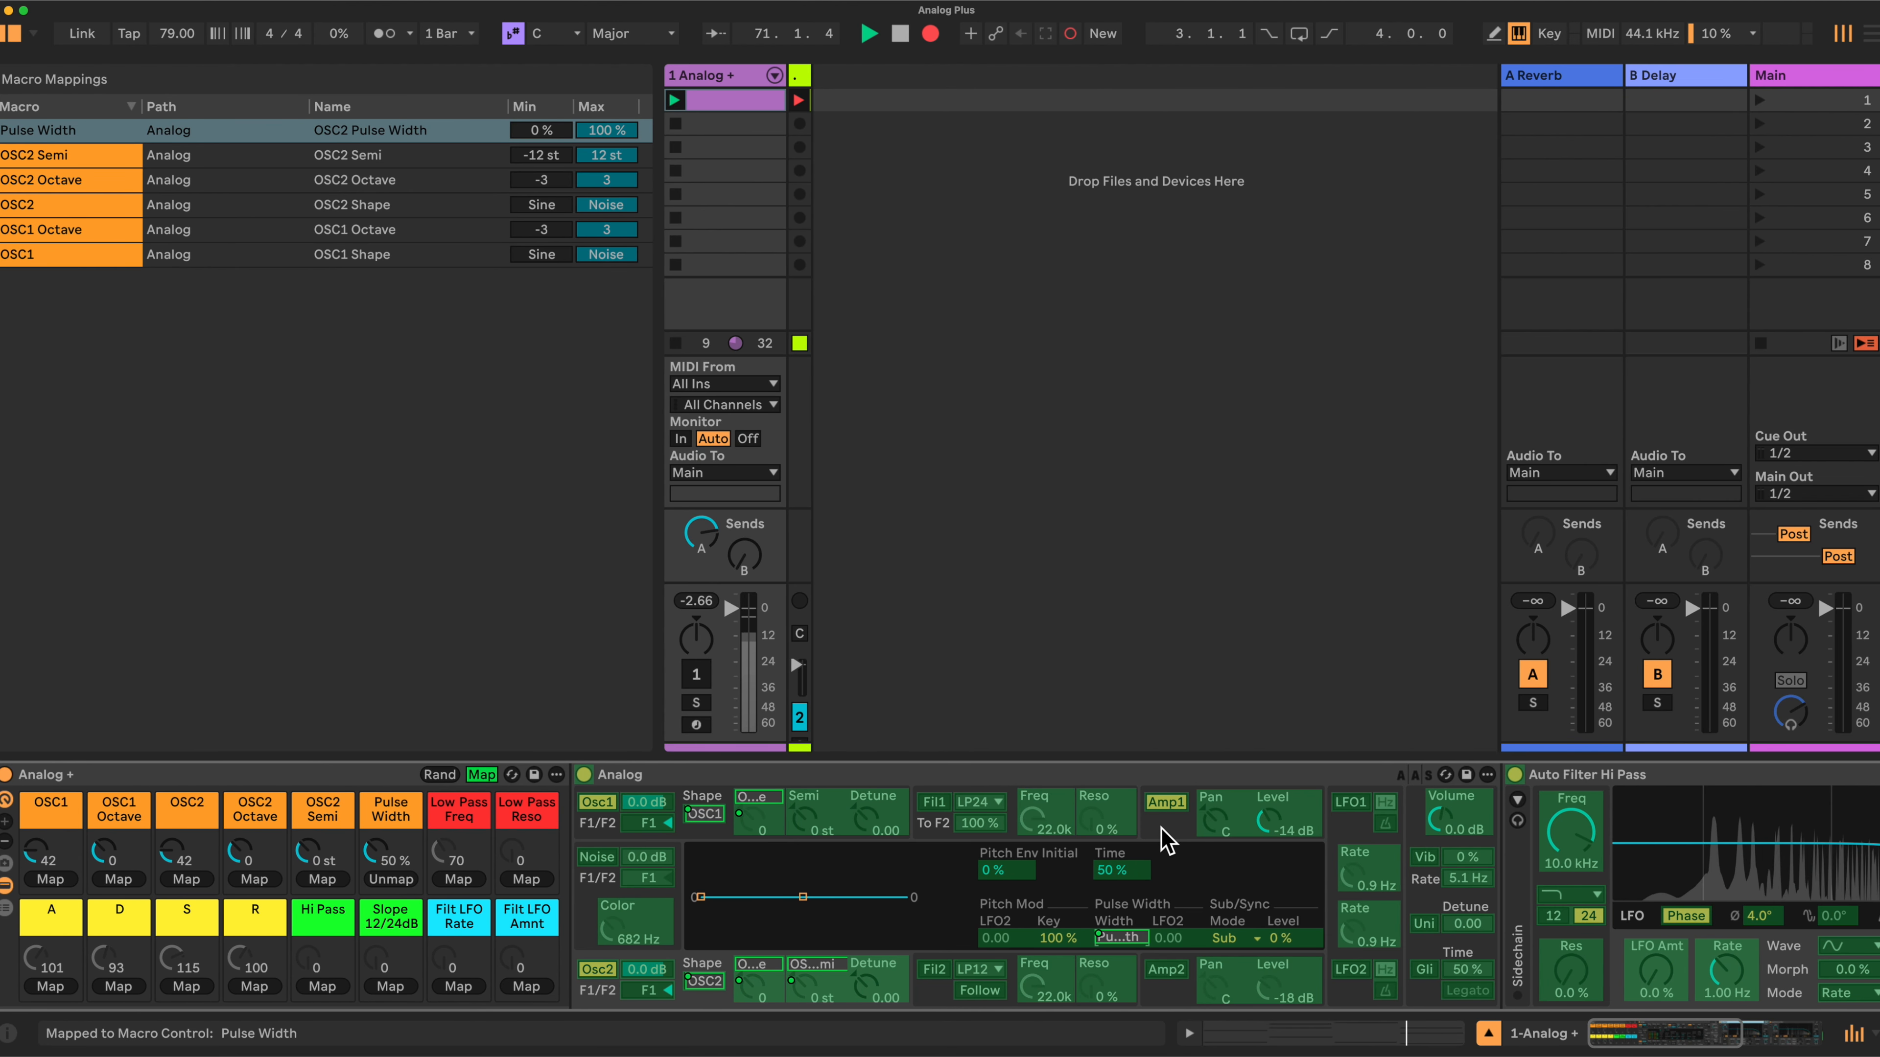
left_click(1164, 836)
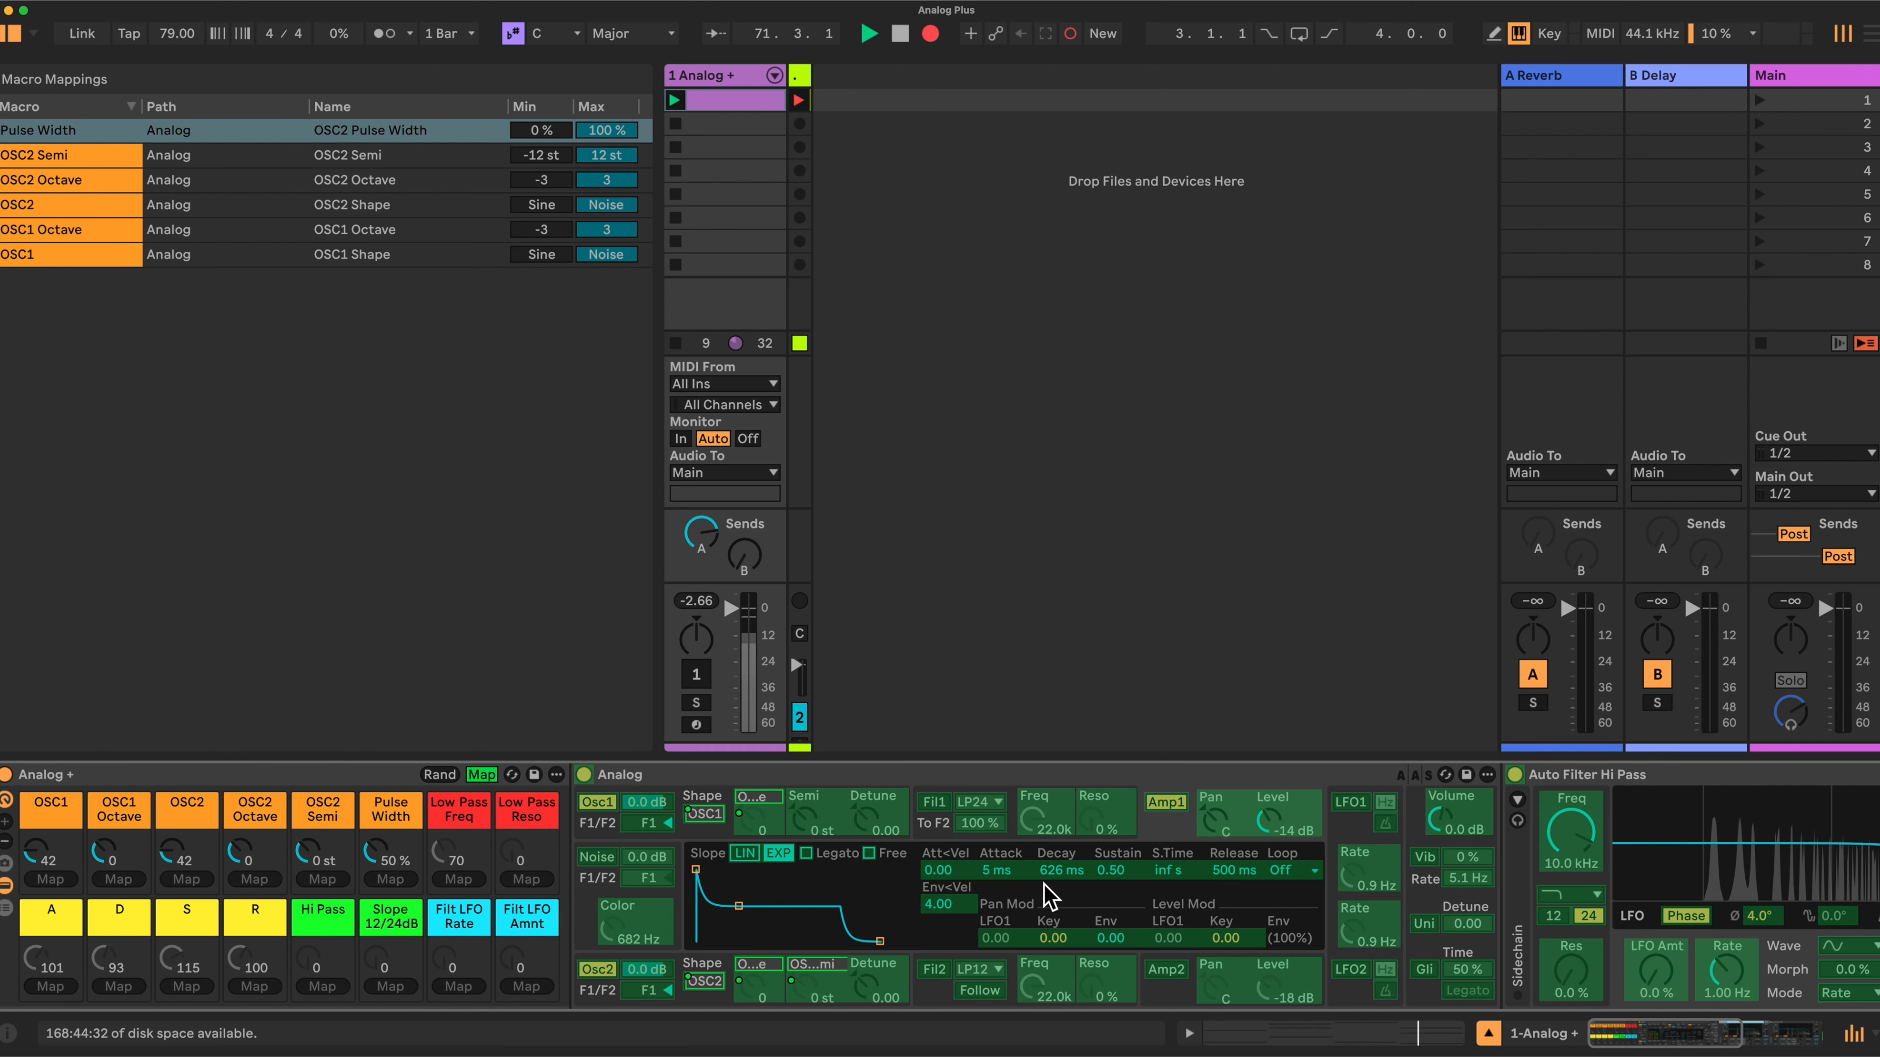
scroll(1000, 876, "left", 1)
left_click(1001, 873)
left_click(54, 986)
left_click(1070, 872)
left_click(124, 985)
- Map the Amp1 envelope sustain and release to the S and R macros
left_click(1121, 872)
left_click(190, 986)
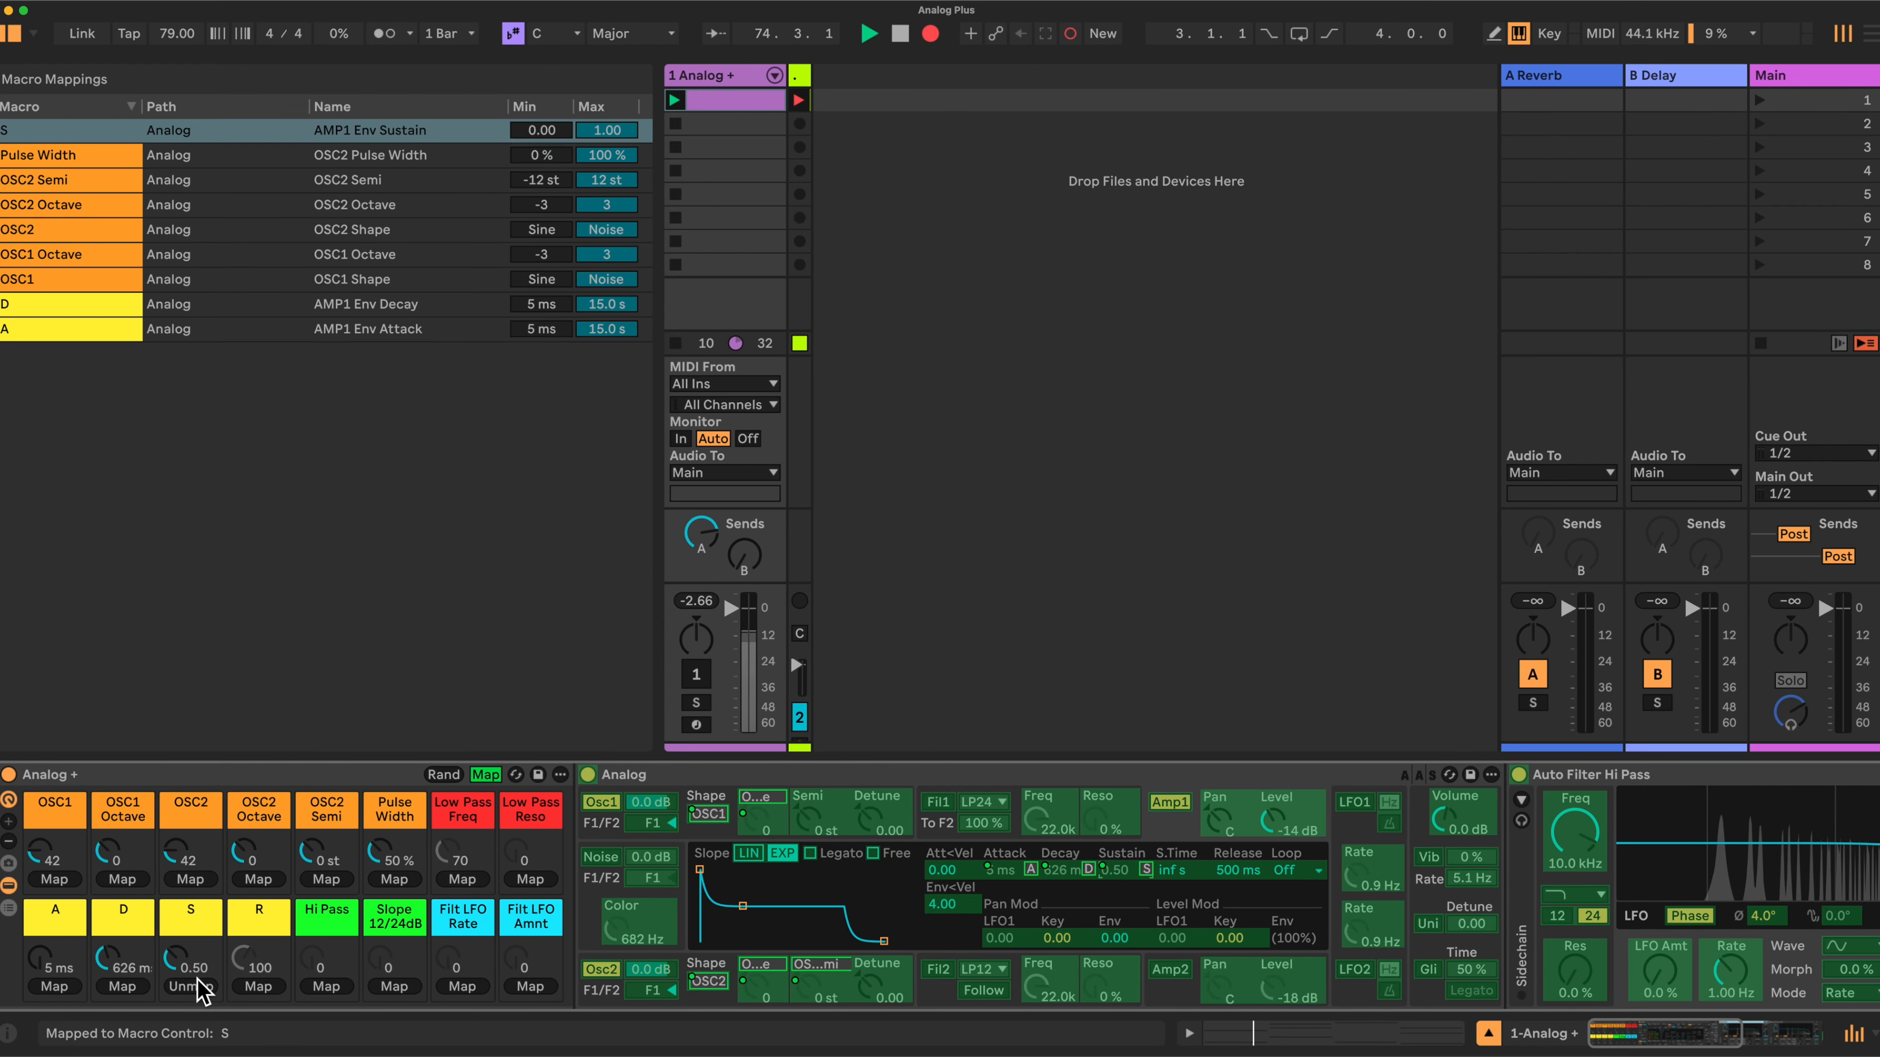
left_click(1241, 868)
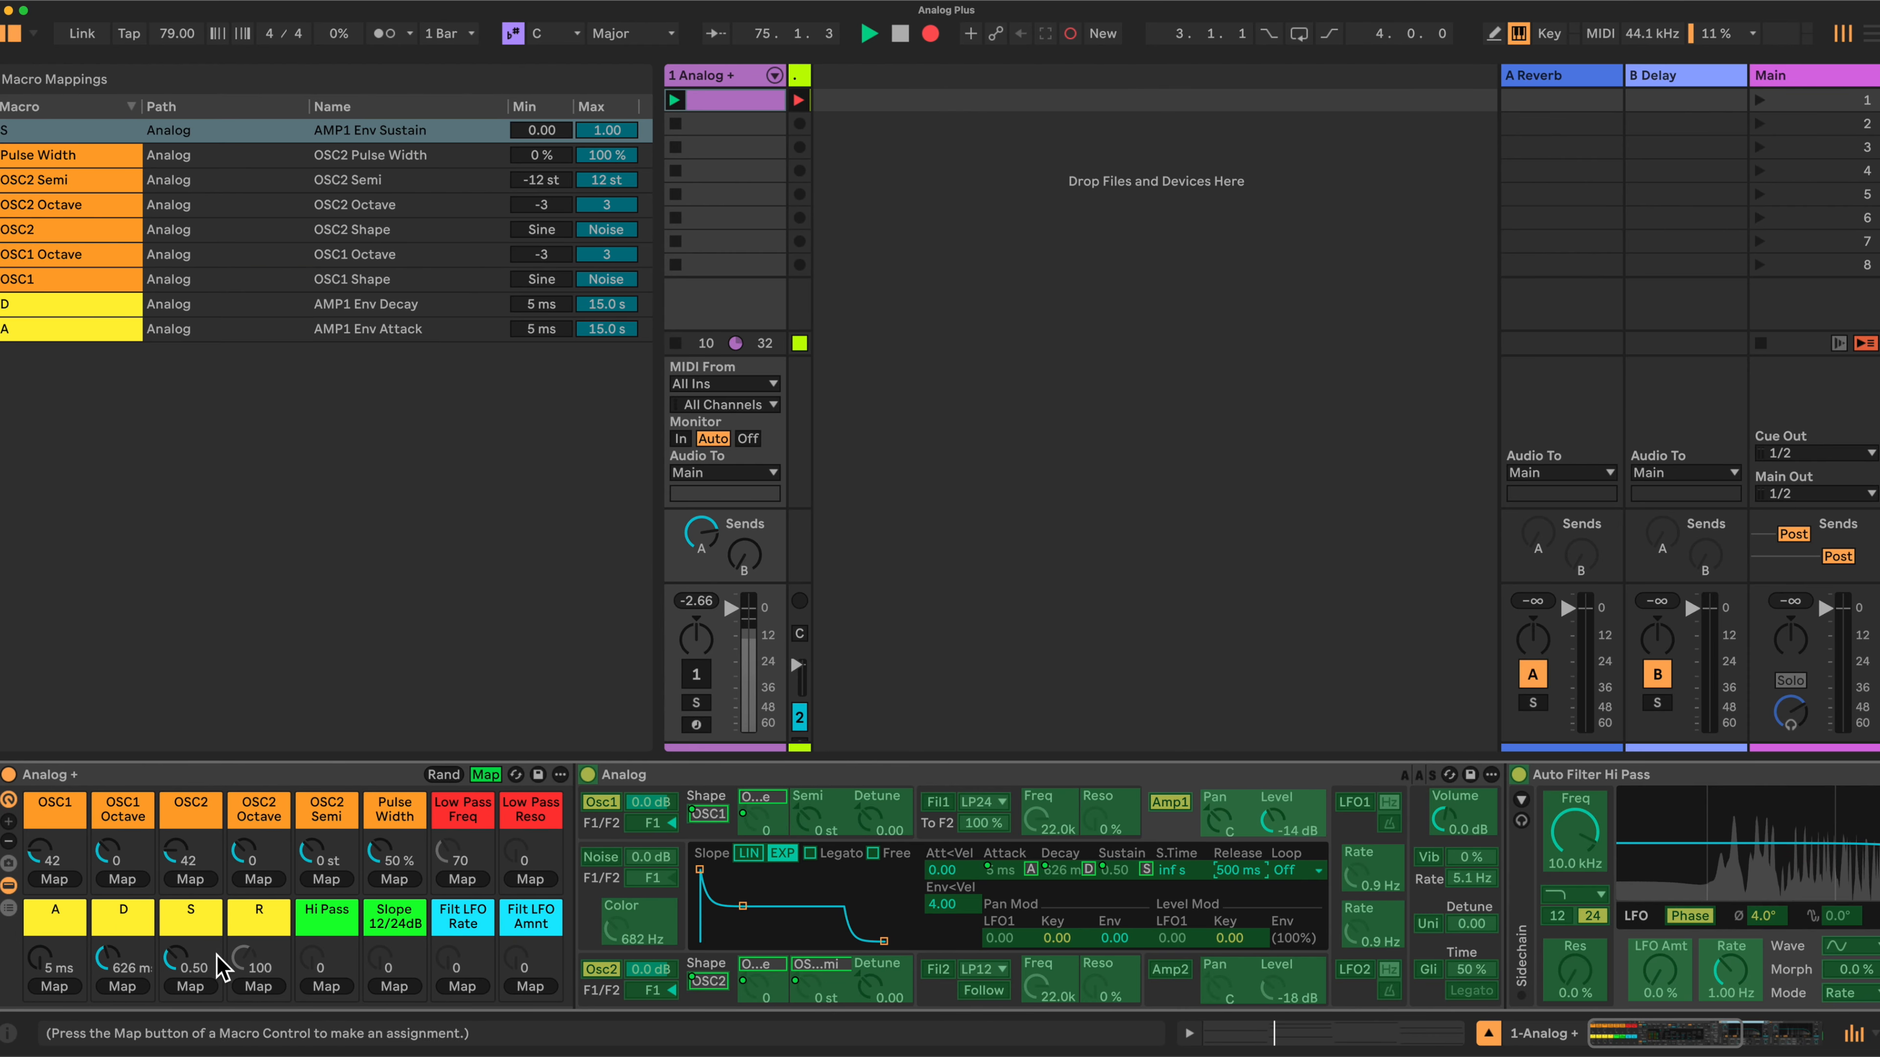
left_click(255, 986)
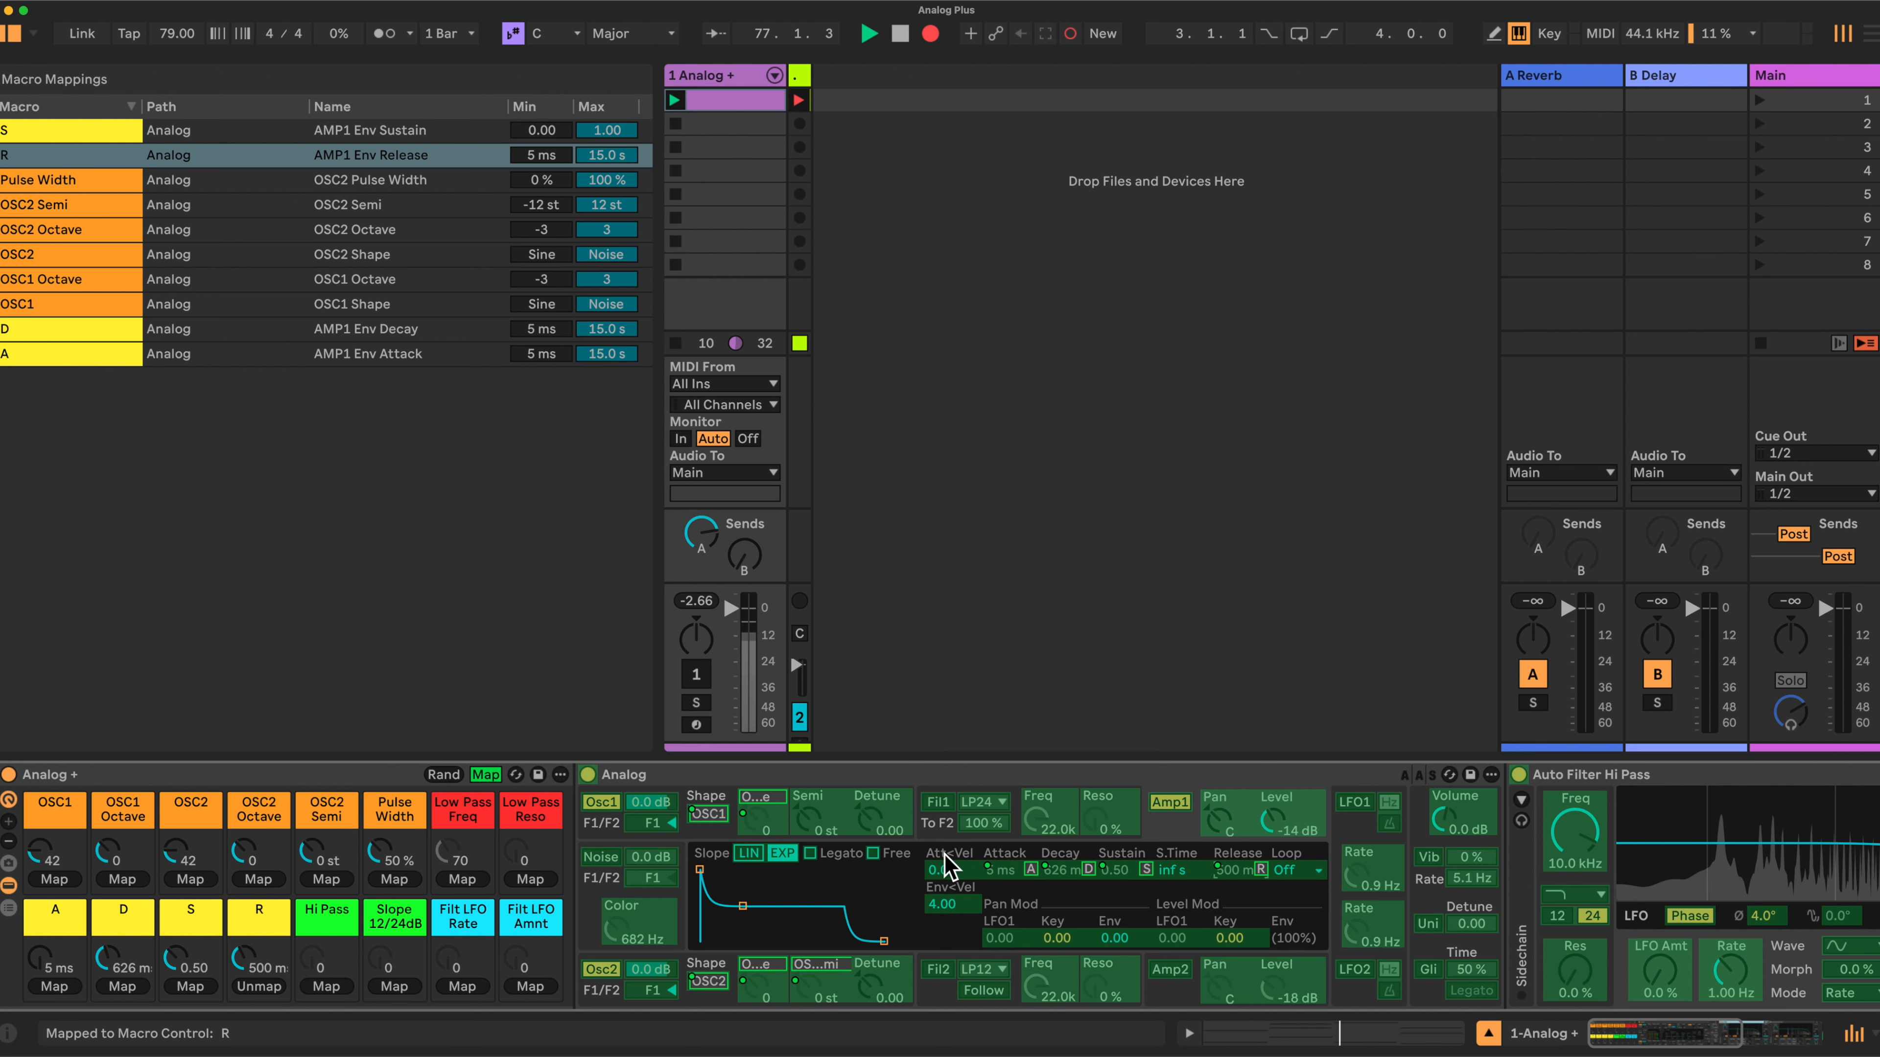
- Map the Low Pass filter's LFO amount and LFO rate to the Filt LFO Amnt and Filt LFO Rate macros
scroll(1040, 862, "right", 10)
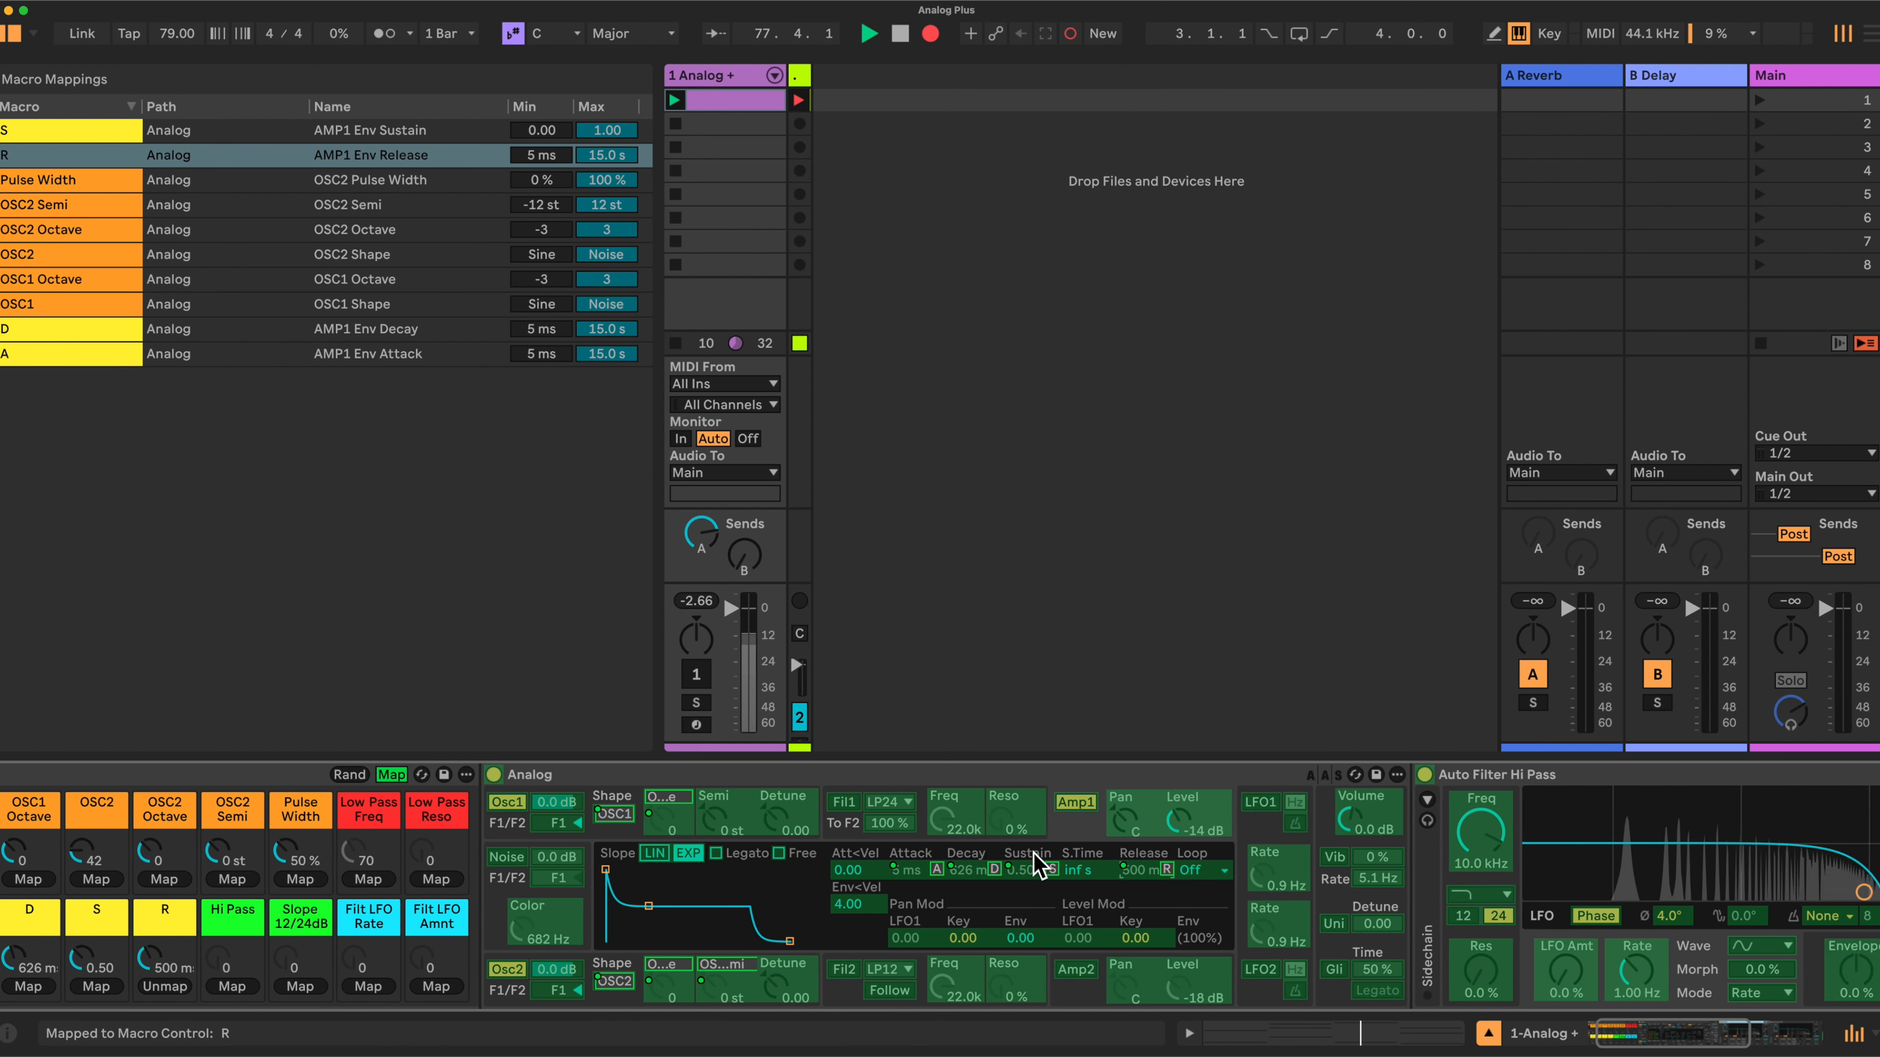
scroll(1035, 853, "right", 5)
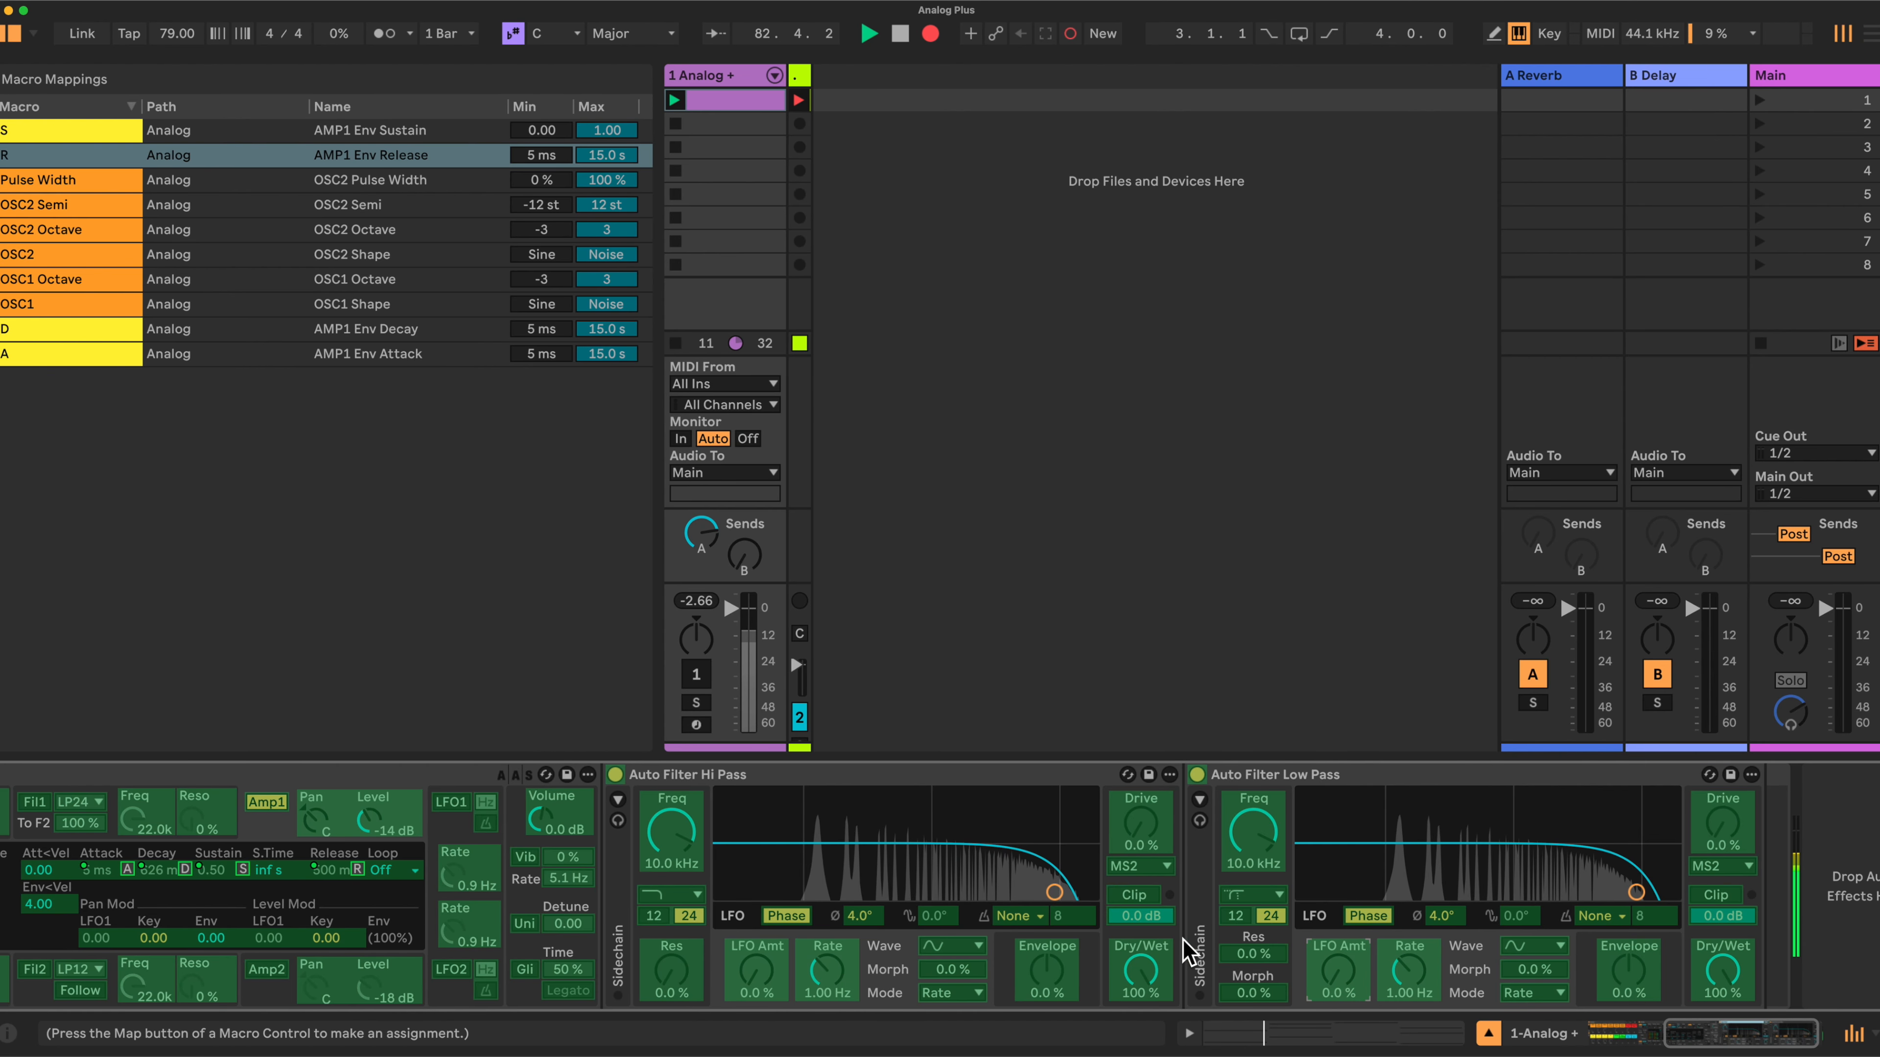
scroll(799, 826, "left", 10)
scroll(799, 826, "left", 2)
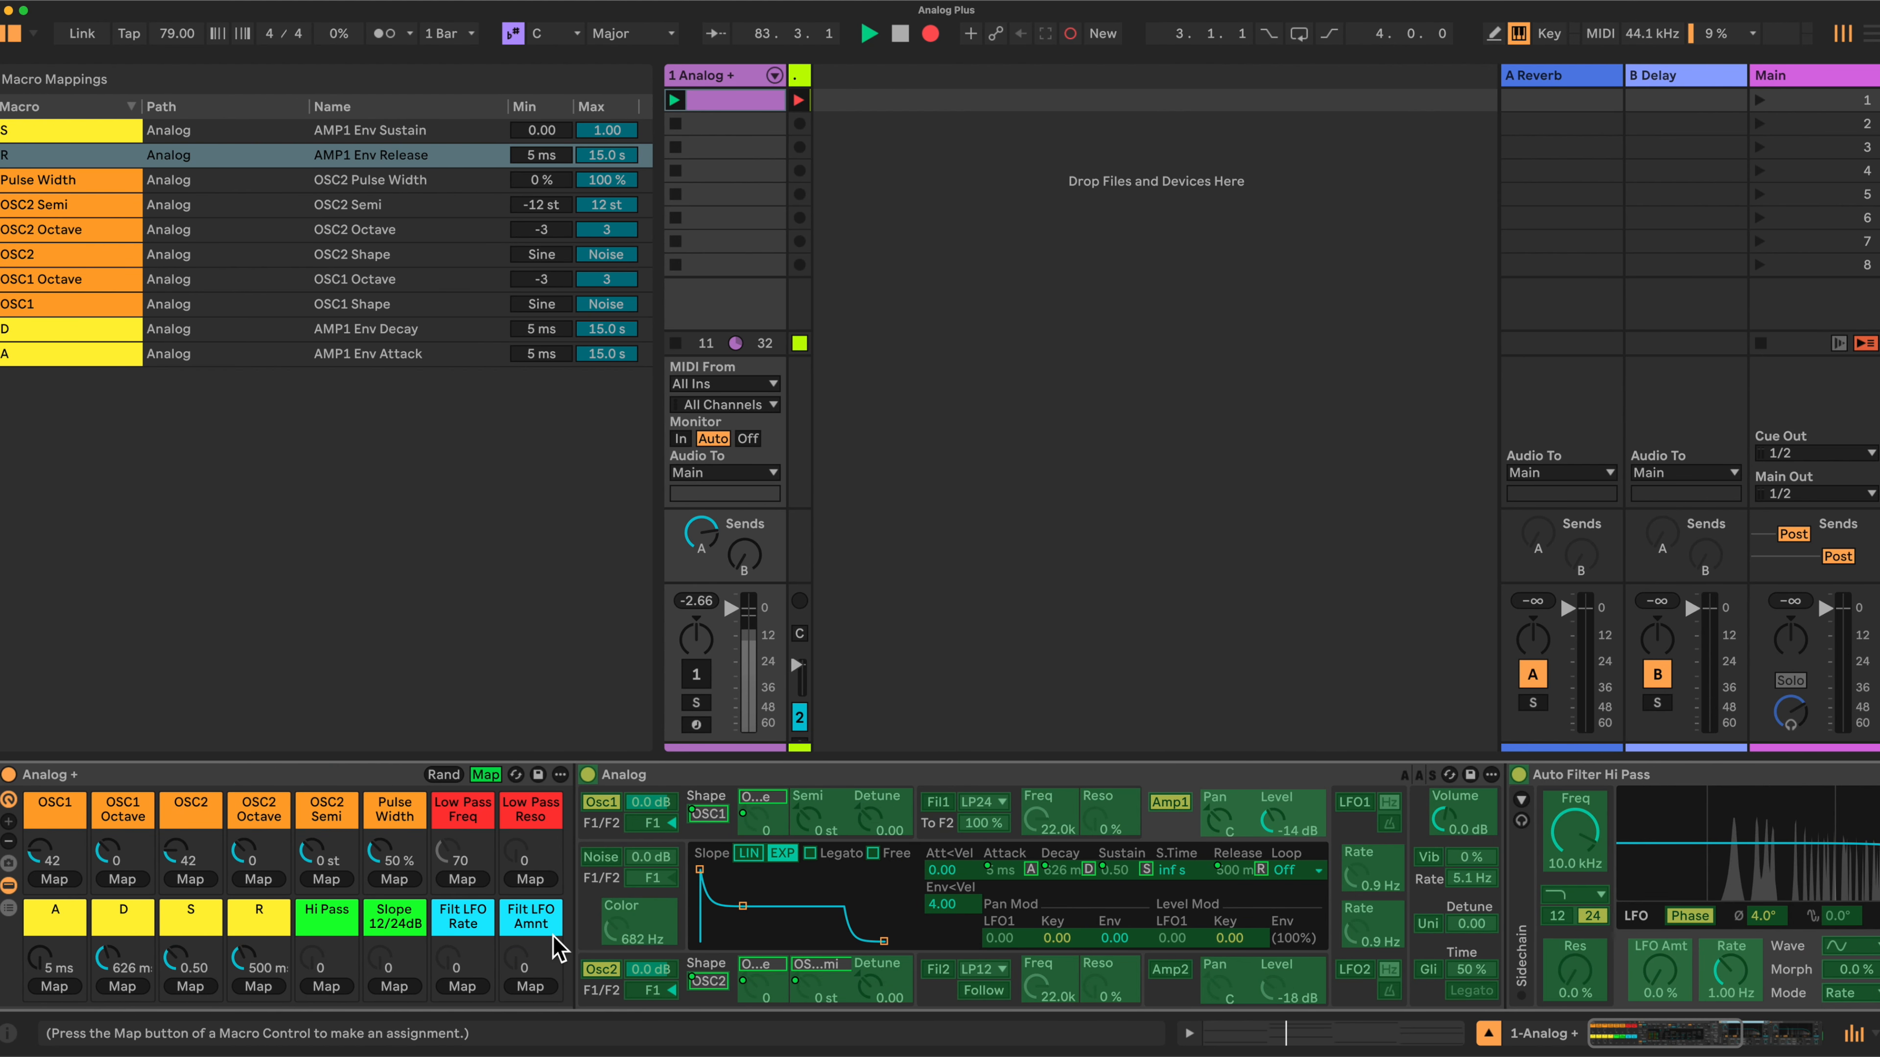
left_click(531, 988)
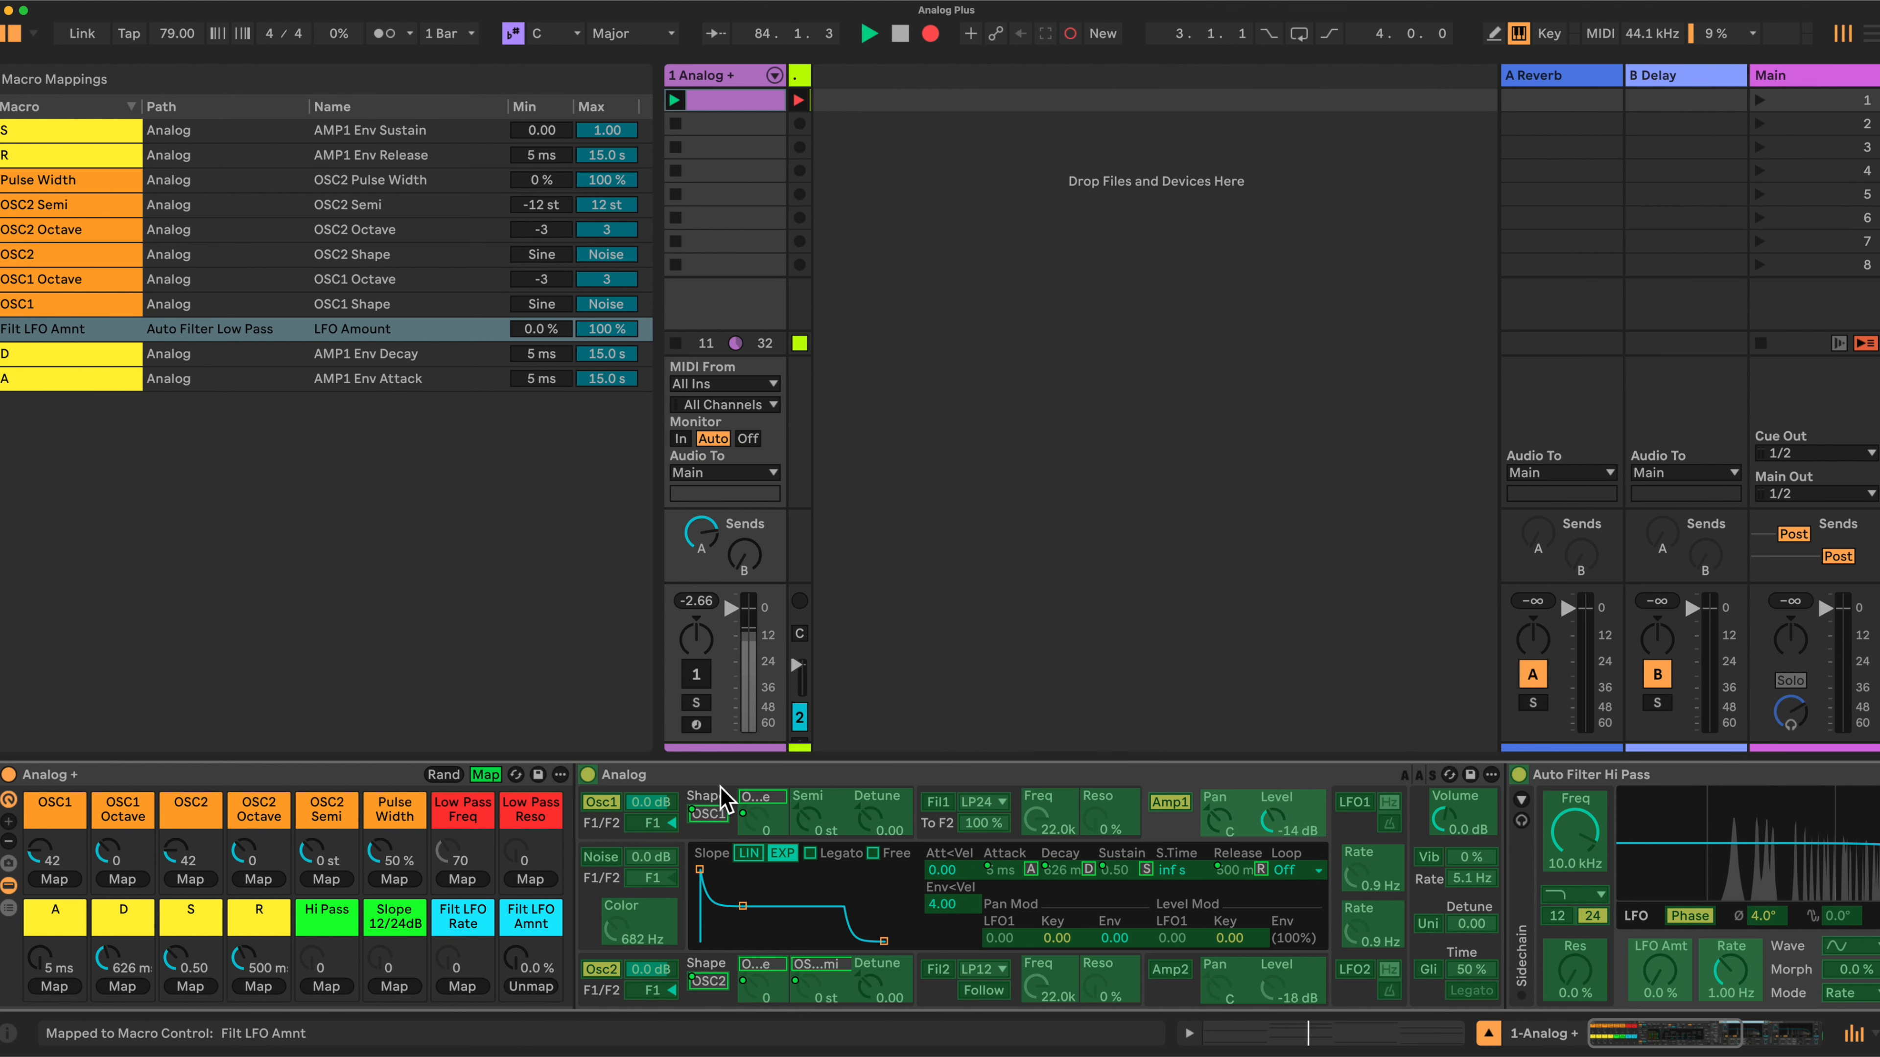
double_click(810, 776)
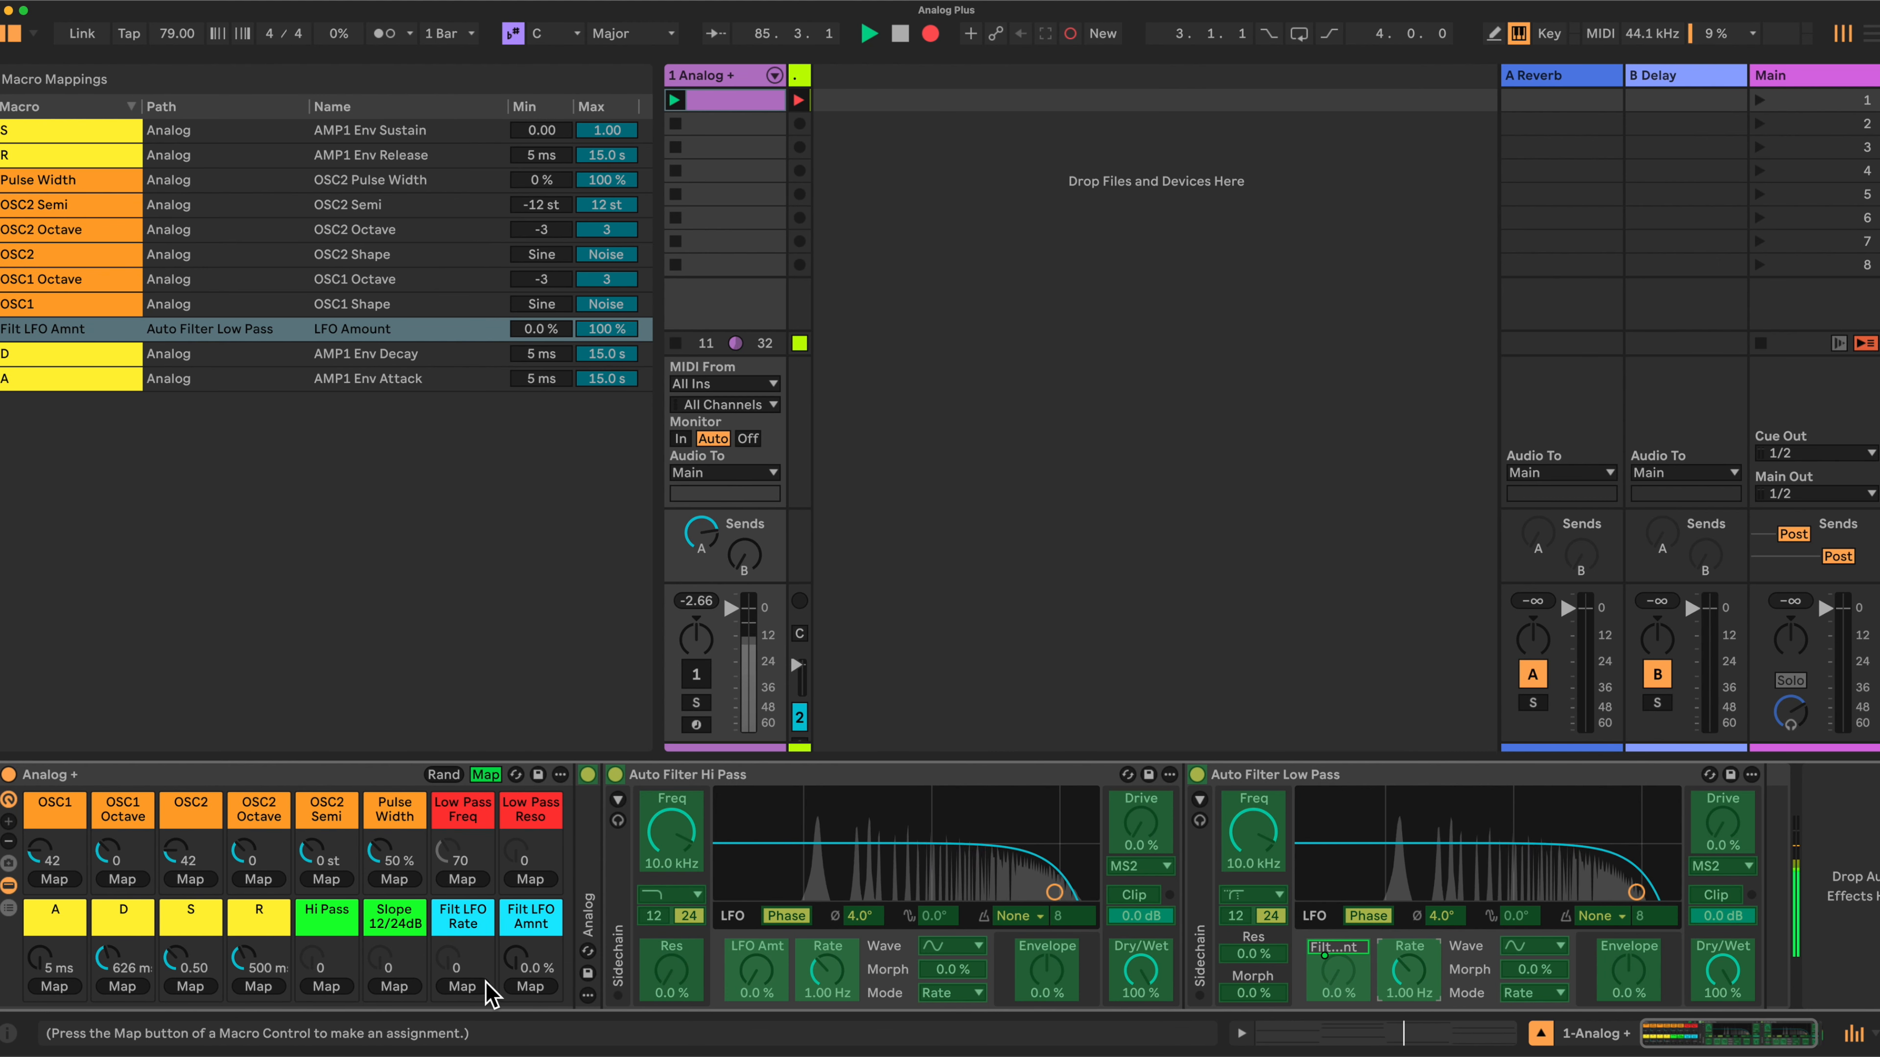
left_click(463, 986)
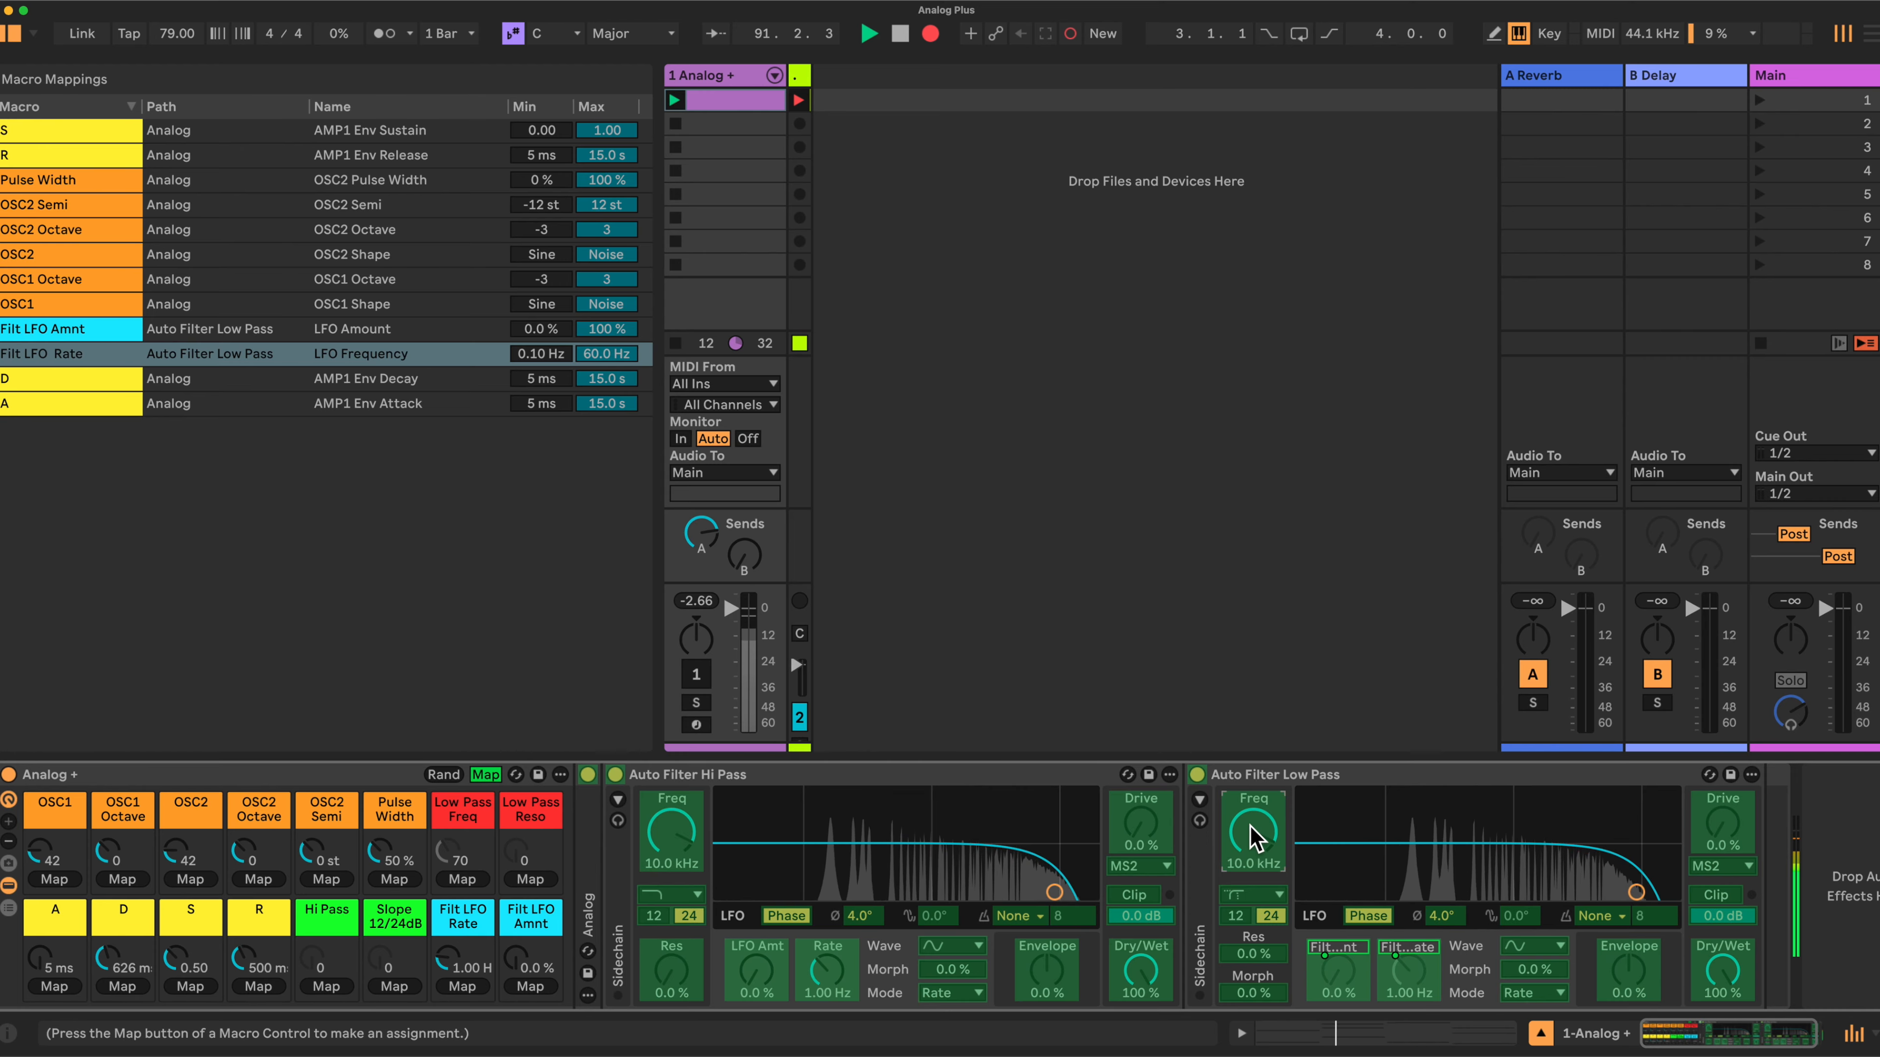
- Map the Low Pass filter's frequency and resonance to the Low Pass Freq and Low Pass Reso macros
left_click(464, 880)
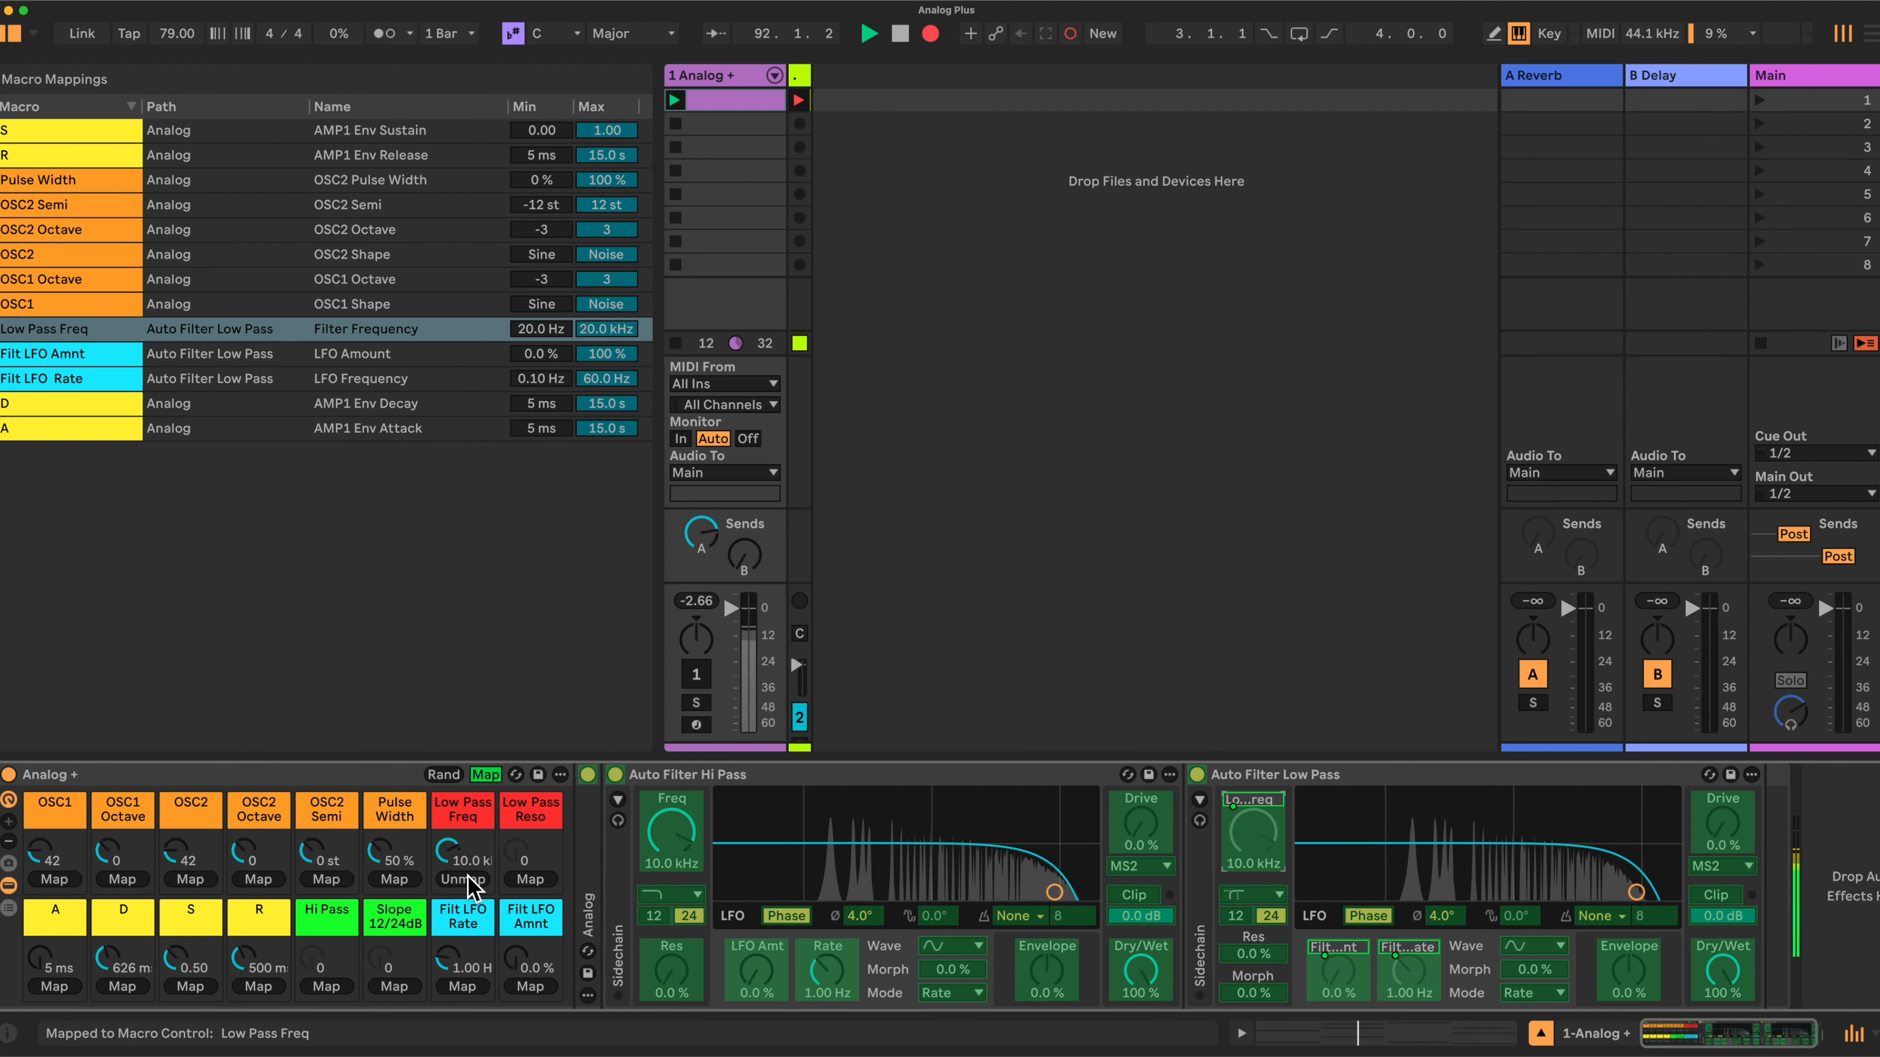
left_click(1257, 957)
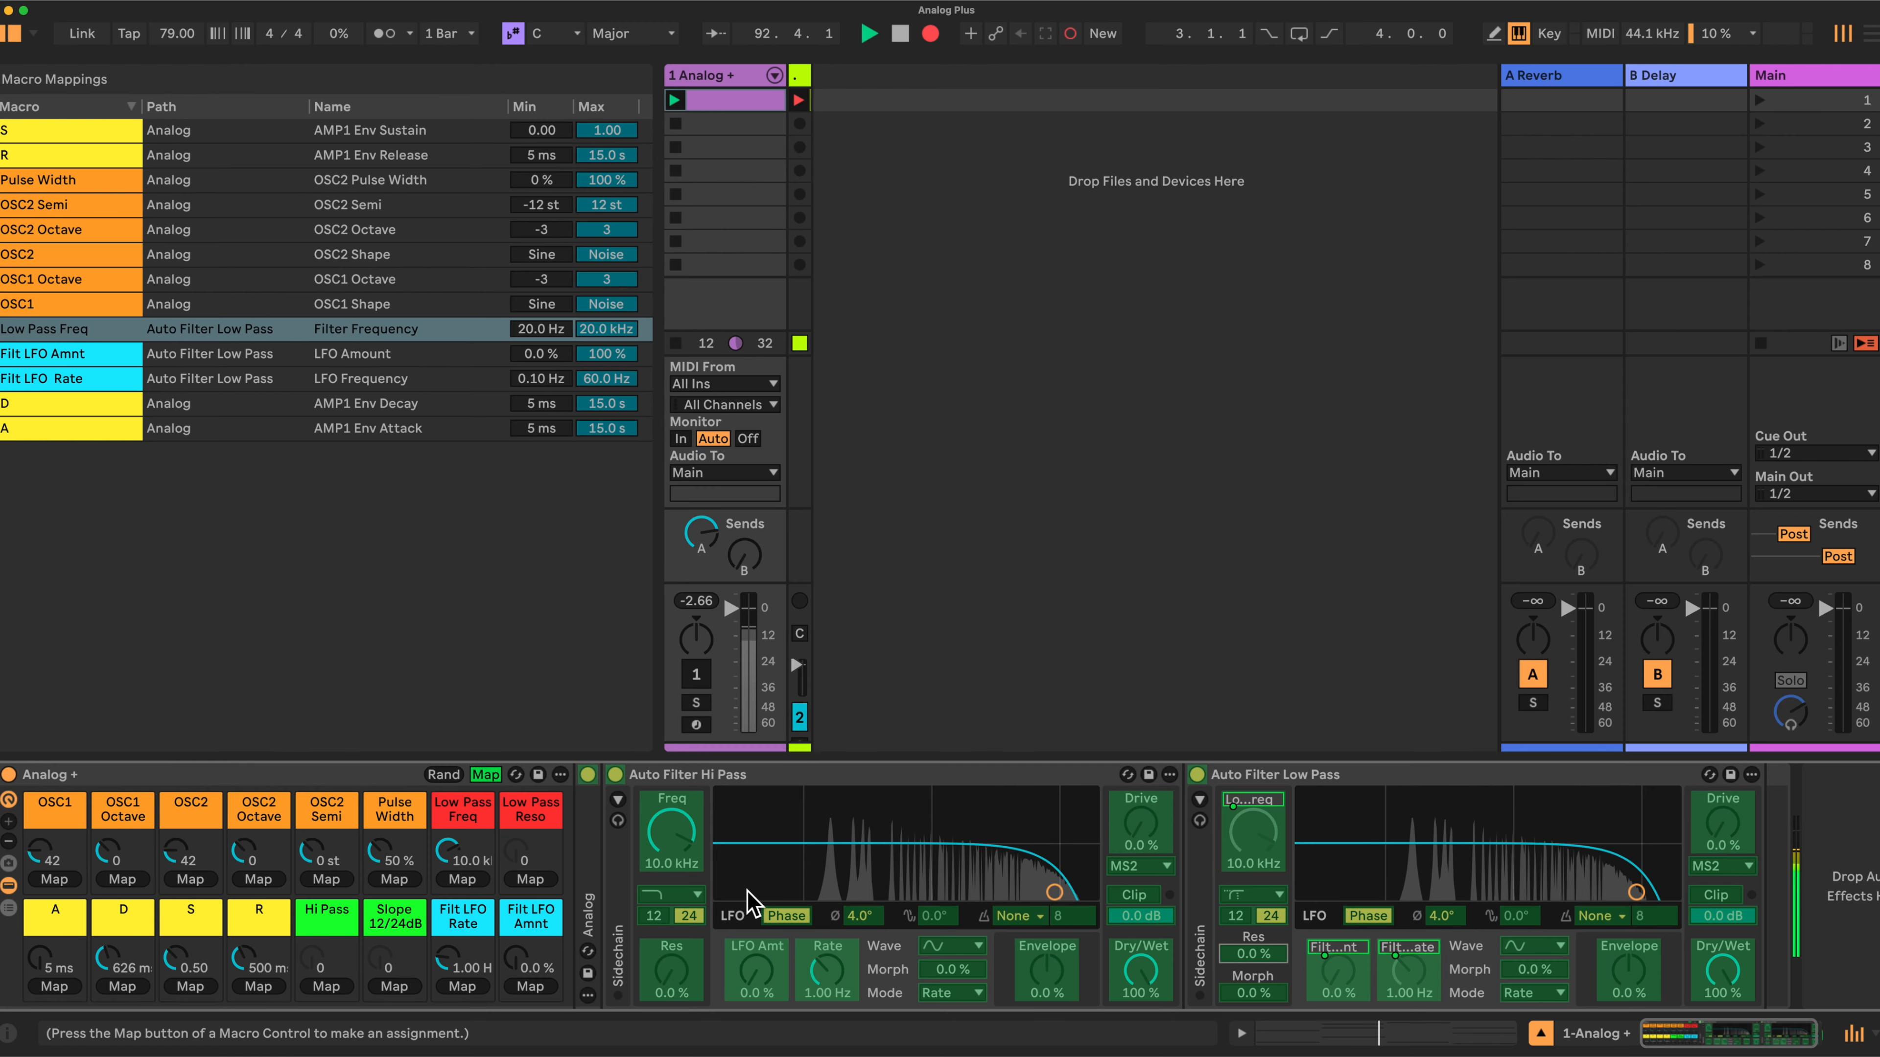
left_click(530, 880)
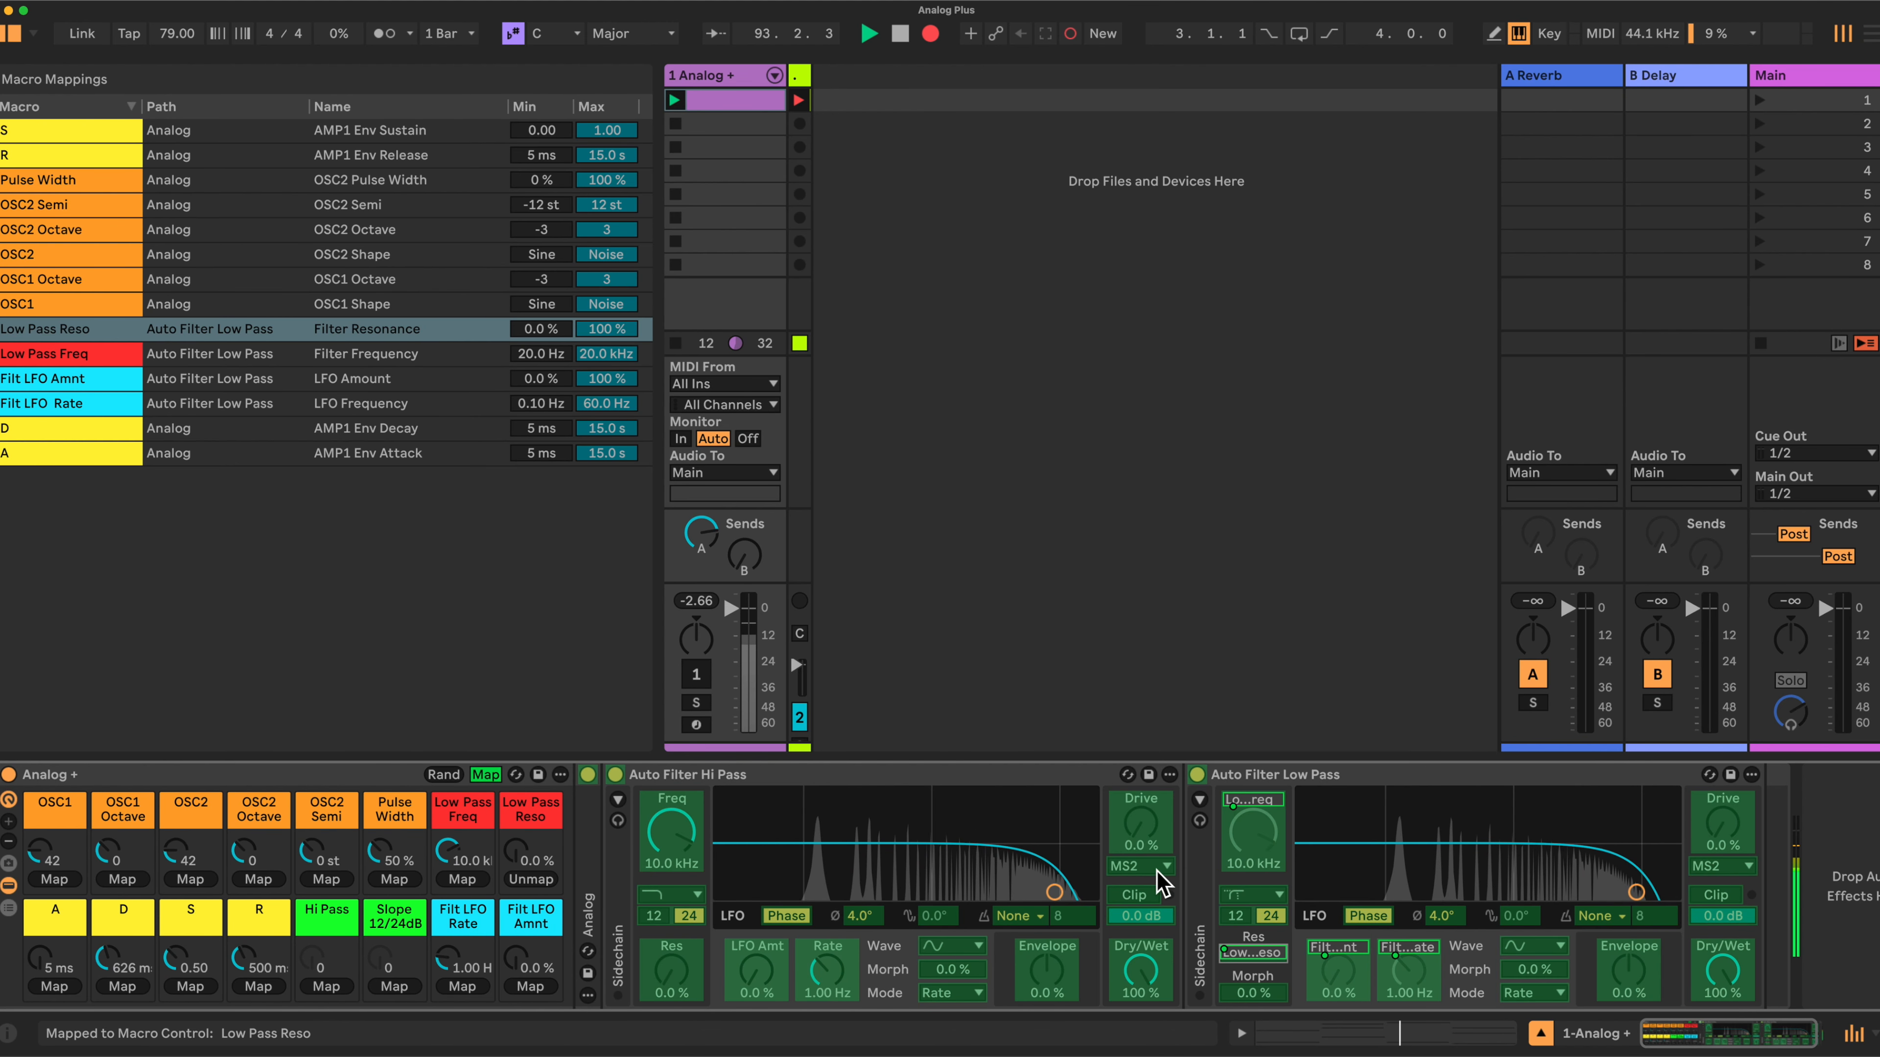
- Map the Low Pass filter's morph to the Low Pass Reso macro and its slope to the Slope 12/24dB macro
left_click(1260, 992)
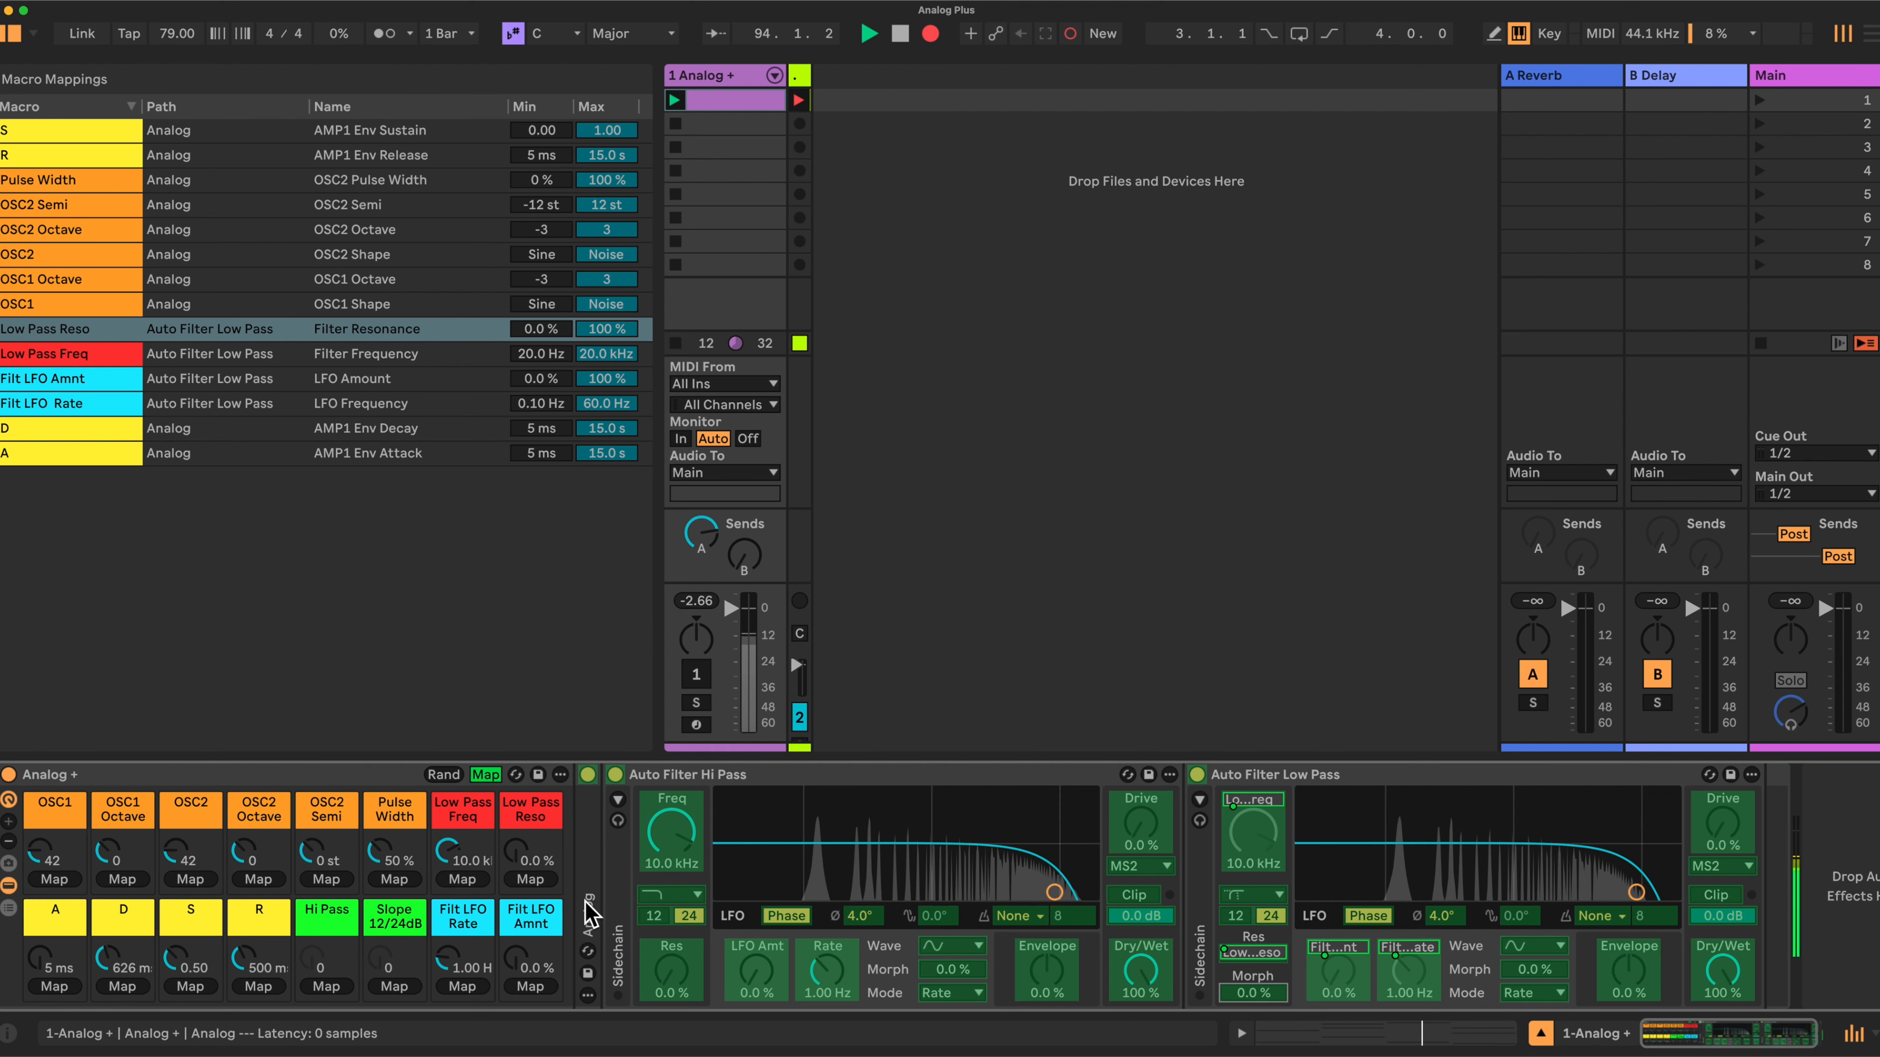
left_click(529, 878)
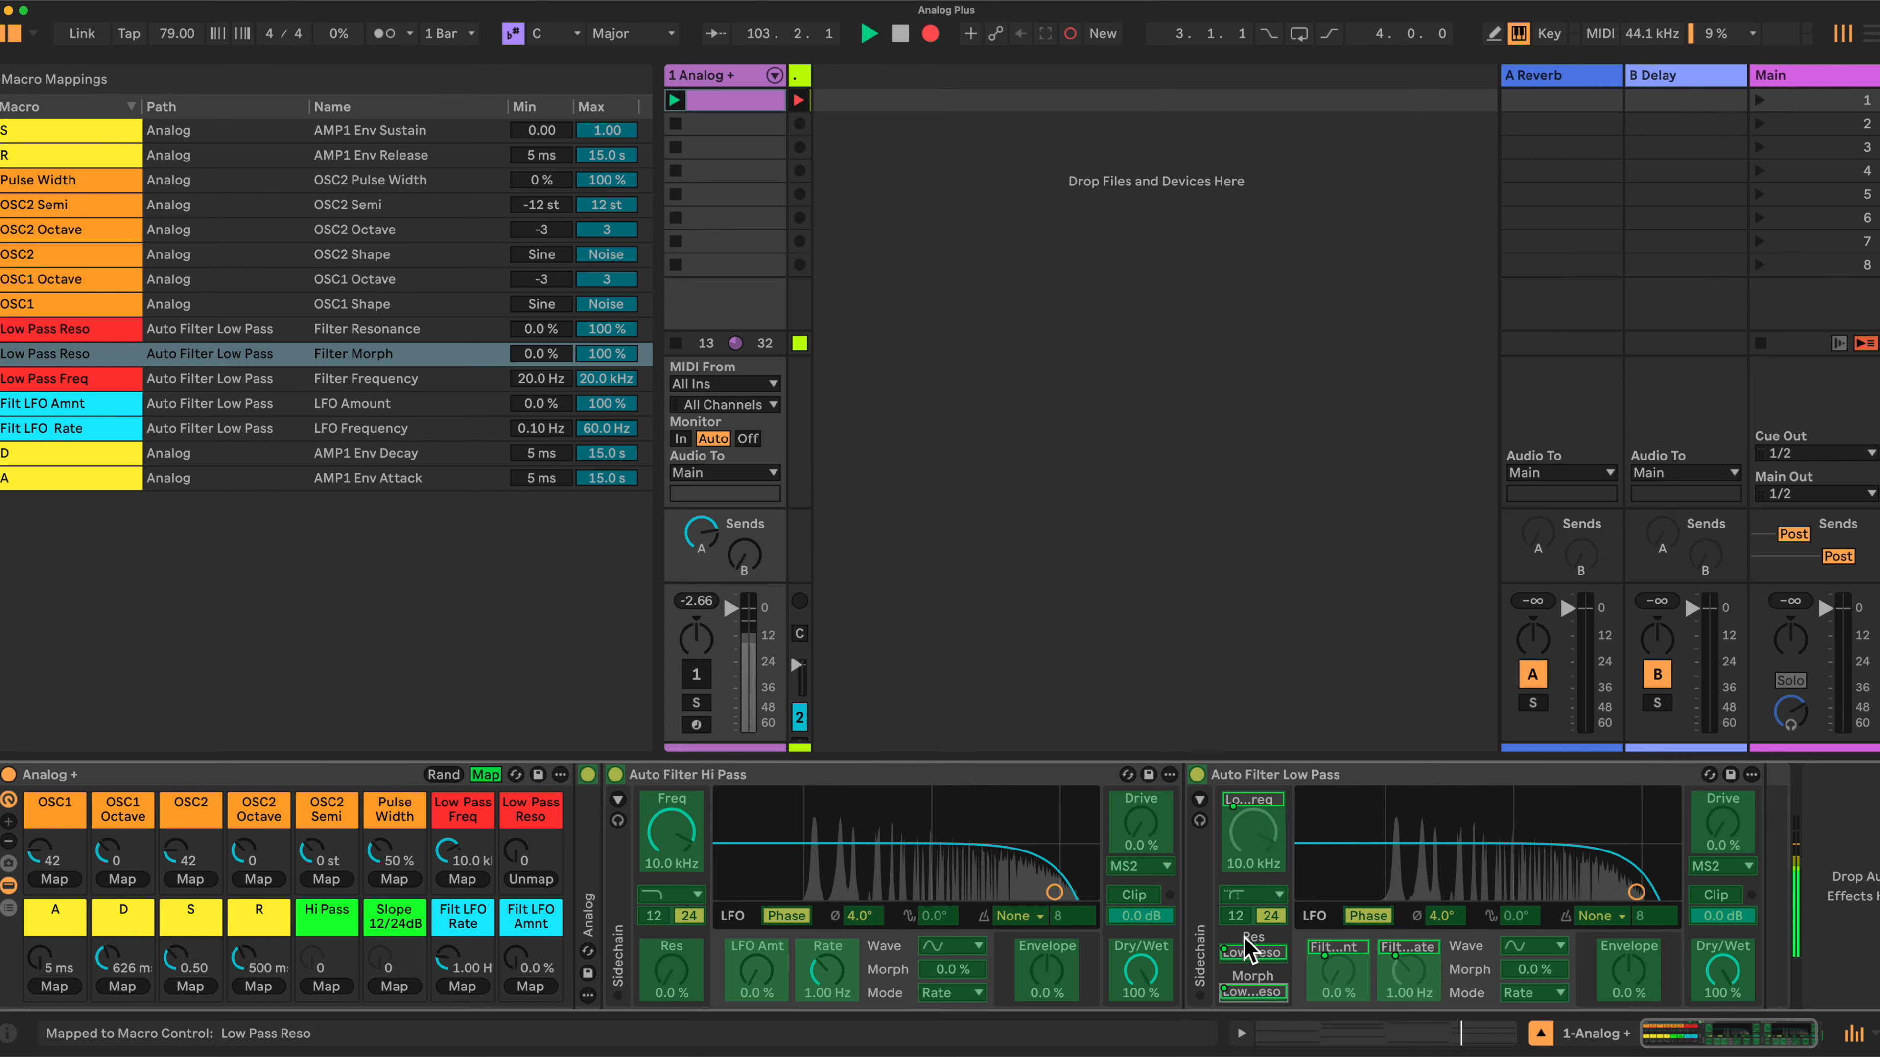
scroll(1234, 921, "right", 1)
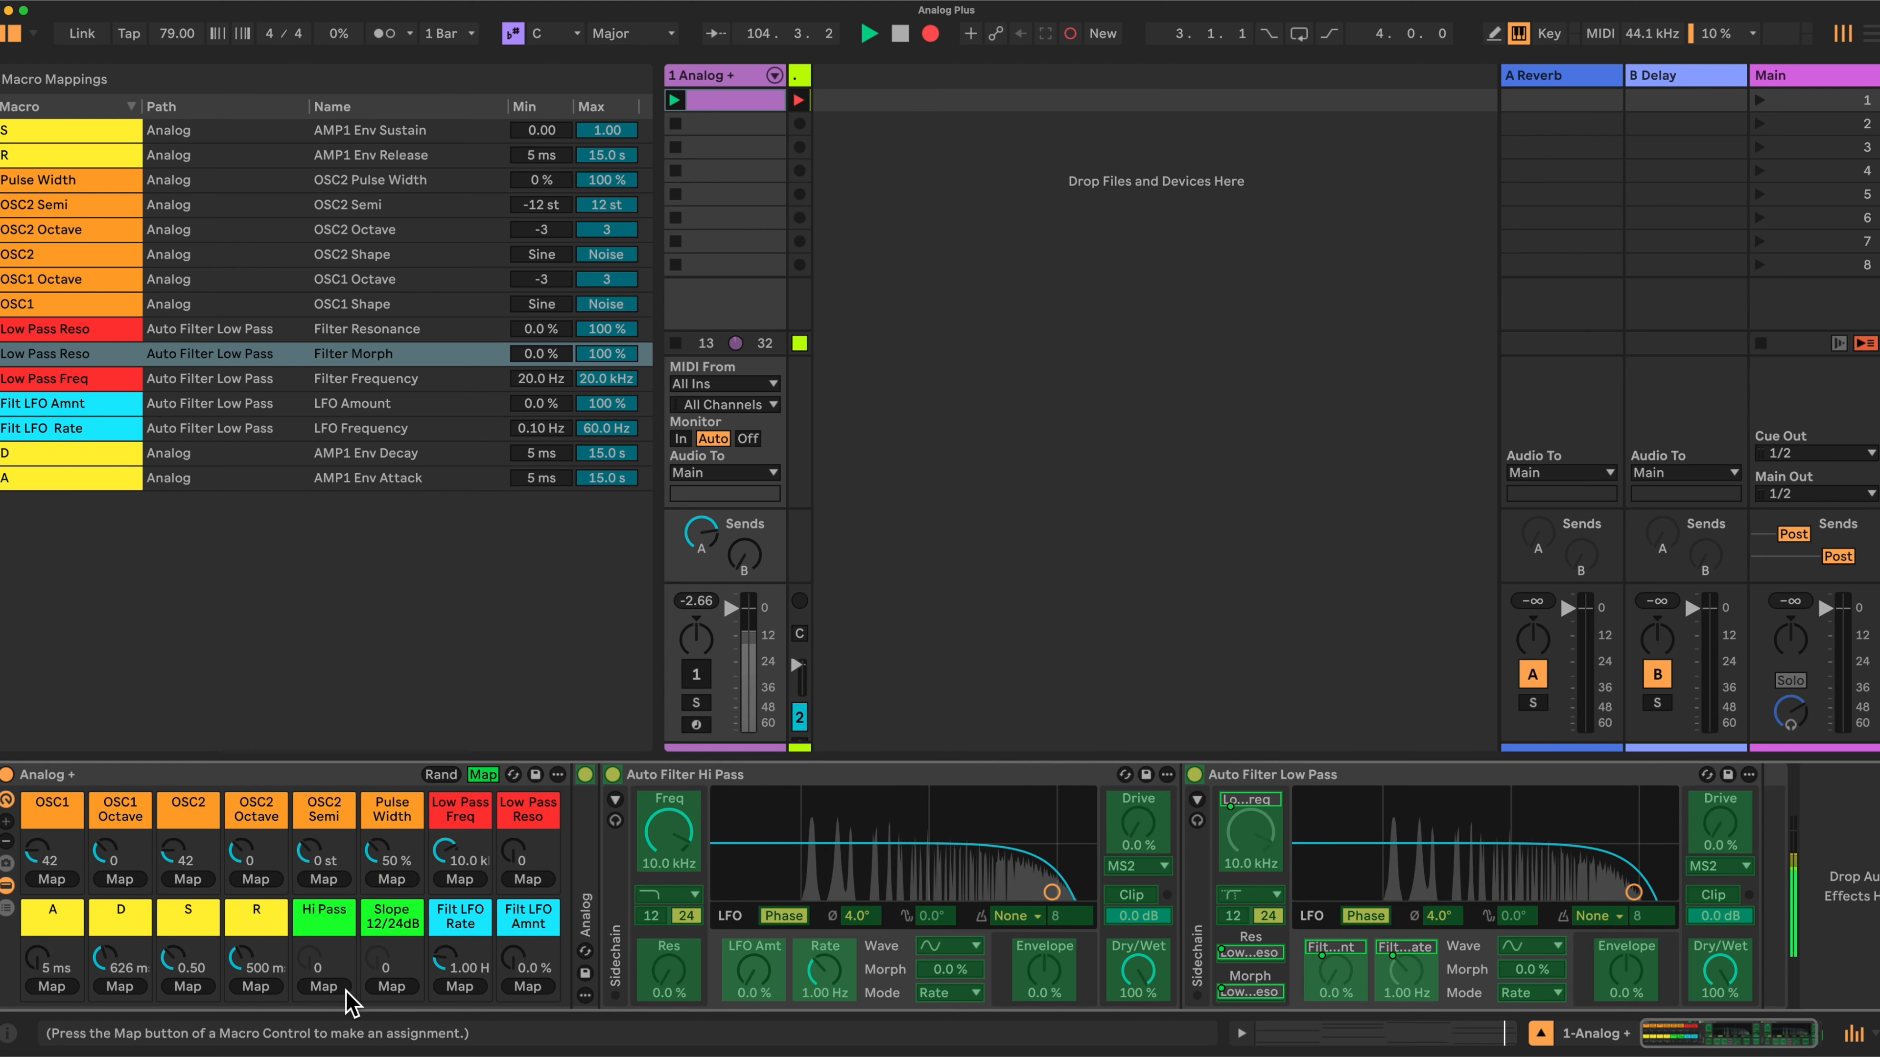
left_click(388, 985)
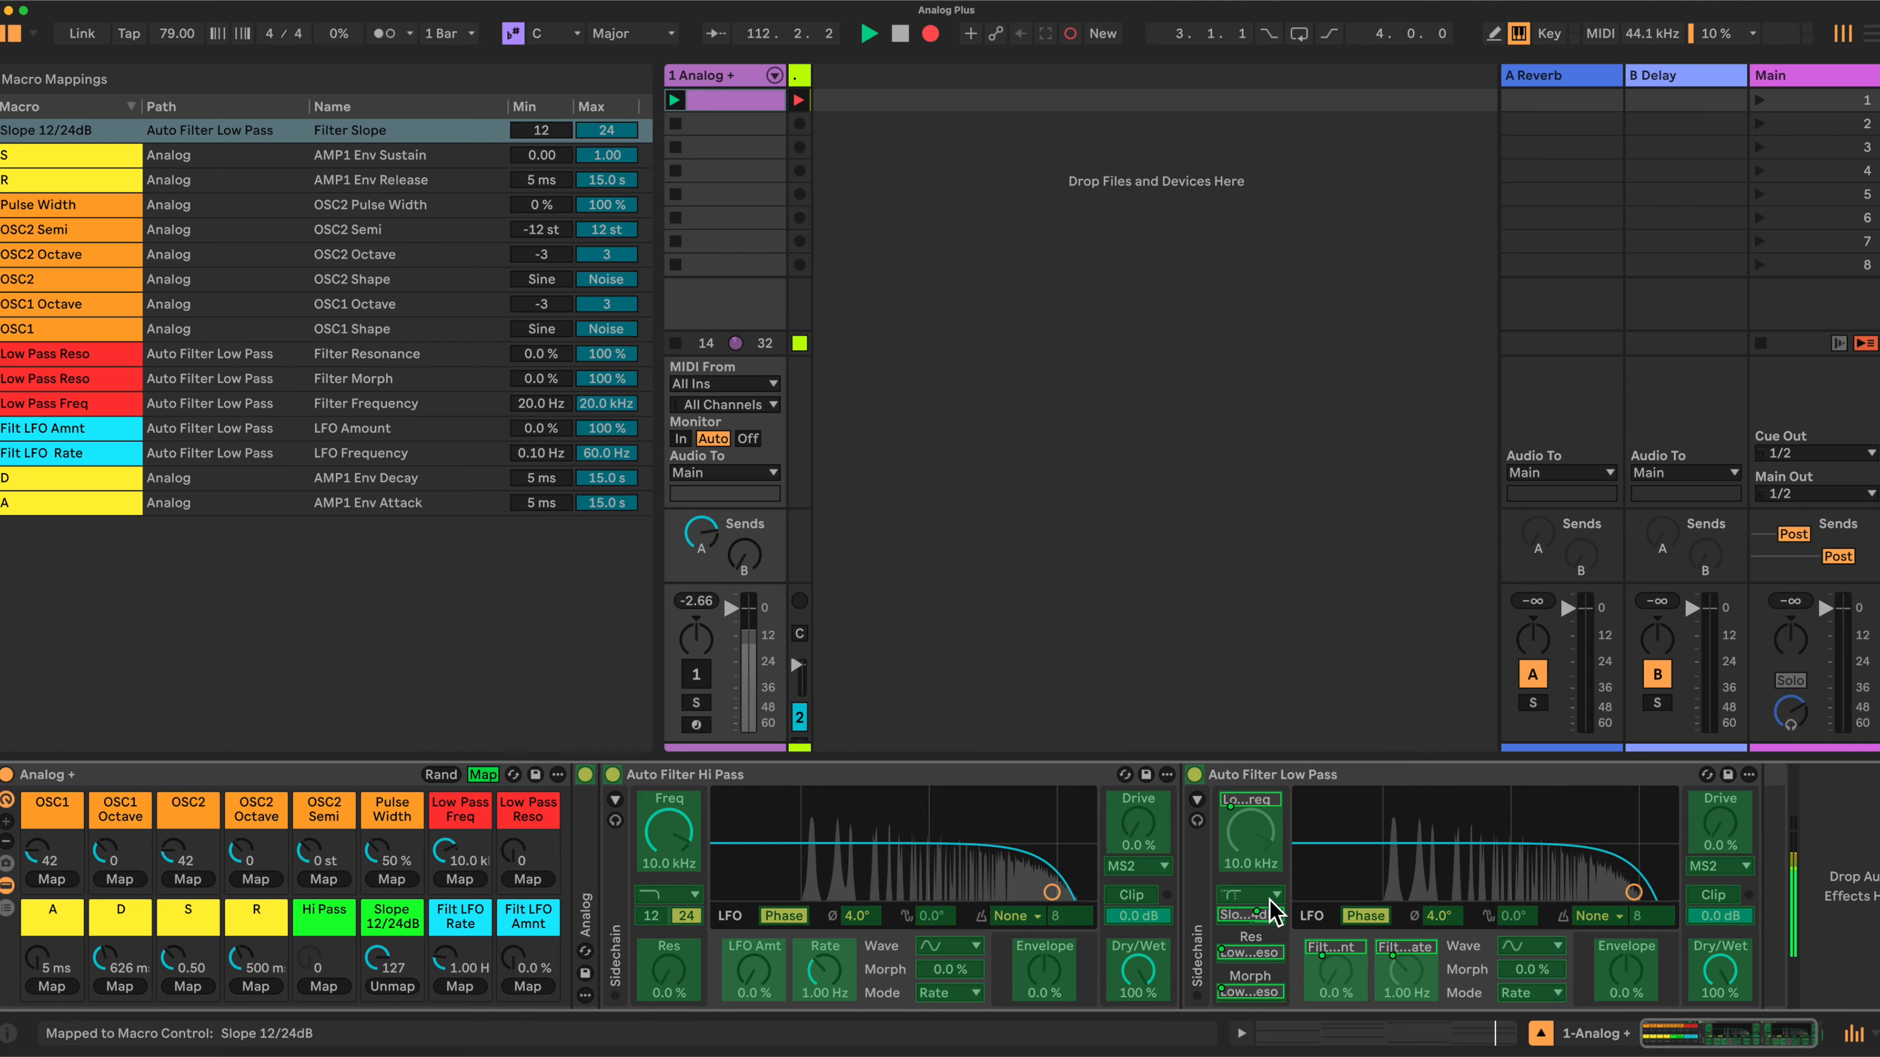
- Map the Hi Pass Auto Filter's frequency to the Hi Pass macro
left_click(672, 829)
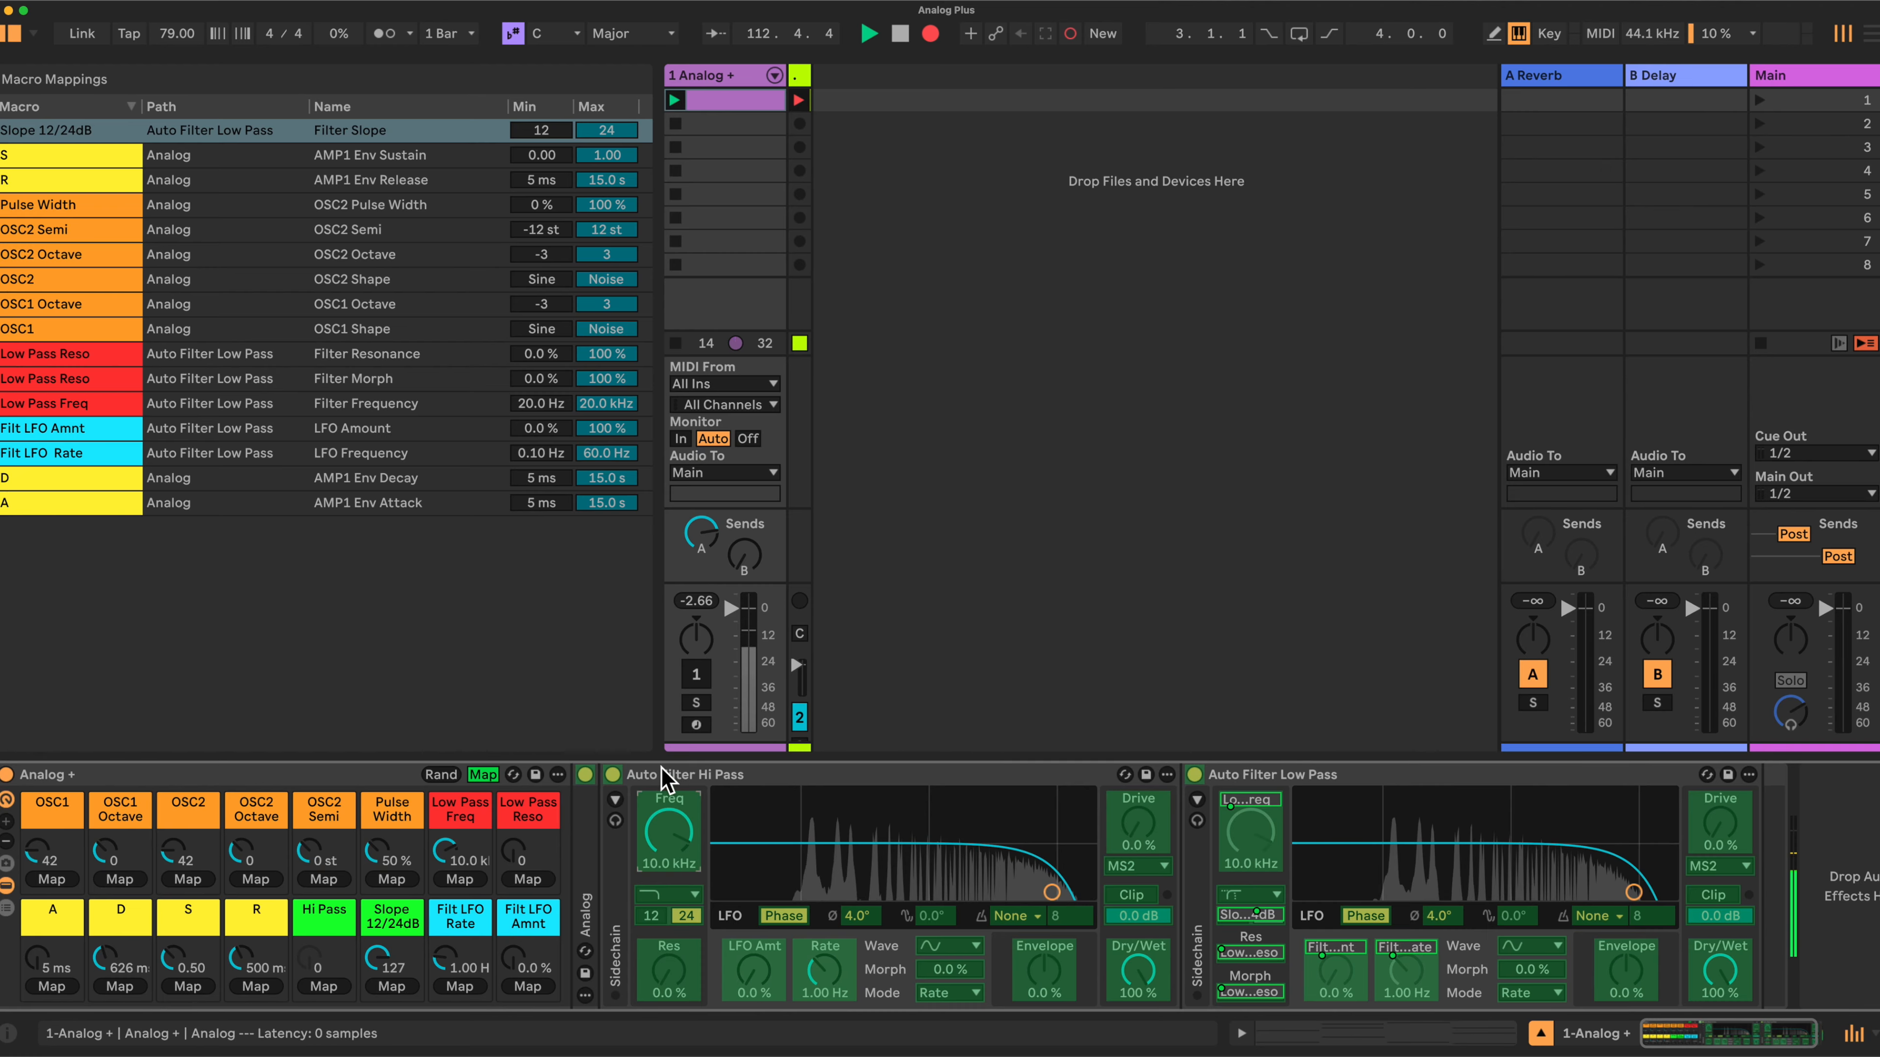
left_click(321, 988)
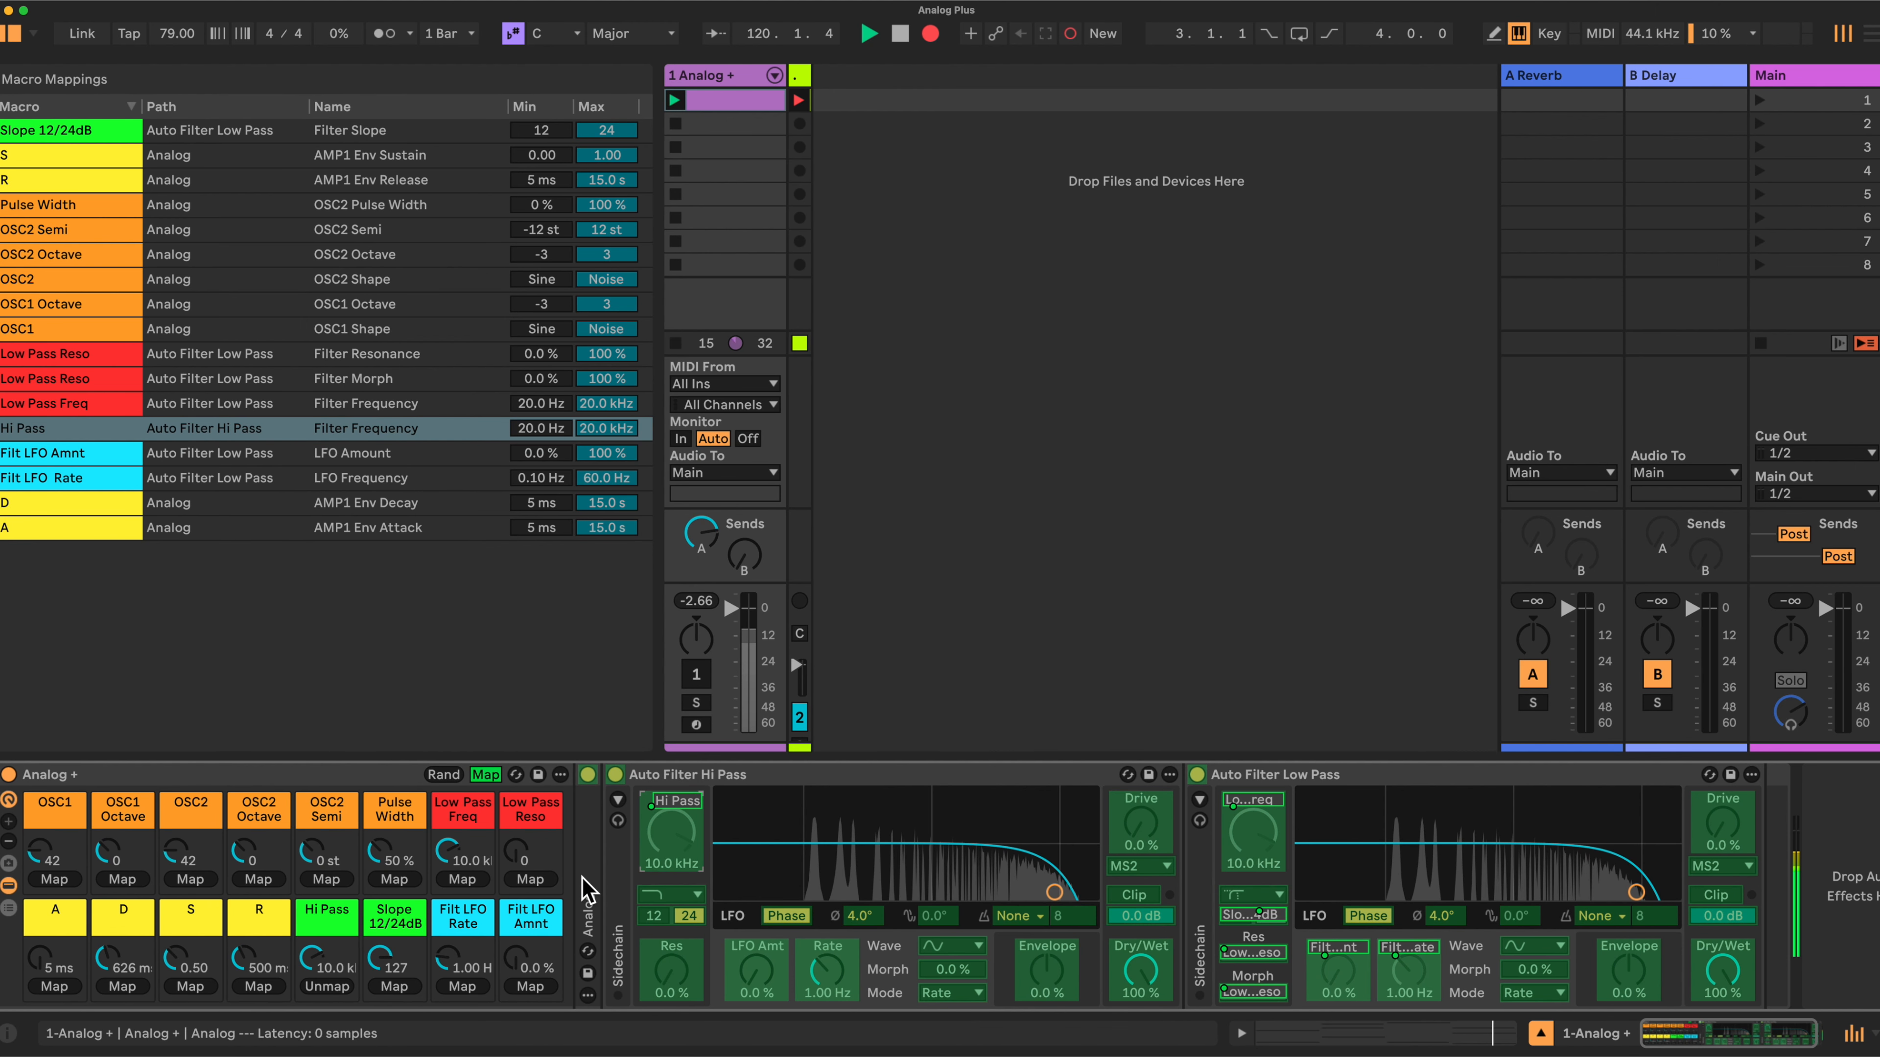
- Expand the Analog device and map the Osc1 and Osc2 Sub/Sync levels to the Low Pass Reso macro
double_click(590, 893)
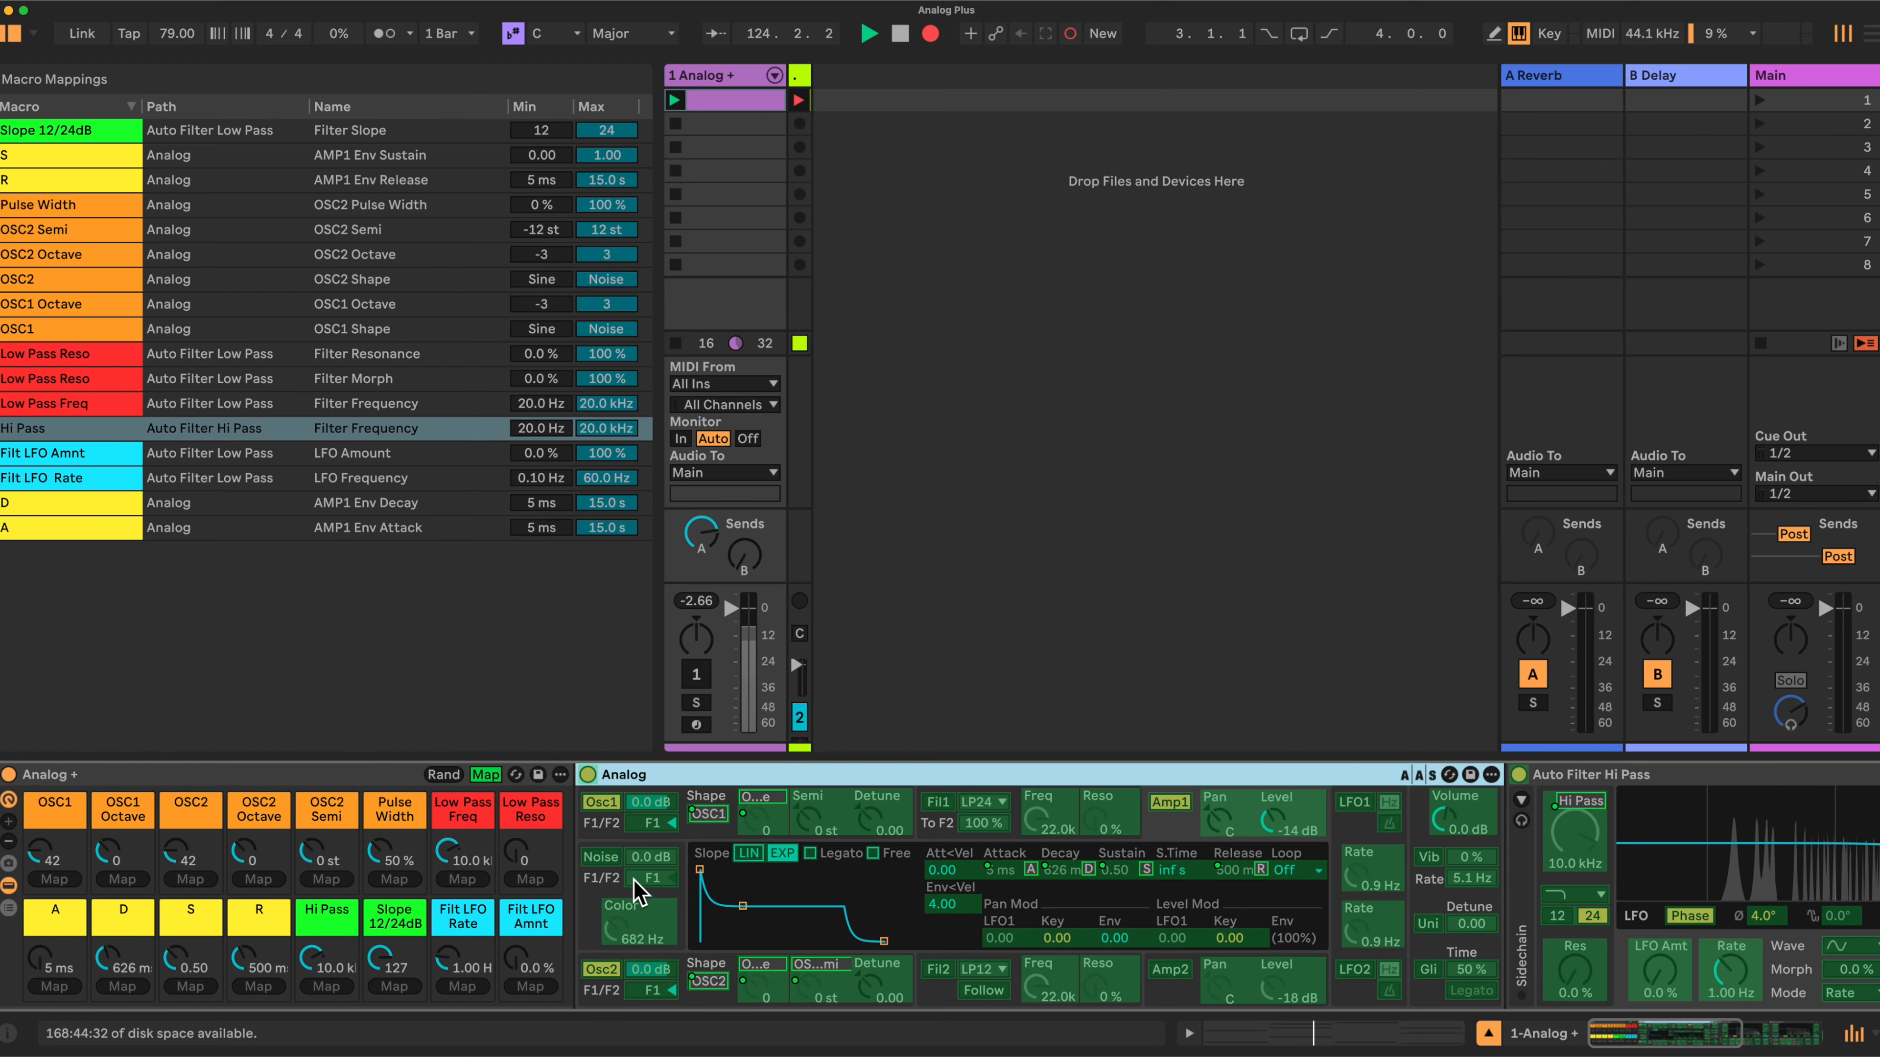
left_click(678, 835)
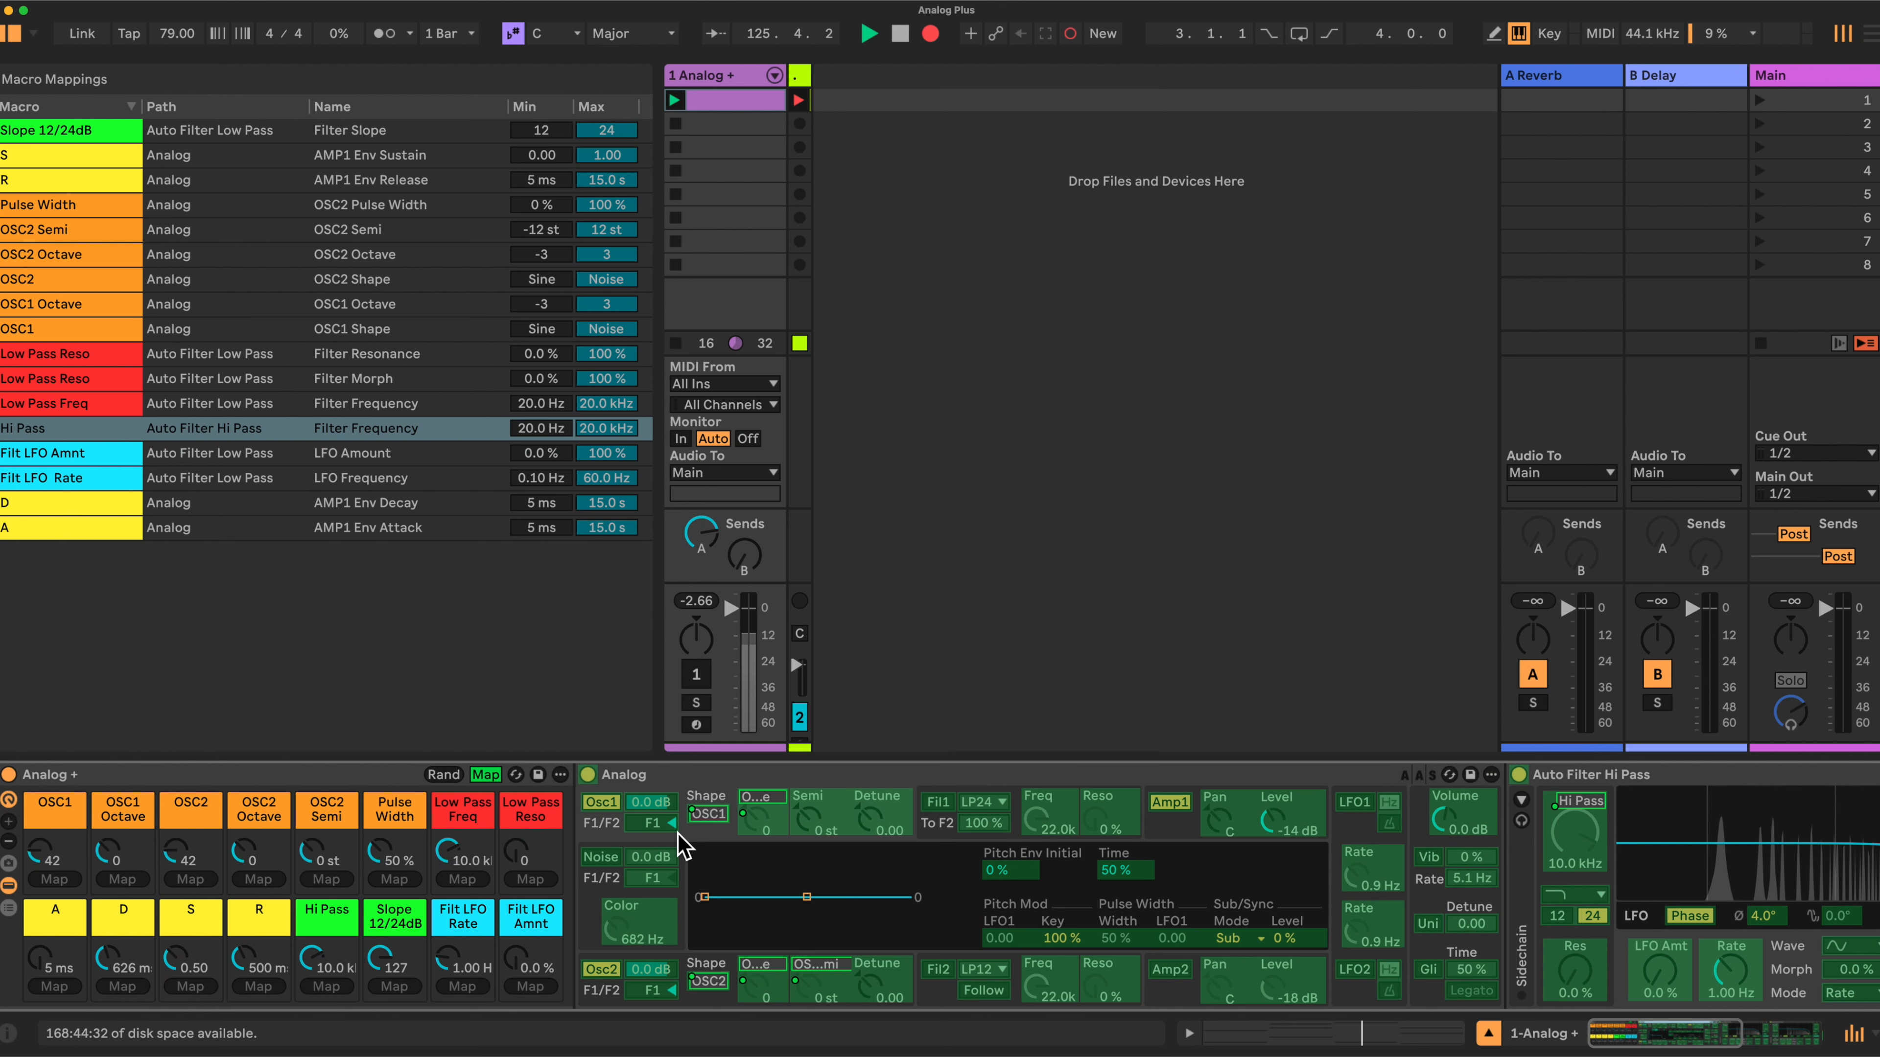
left_click(1286, 938)
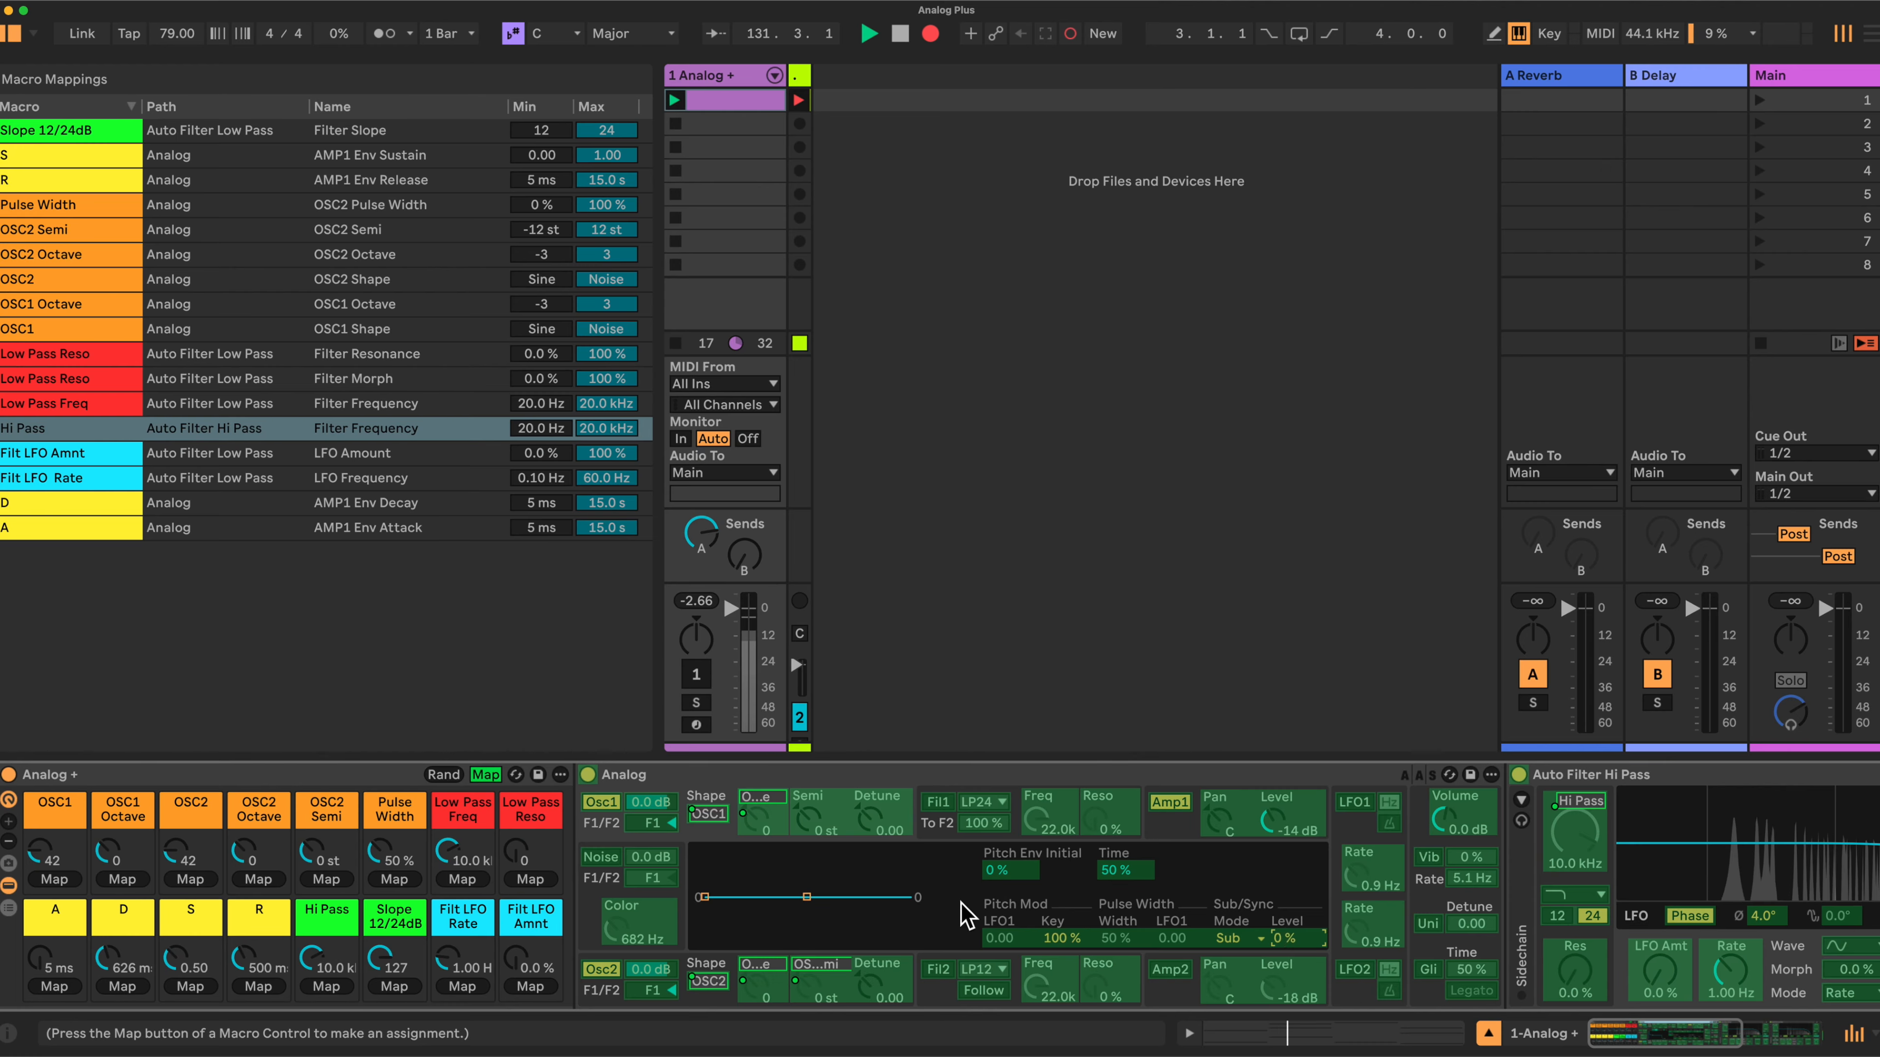
left_click(536, 882)
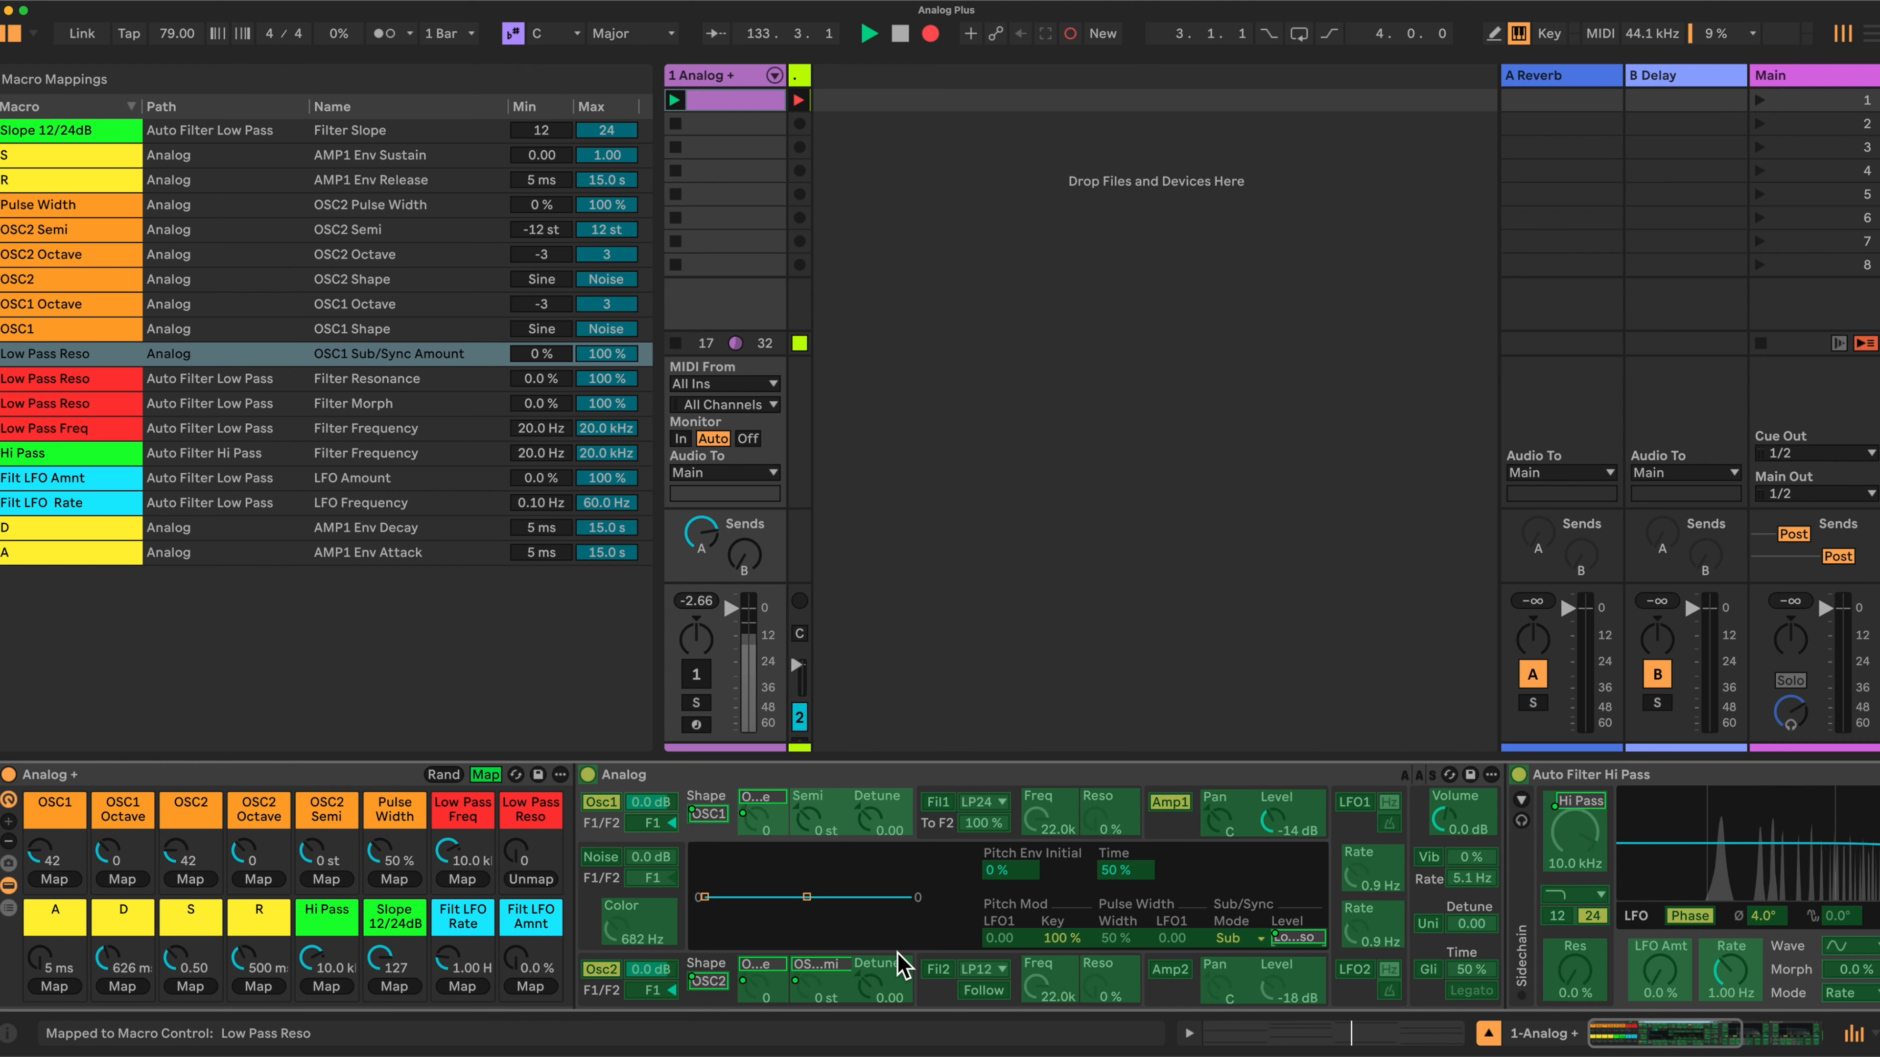
left_click(915, 957)
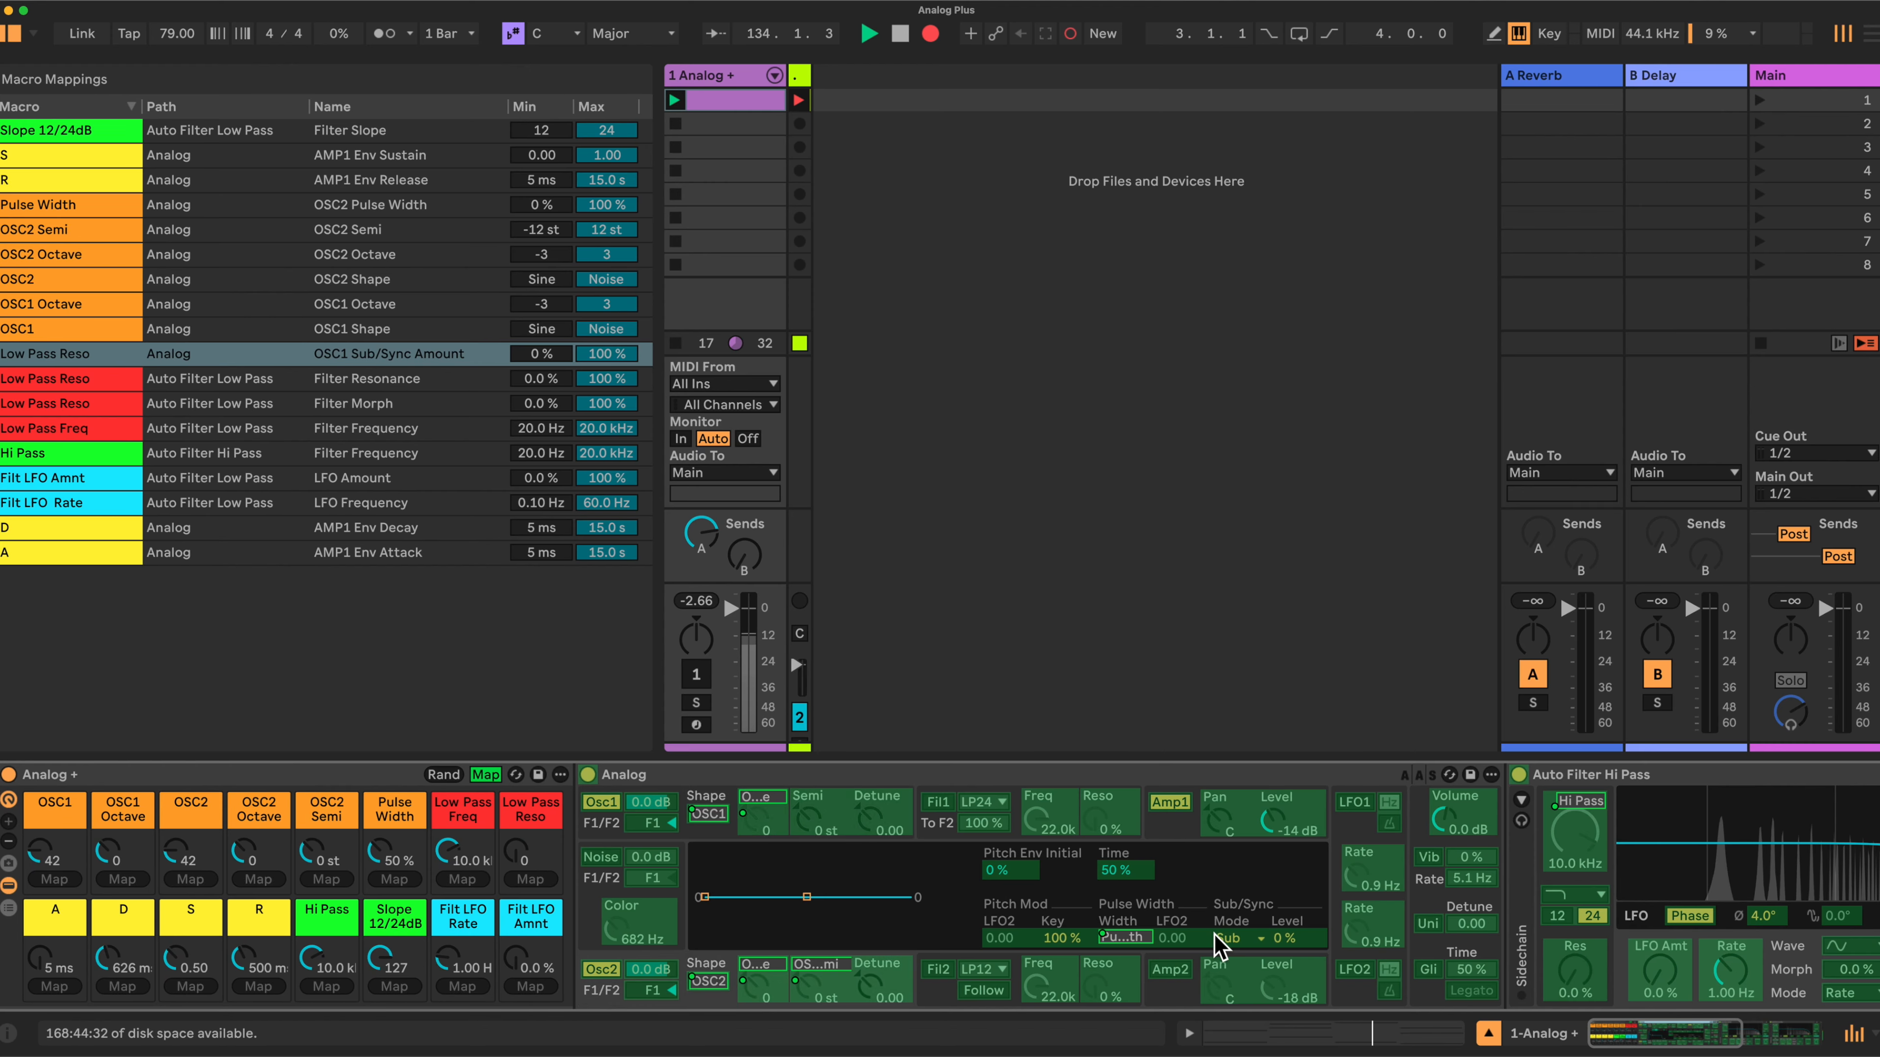
left_click(1290, 938)
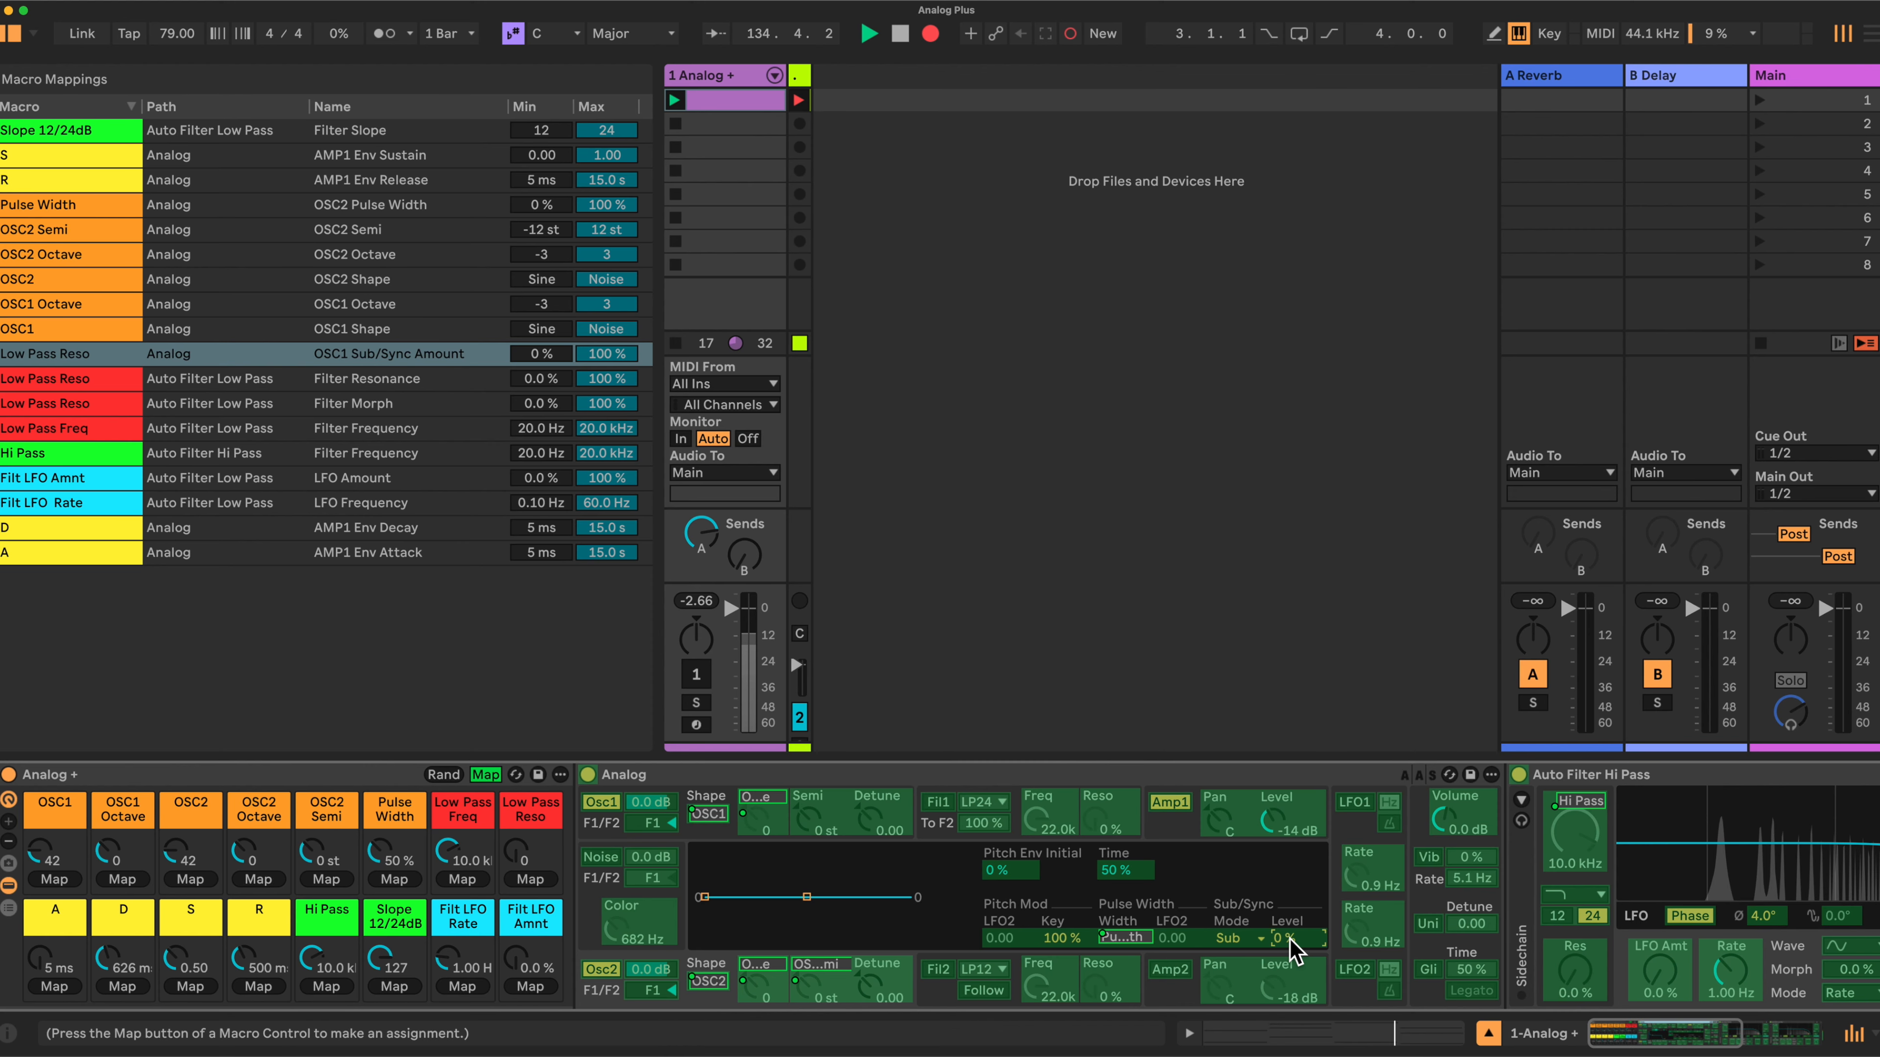
left_click(530, 879)
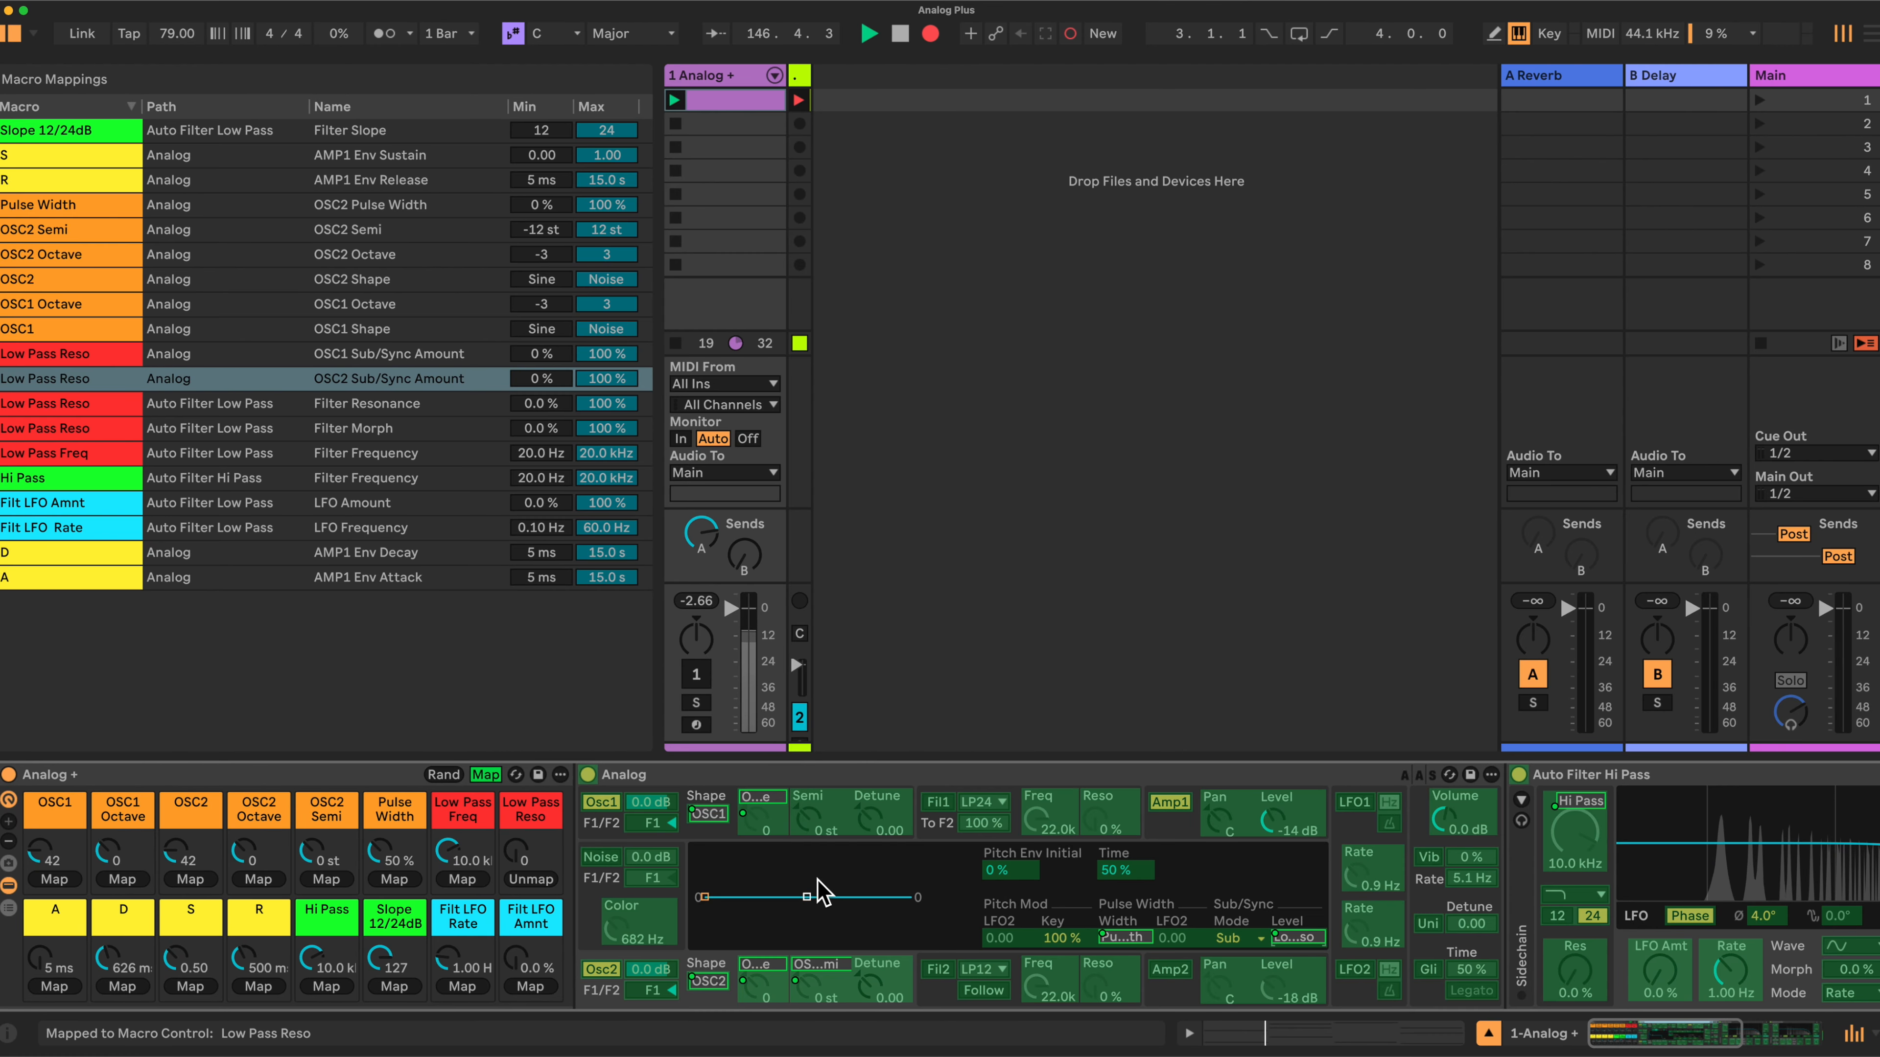
- Map Osc1 pulse width to the Pulse Width macro and the Osc1 and Osc2 on/off switches to the OSC1 and OSC2 macros
left_click(710, 830)
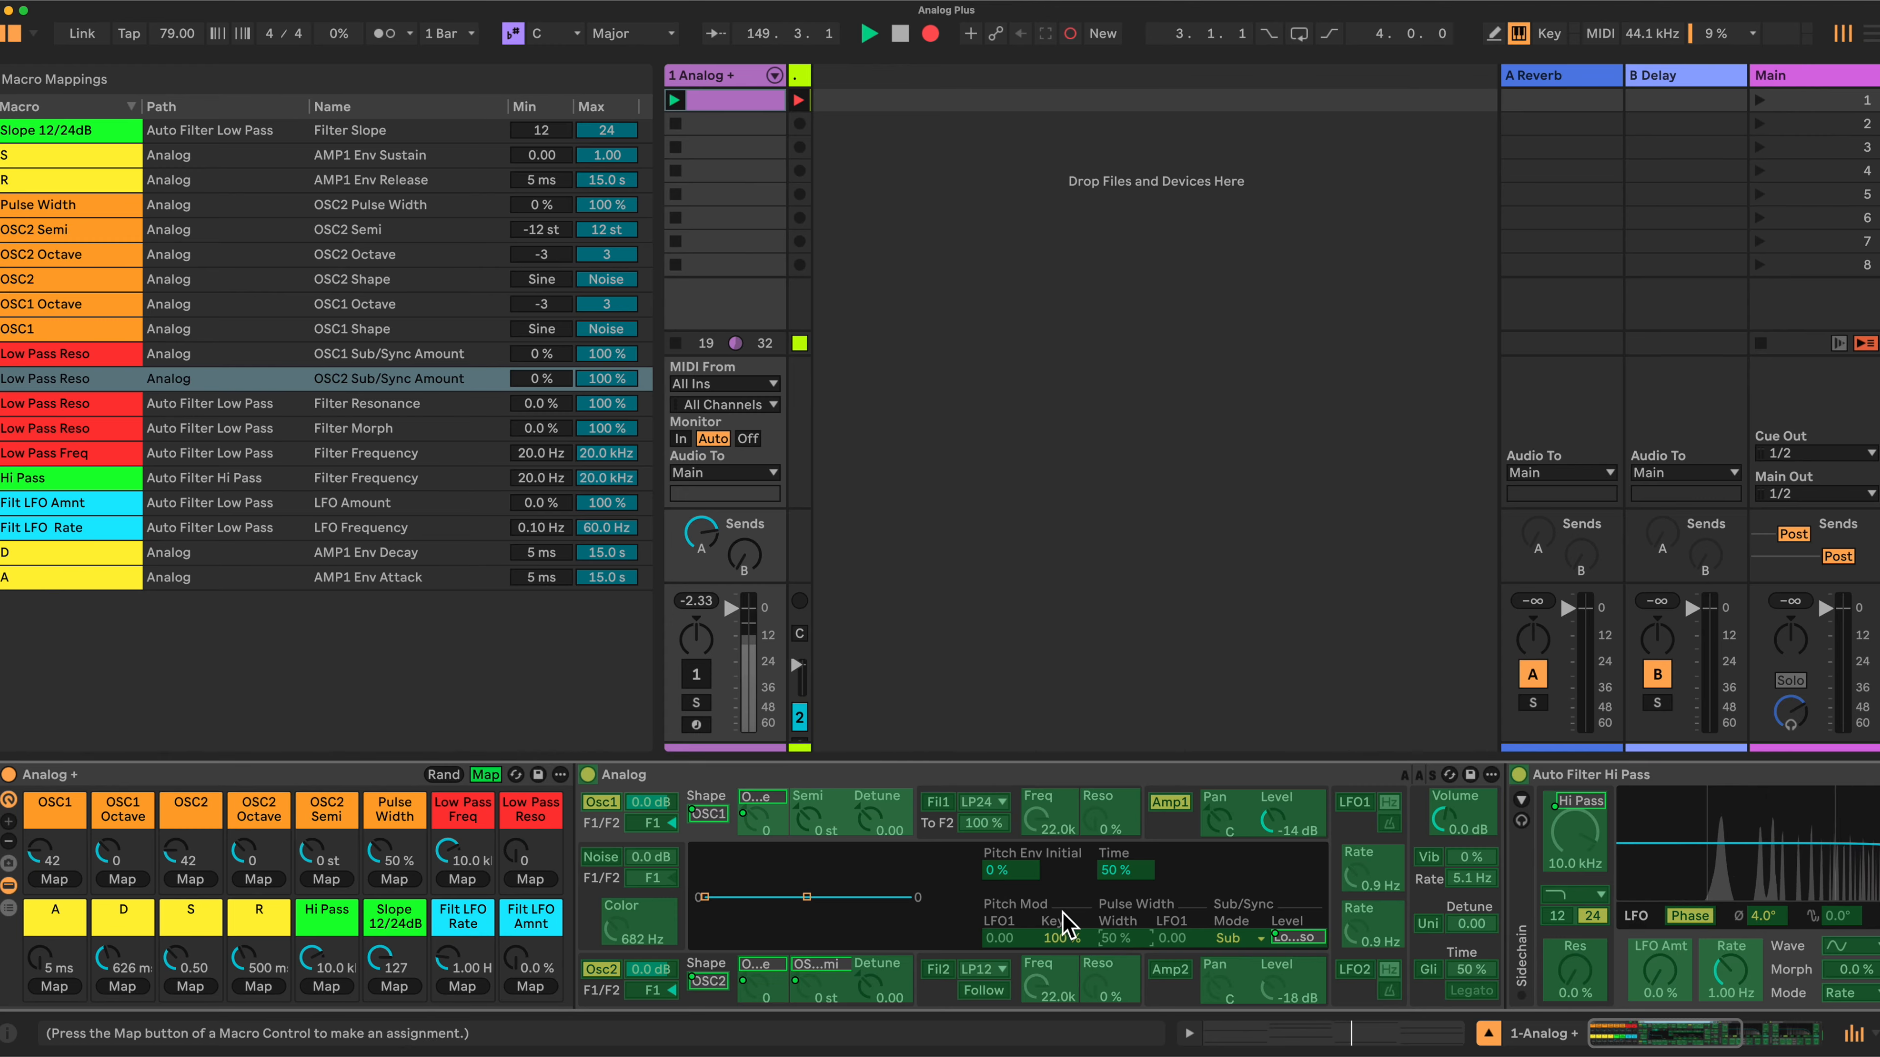
left_click(394, 878)
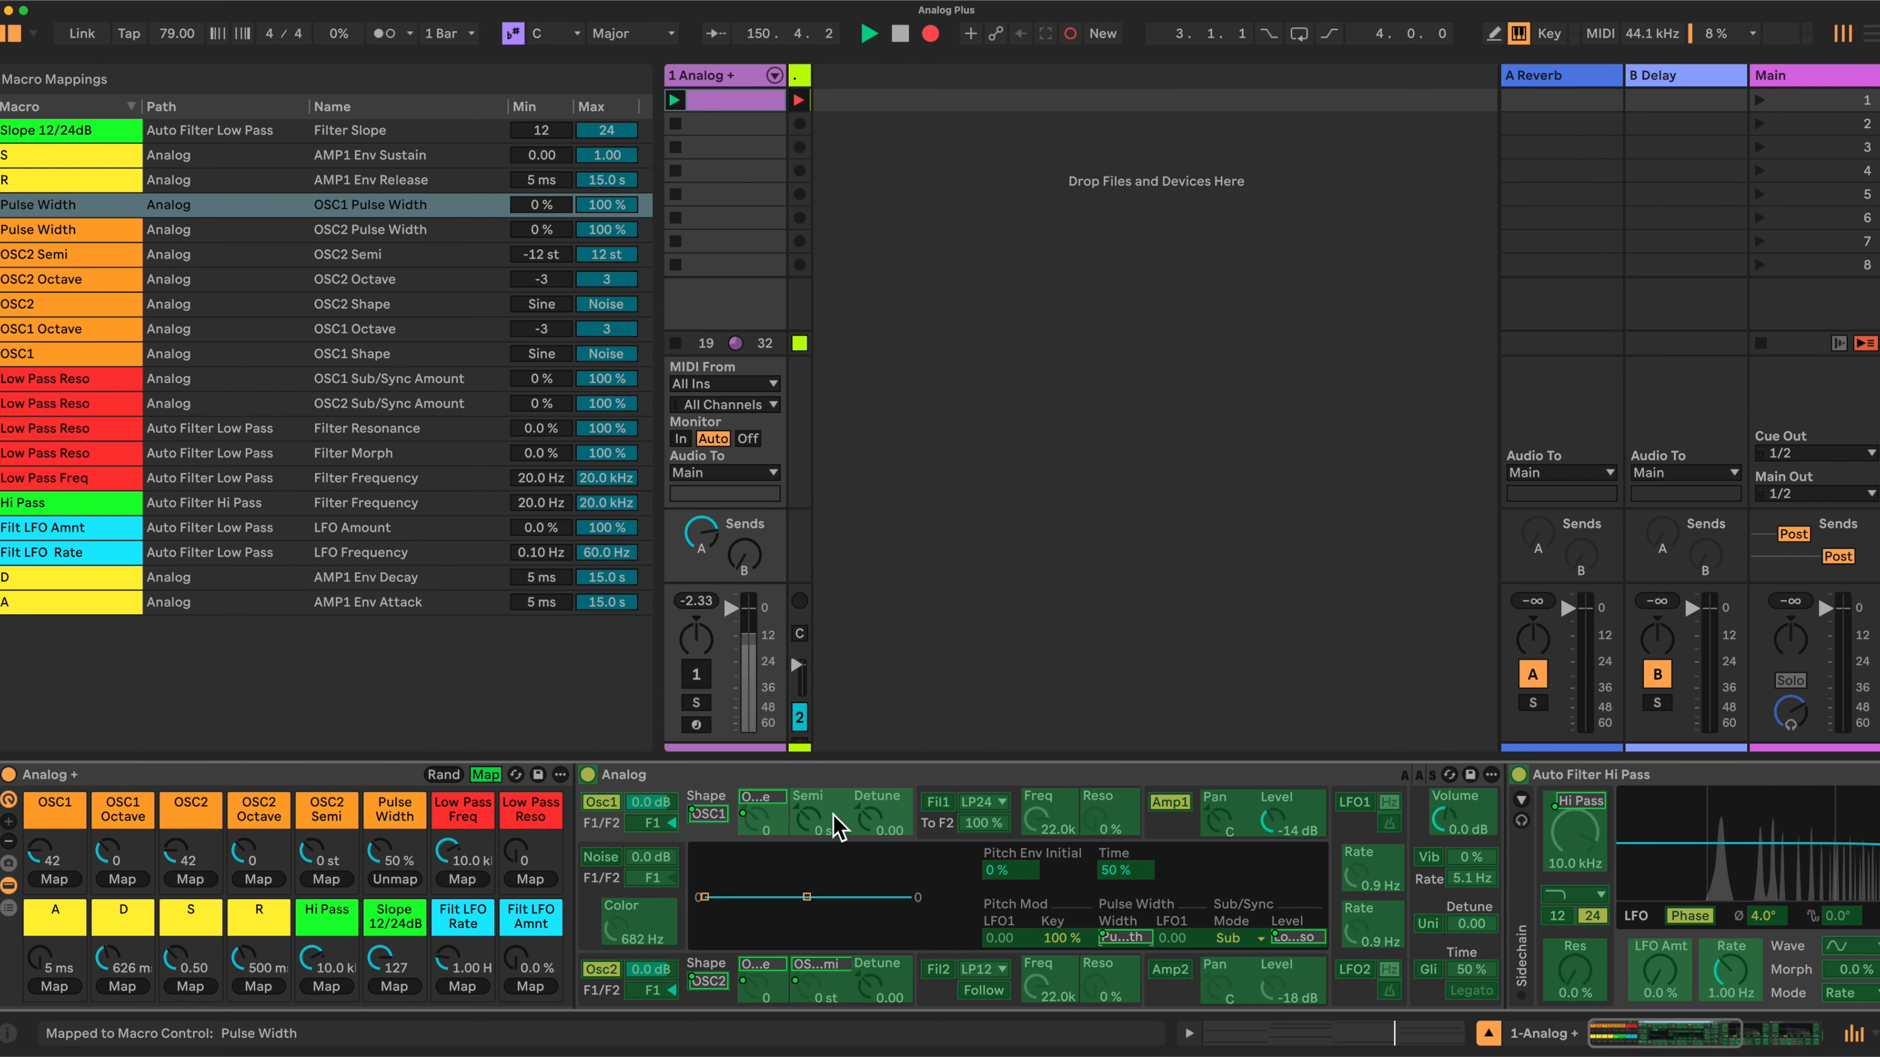
left_click(598, 807)
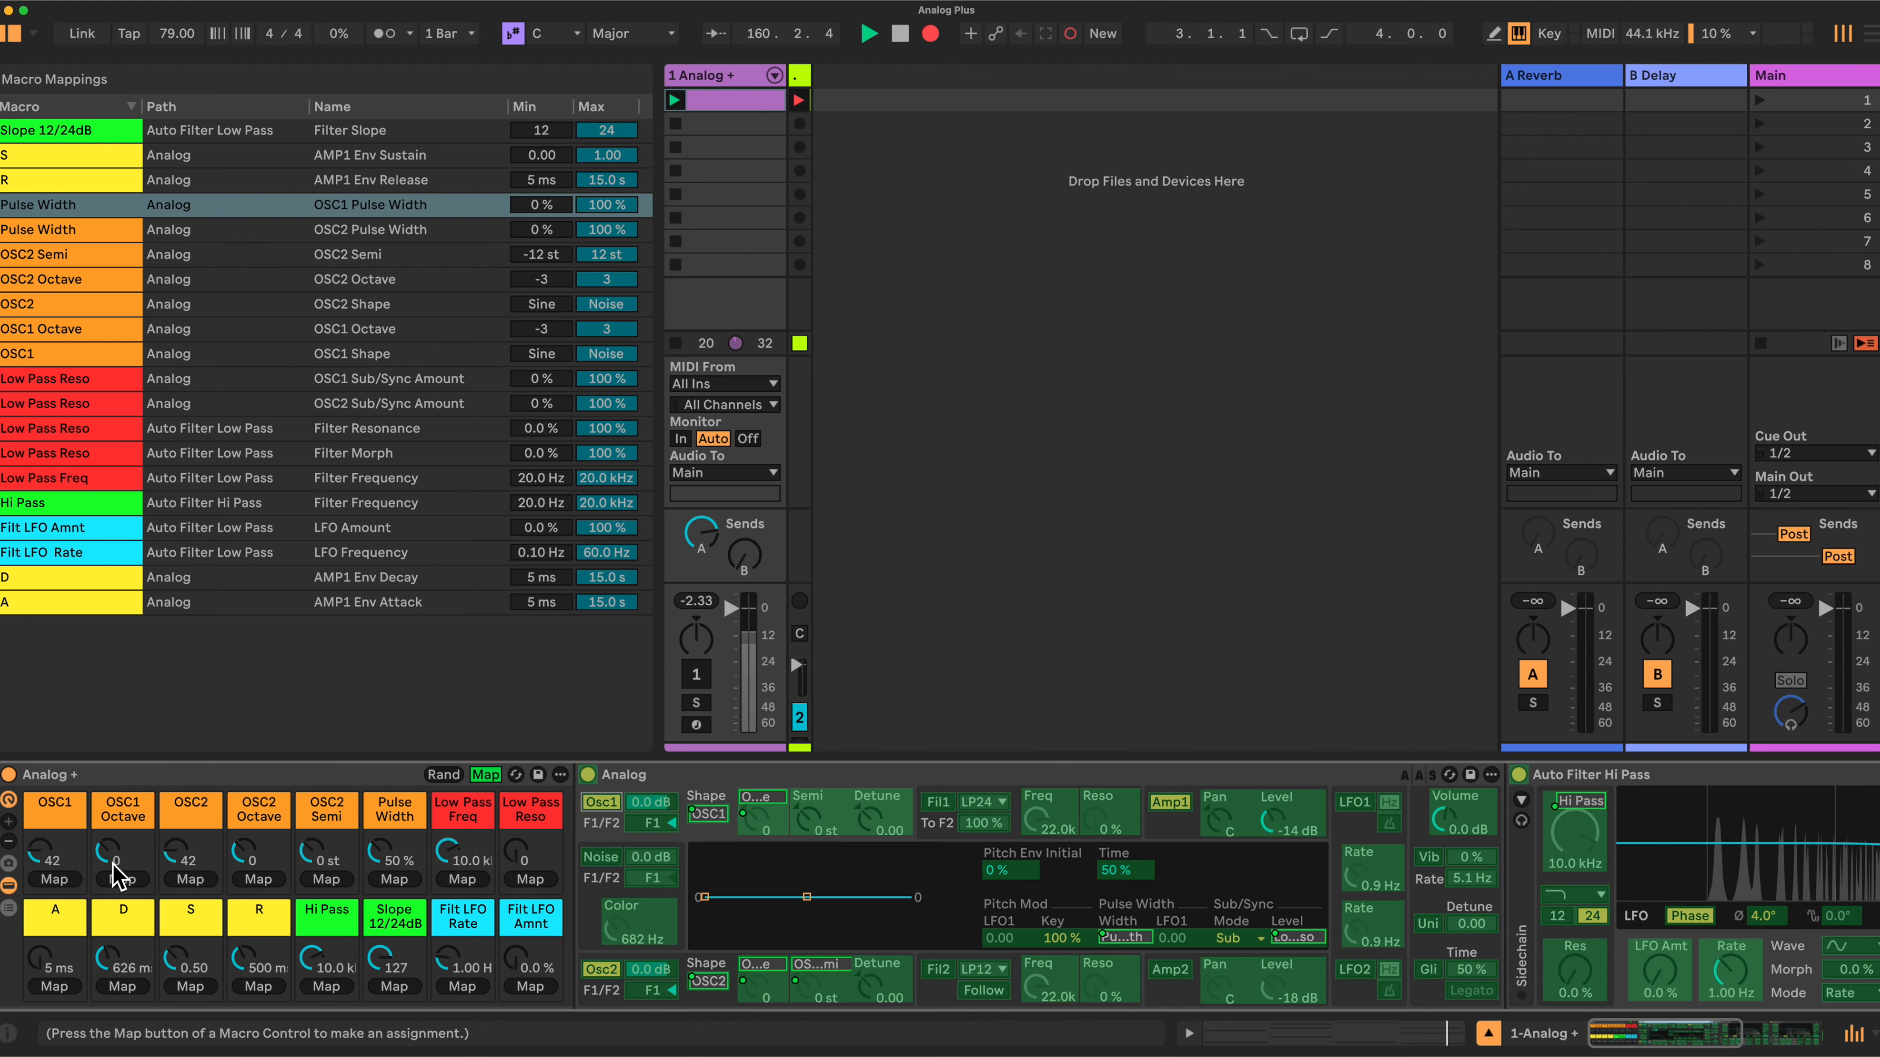
left_click(54, 880)
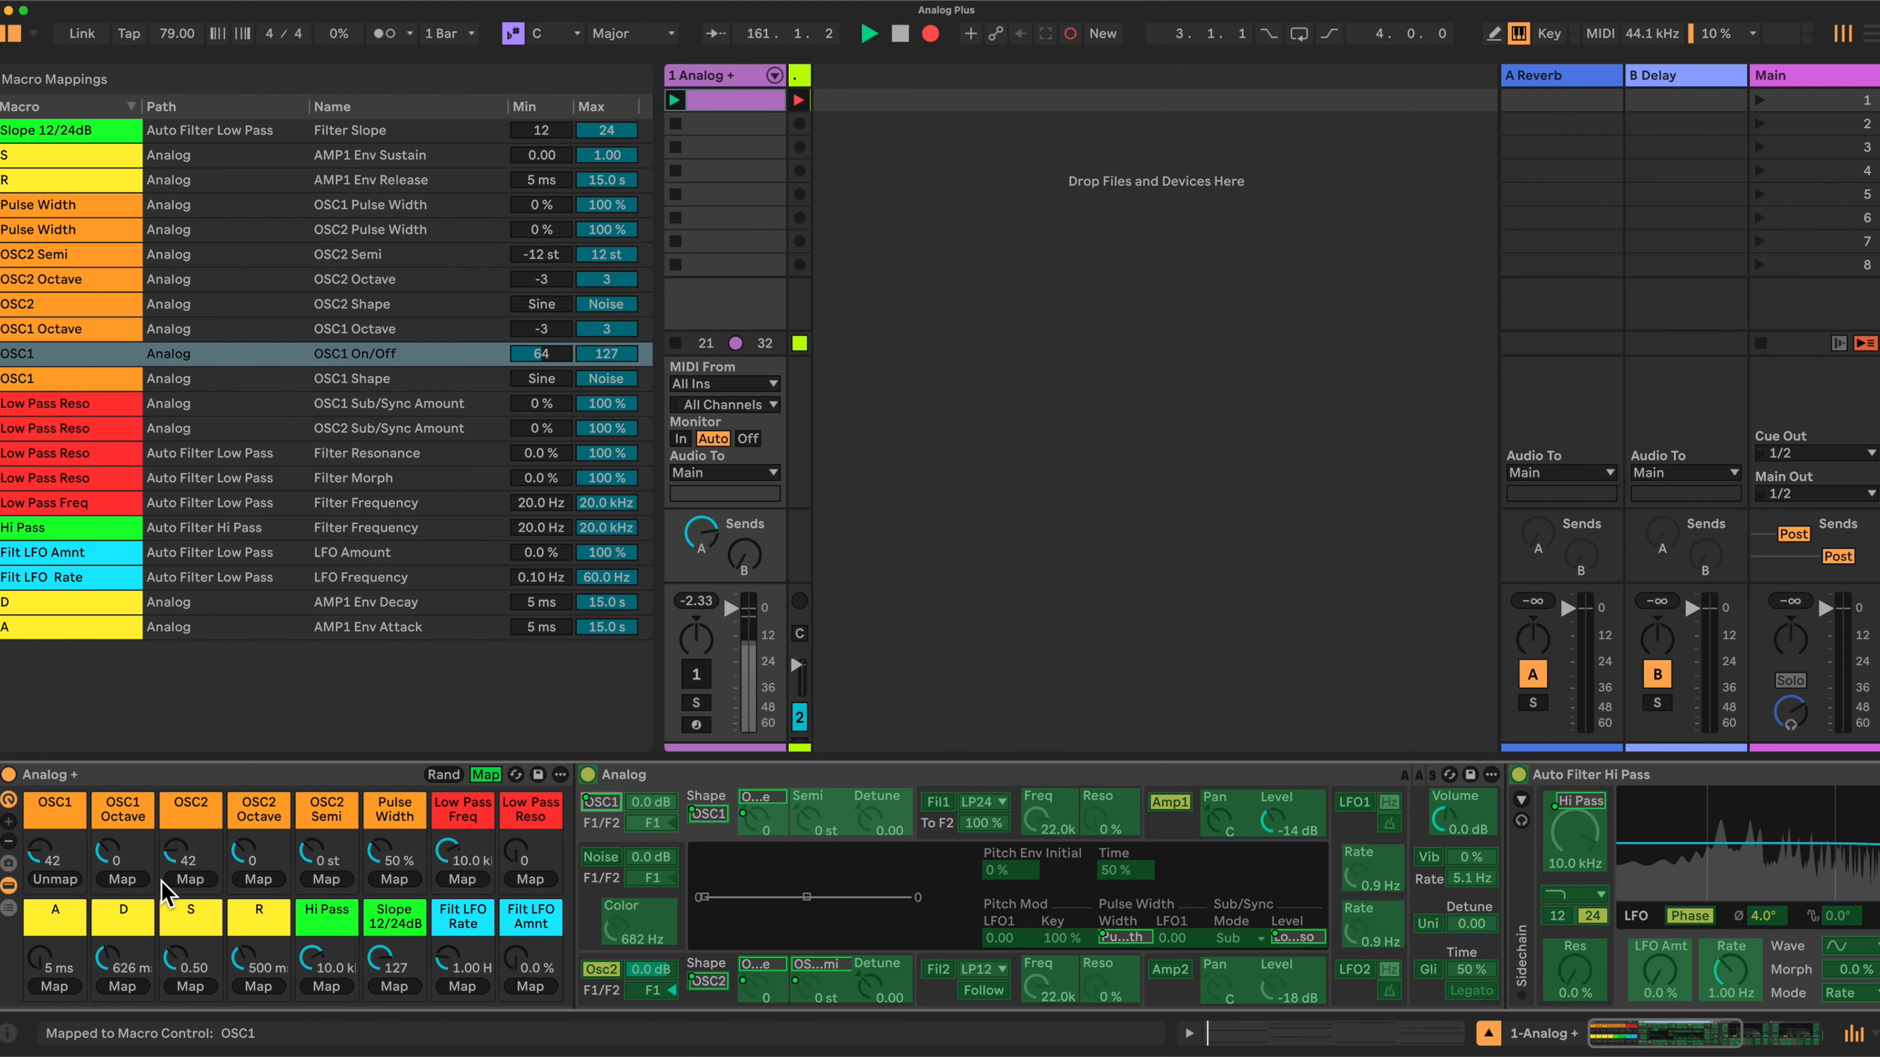
left_click(603, 976)
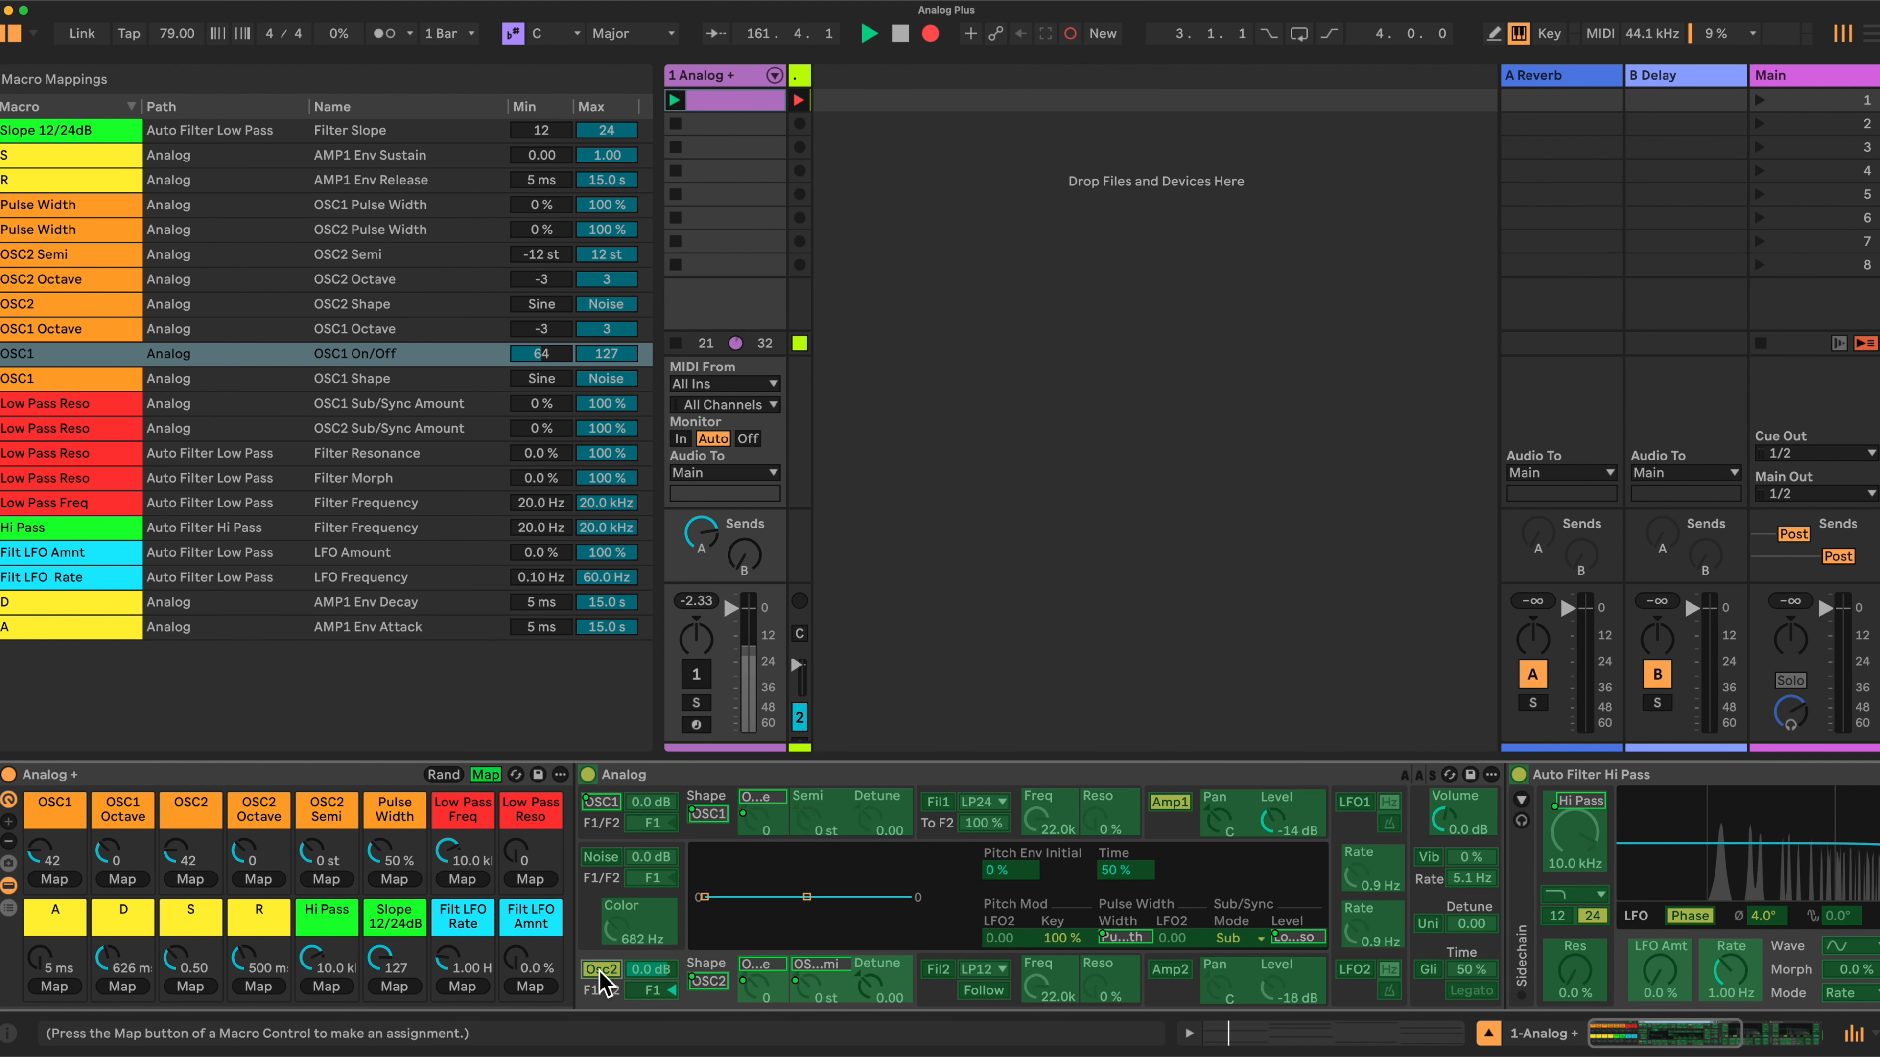
left_click(194, 880)
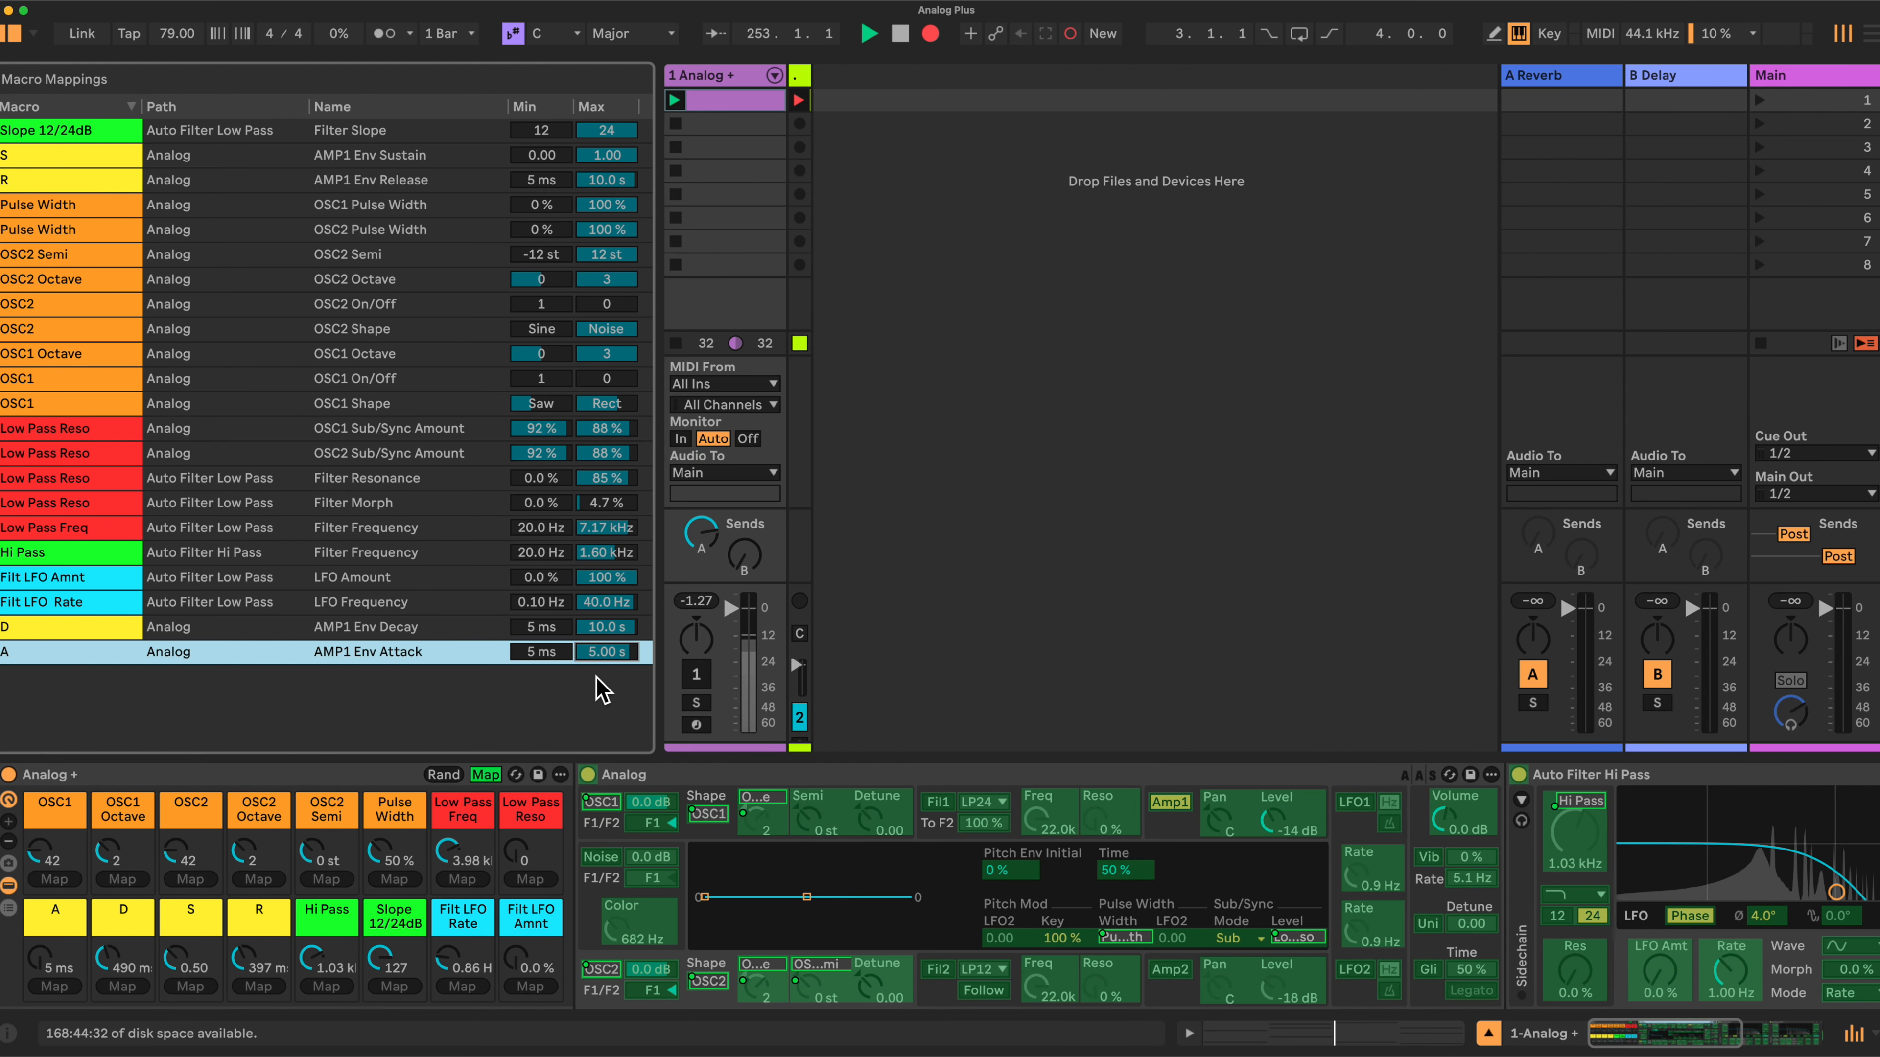
left_click(484, 774)
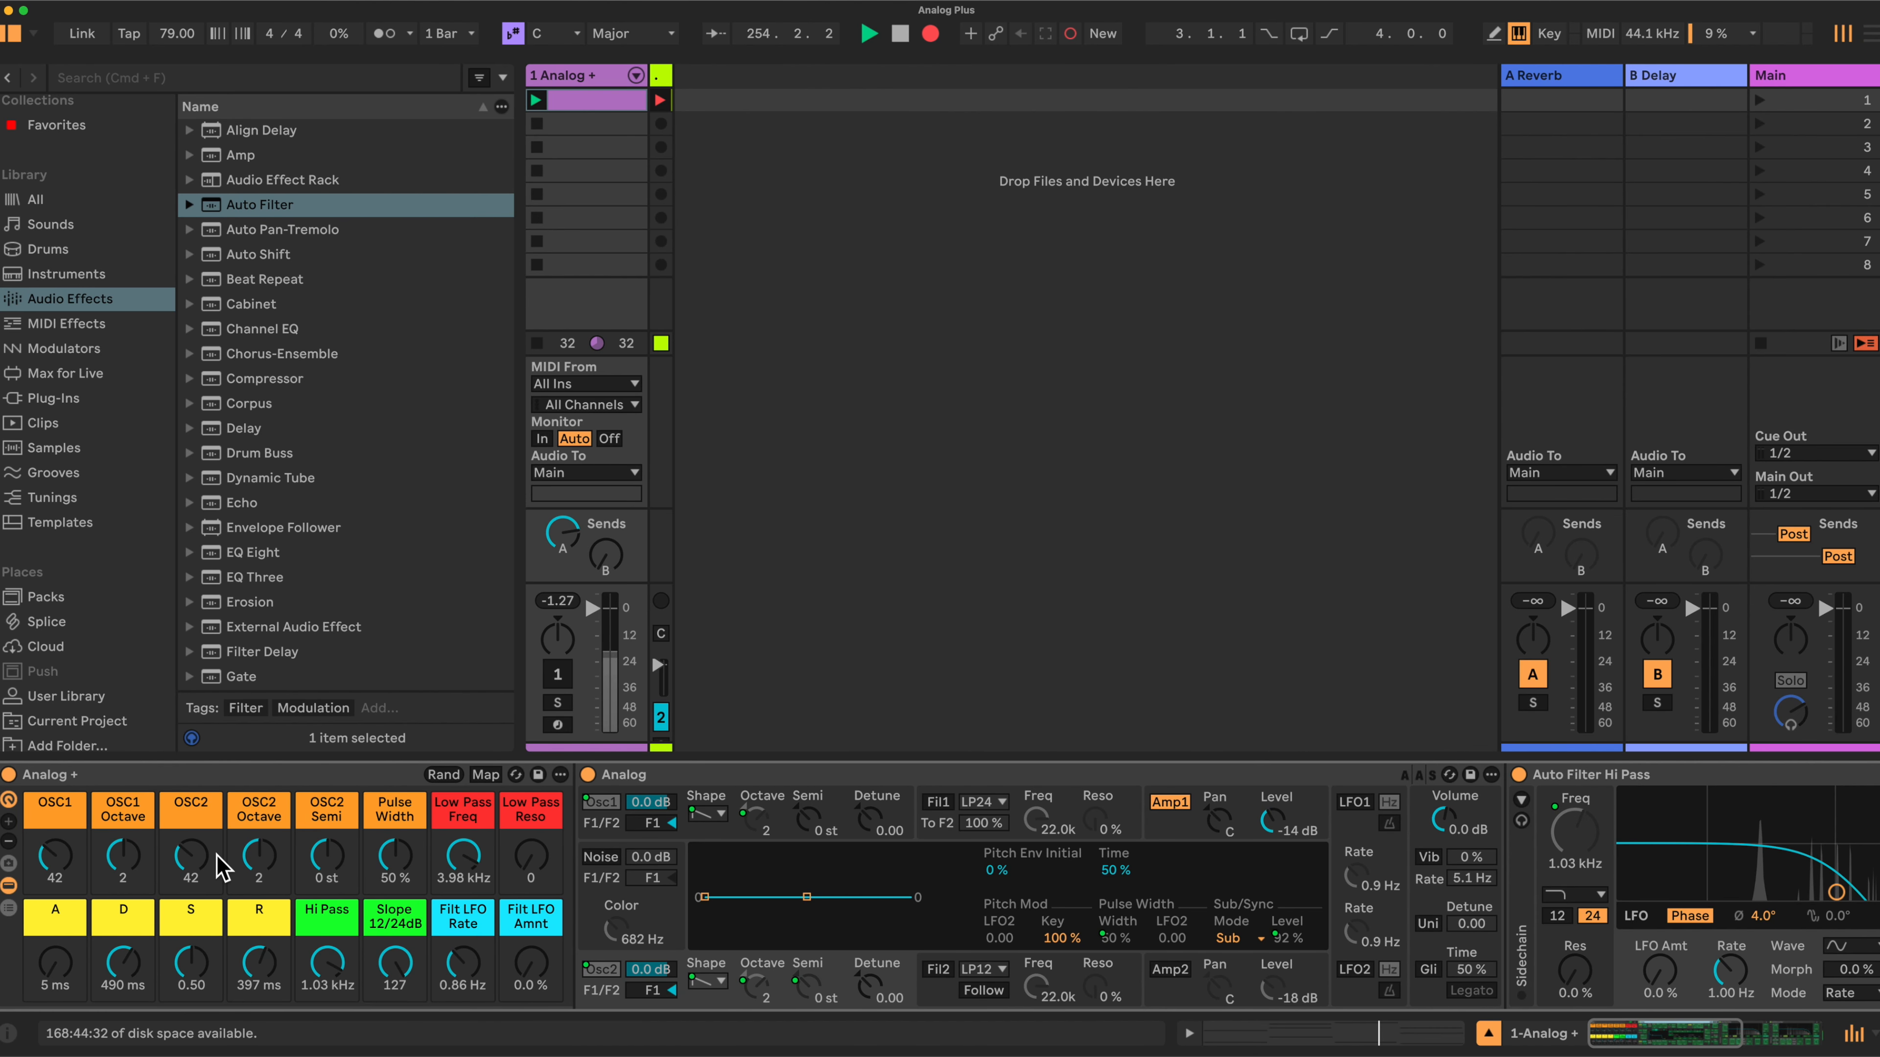
- Open the rack's macro variations and recall the Majestic variation
left_click(10, 864)
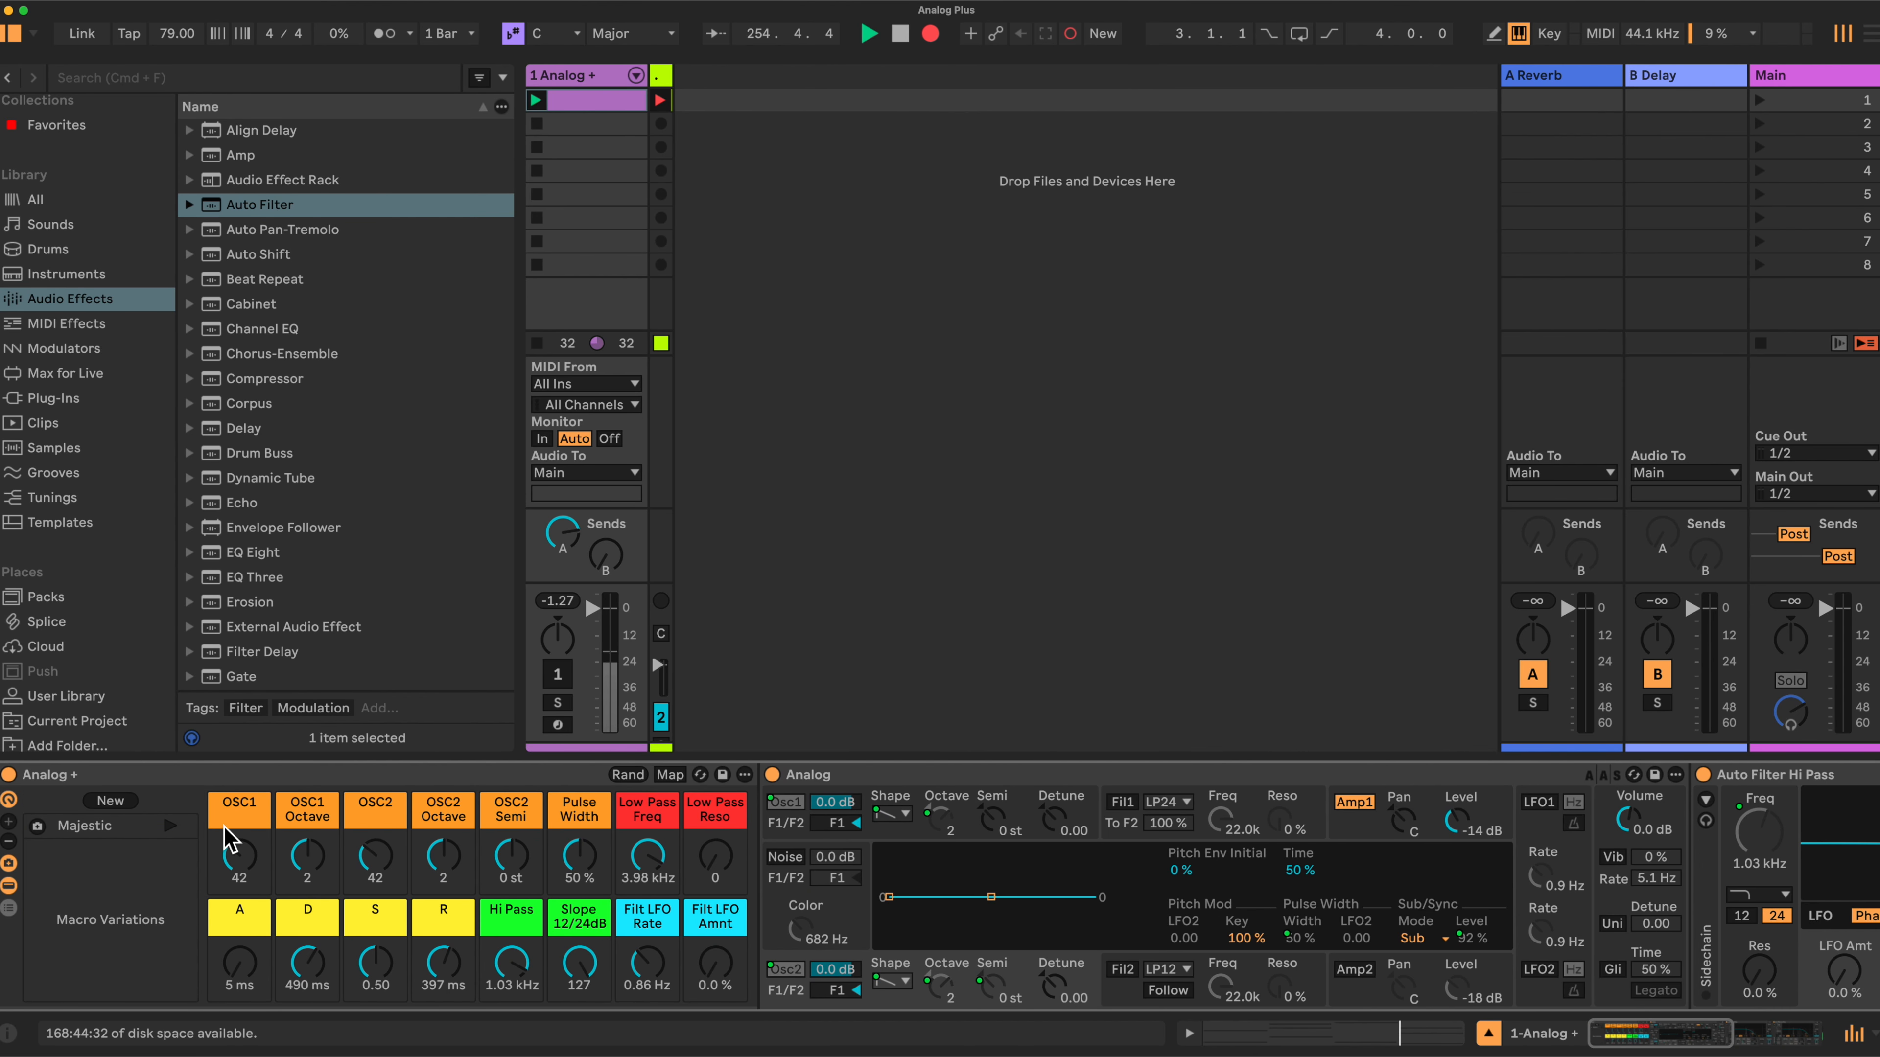
left_click(111, 826)
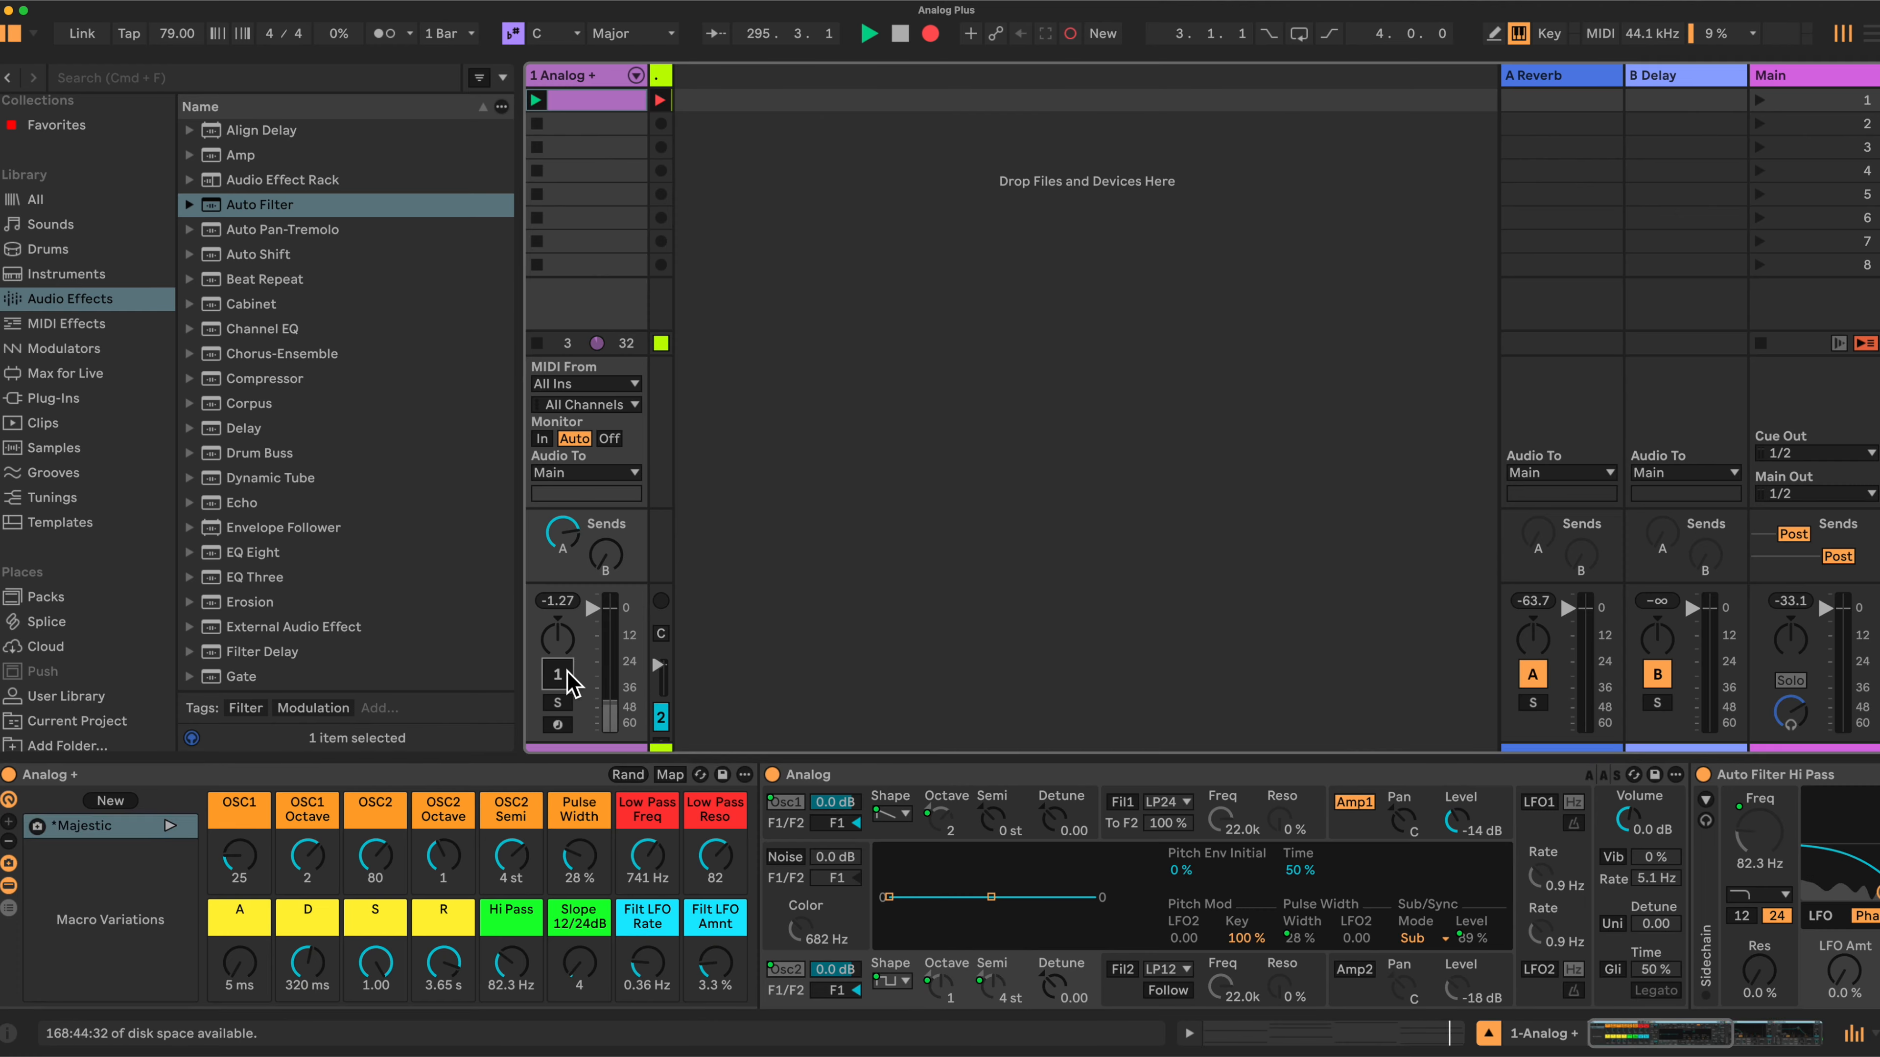
- Switch on the Analog + track and turn the Low Pass Freq macro to about 741 Hz
left_click(560, 673)
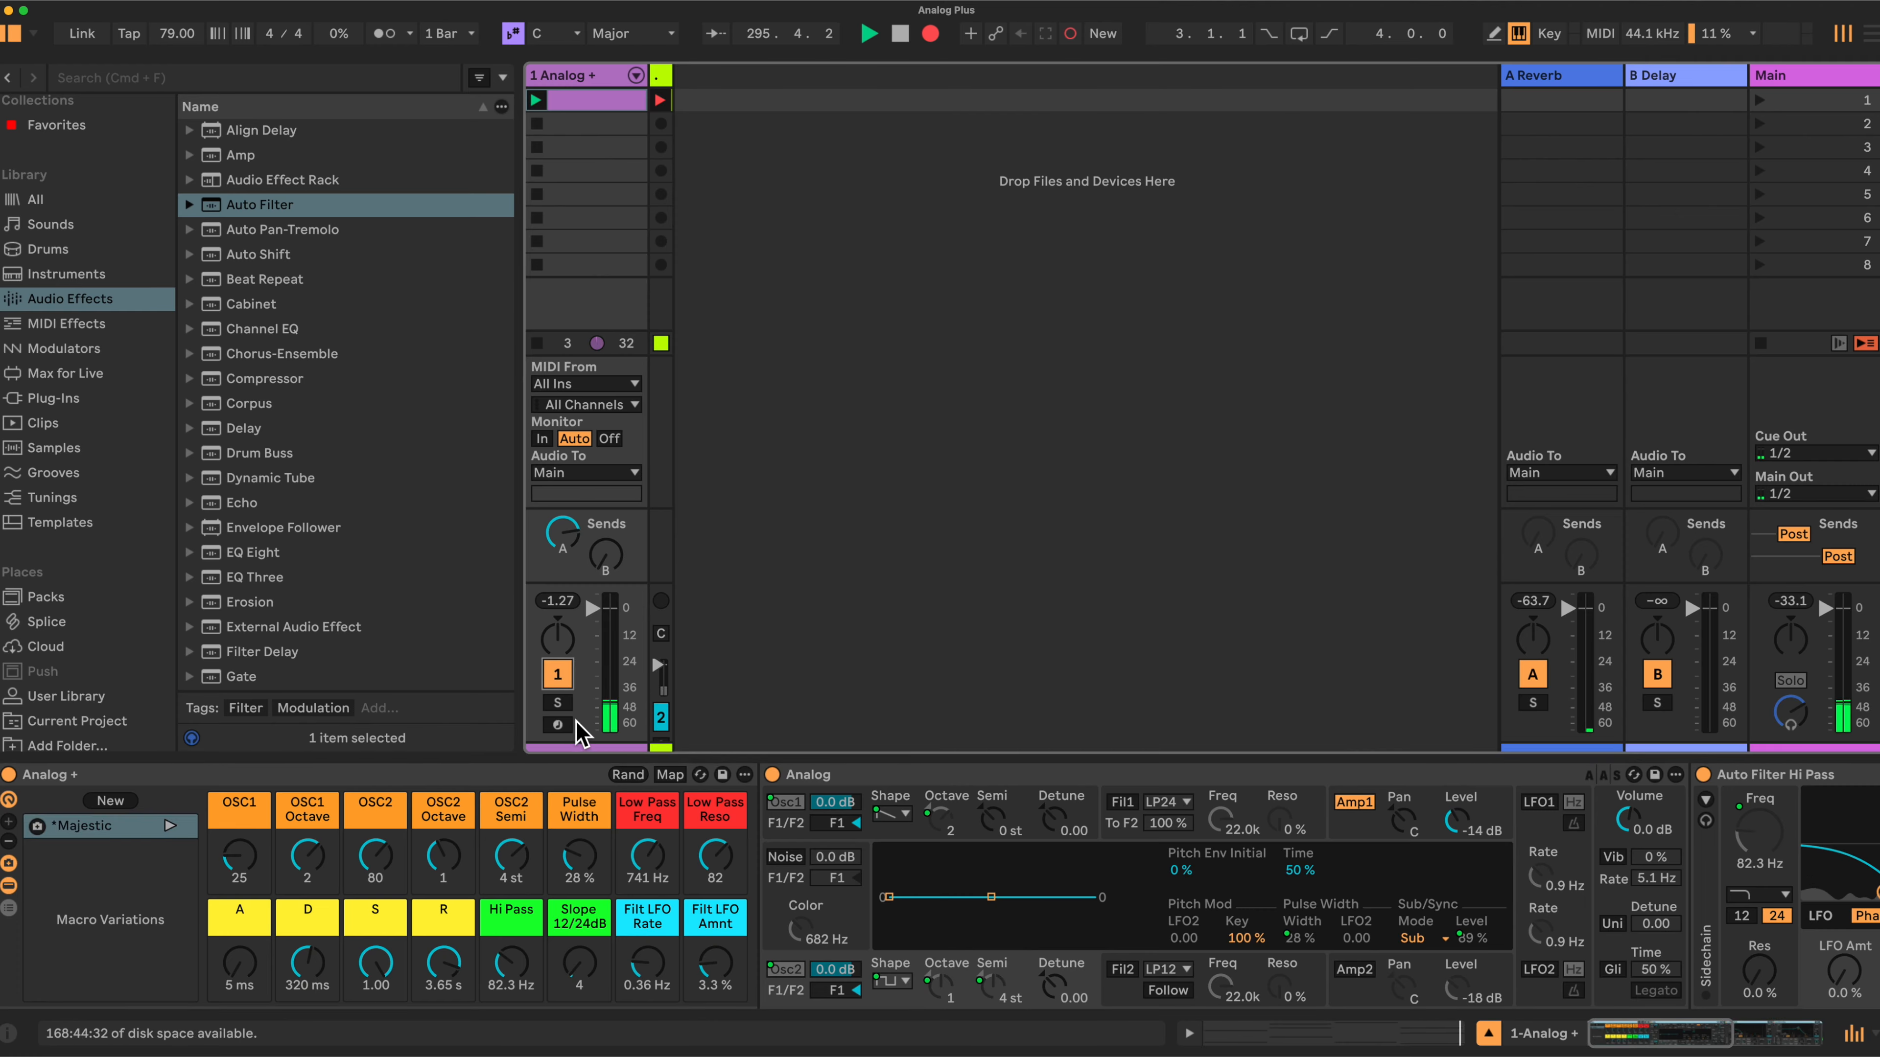
left_click_drag(643, 858, 643, 834)
- Set the Hi Pass Auto Filter's filter type to High-pass
scroll(643, 851, "right", 3)
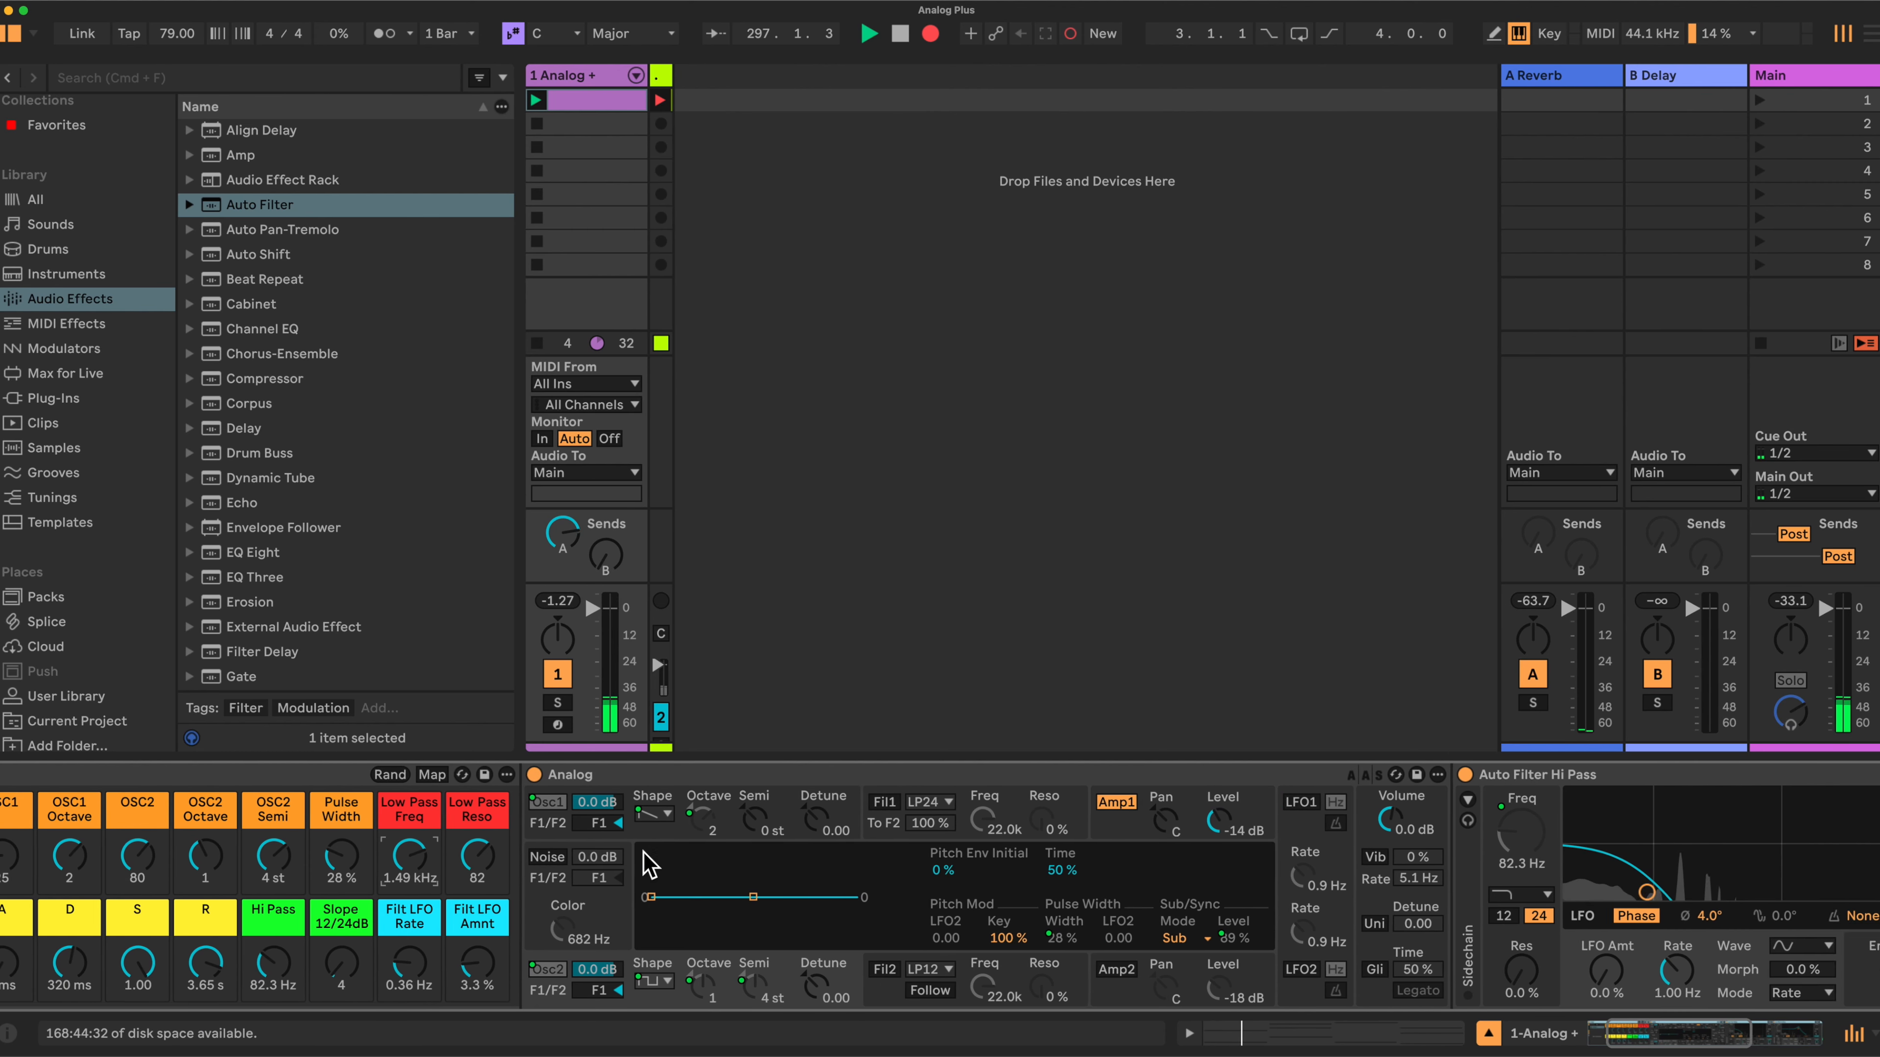
scroll(644, 855, "right", 5)
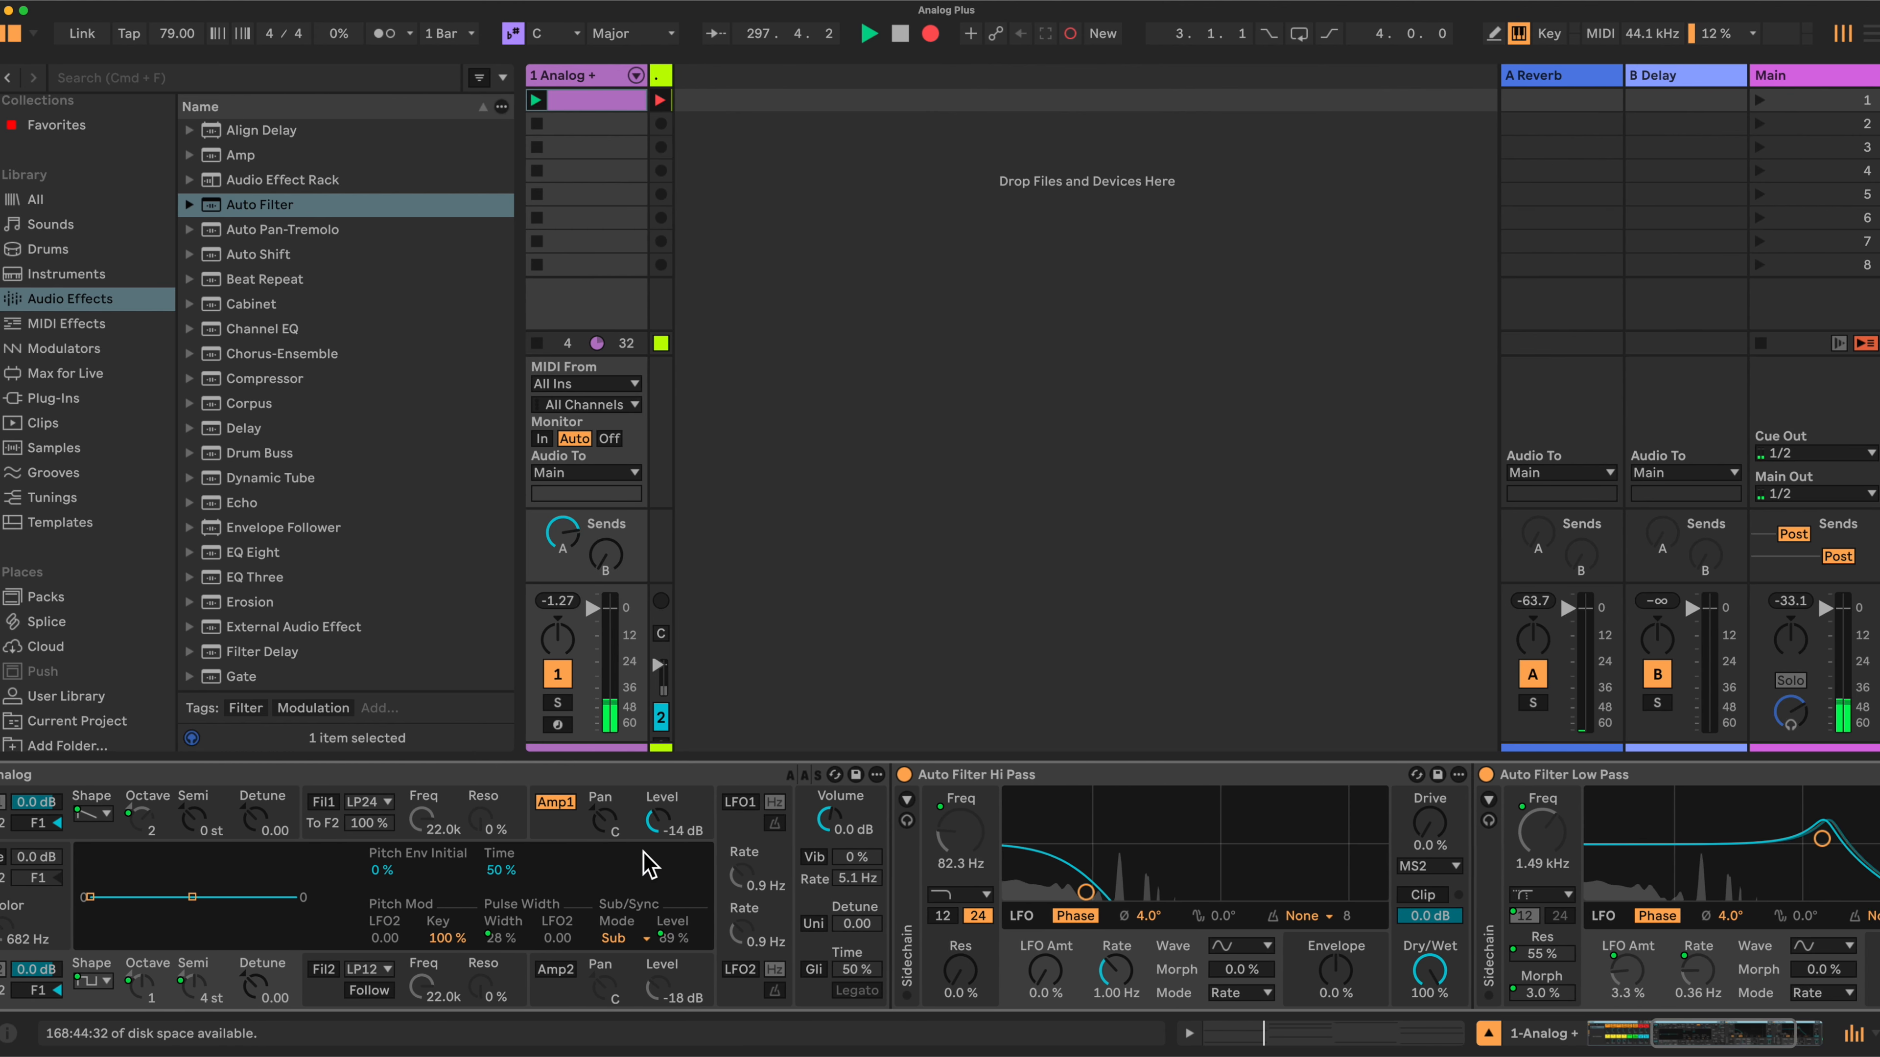
scroll(643, 854, "right", 2)
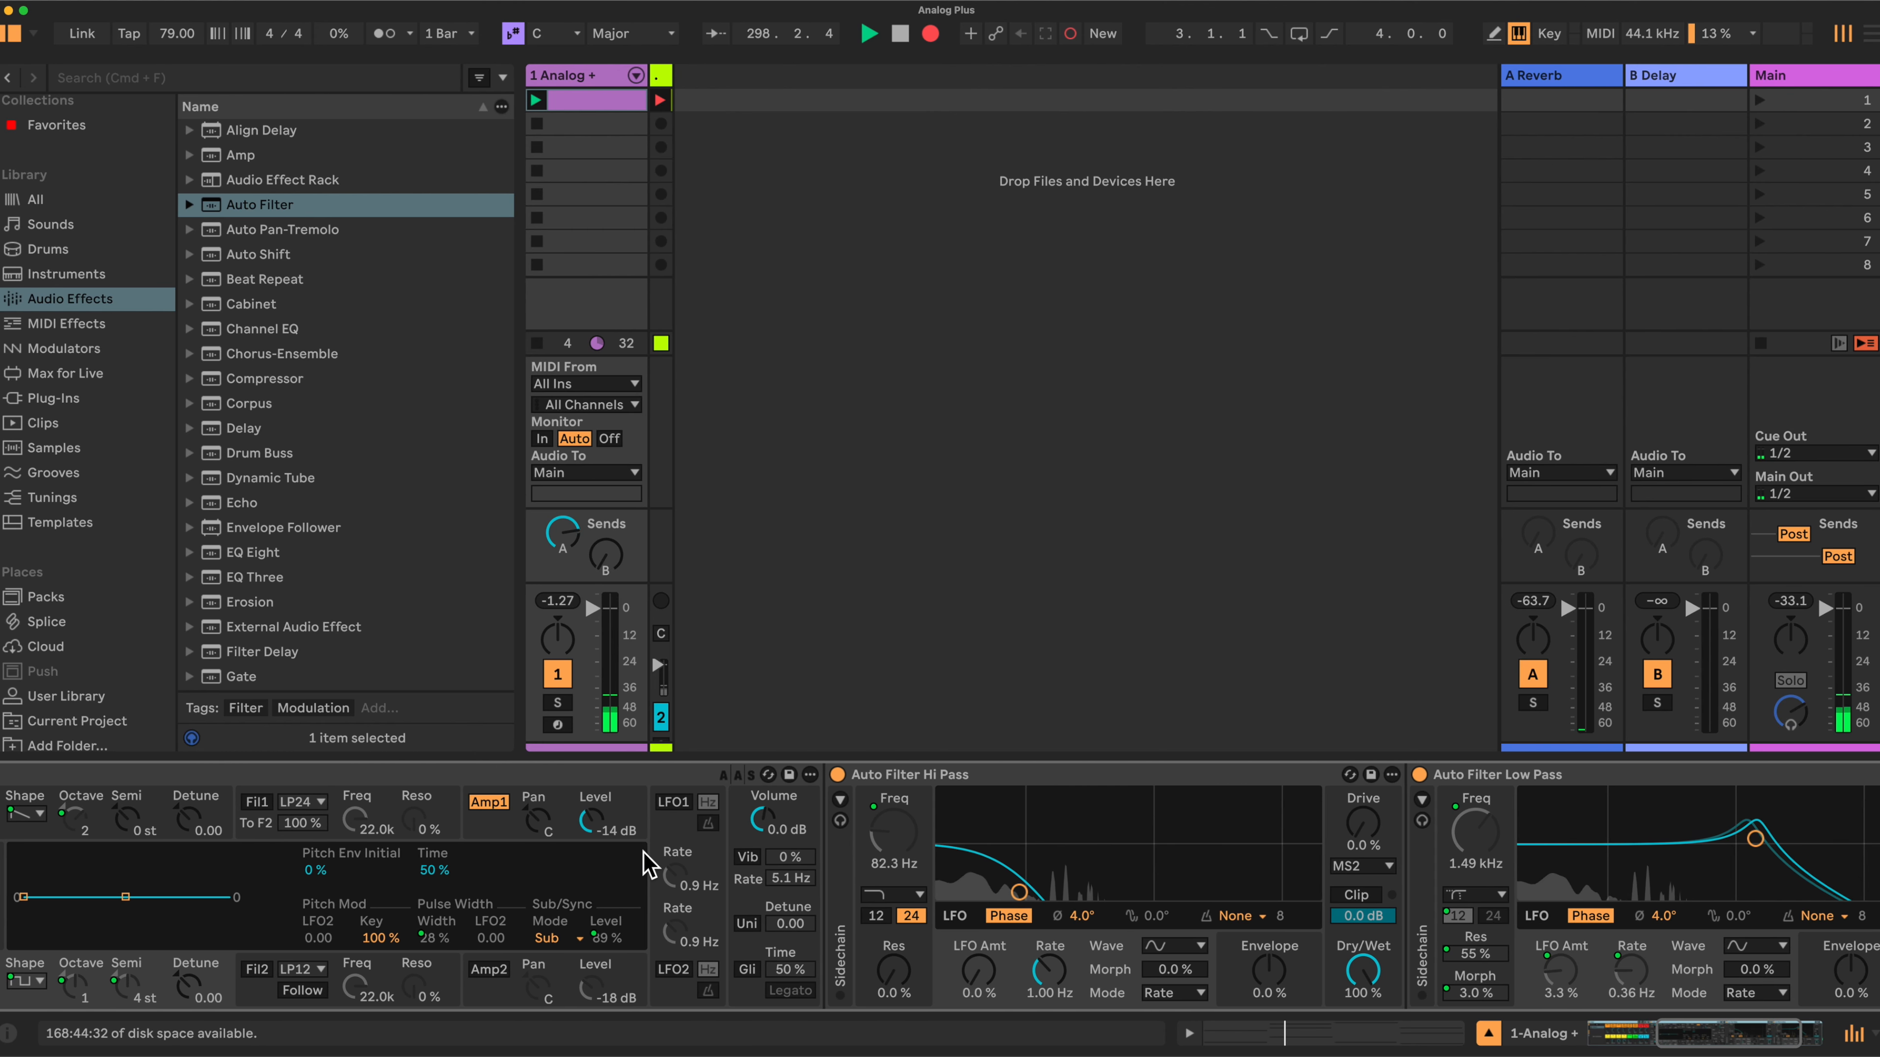
left_click(915, 895)
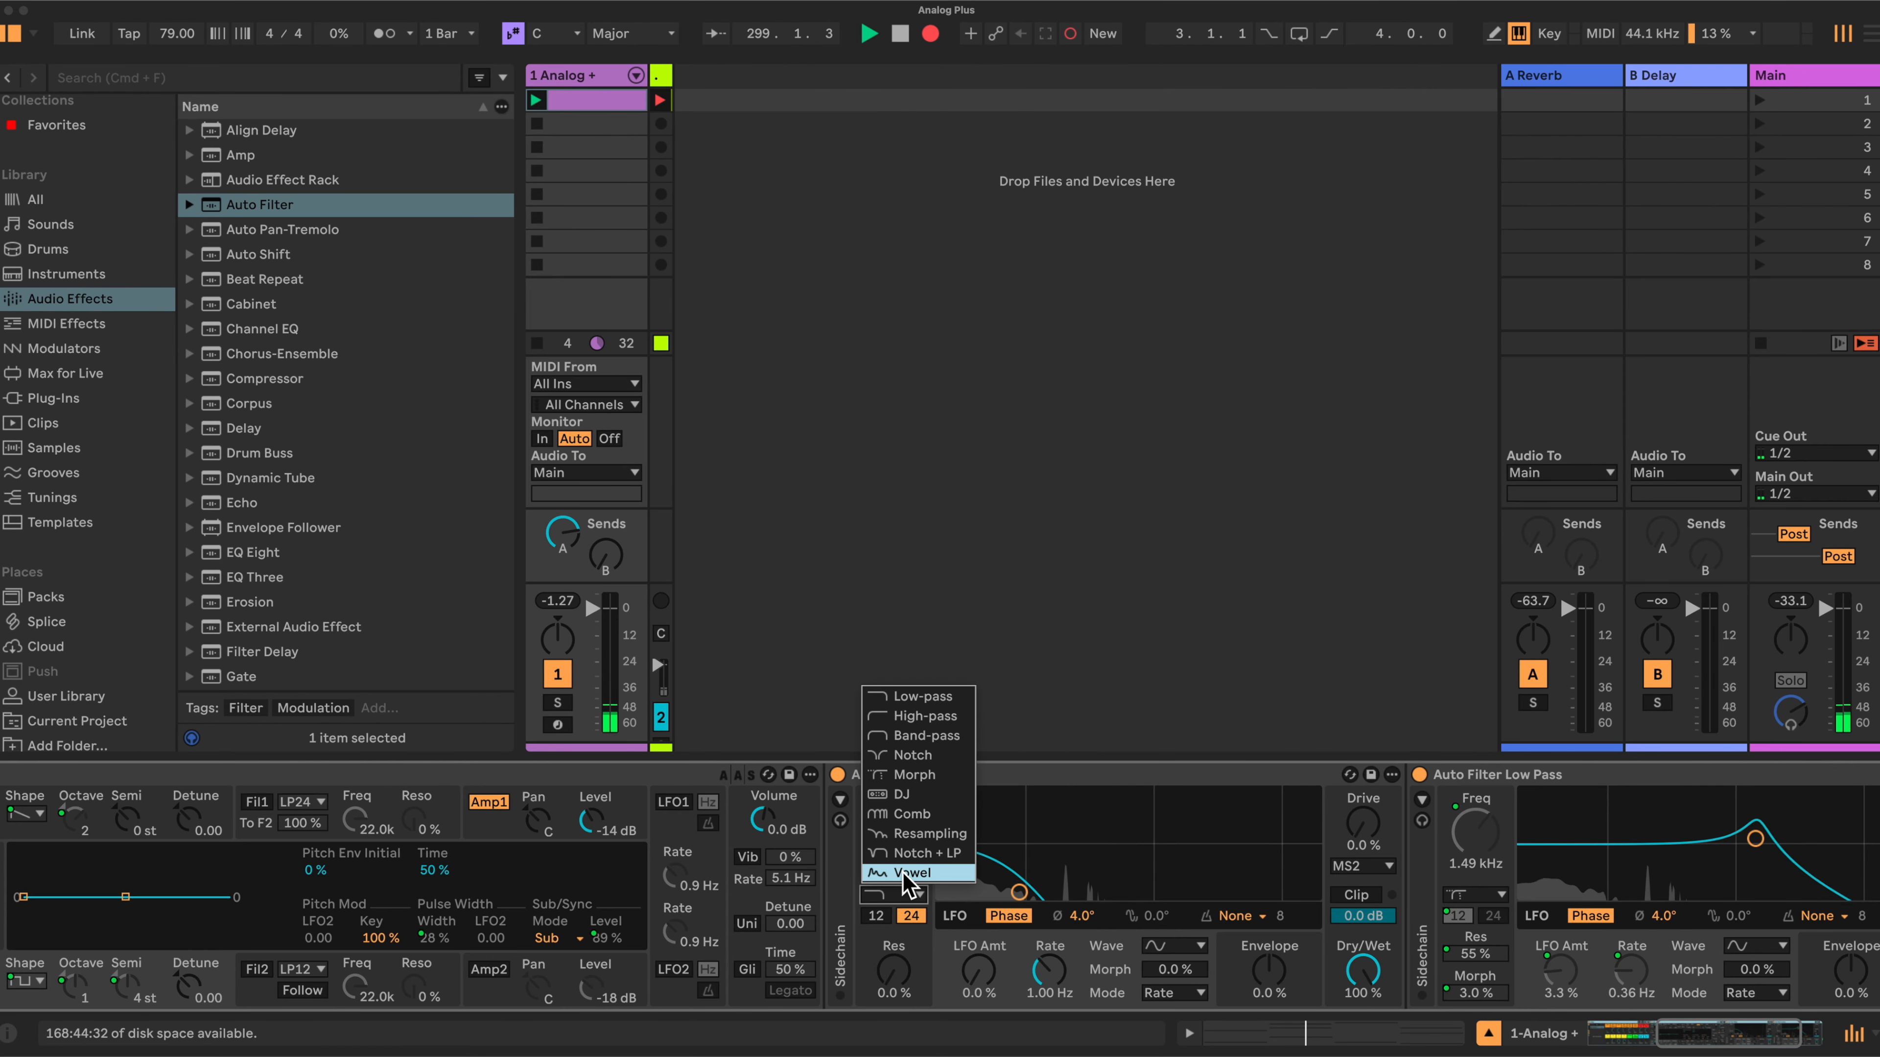
left_click(924, 715)
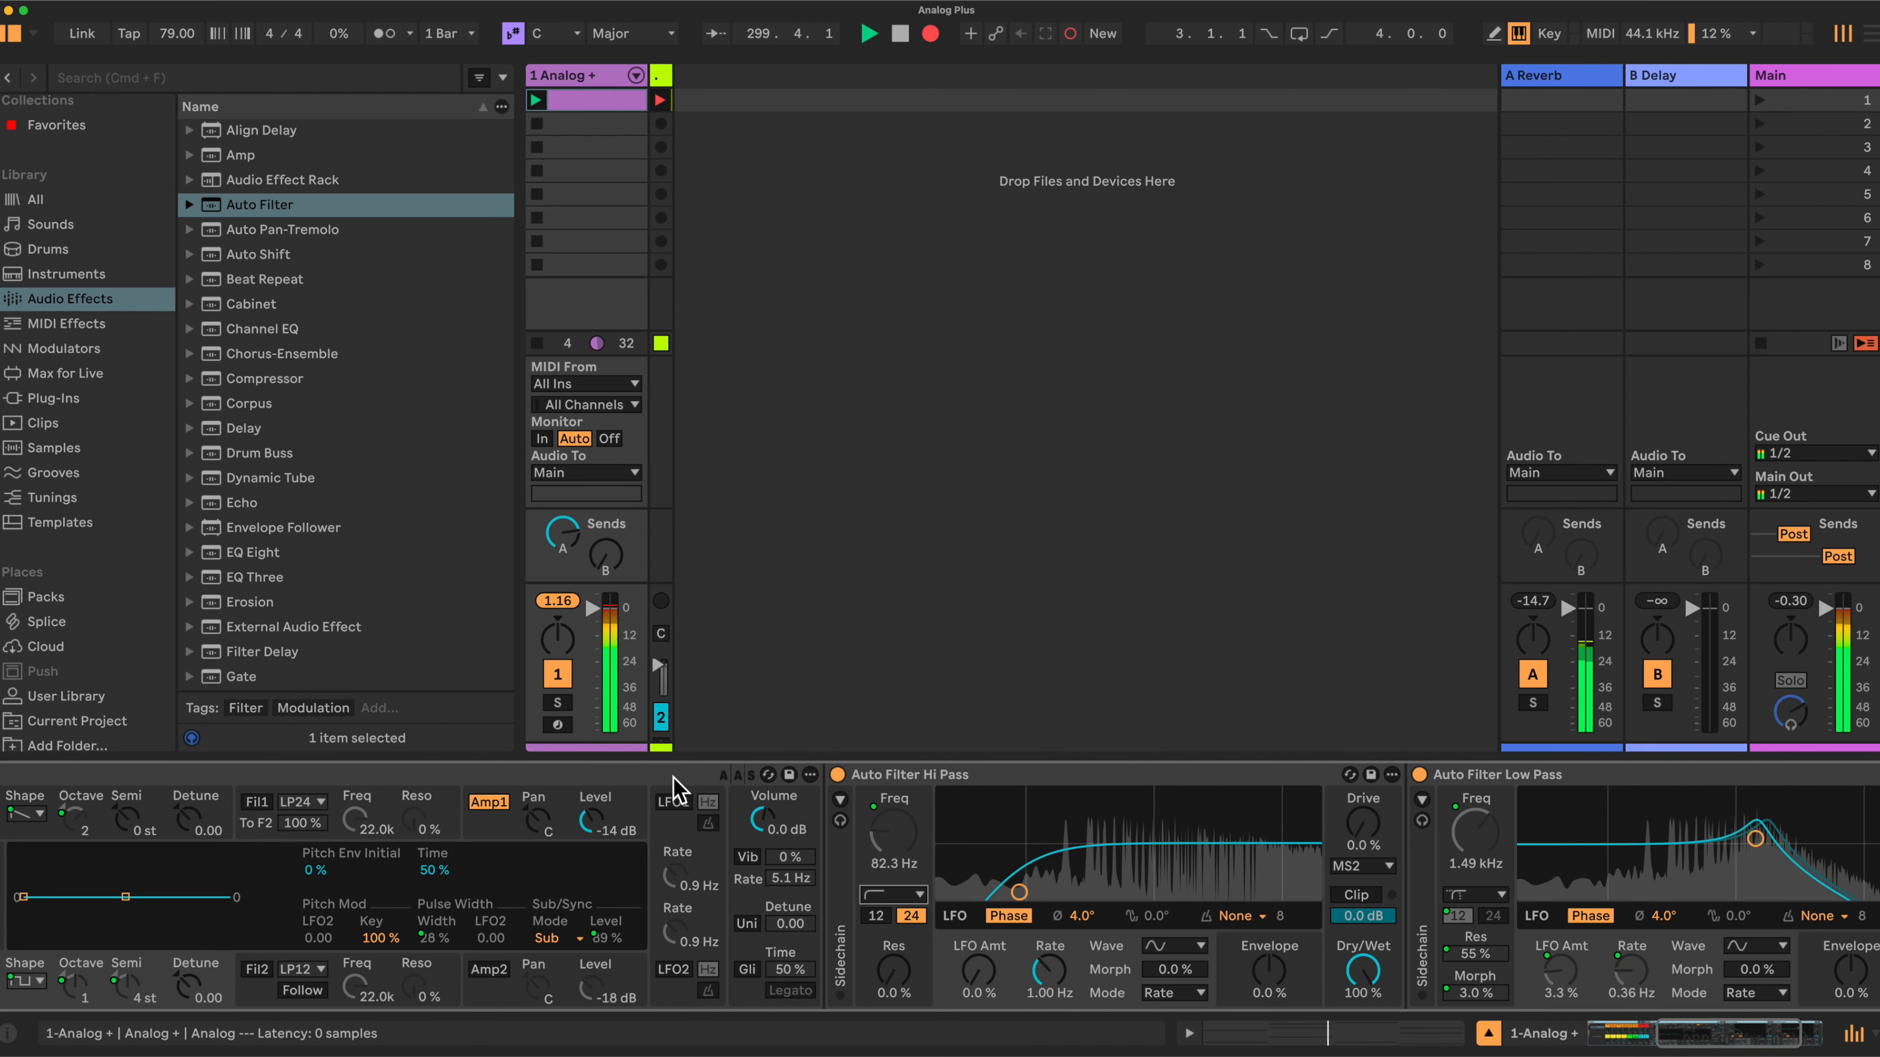
- Lower the Low Pass Freq macro to about 255 Hz
scroll(670, 785, "left", 10)
left_click_drag(644, 862, 644, 896)
scroll(1777, 911, "right", 5)
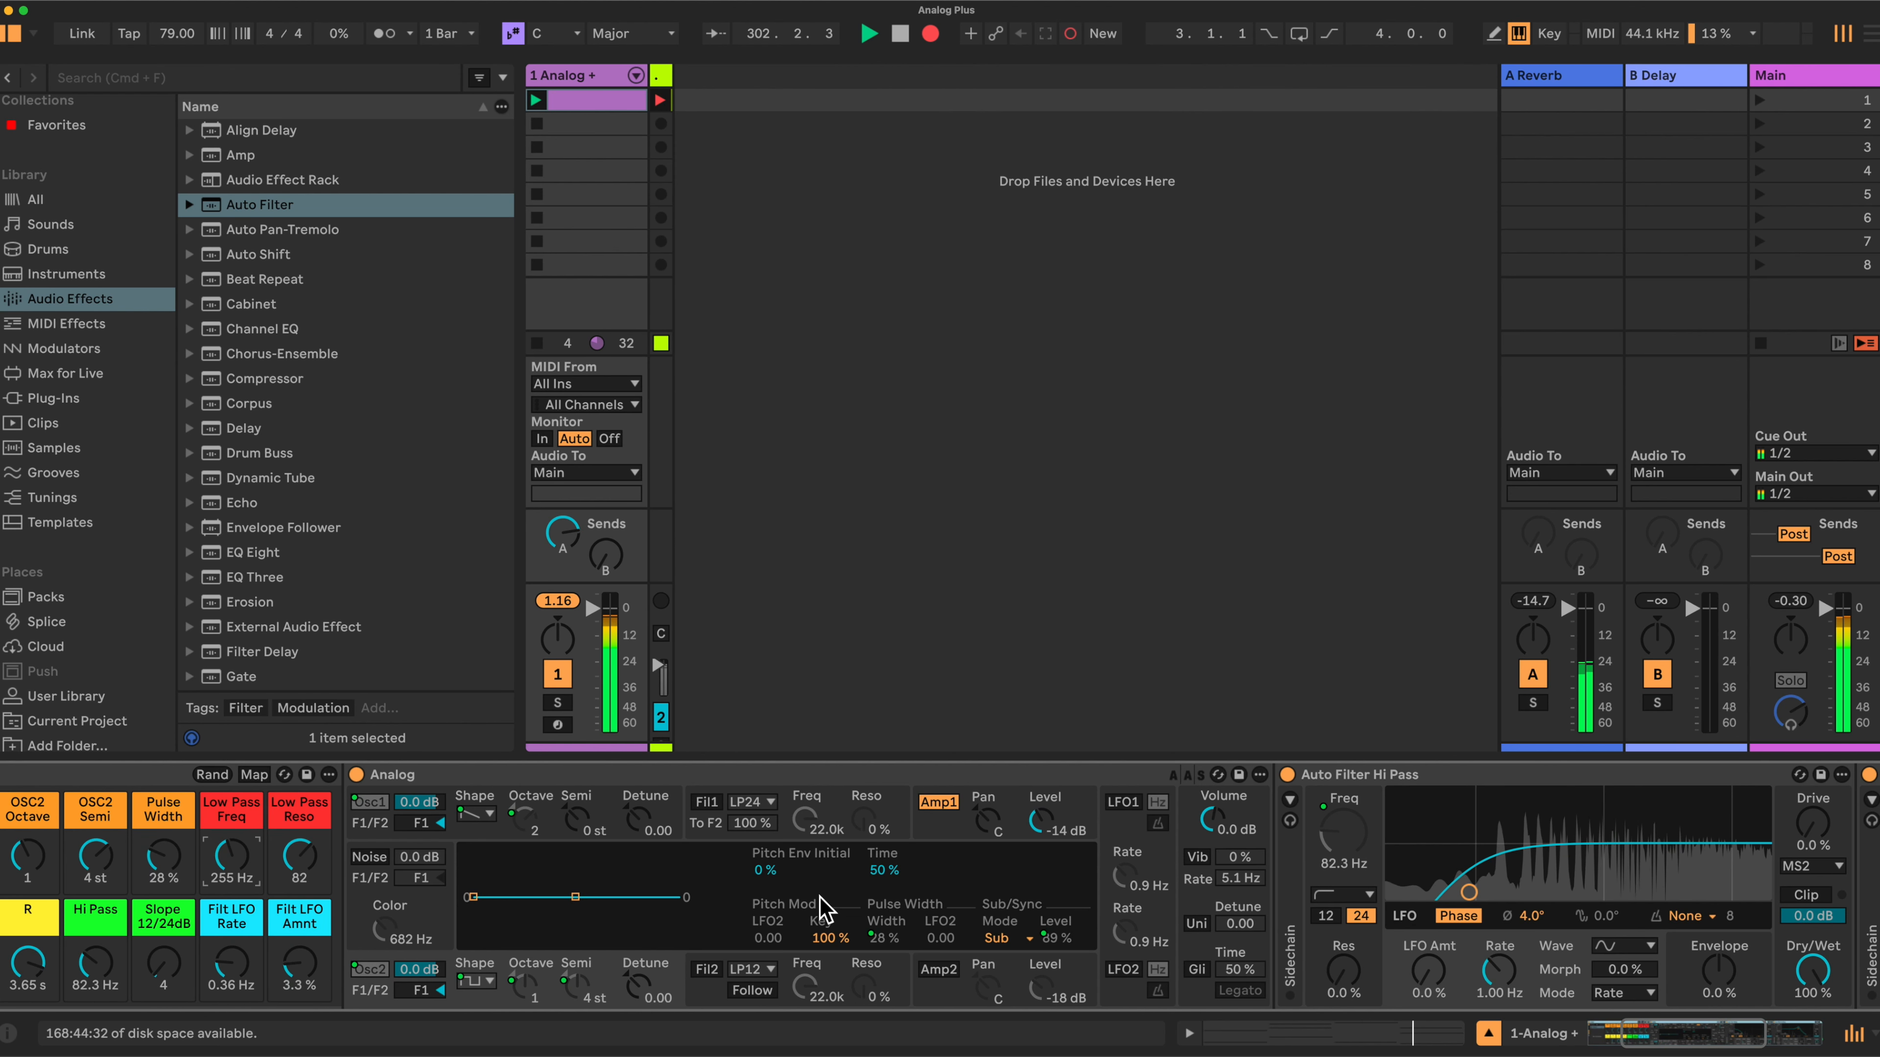
scroll(821, 911, "left", 5)
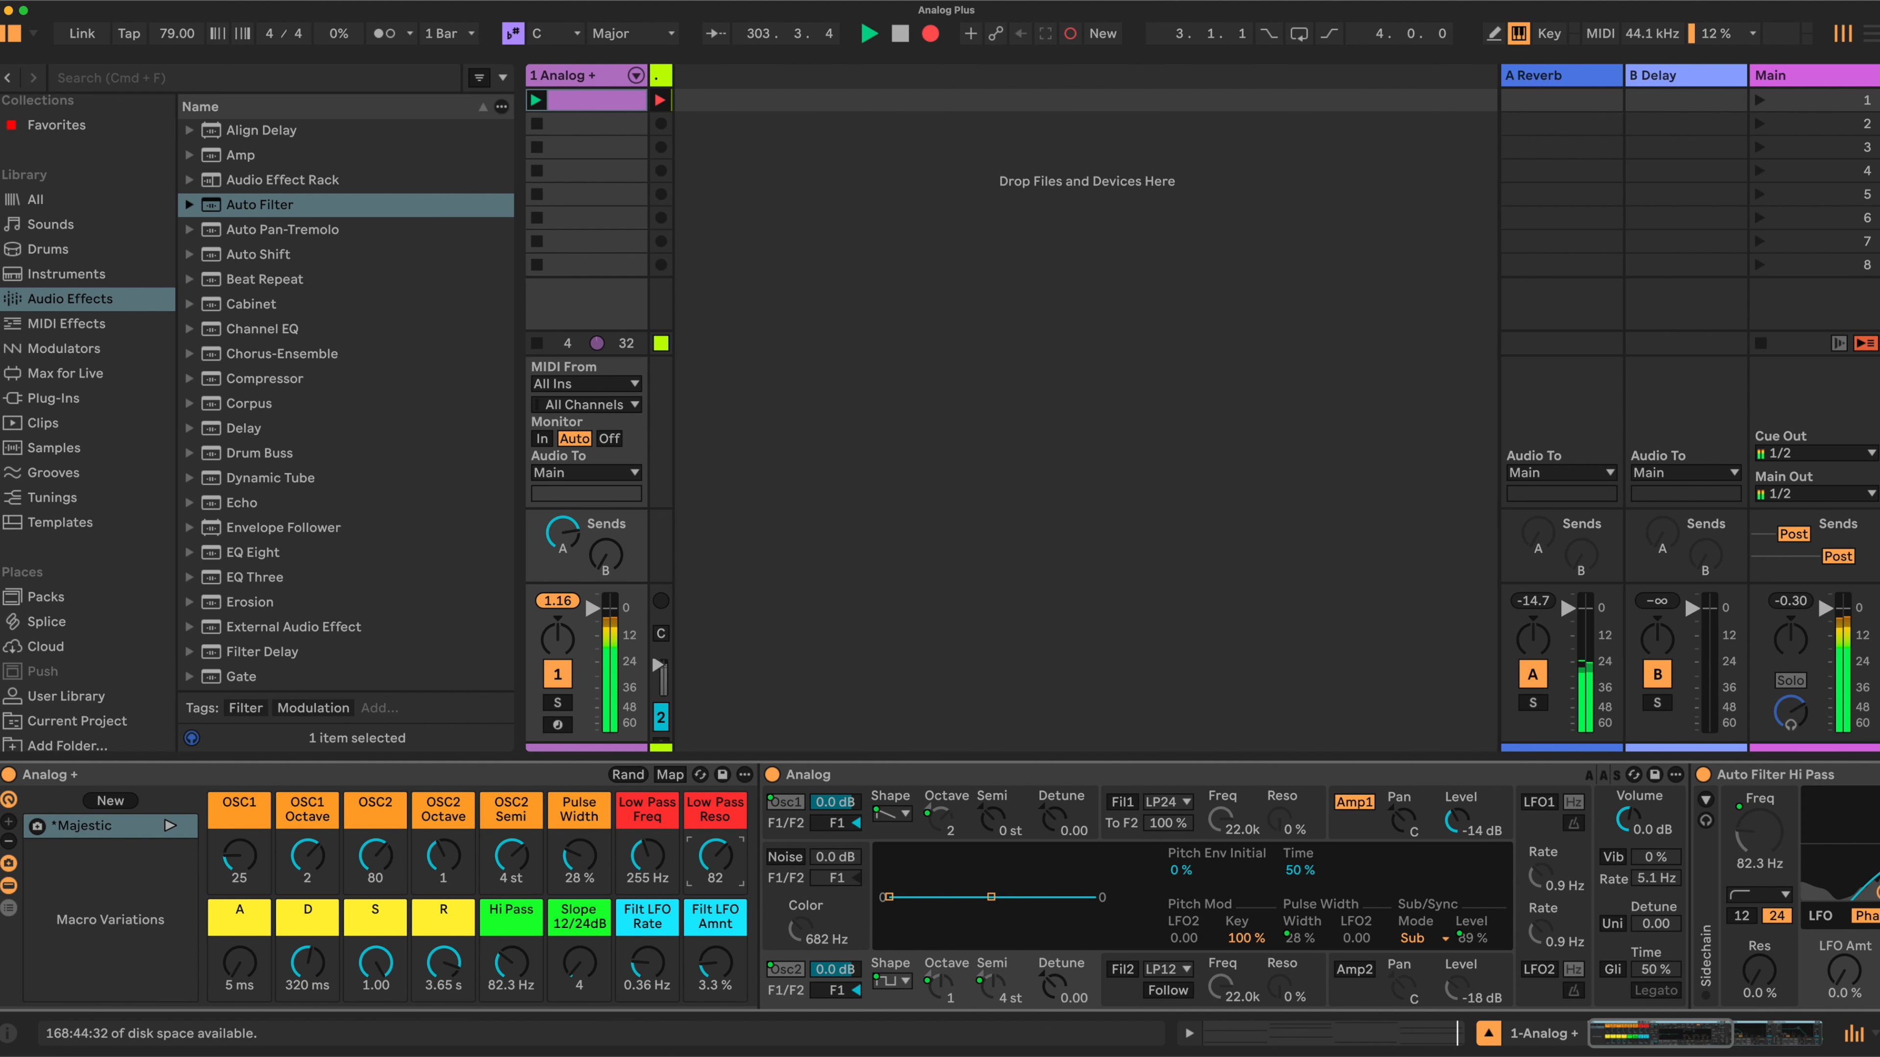
- Lower Low Pass Reso to about 1, reset OSC2 Semi to 0 st, and set Low Pass Freq to about 1.79 kHz
left_click_drag(715, 855, 714, 858)
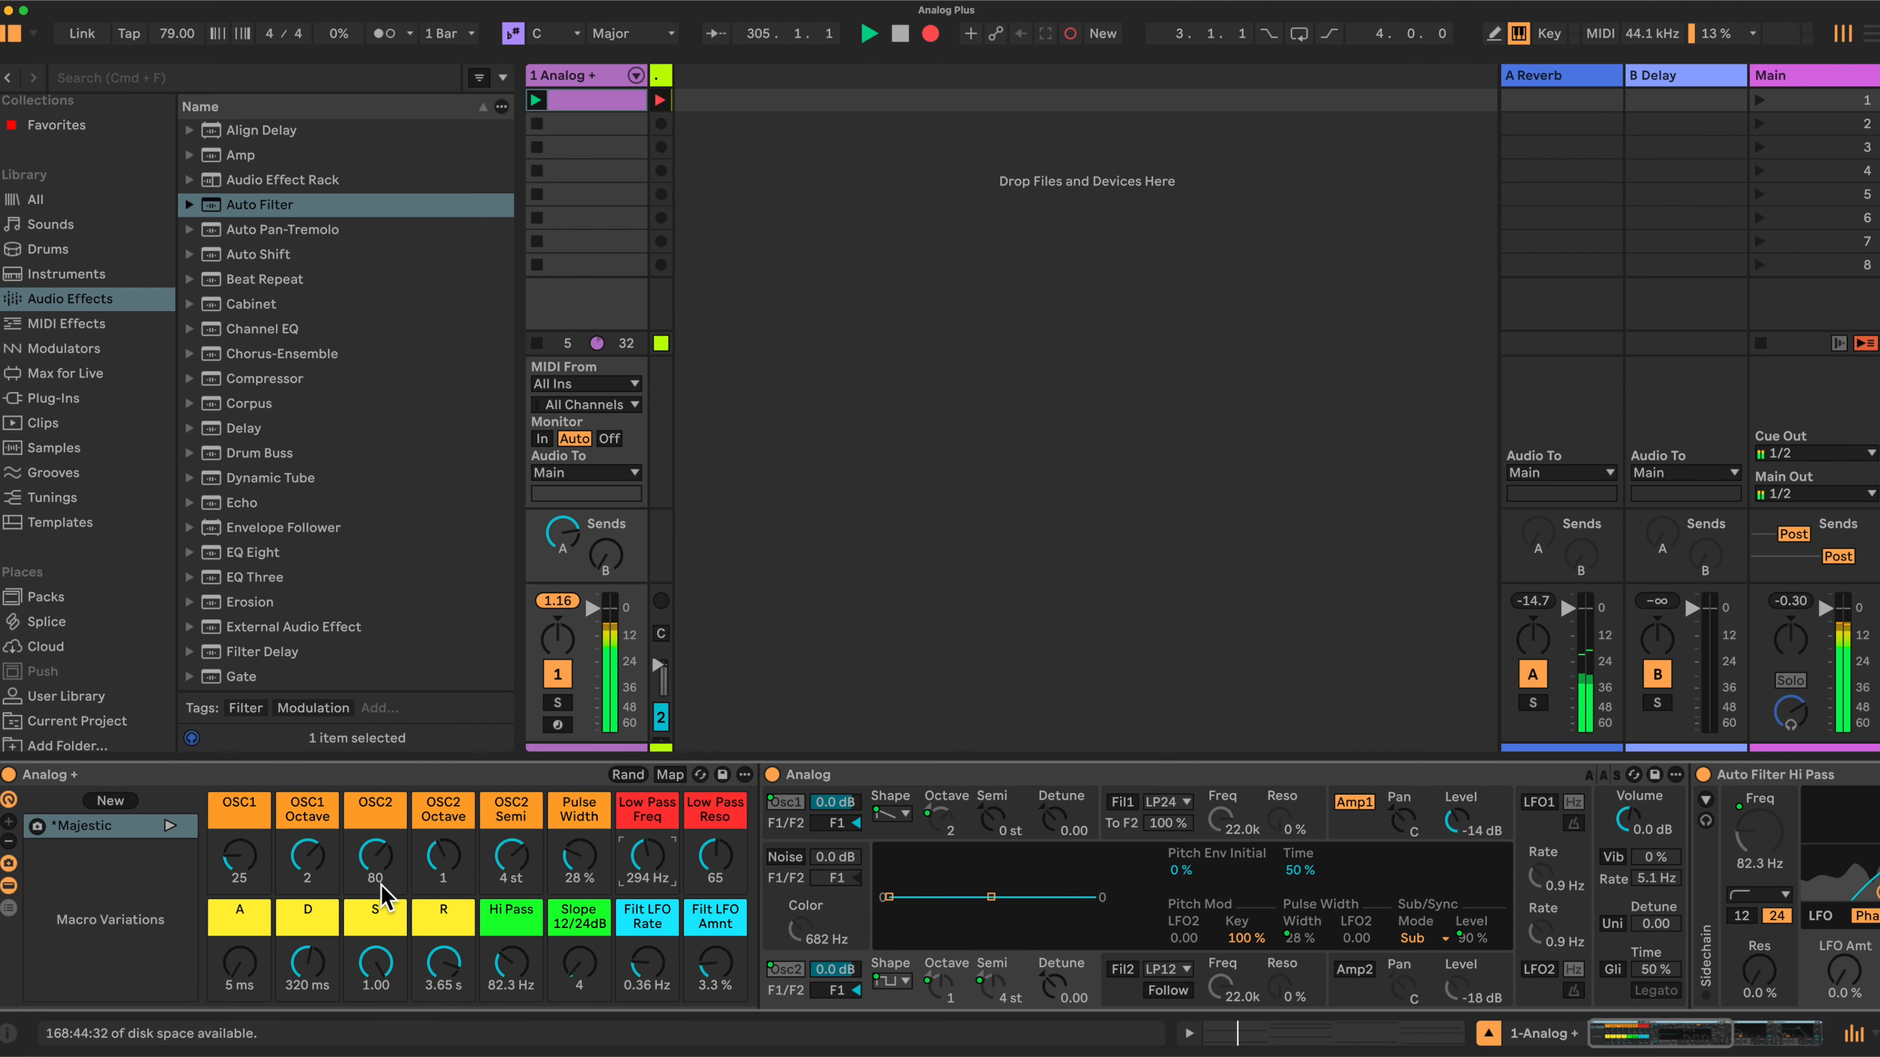
double_click(507, 853)
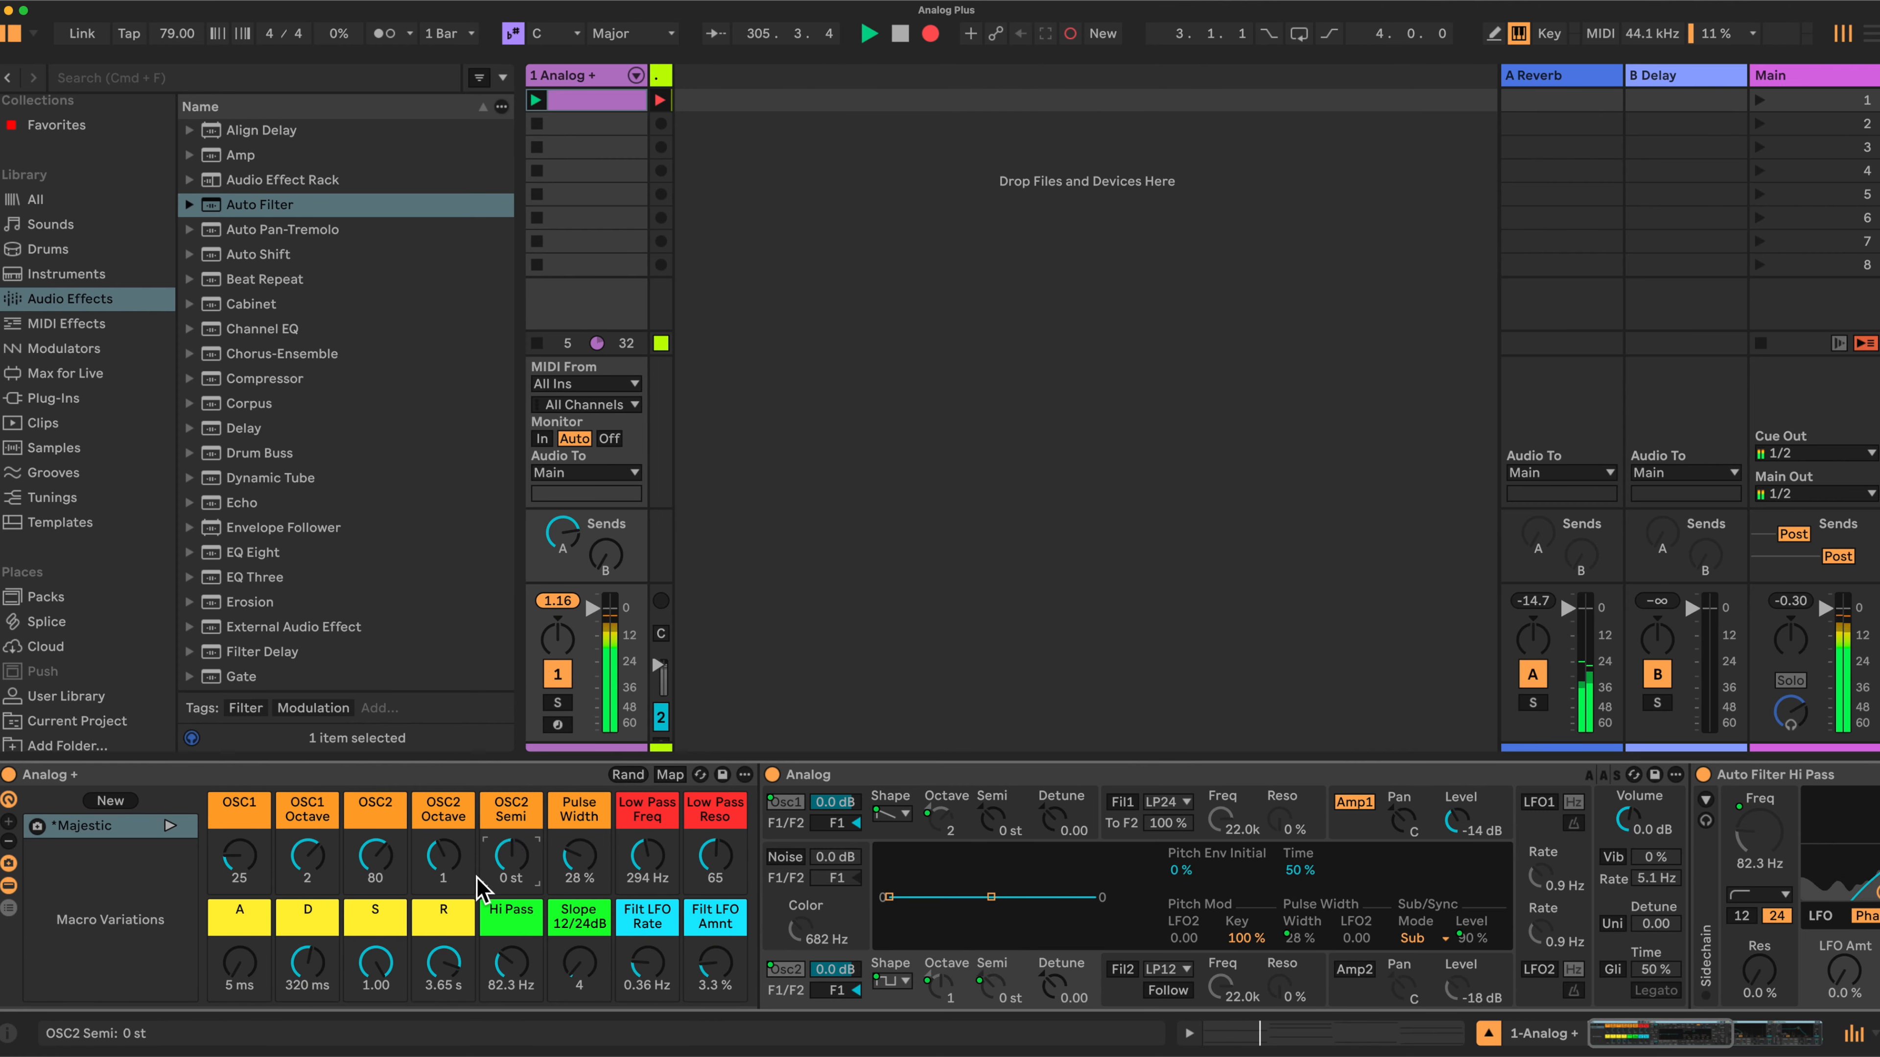
mouse_move(664, 855)
left_mouse_down()
mouse_move(664, 830)
mouse_move(721, 866)
mouse_move(715, 896)
mouse_move(646, 810)
mouse_move(713, 857)
mouse_move(647, 867)
left_mouse_up()
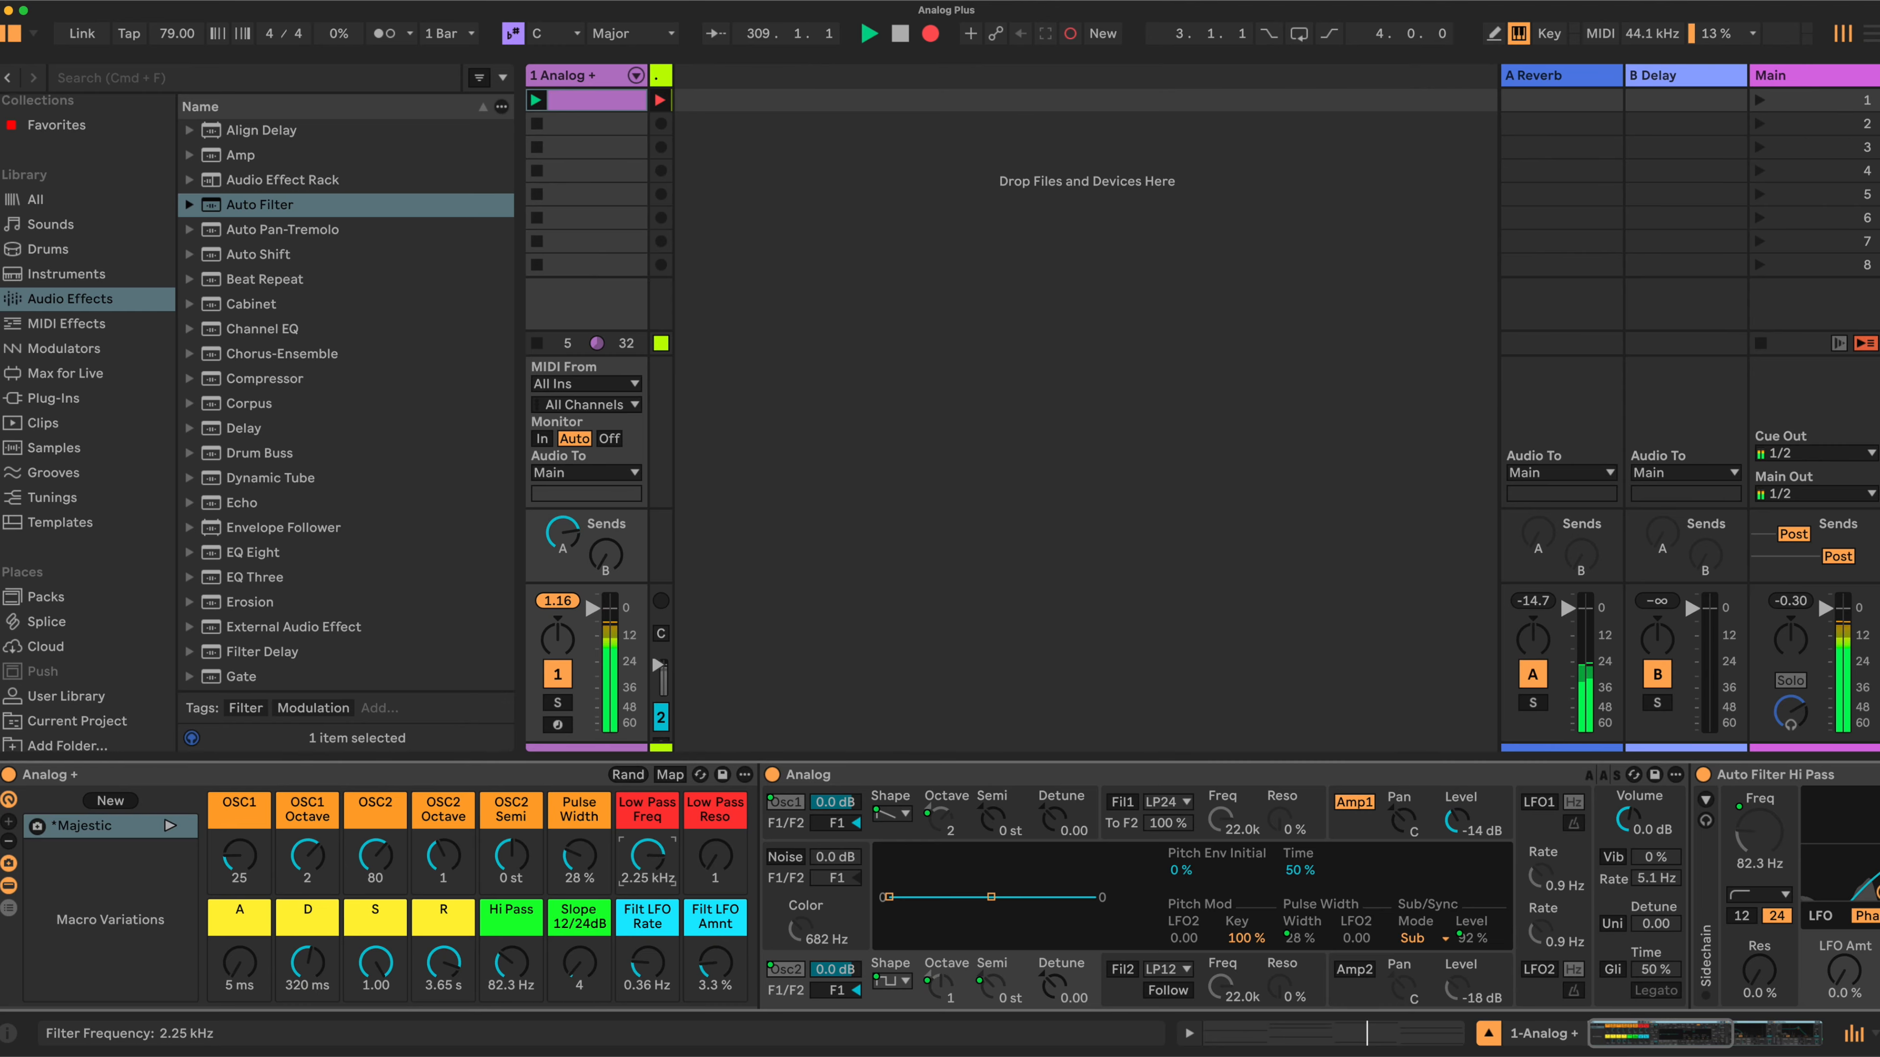
left_click_drag(648, 855, 648, 859)
- Set the OSC1 macro to 0, the A macro to about 27 ms, and Hi Pass to about 26.4 Hz
left_click_drag(239, 858, 239, 892)
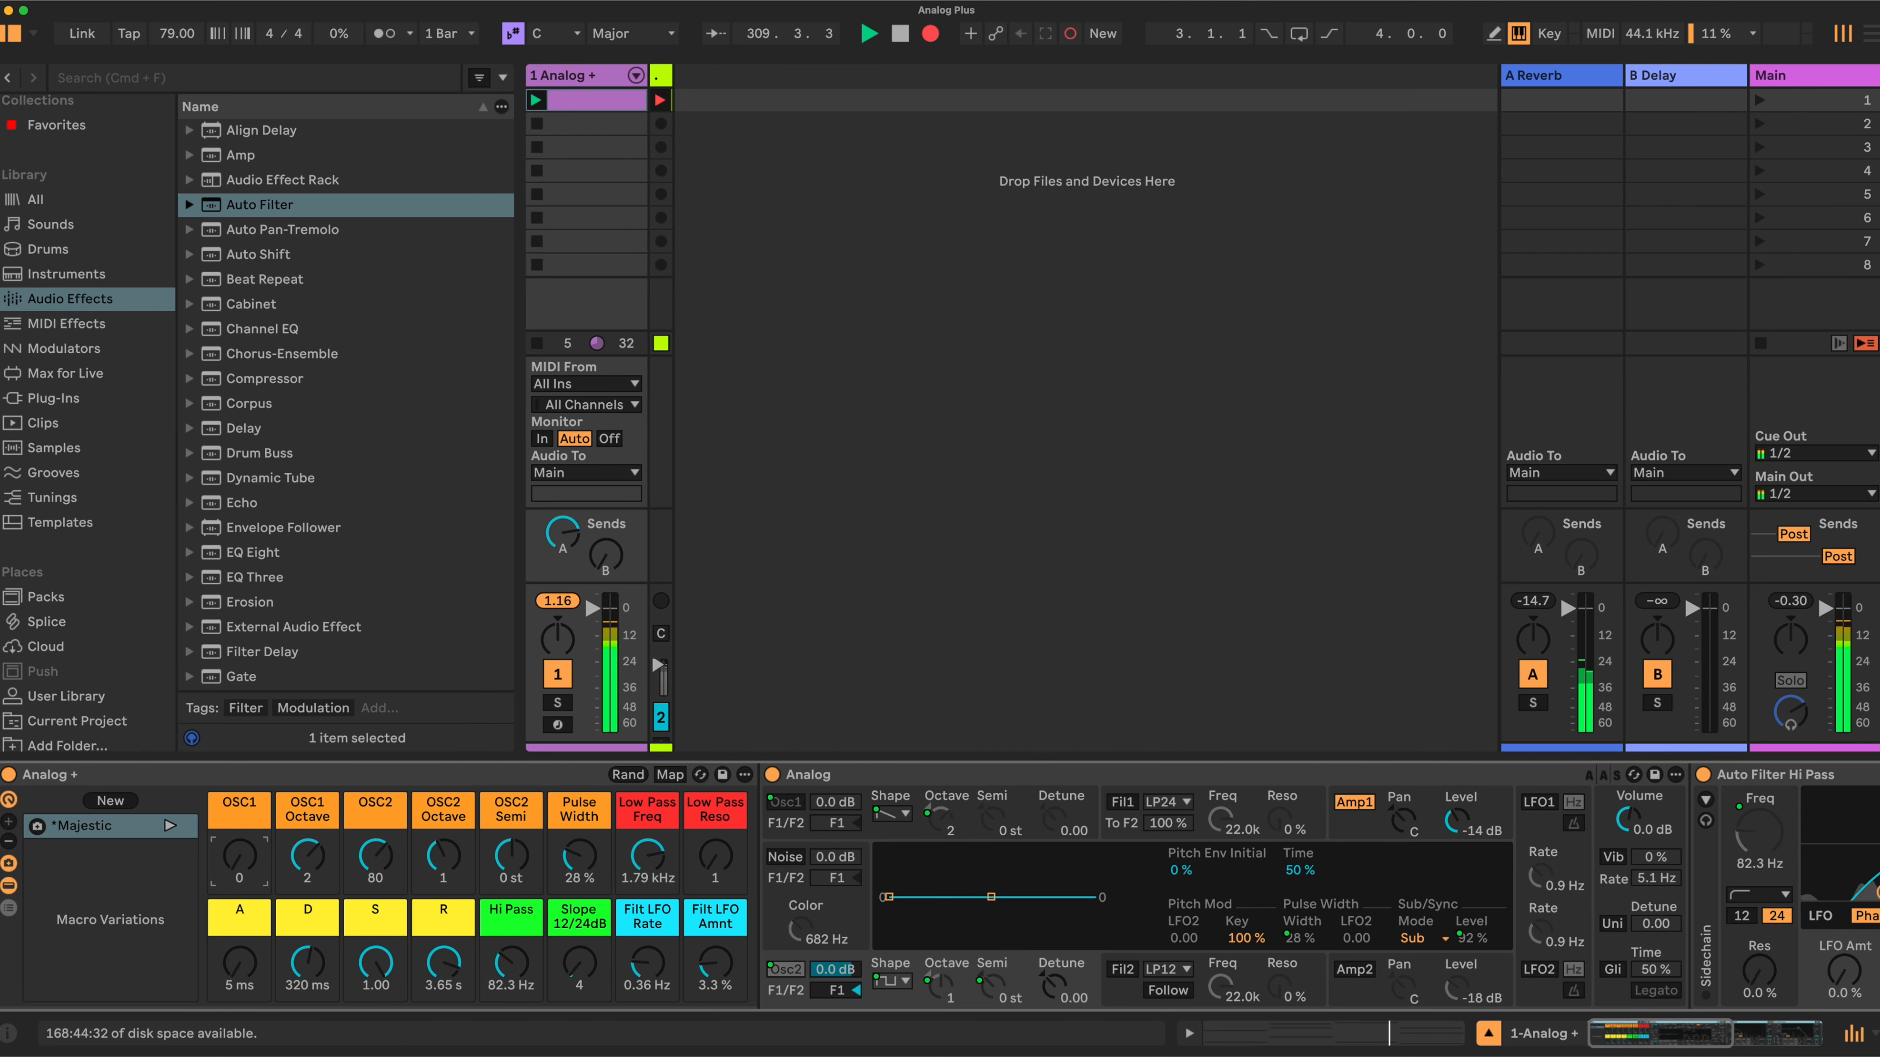
left_click_drag(239, 971, 238, 951)
mouse_move(485, 958)
left_mouse_down()
mouse_move(486, 894)
mouse_move(486, 955)
left_mouse_up()
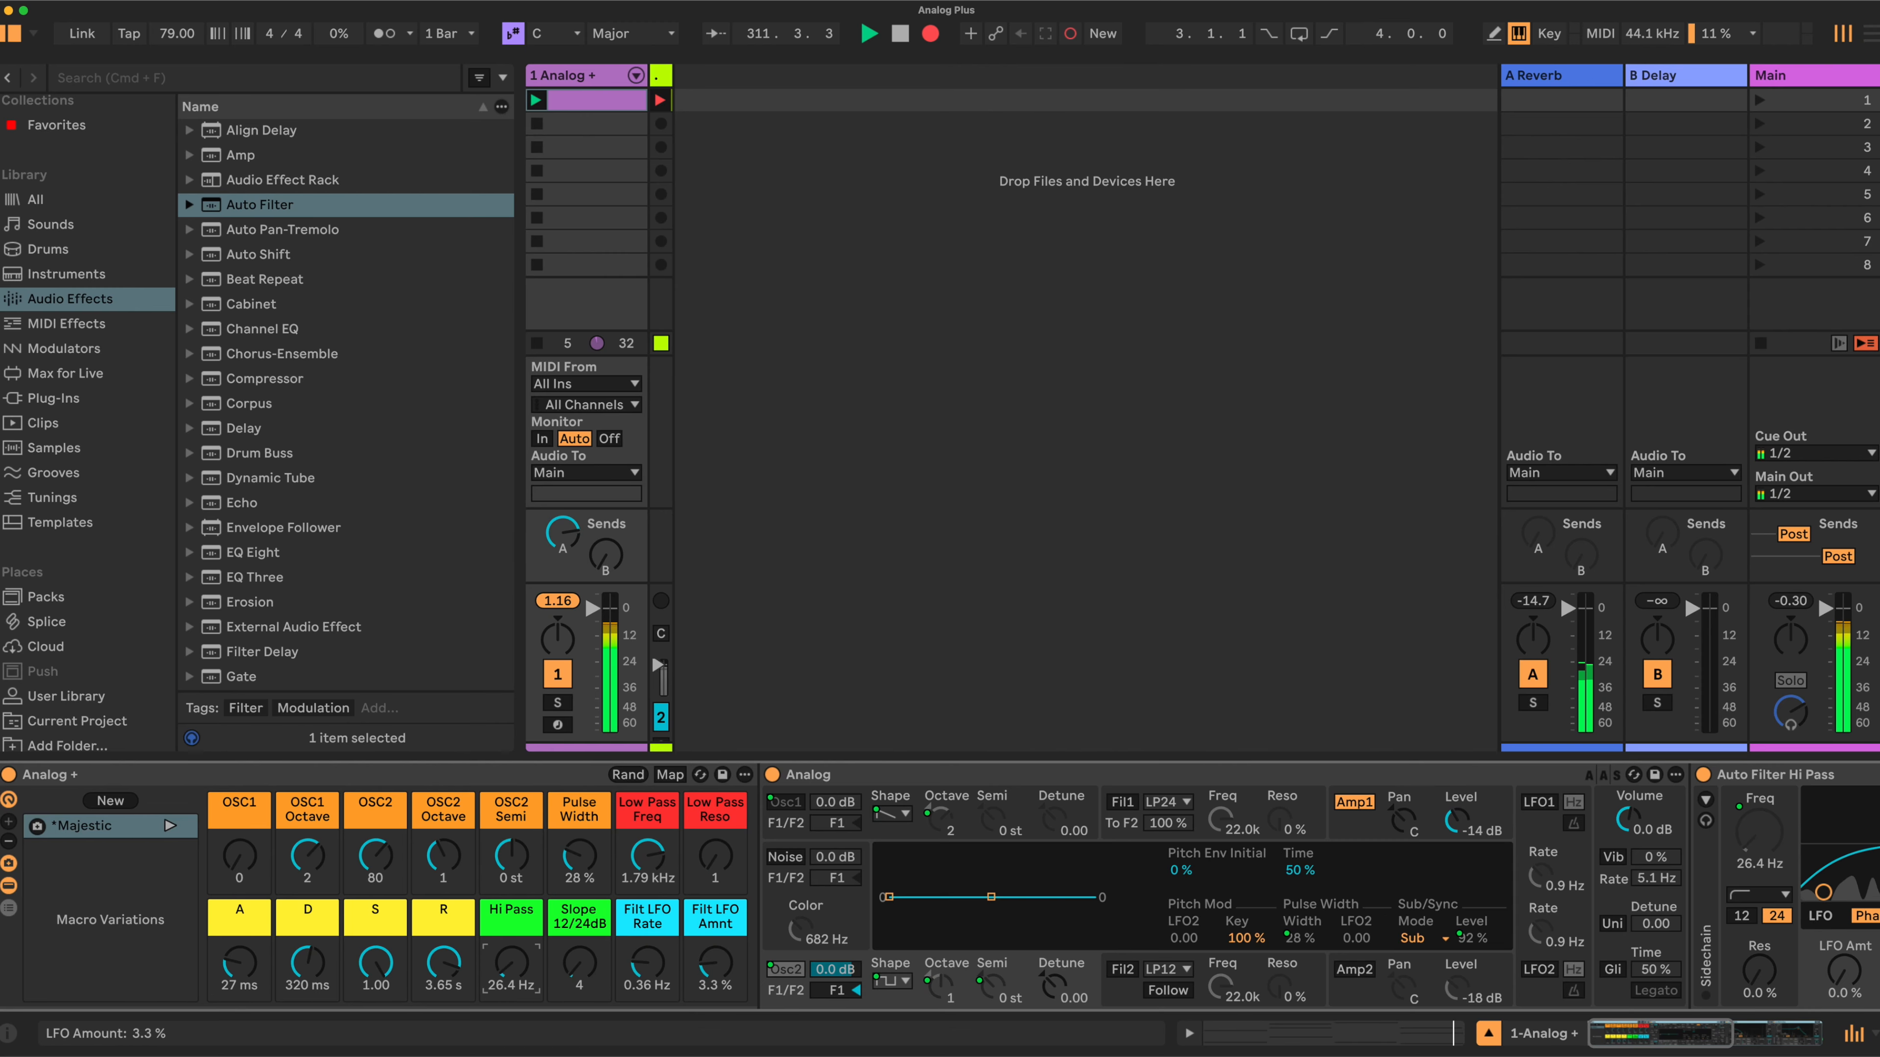
- Set the Filt LFO Amnt macro to about 19% and Filt LFO Rate to about 3.13 Hz
left_click_drag(688, 966, 688, 911)
left_click_drag(630, 965, 631, 936)
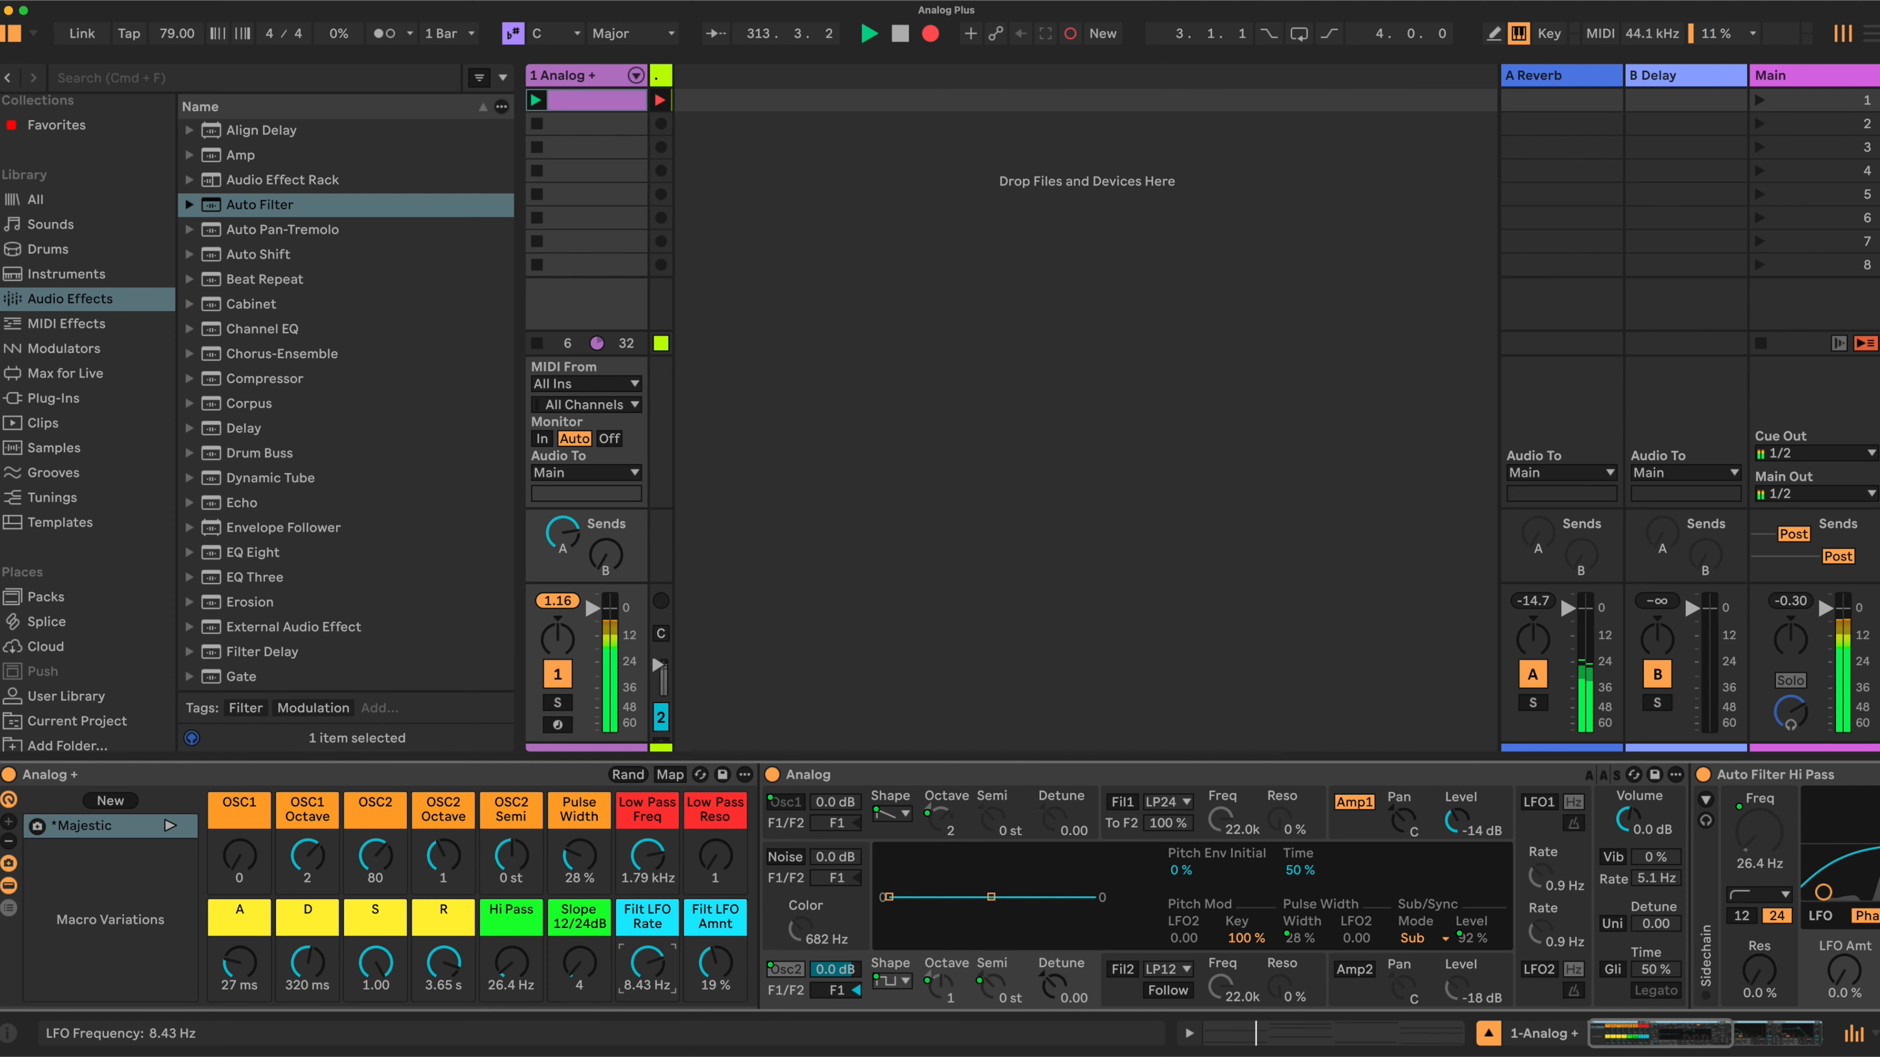
left_click_drag(647, 962, 648, 967)
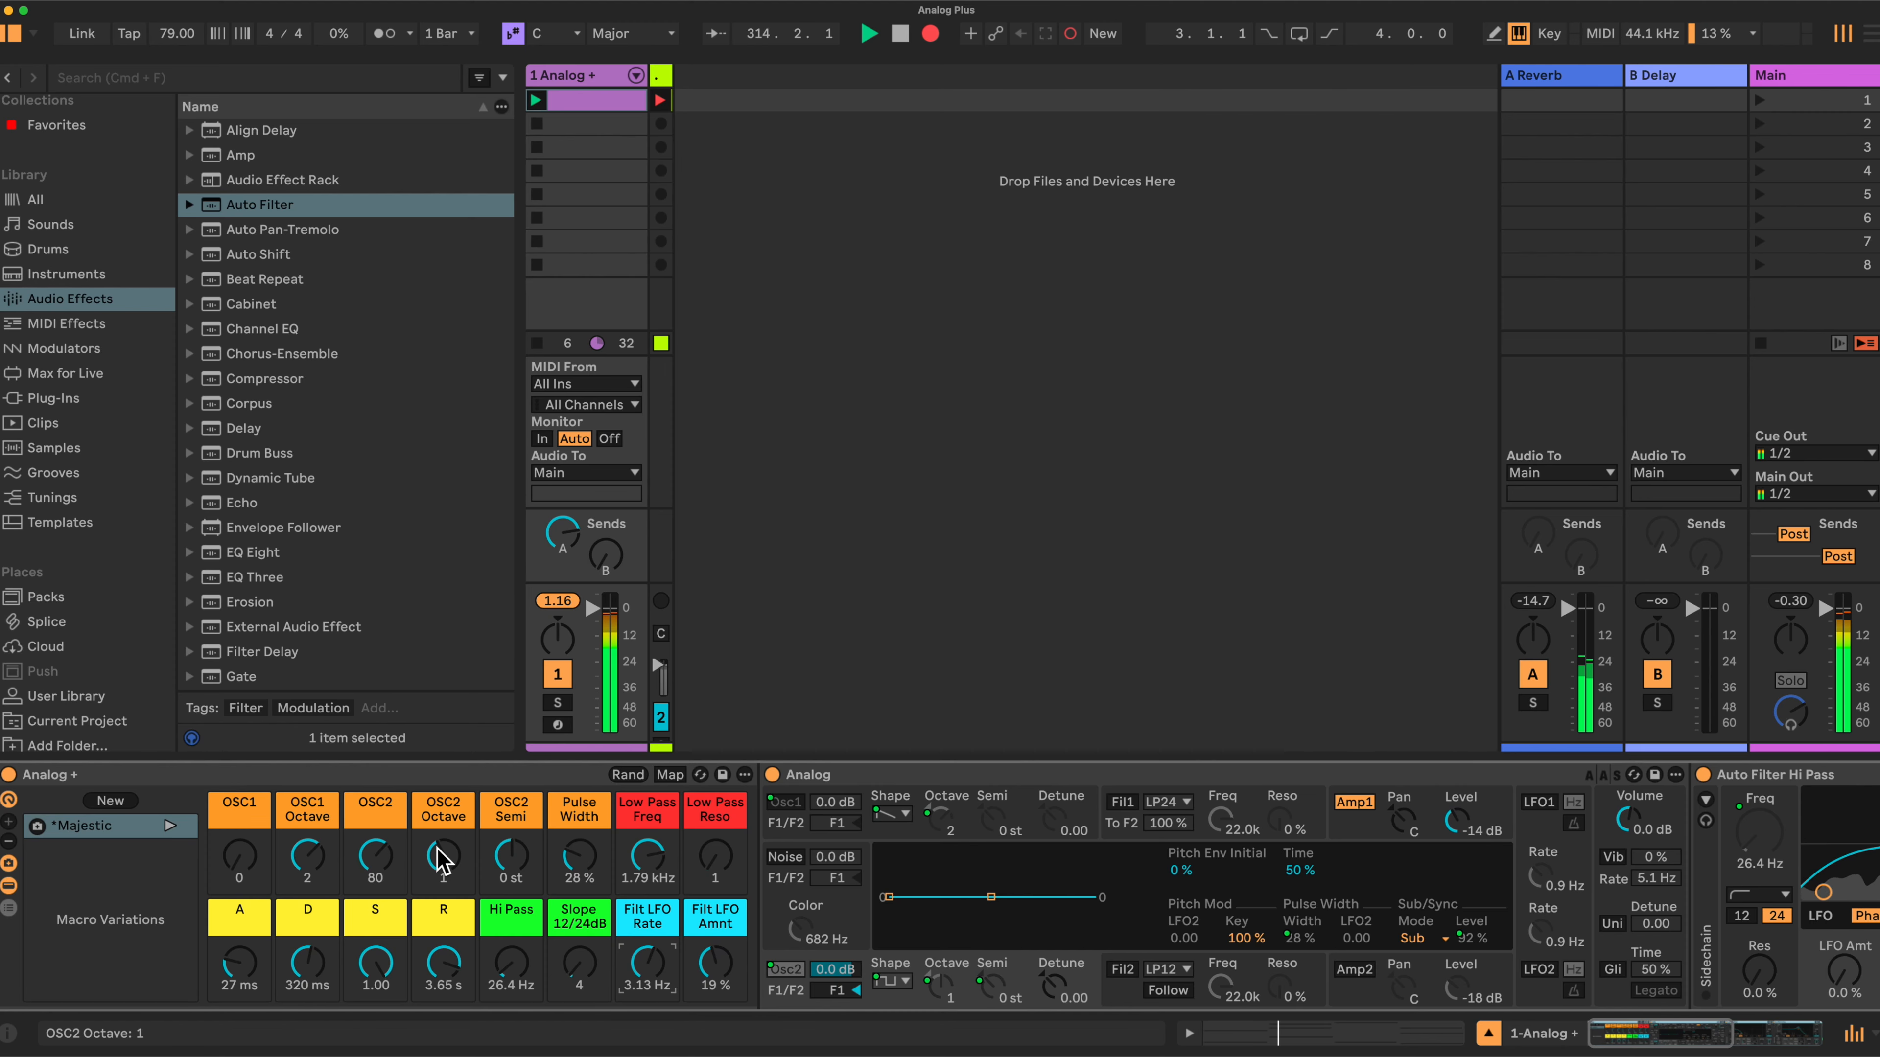
- Lower the OSC1 Octave and OSC2 Octave macros to 1 and 0 and sweep Low Pass Freq to about 741 Hz
left_click_drag(308, 856, 308, 867)
left_click_drag(429, 850, 430, 871)
left_click_drag(649, 856, 705, 841)
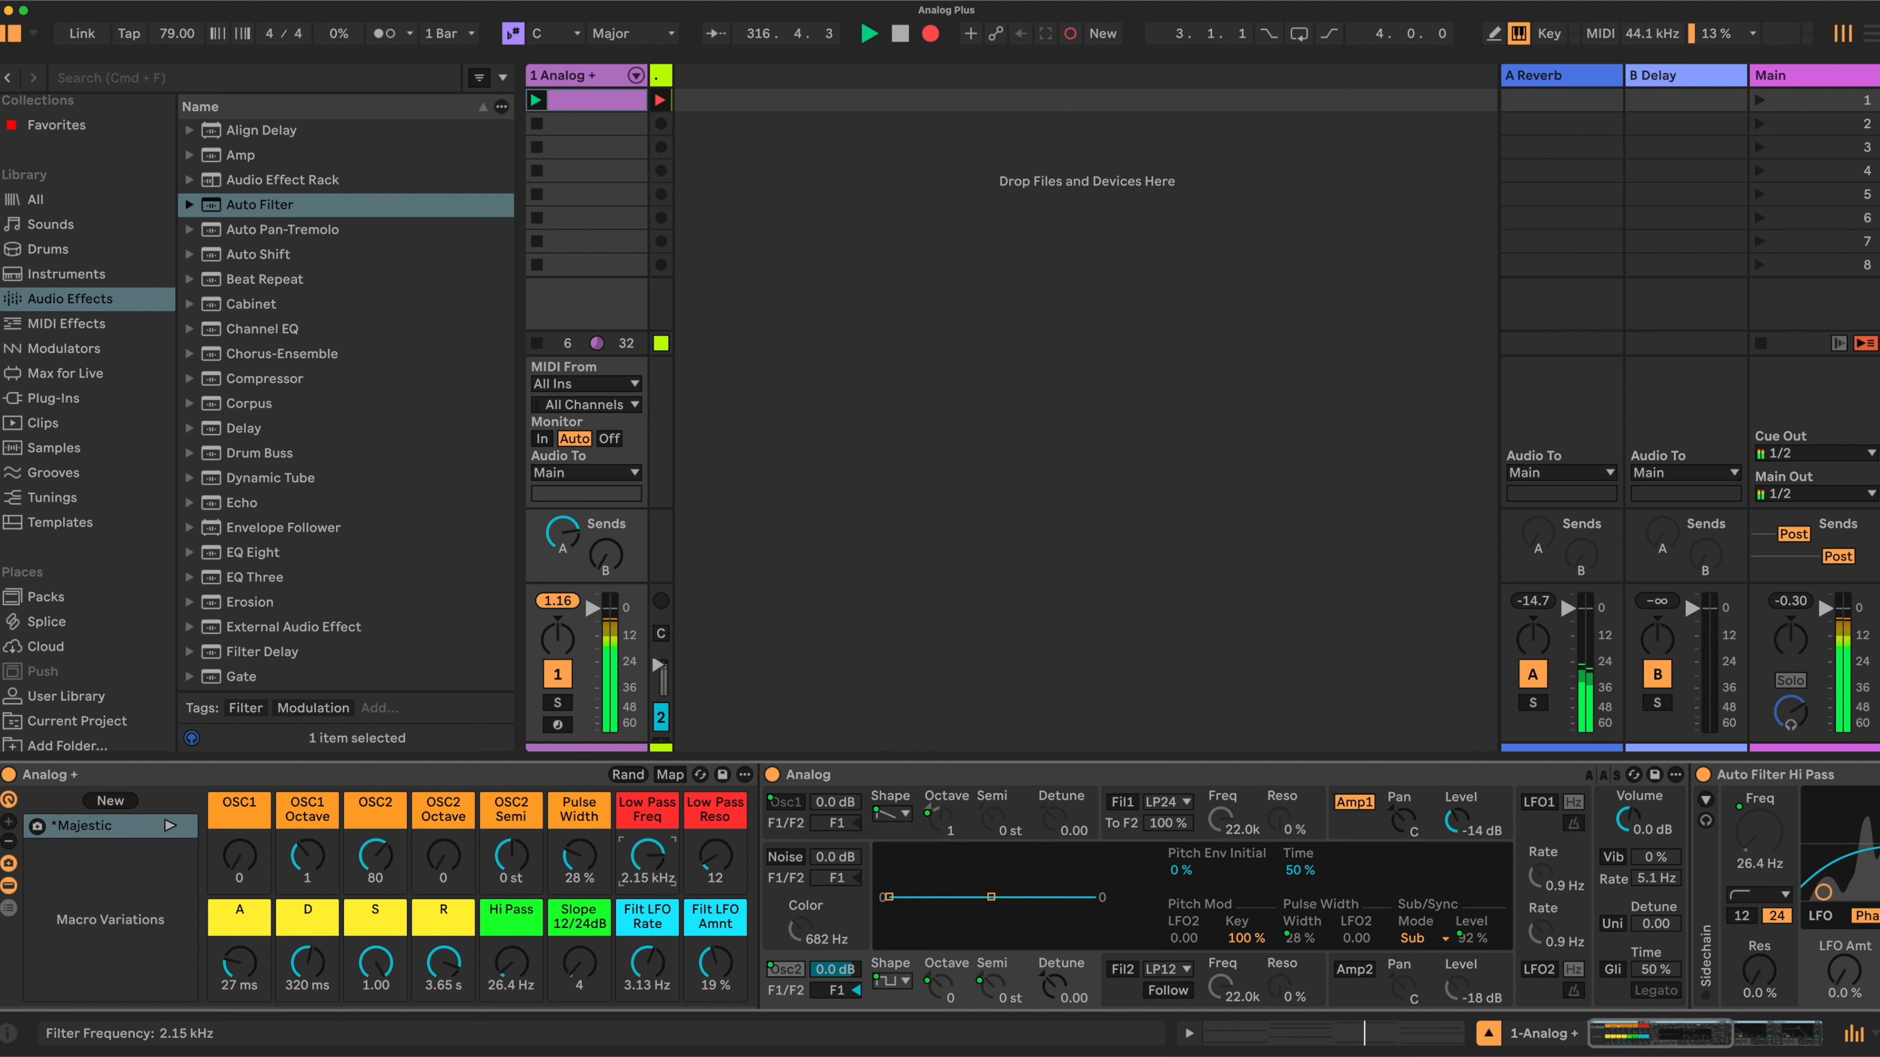
left_click_drag(647, 855, 646, 859)
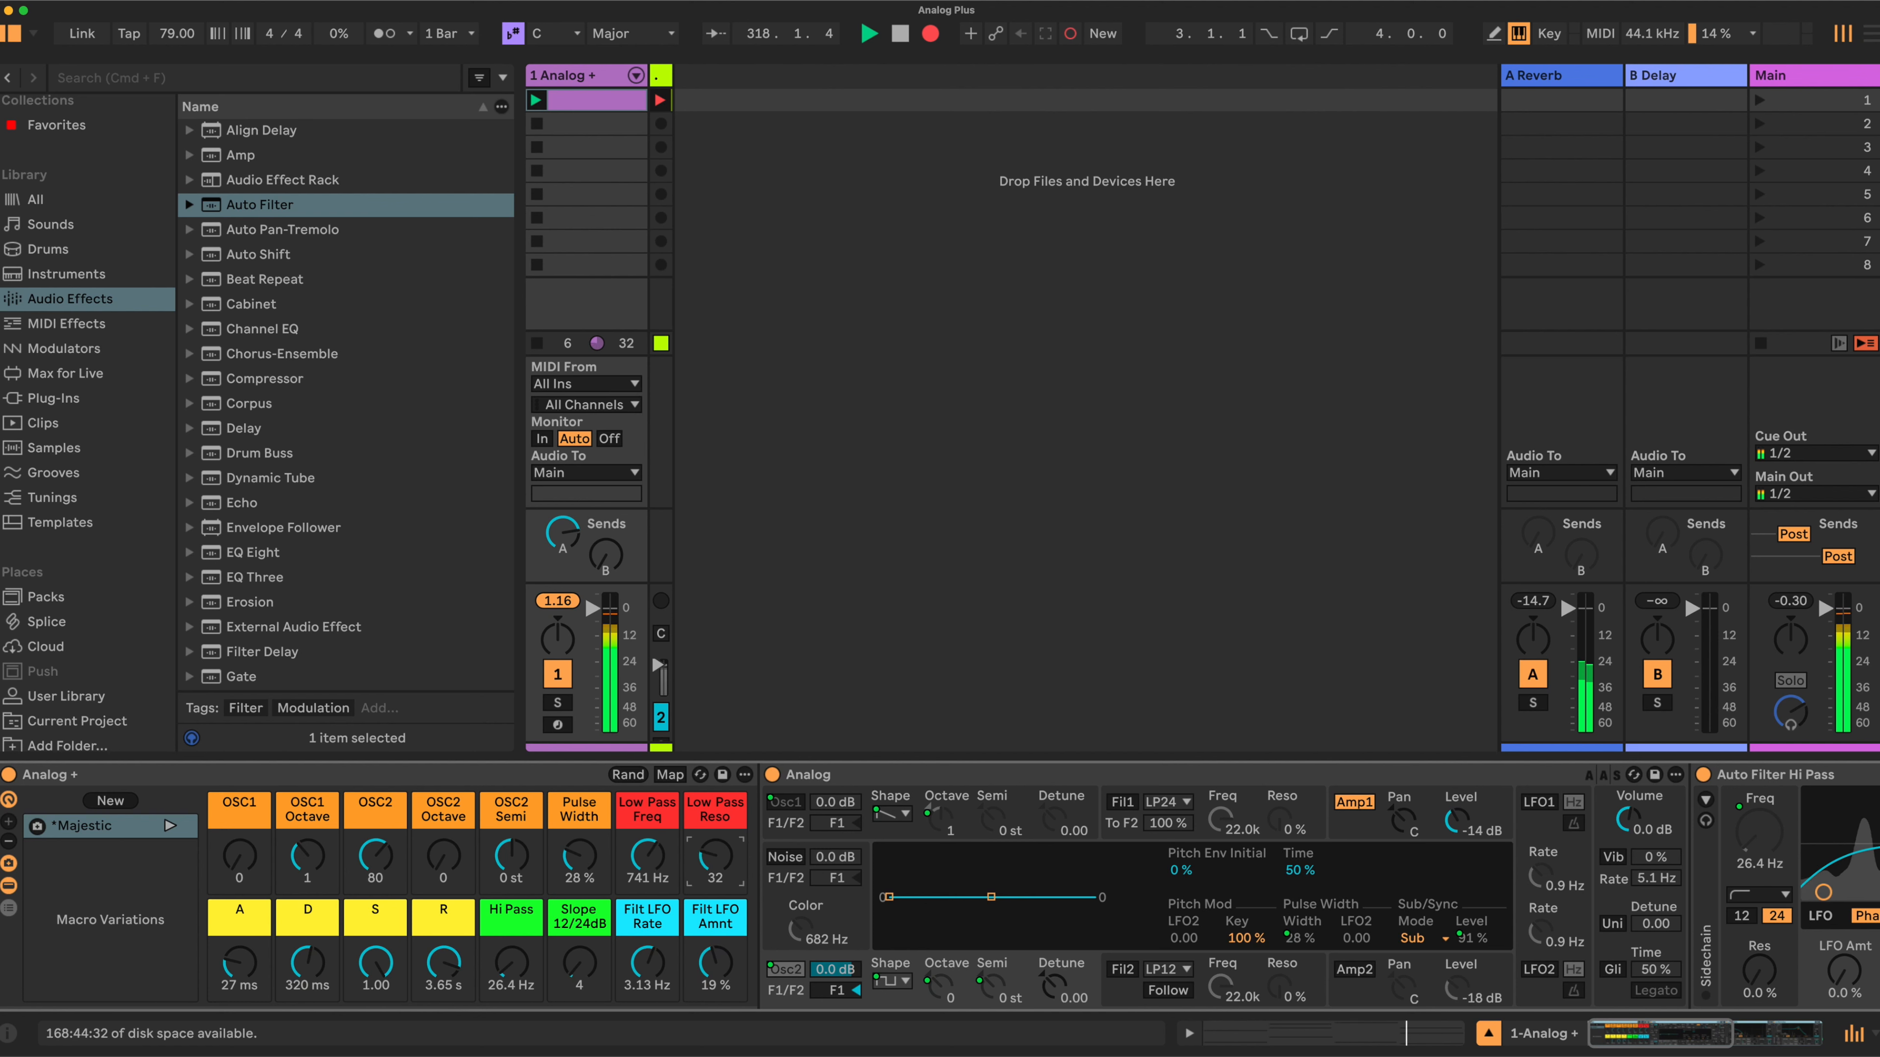